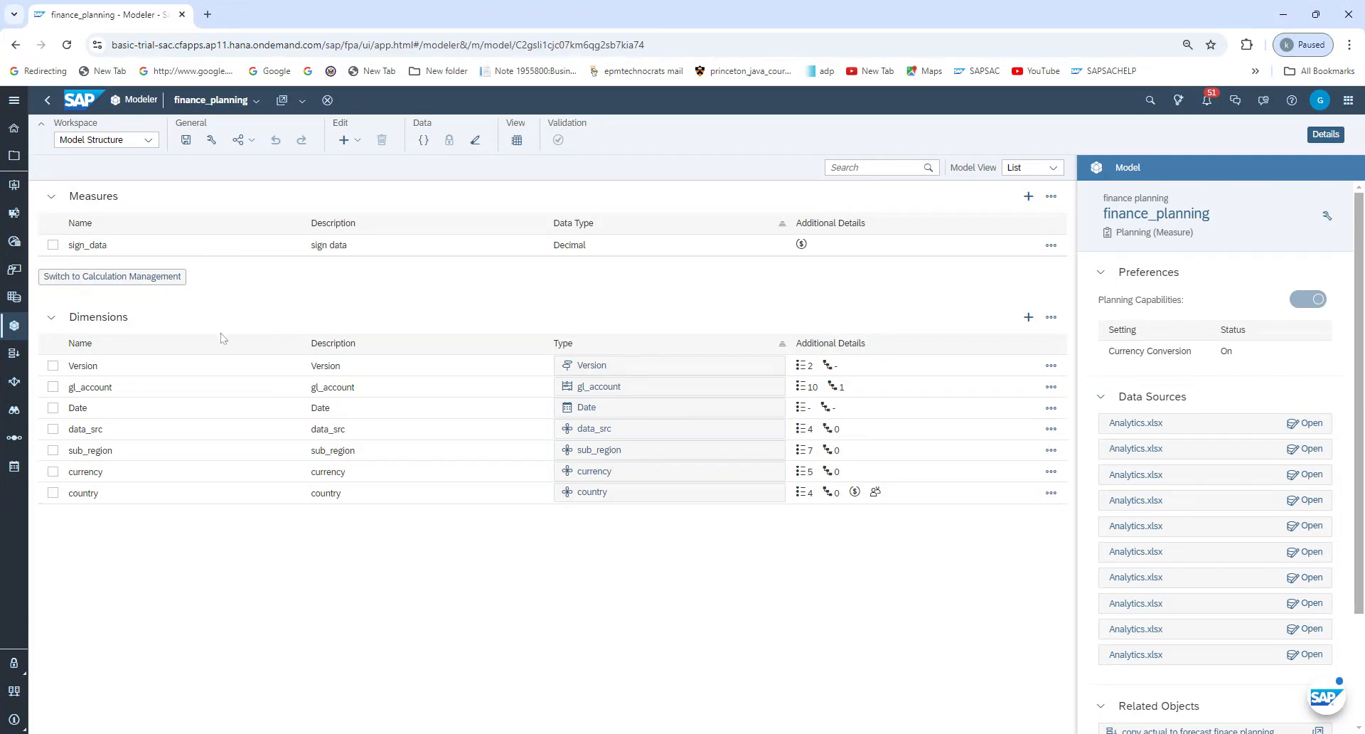
# Open the finance_planning model's address a second time in a new browser tab
pyautogui.click(279, 53)
pyautogui.hotkey('ctrl', 'c')
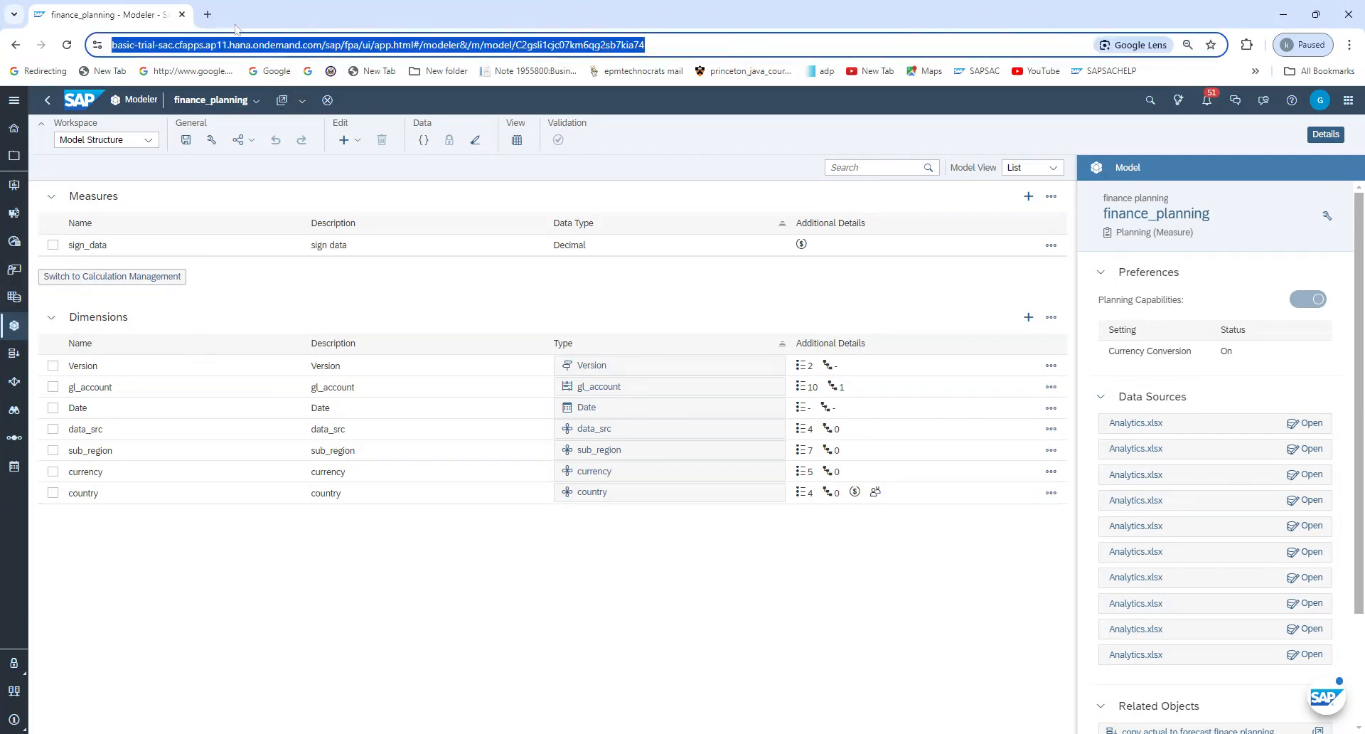
pyautogui.click(206, 14)
pyautogui.hotkey('ctrl', 'v')
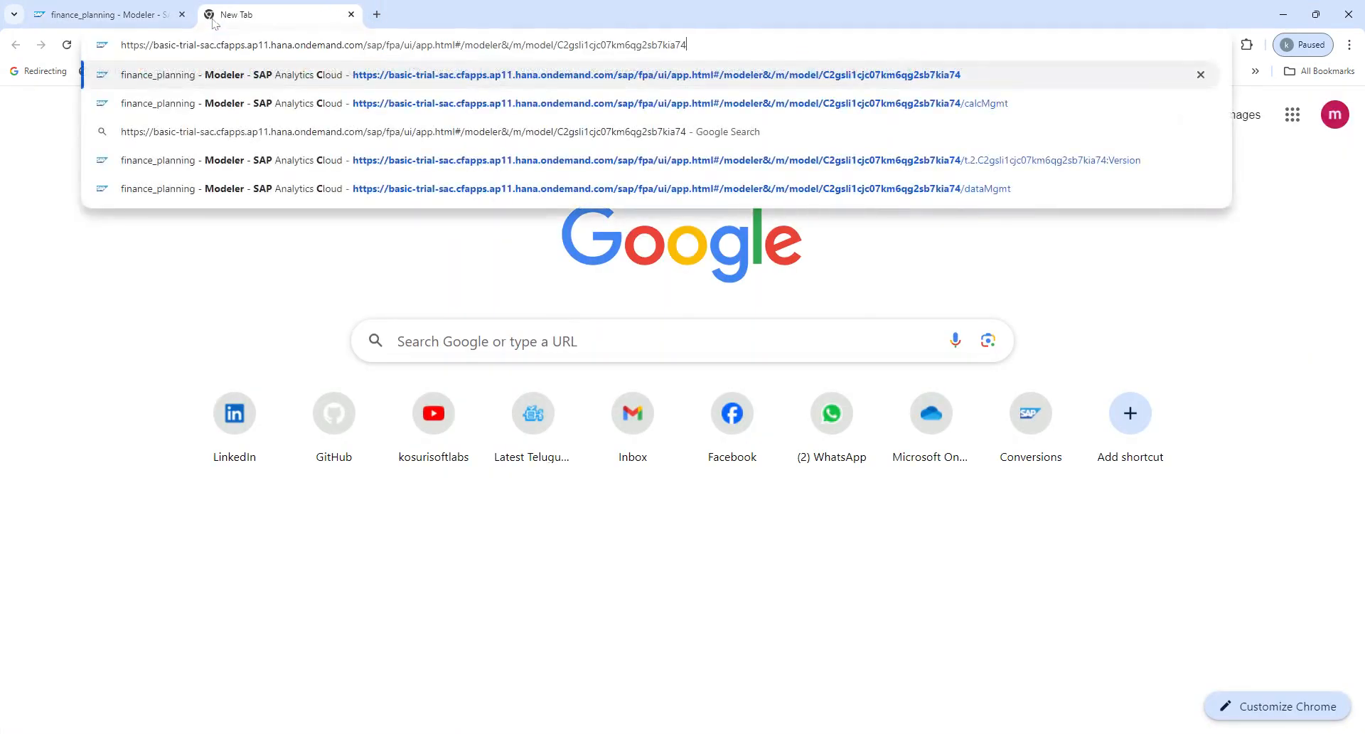
pyautogui.press('Return')
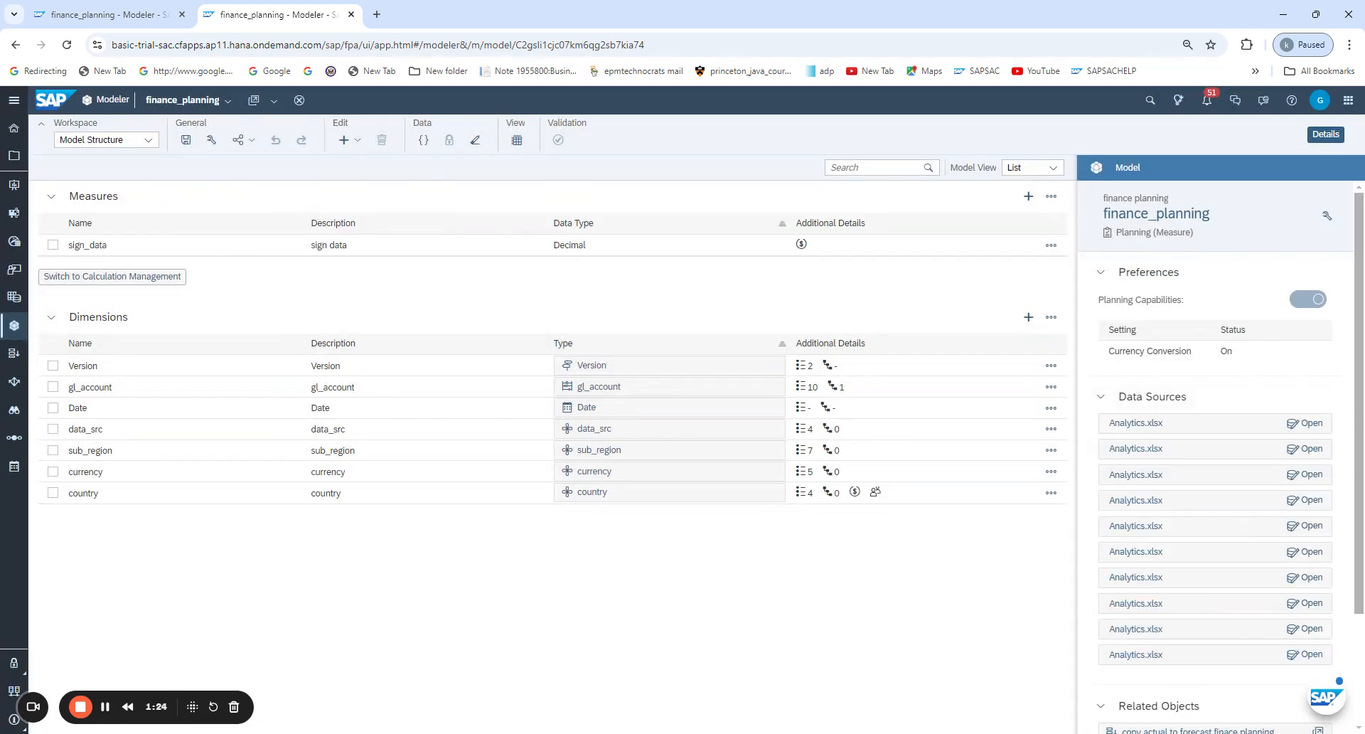
# Open the Production Planning story for editing and show the Builder settings for the table on its Finanacial planning page
pyautogui.click(14, 185)
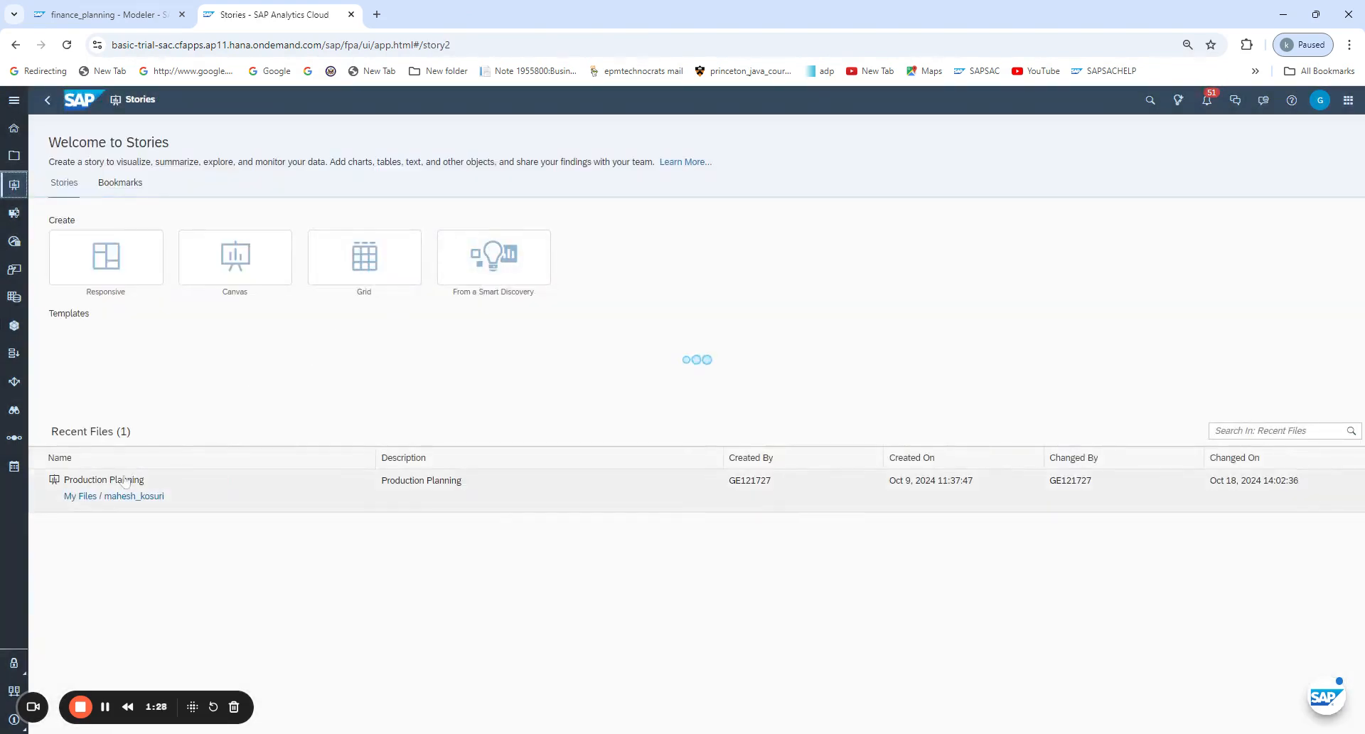
pyautogui.click(119, 481)
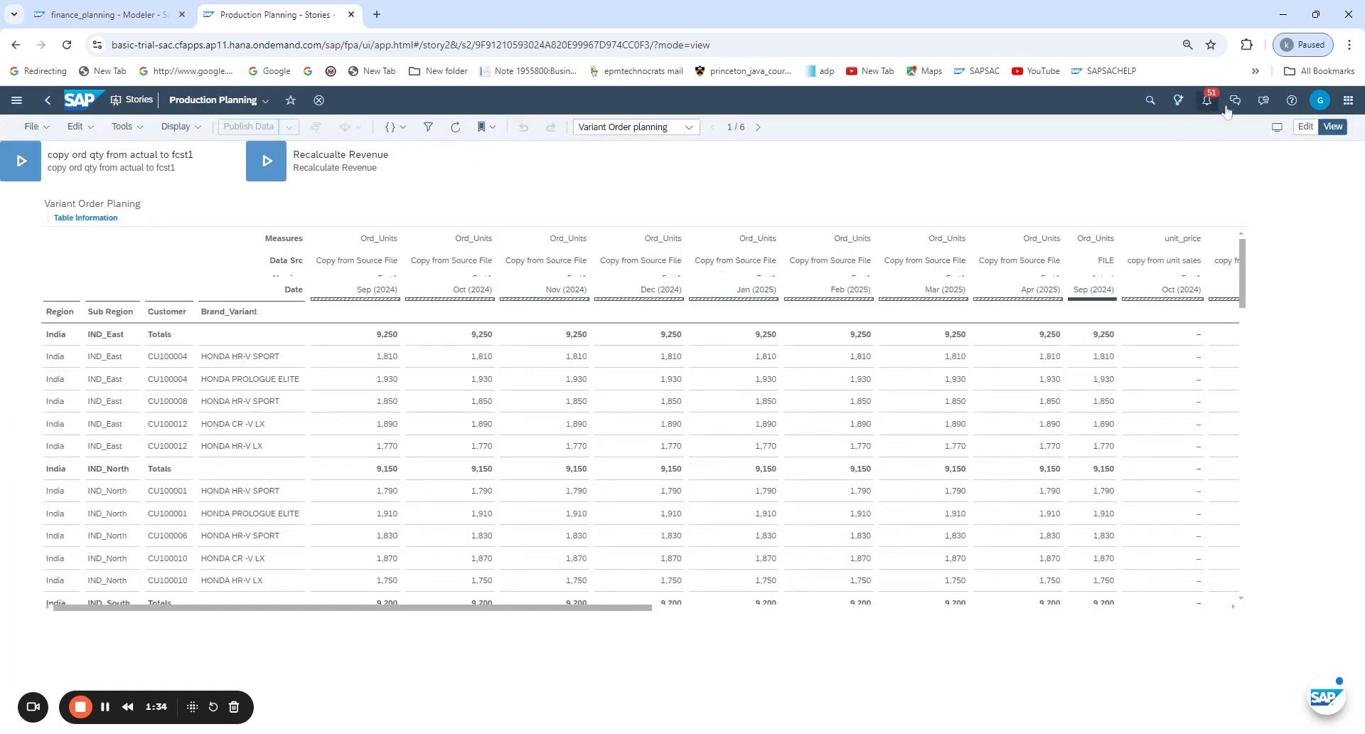
pyautogui.click(1301, 127)
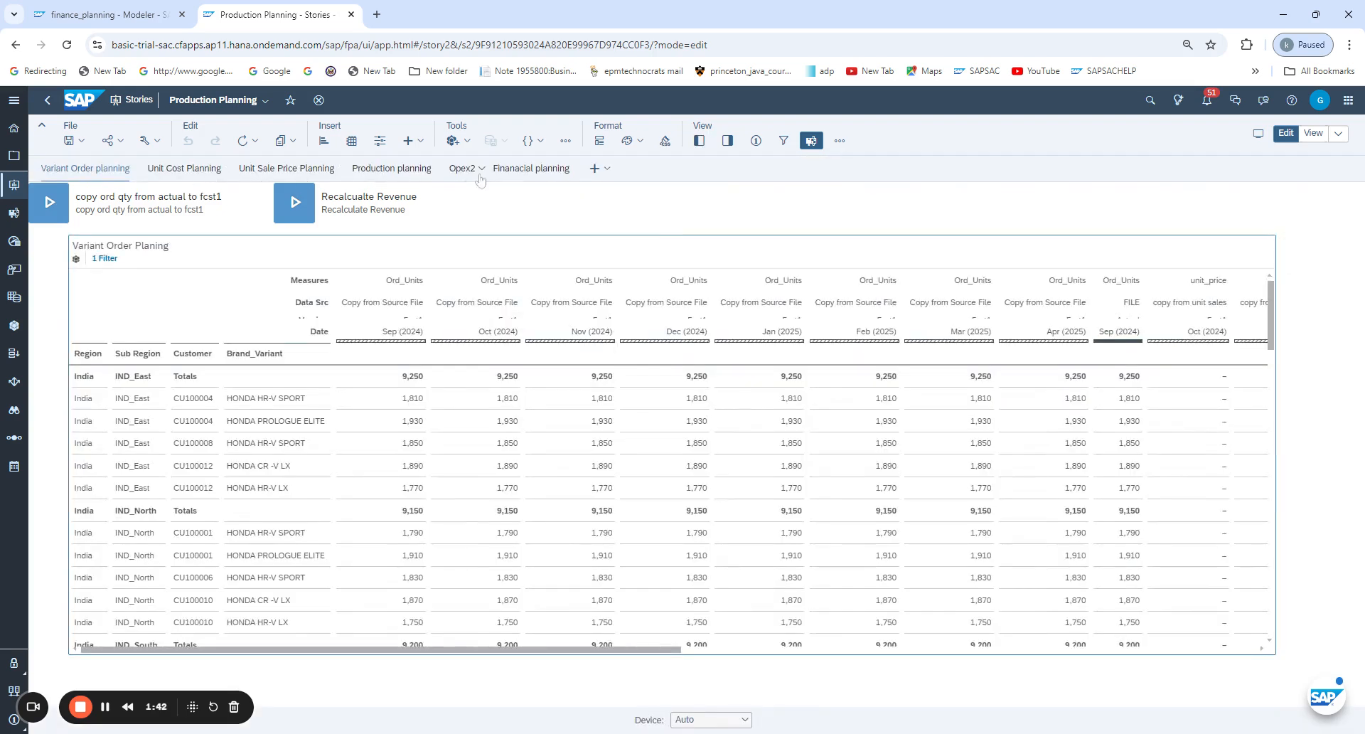
pyautogui.click(540, 171)
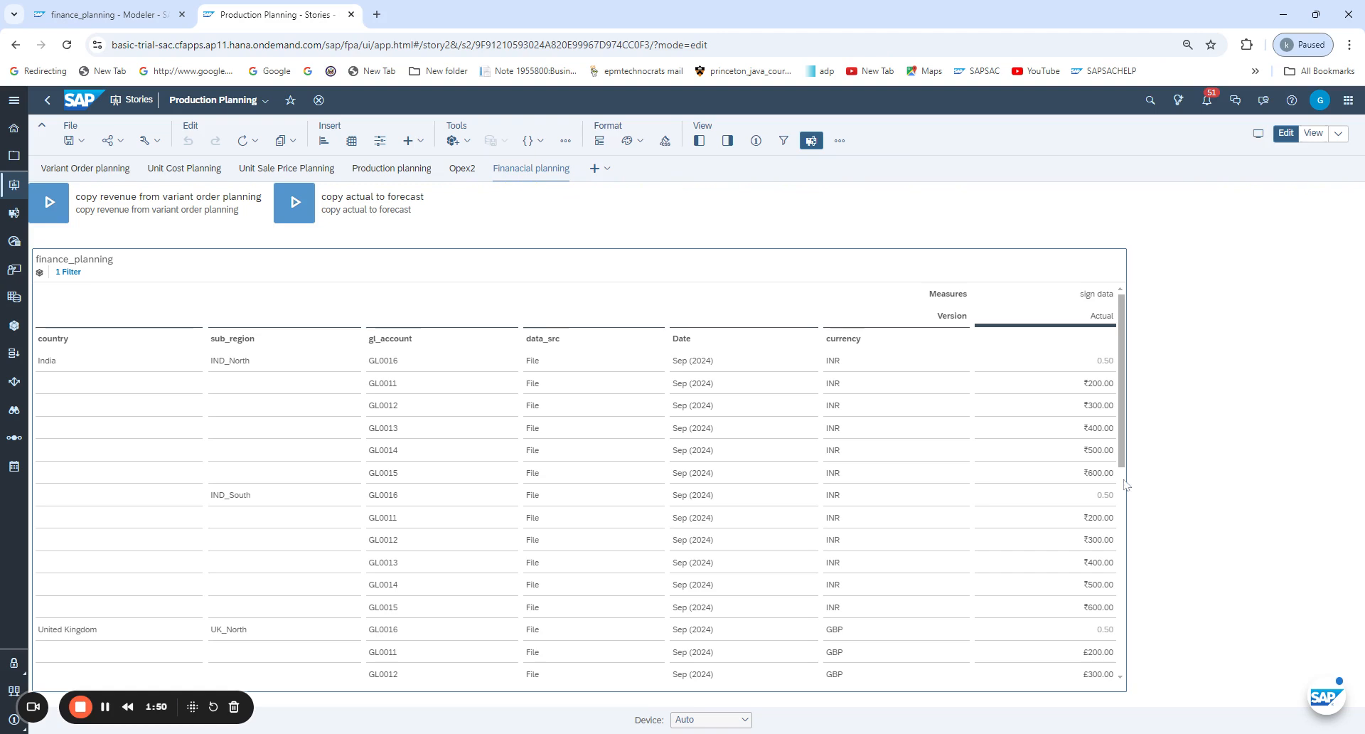
pyautogui.click(727, 141)
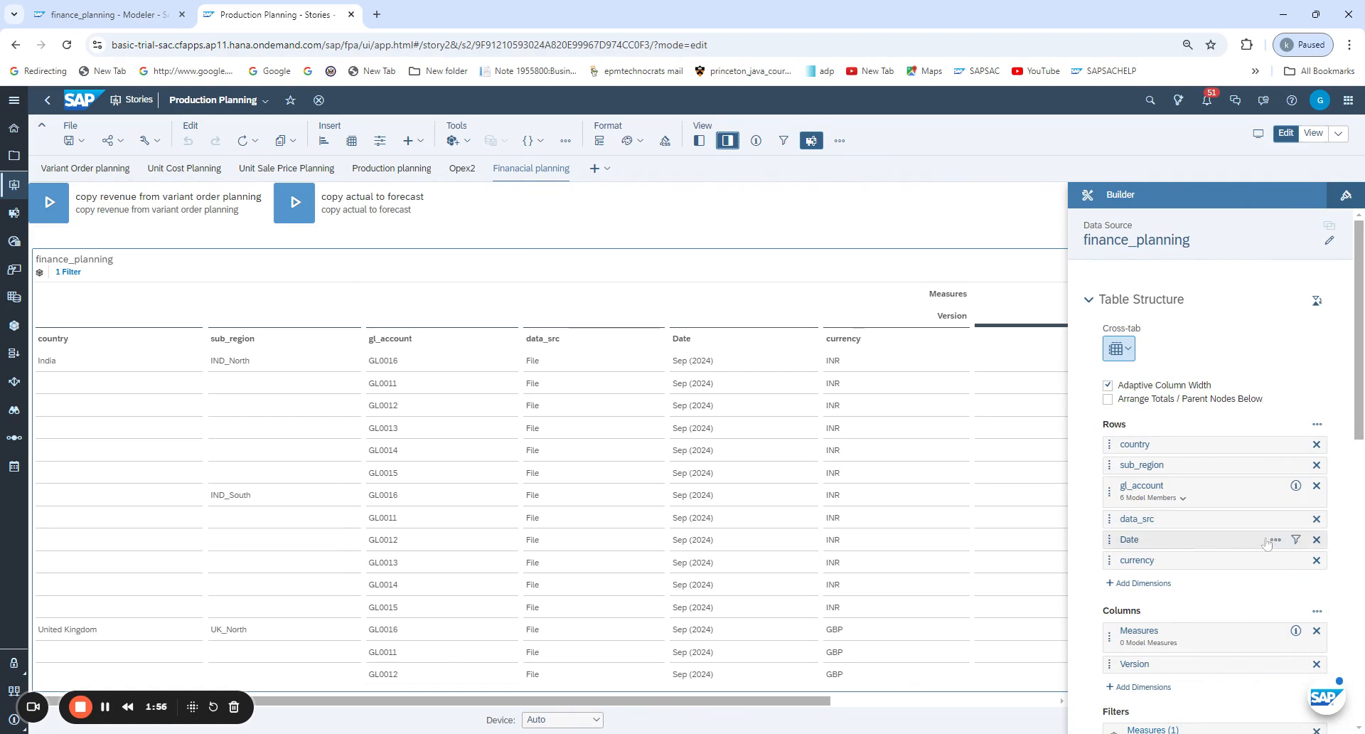
pyautogui.click(1294, 539)
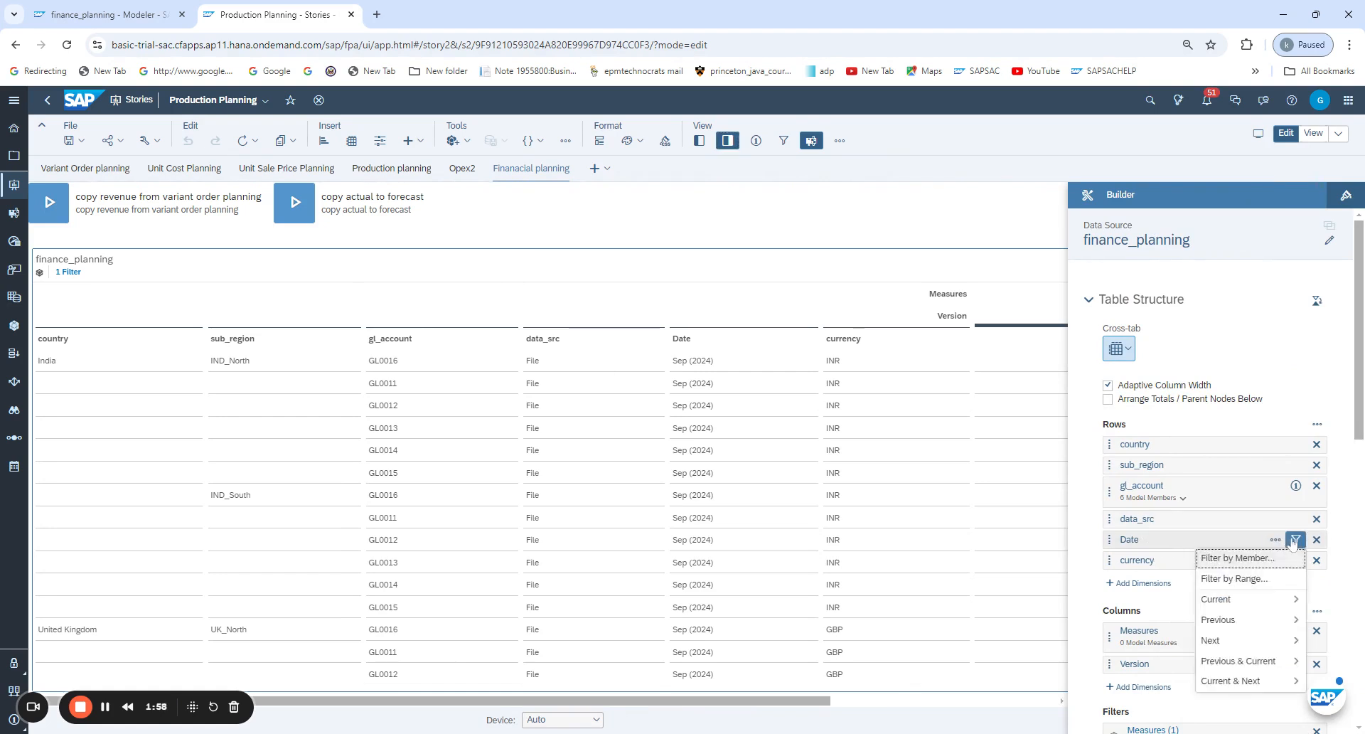
pyautogui.click(1232, 561)
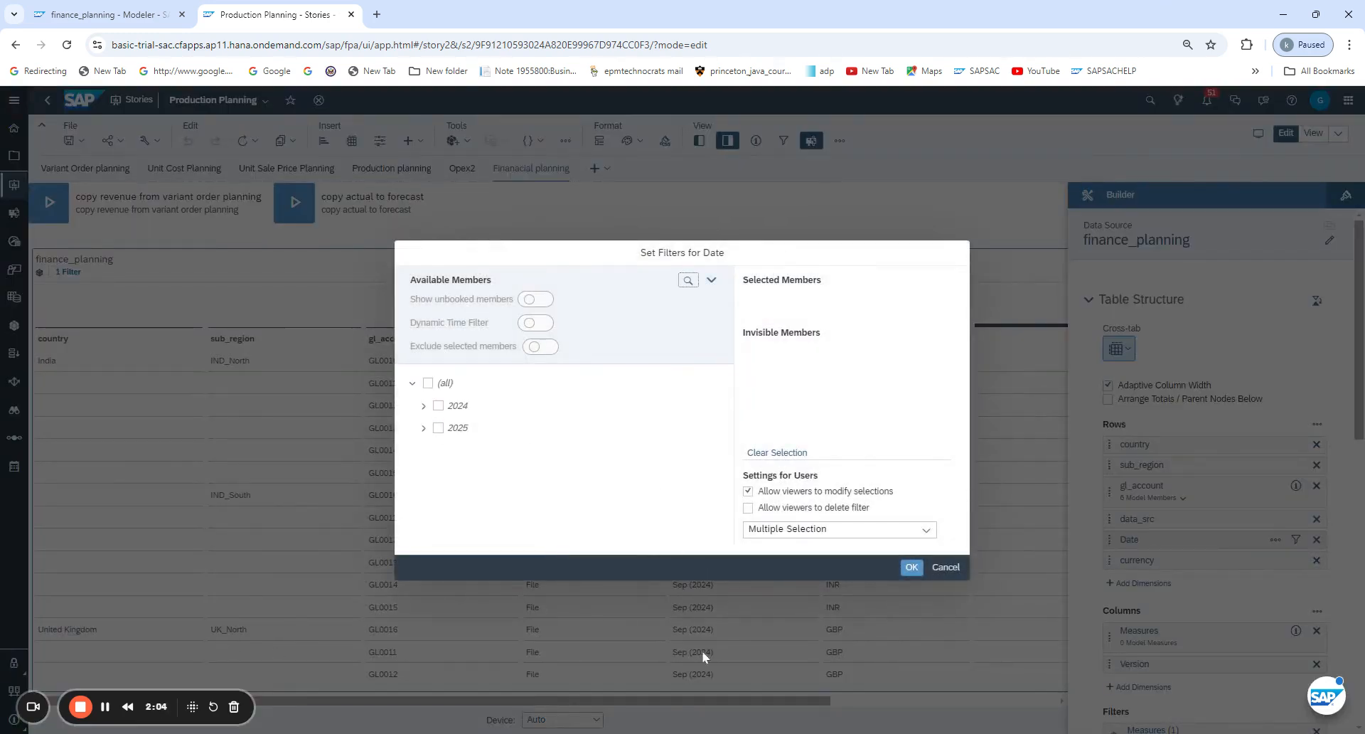
pyautogui.click(945, 567)
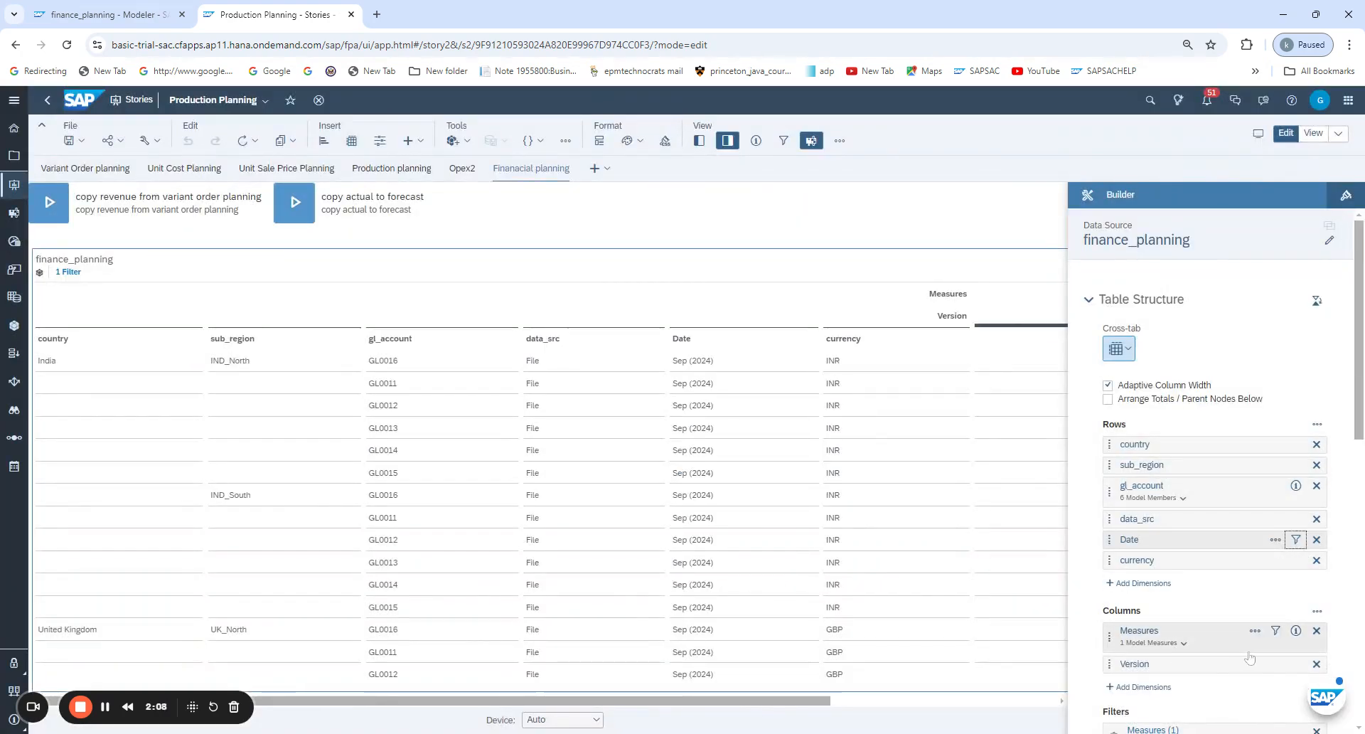
# Add Fcst1 alongside Actual in the Version filter of the finance_planning table
pyautogui.click(1296, 664)
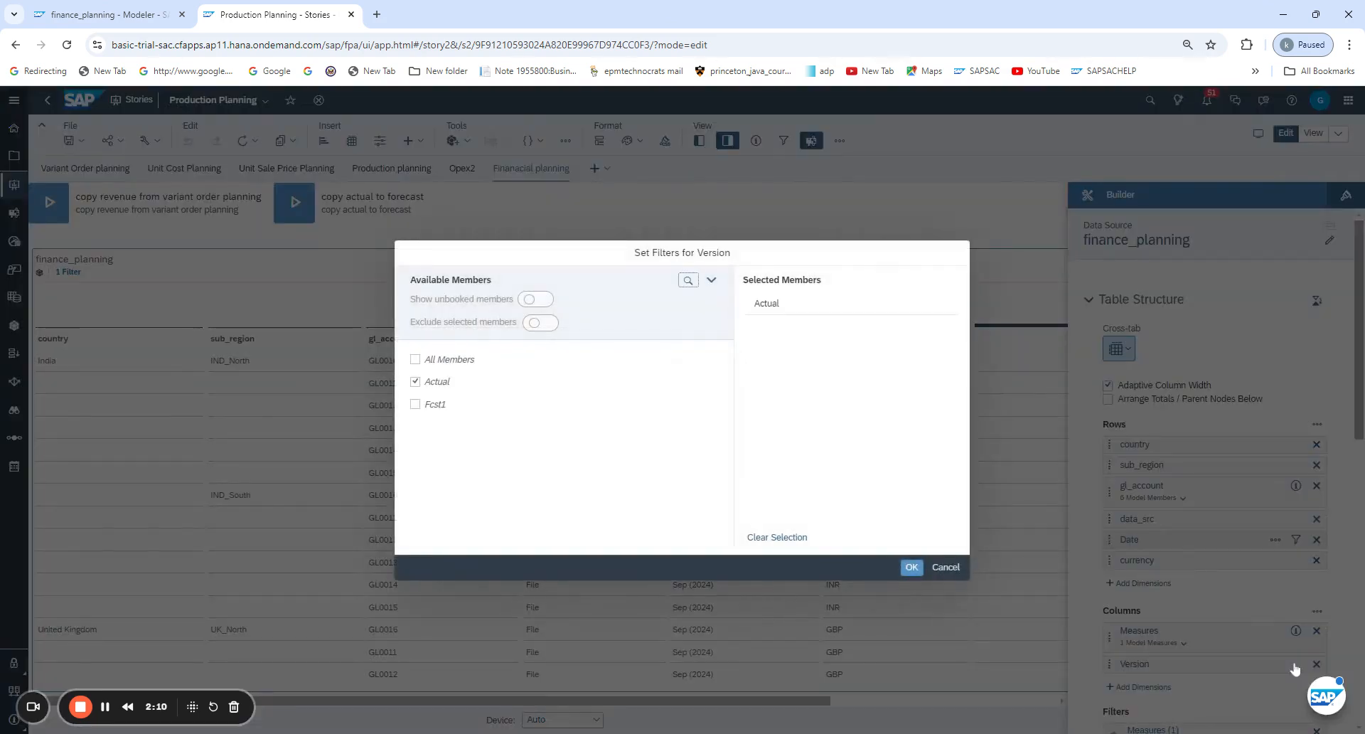
pyautogui.click(417, 405)
pyautogui.click(912, 567)
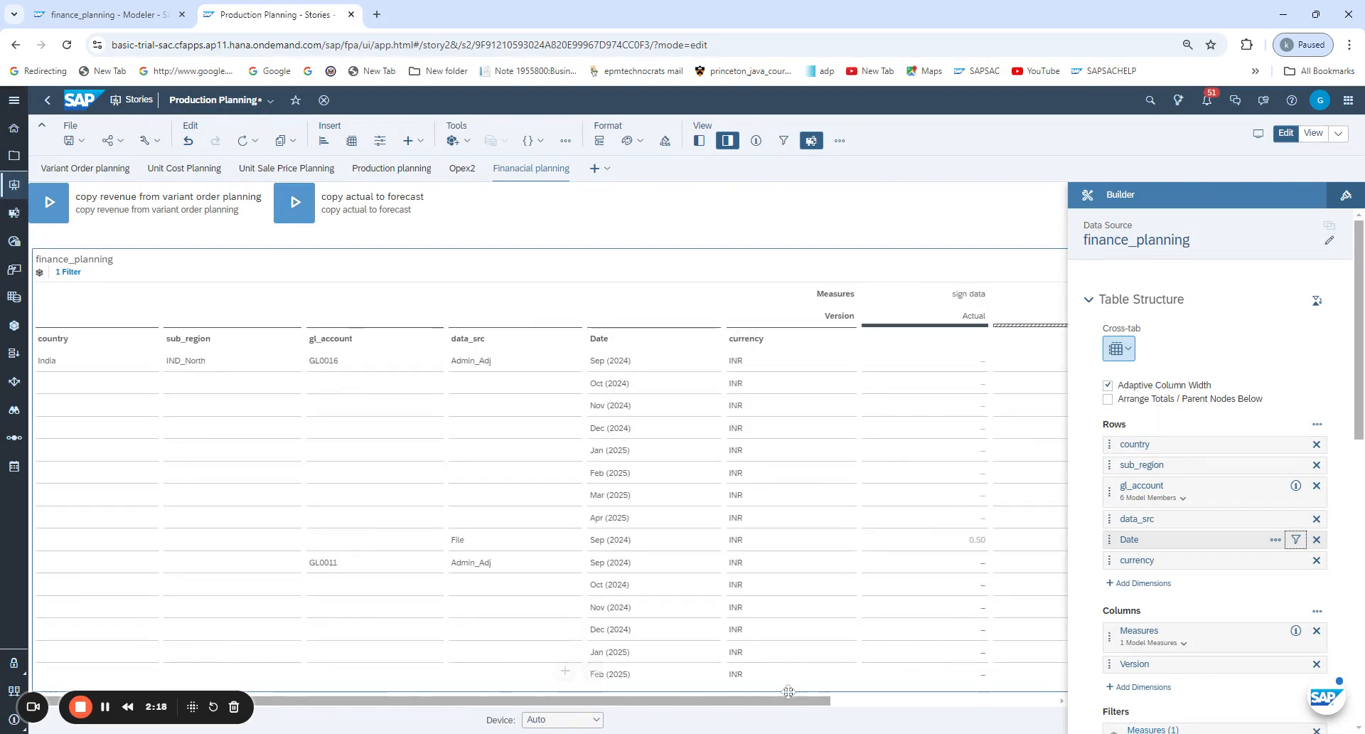
# Move the Date dimension from the rows to the columns of the finance_planning table, below Version
pyautogui.moveTo(792, 708); pyautogui.dragTo(938, 709)
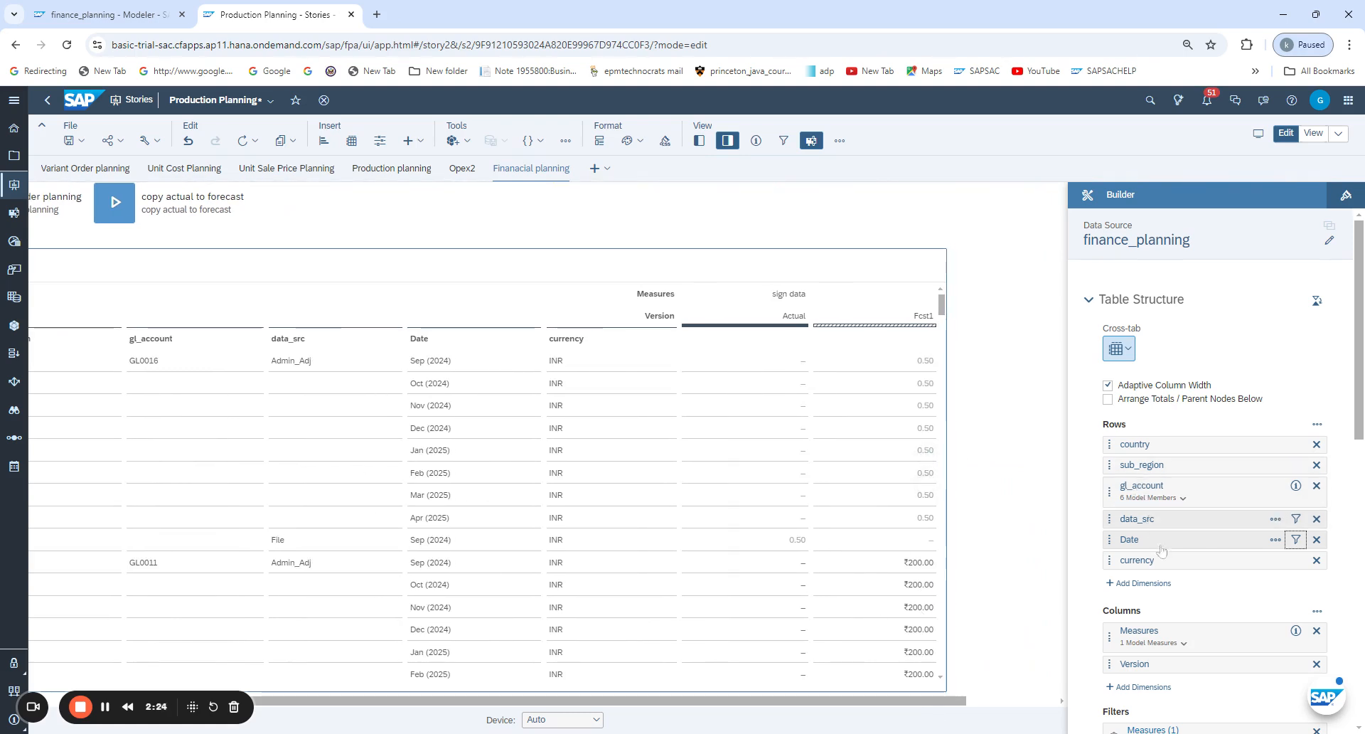
pyautogui.moveTo(1146, 544); pyautogui.dragTo(1156, 672)
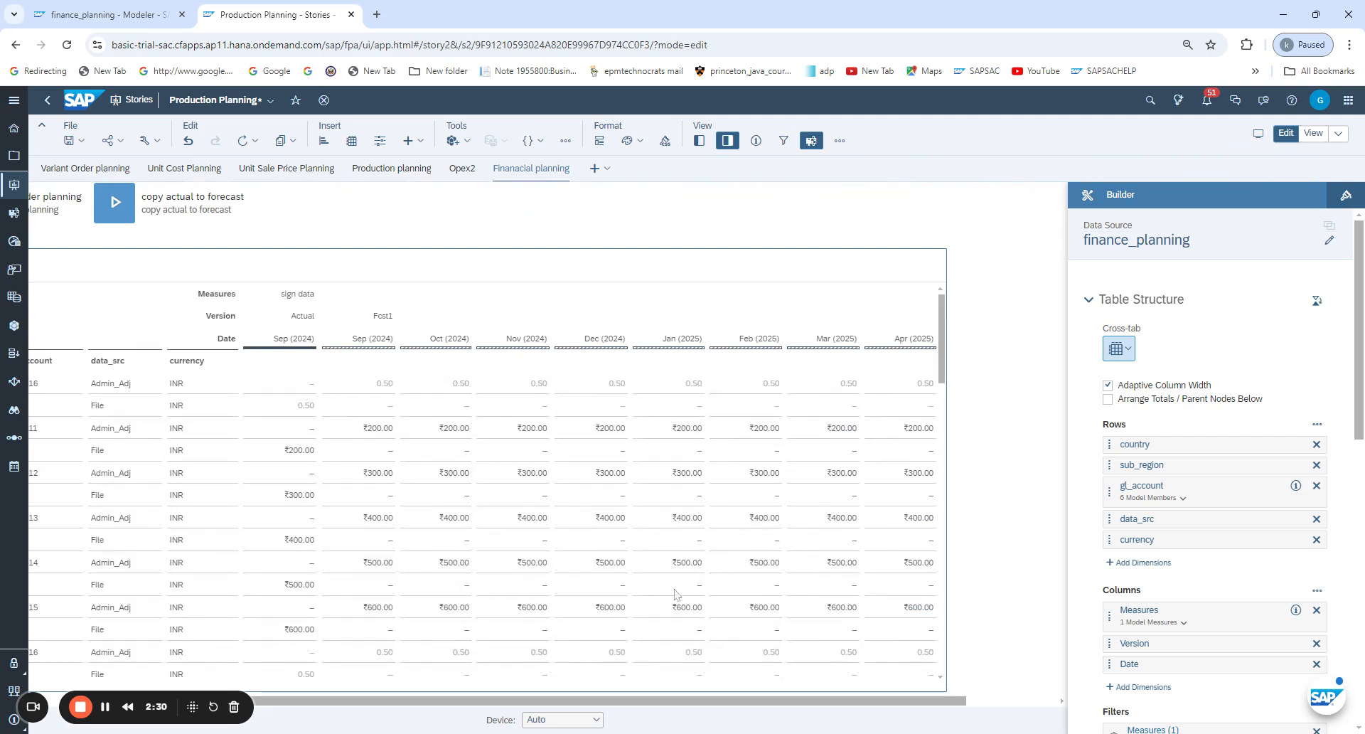
# Examine the Actual and Fcst1 amounts and their local currencies across all countries, sub-regions, accounts and months in the table
pyautogui.moveTo(674, 708); pyautogui.dragTo(605, 710)
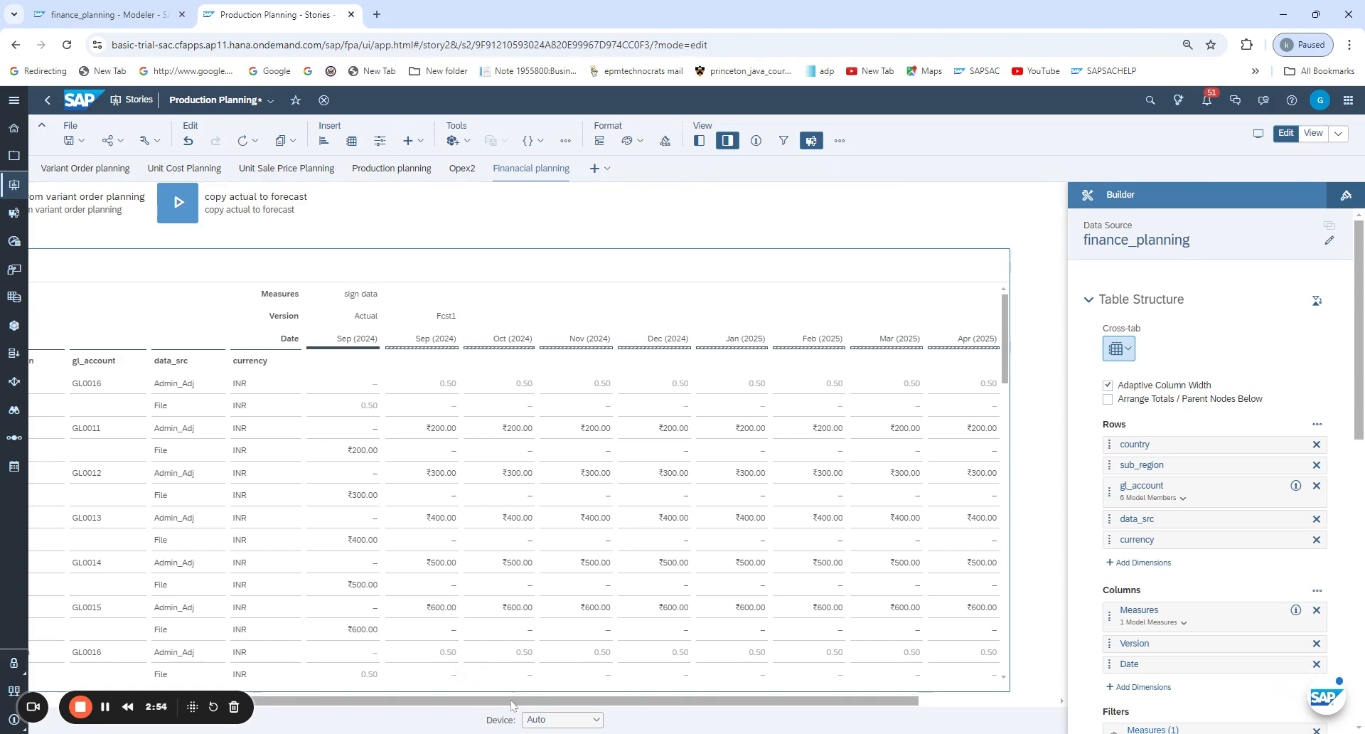
pyautogui.moveTo(512, 704); pyautogui.dragTo(425, 703)
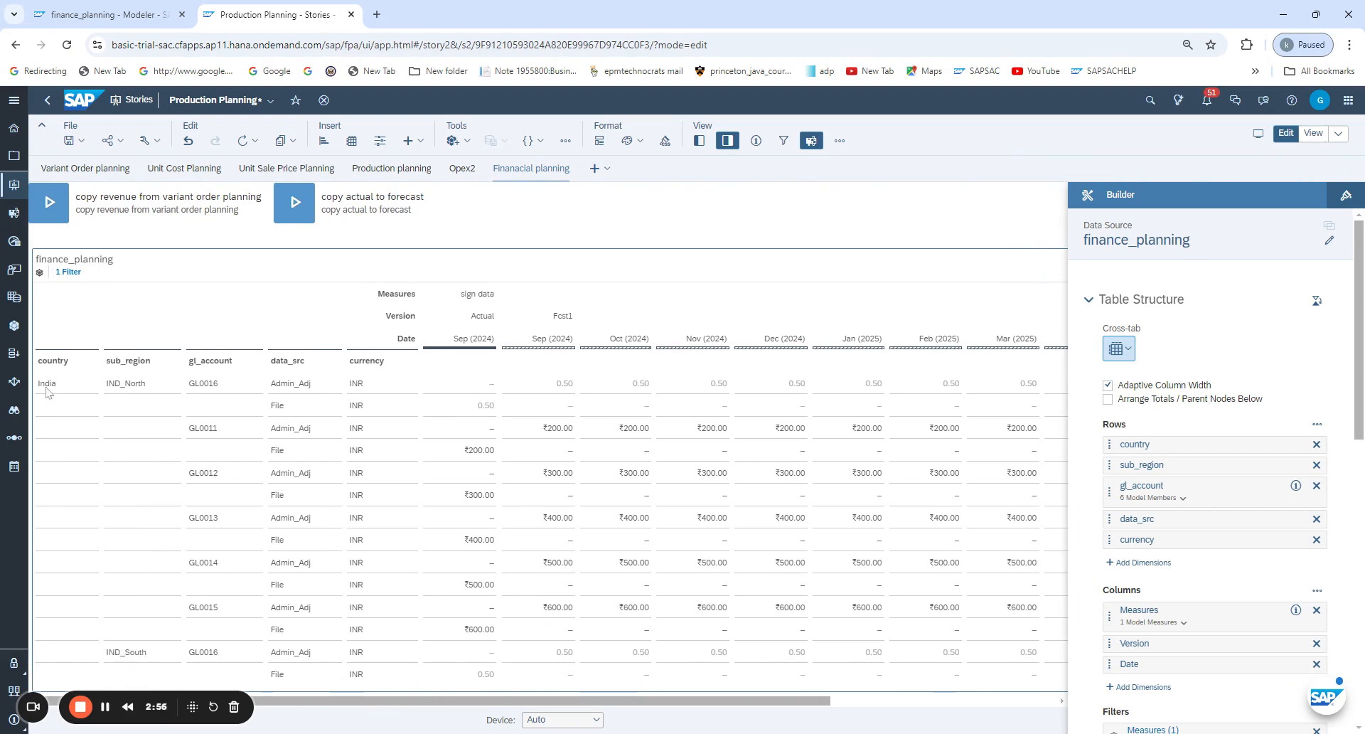
pyautogui.scroll(-3, 367, 604)
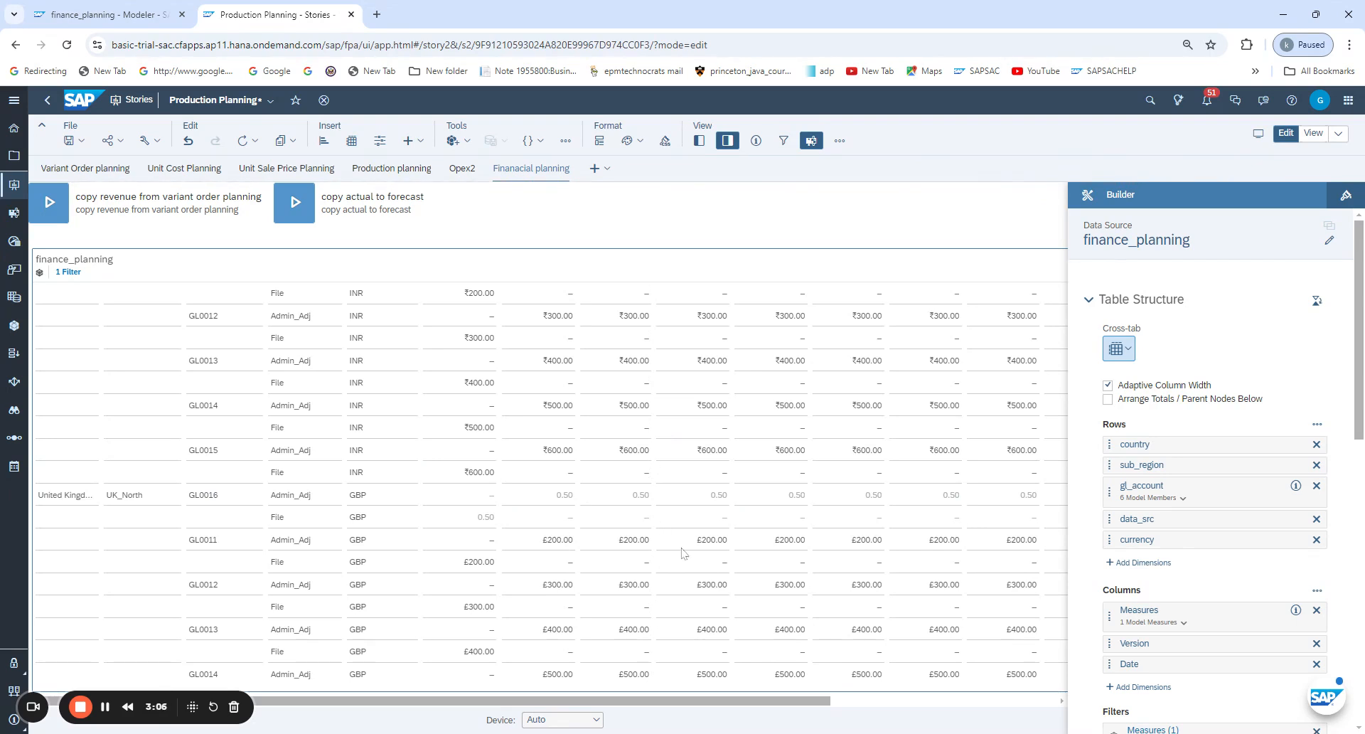
pyautogui.scroll(10, 681, 553)
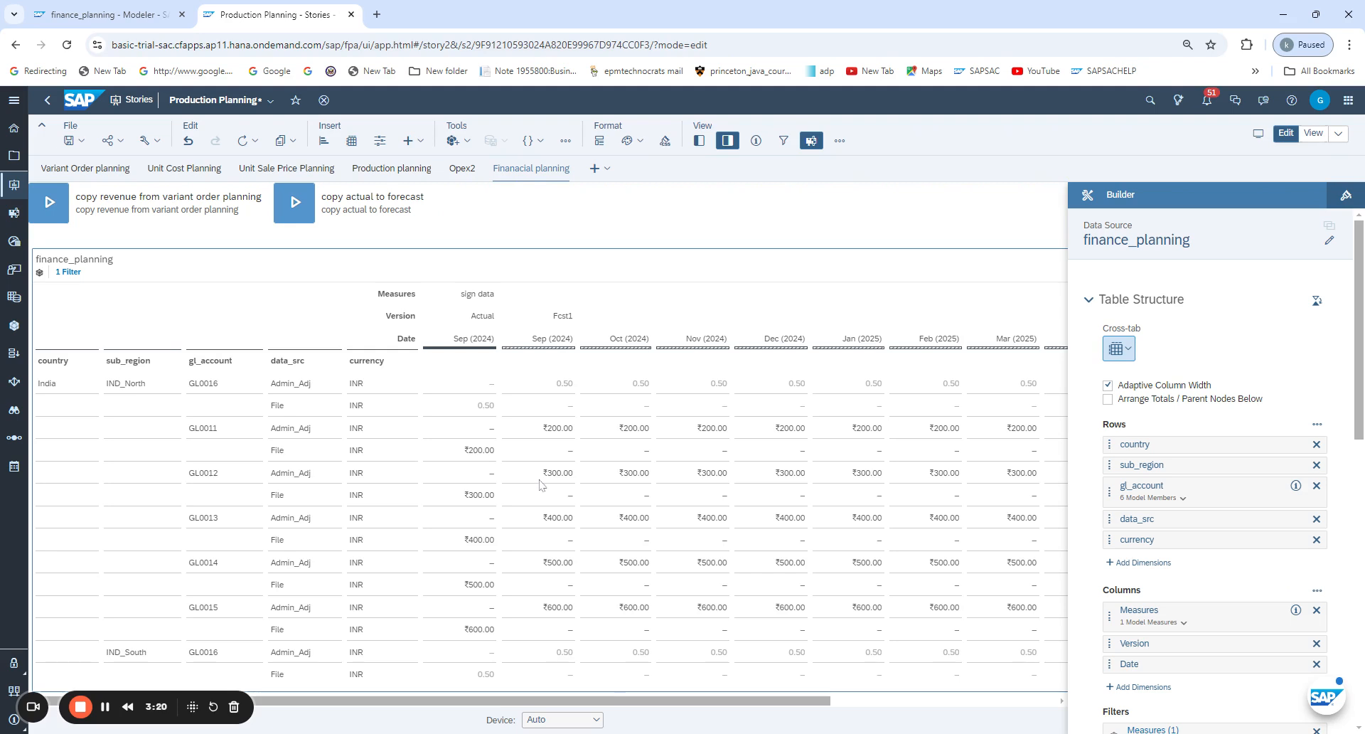
pyautogui.scroll(-10, 539, 485)
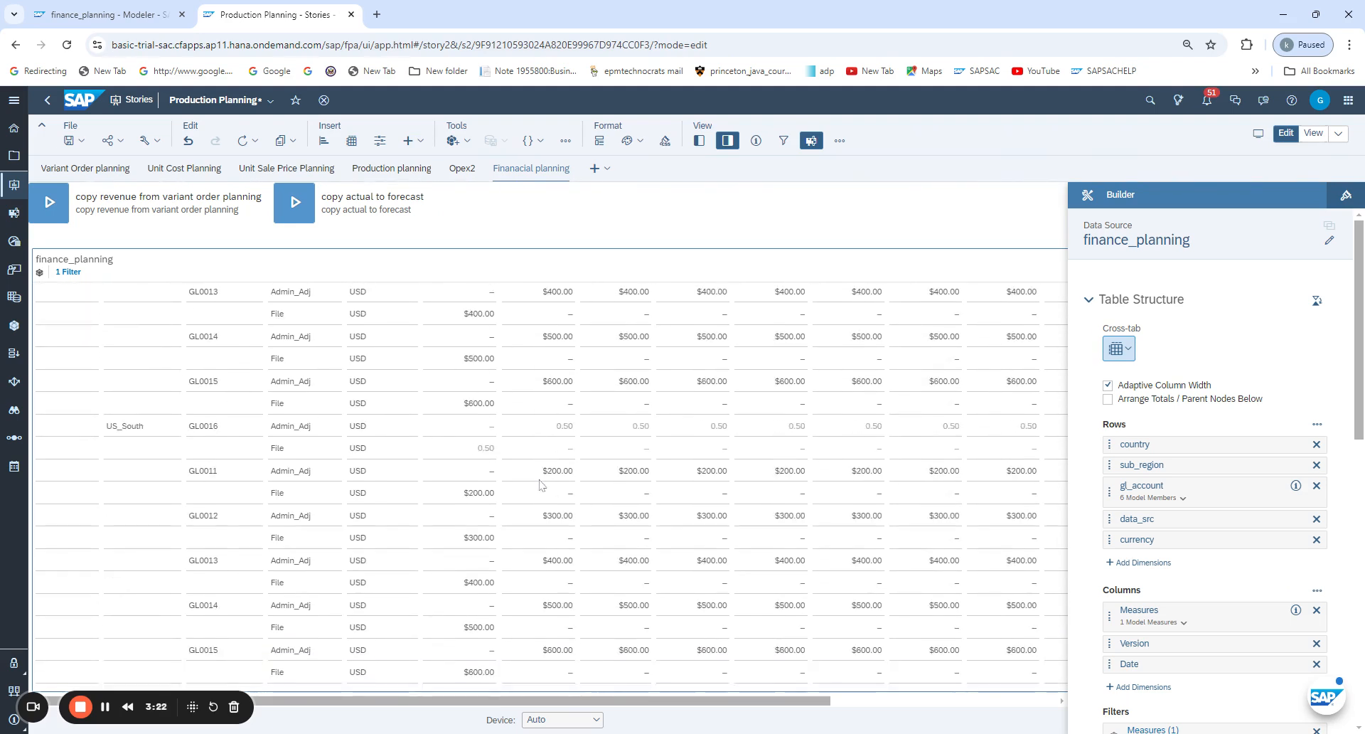
pyautogui.scroll(10, 540, 485)
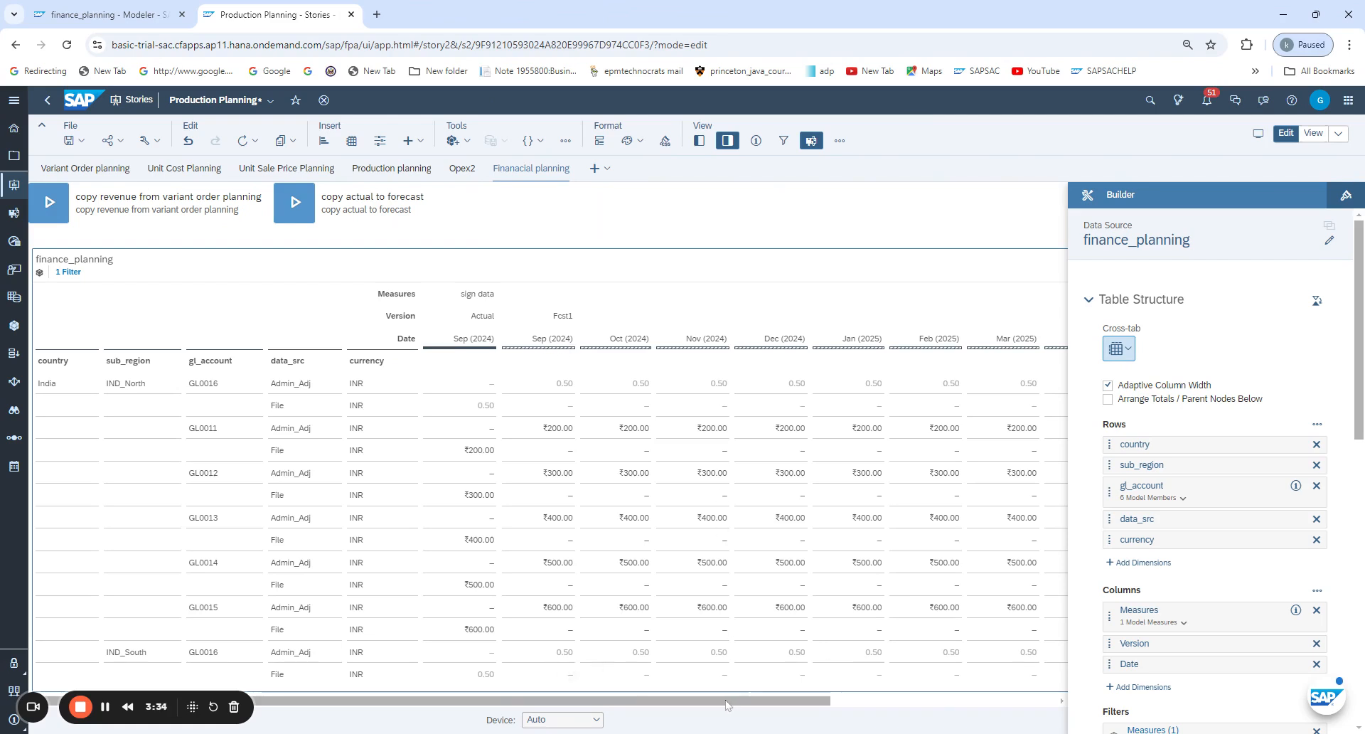
pyautogui.moveTo(727, 704); pyautogui.dragTo(869, 704)
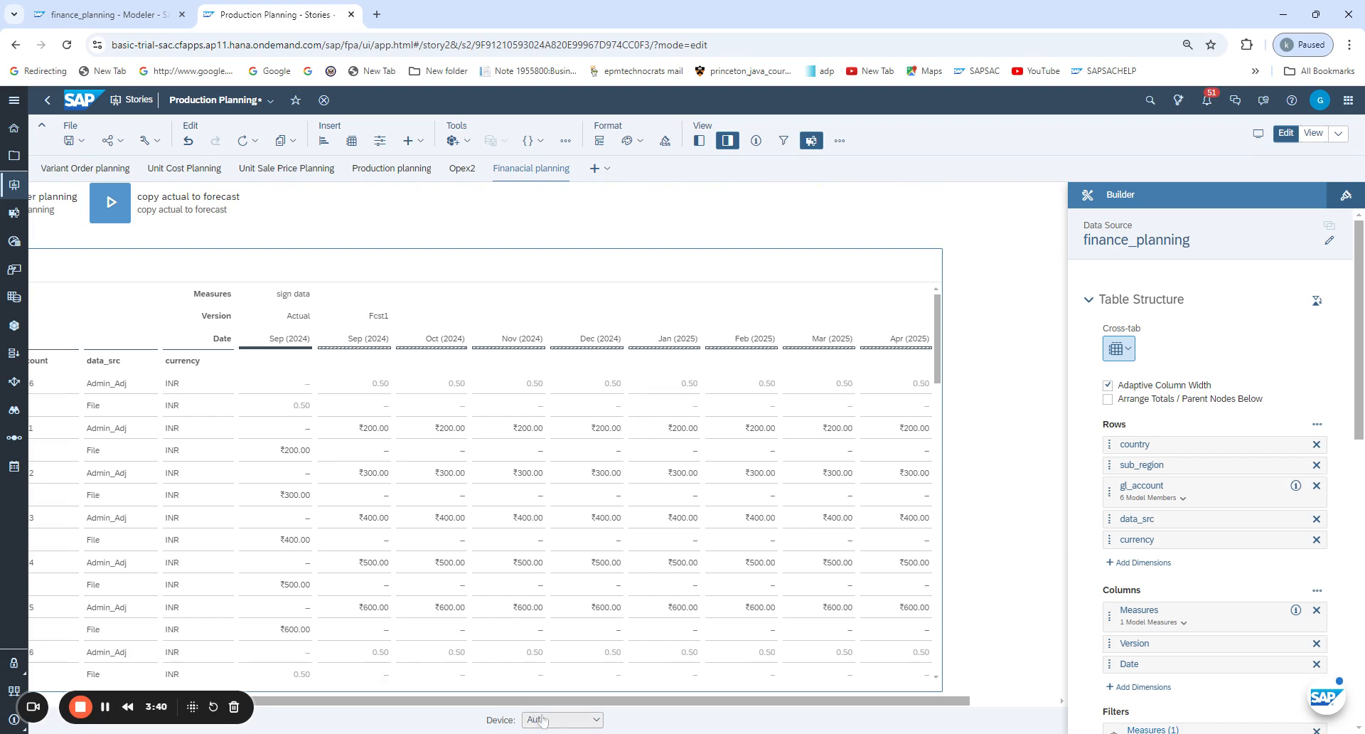
pyautogui.moveTo(556, 706); pyautogui.dragTo(360, 708)
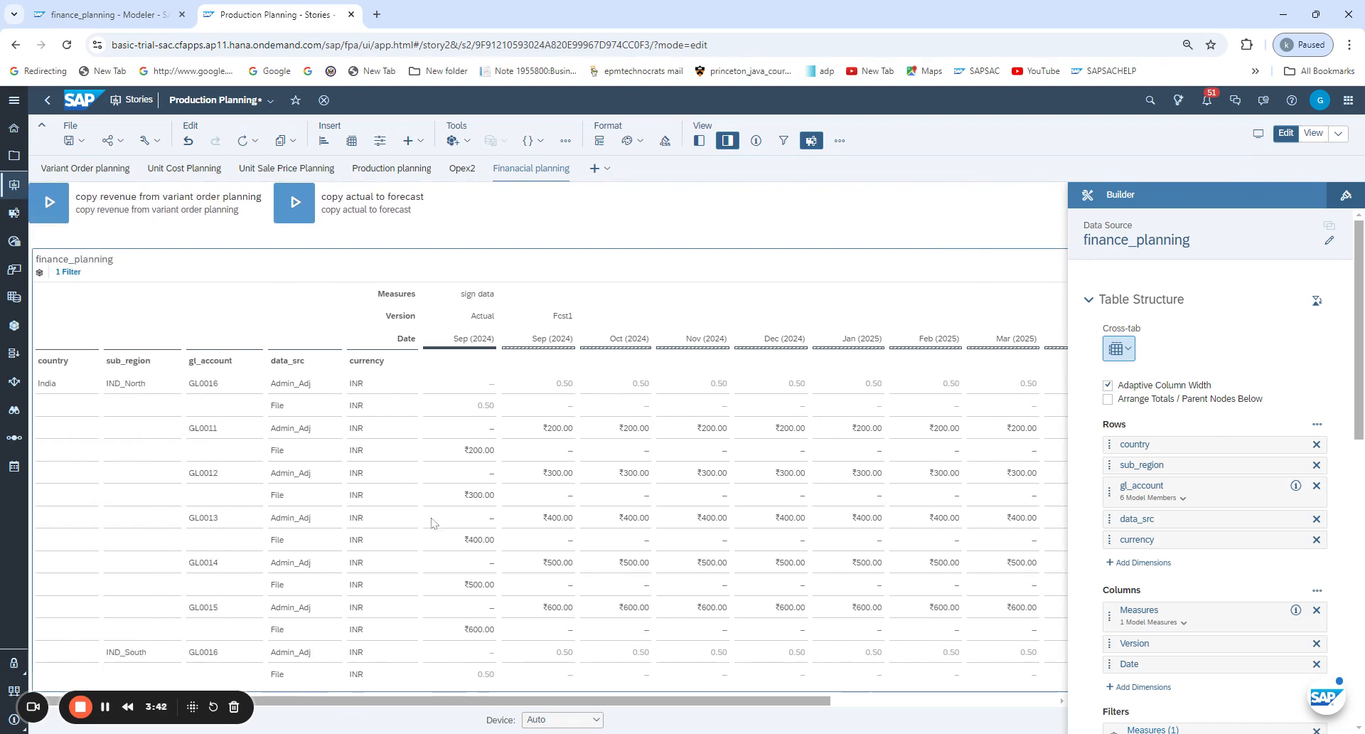
pyautogui.scroll(-10, 536, 589)
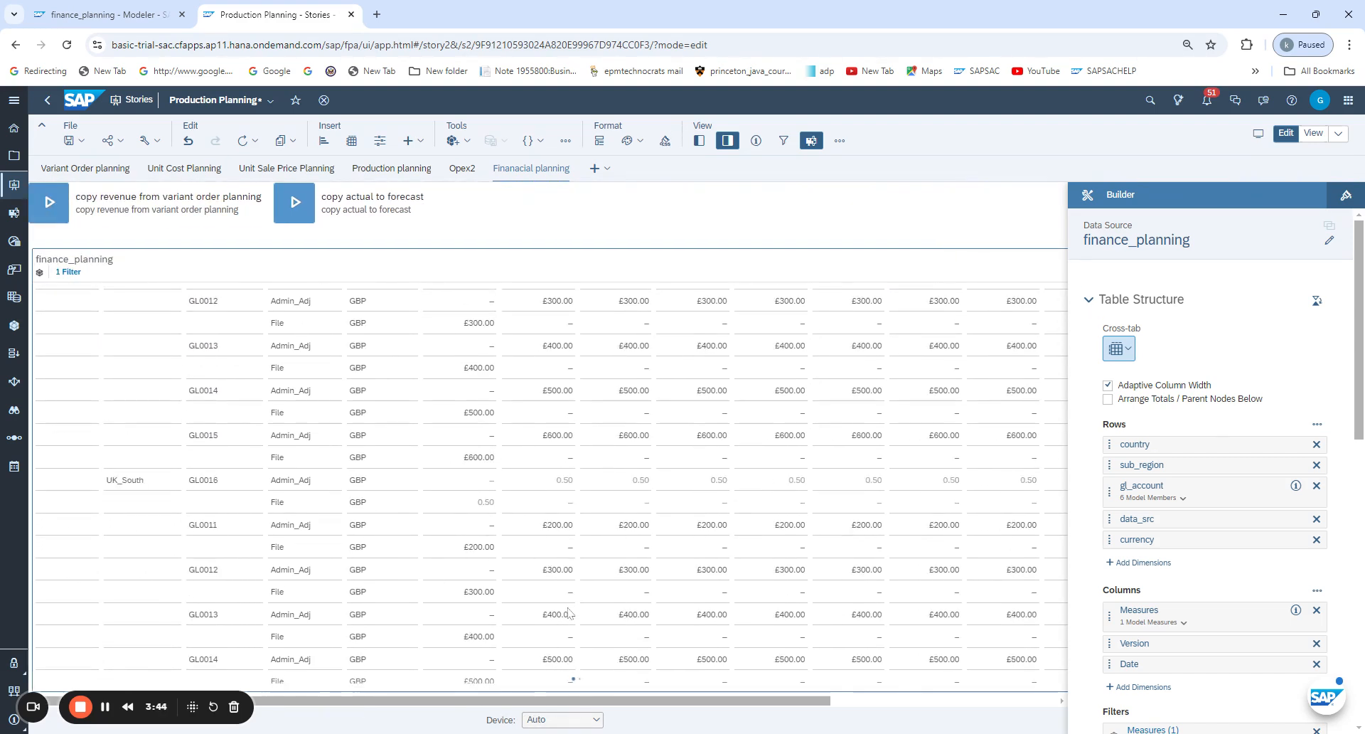
pyautogui.scroll(10, 569, 613)
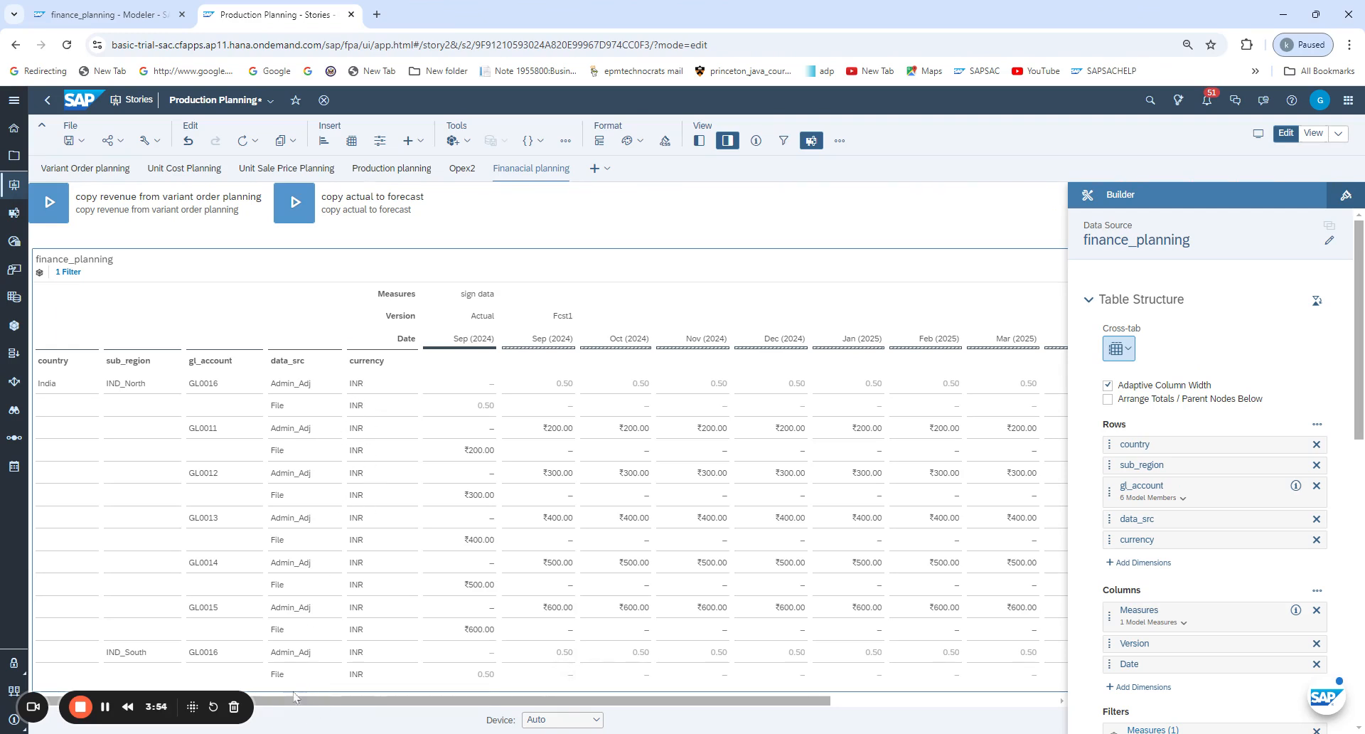
# Switch to the finance_planning model and examine the aggregation, unit and currency settings of the sign_data measure
pyautogui.click(107, 14)
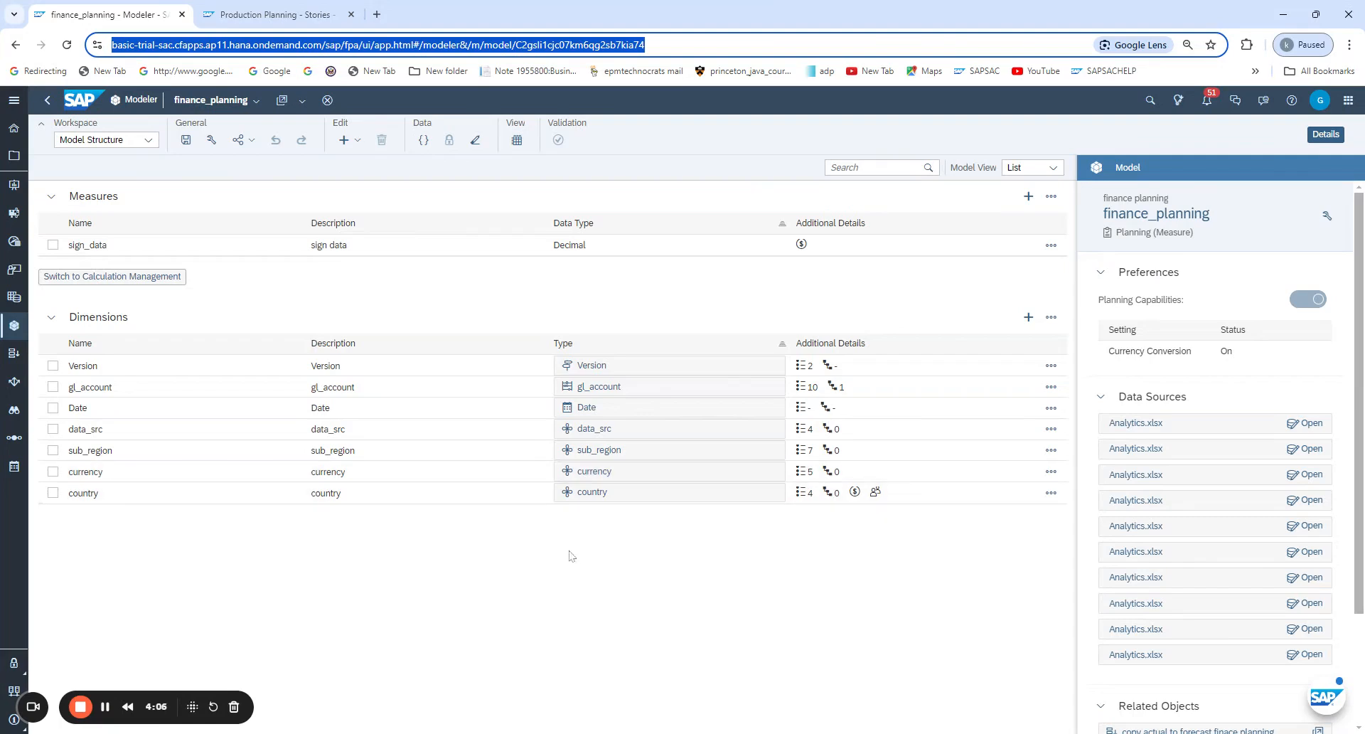
pyautogui.hotkey('ctrl', 'Tab')
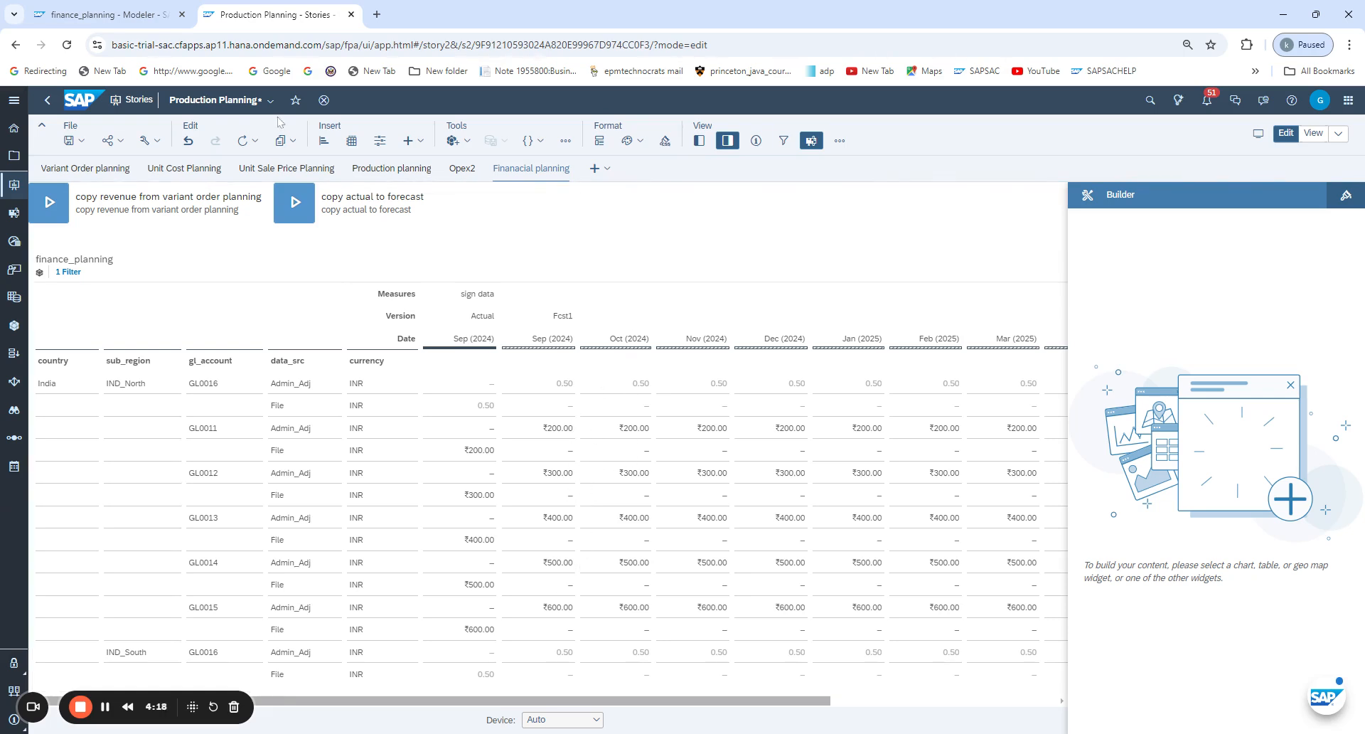
pyautogui.click(130, 5)
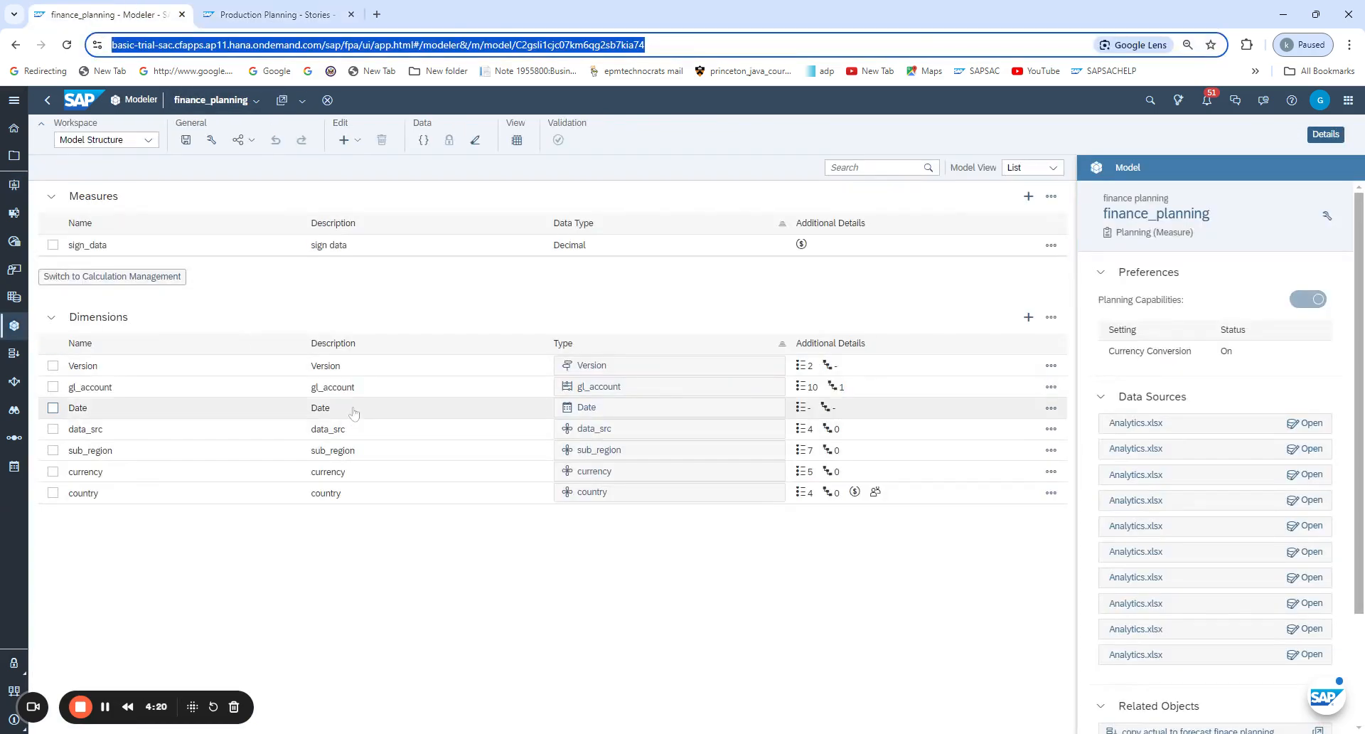
pyautogui.click(110, 252)
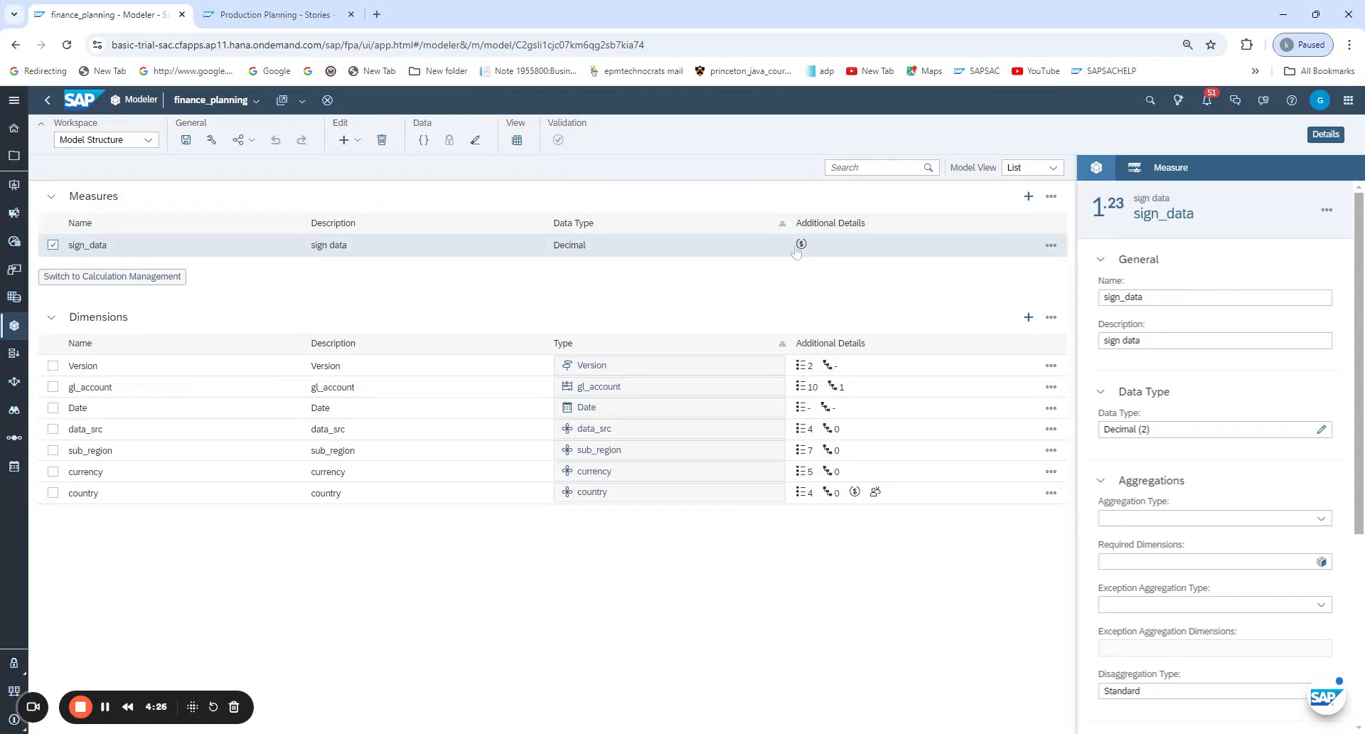
pyautogui.scroll(-3, 1107, 532)
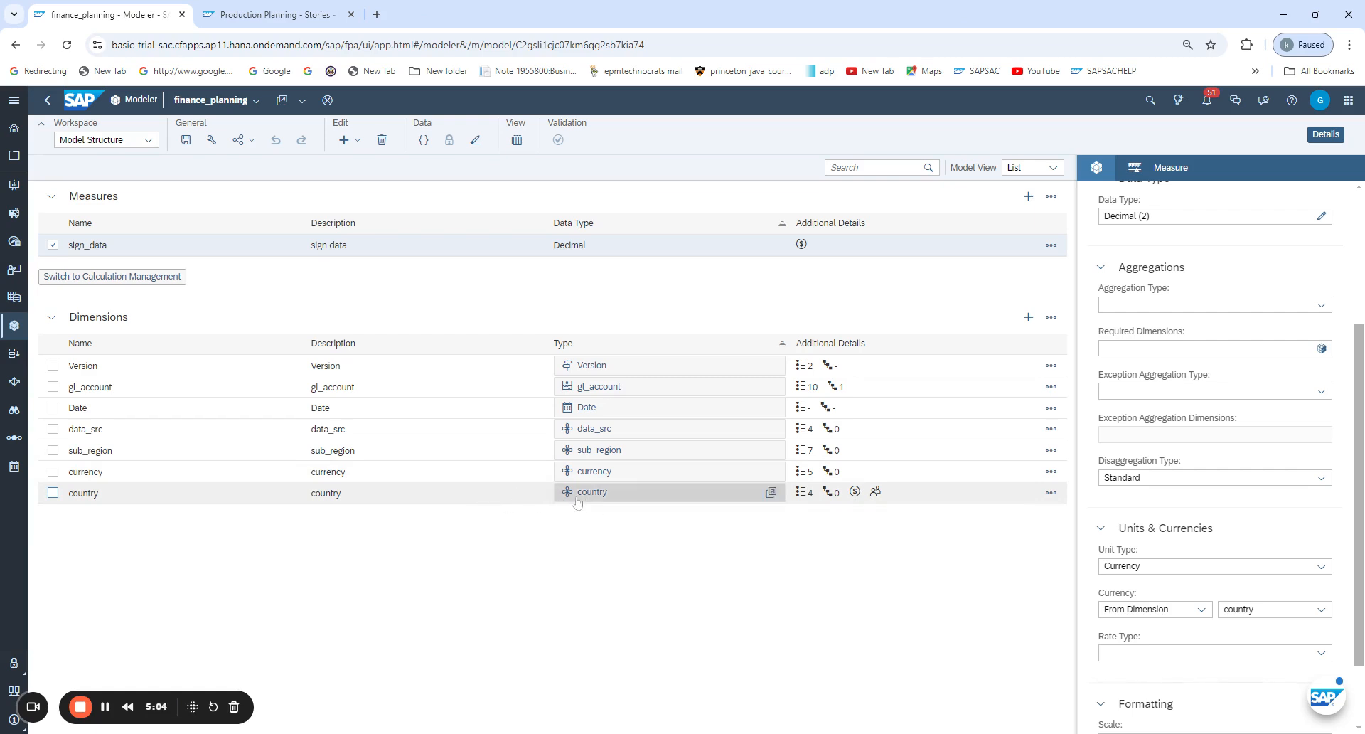
# Open the country dimension and compare its members' currencies with the planning table in the story
pyautogui.click(771, 493)
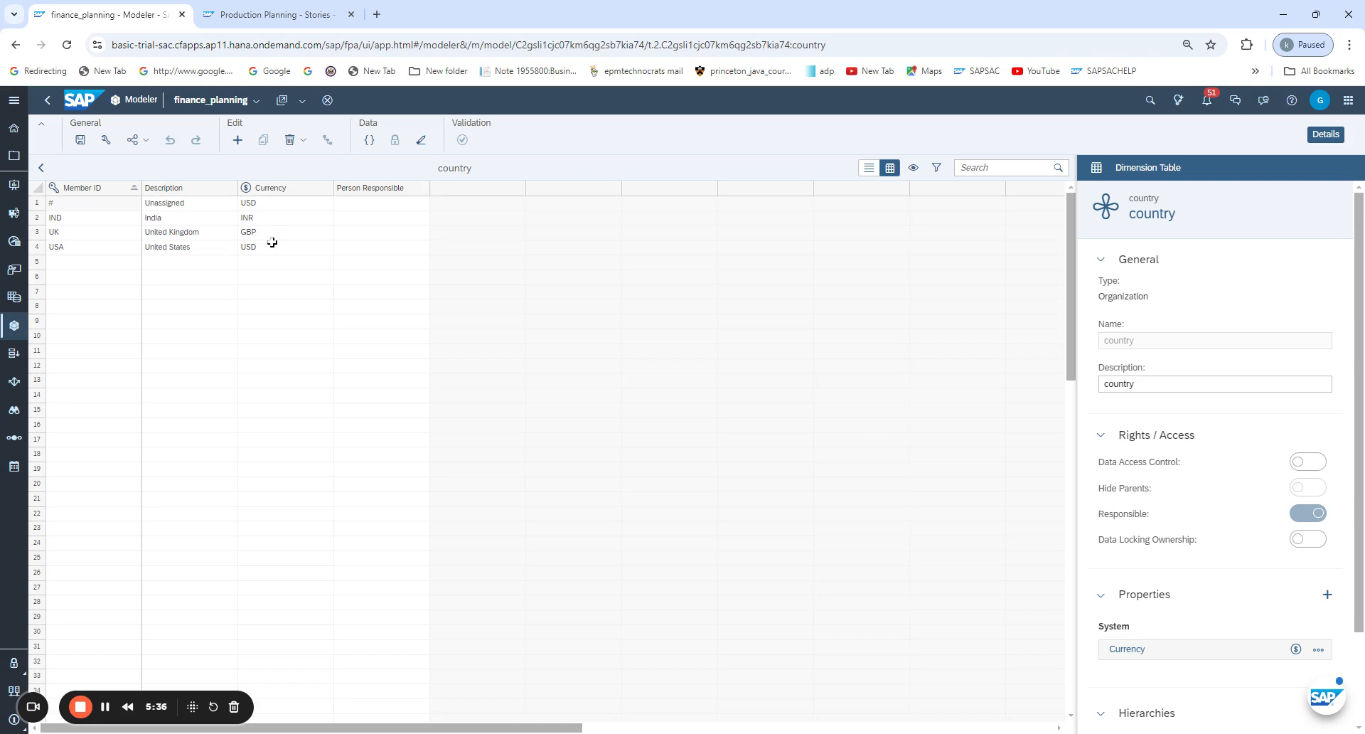
pyautogui.click(252, 15)
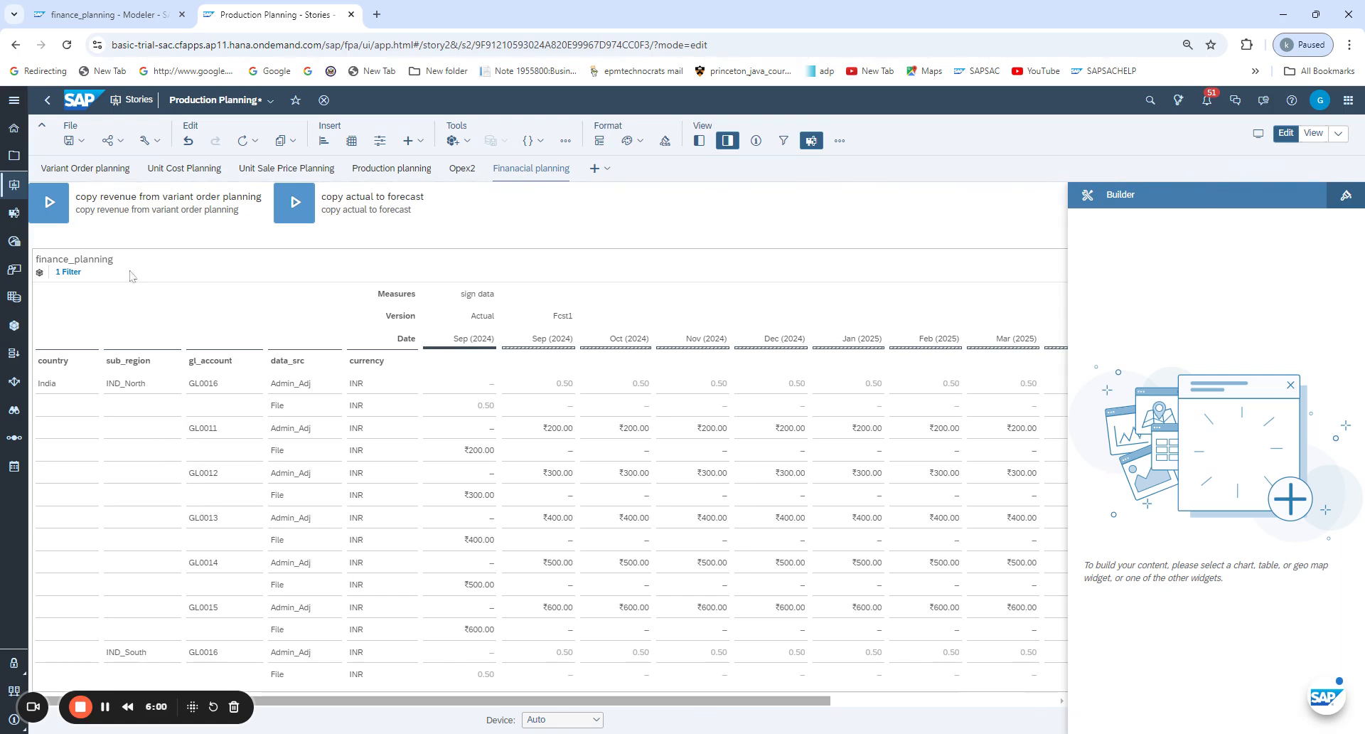
pyautogui.click(136, 14)
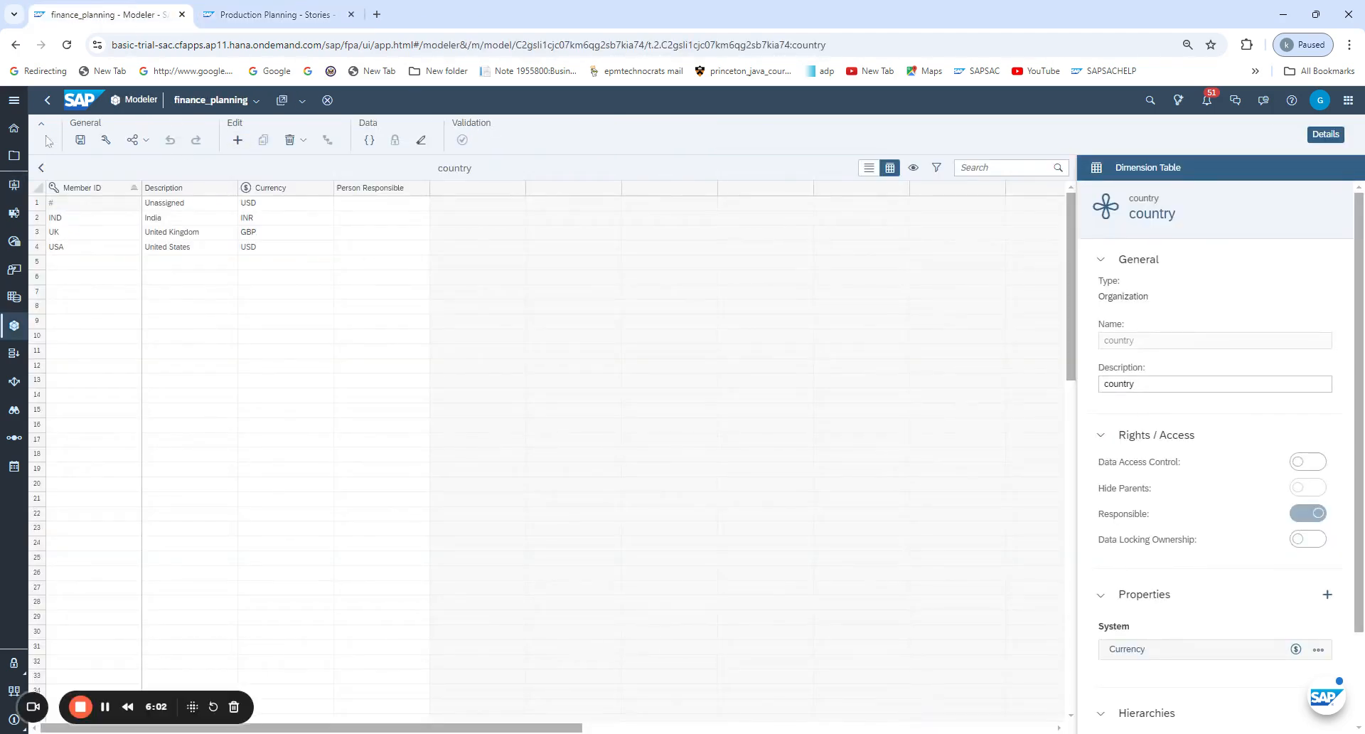
# Leave the country dimension and reopen the finance_planning model from the recent files
pyautogui.click(47, 99)
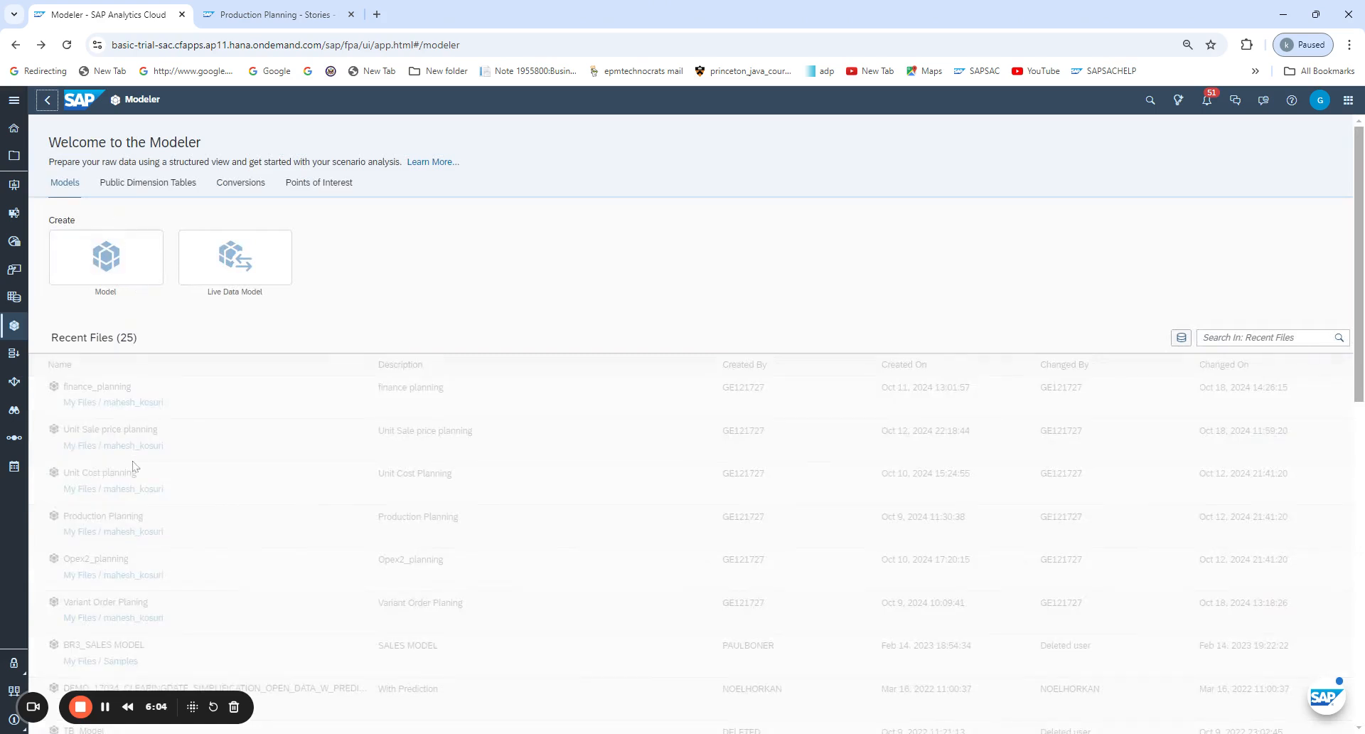
pyautogui.click(111, 388)
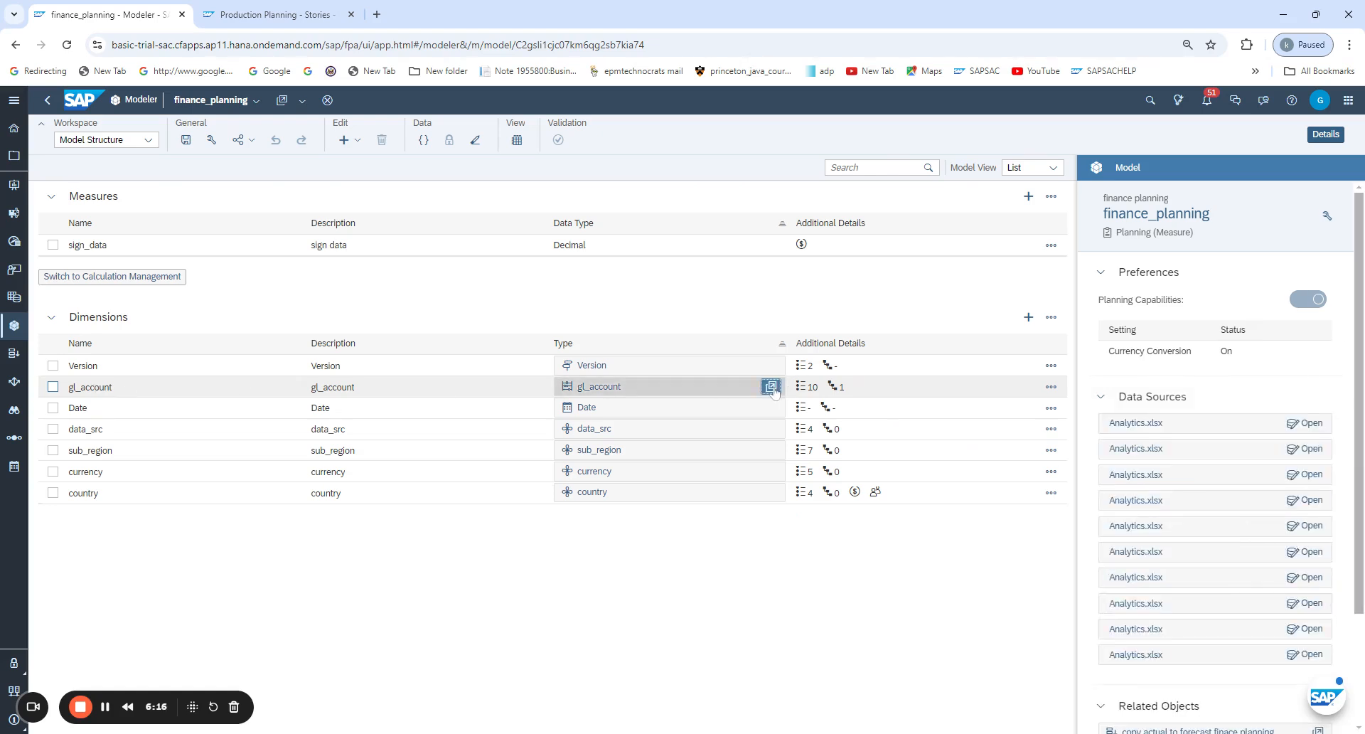
# Open the gl_account dimension and examine the account types and rate types of its members, leaving the model when done
pyautogui.click(770, 386)
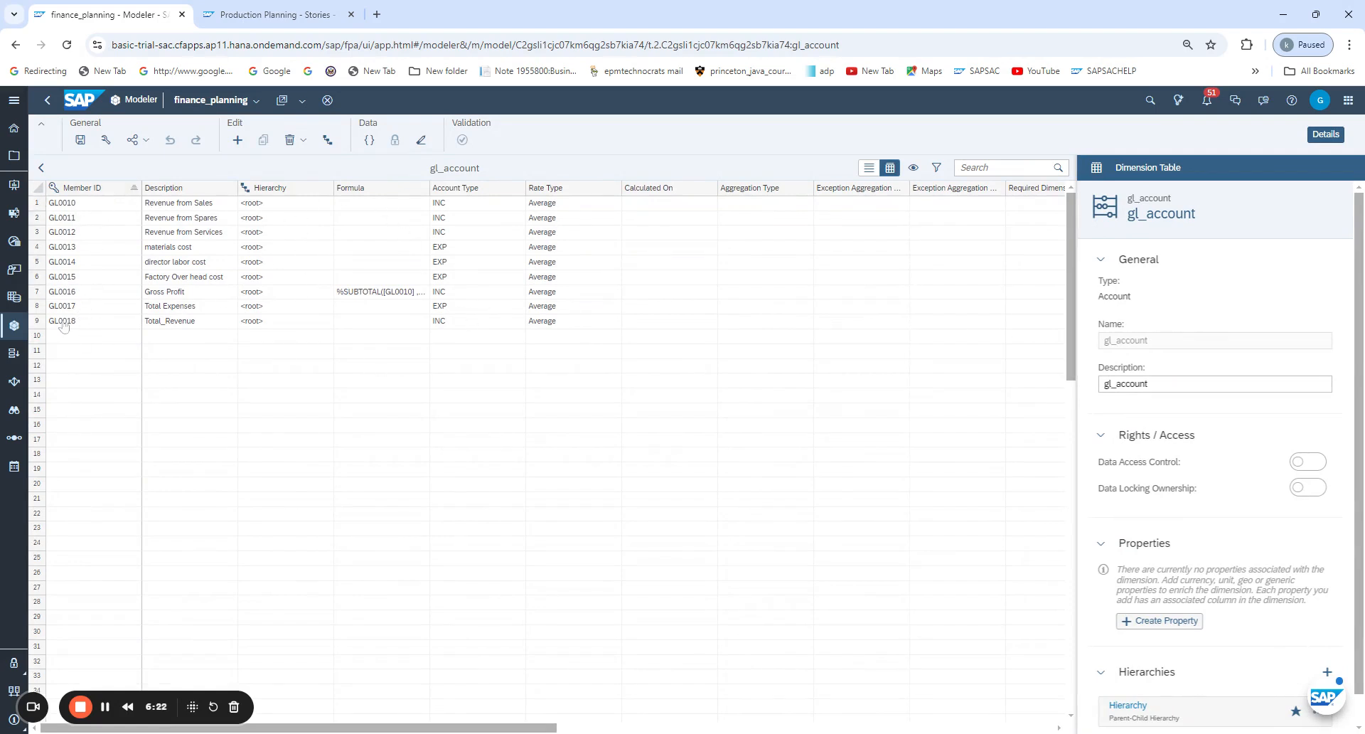
pyautogui.click(64, 206)
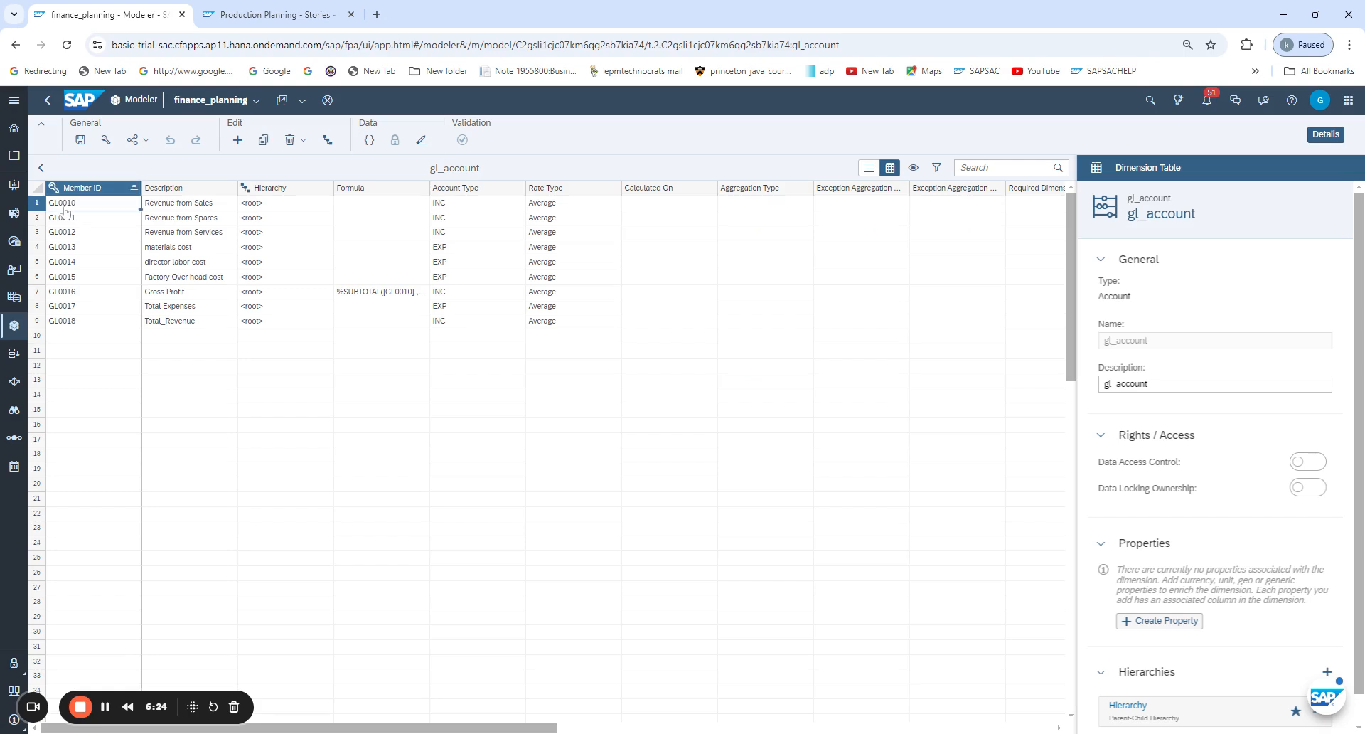
pyautogui.scroll(-1, 1220, 423)
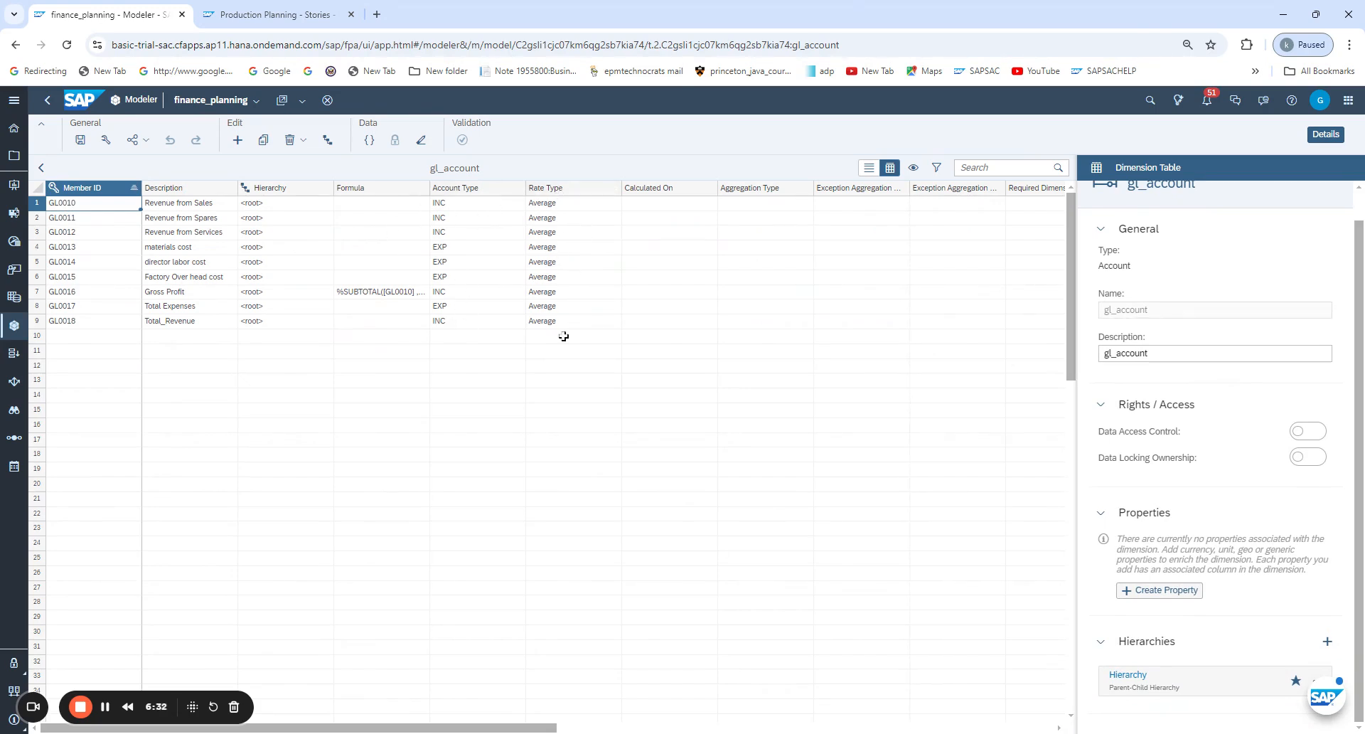
pyautogui.click(50, 102)
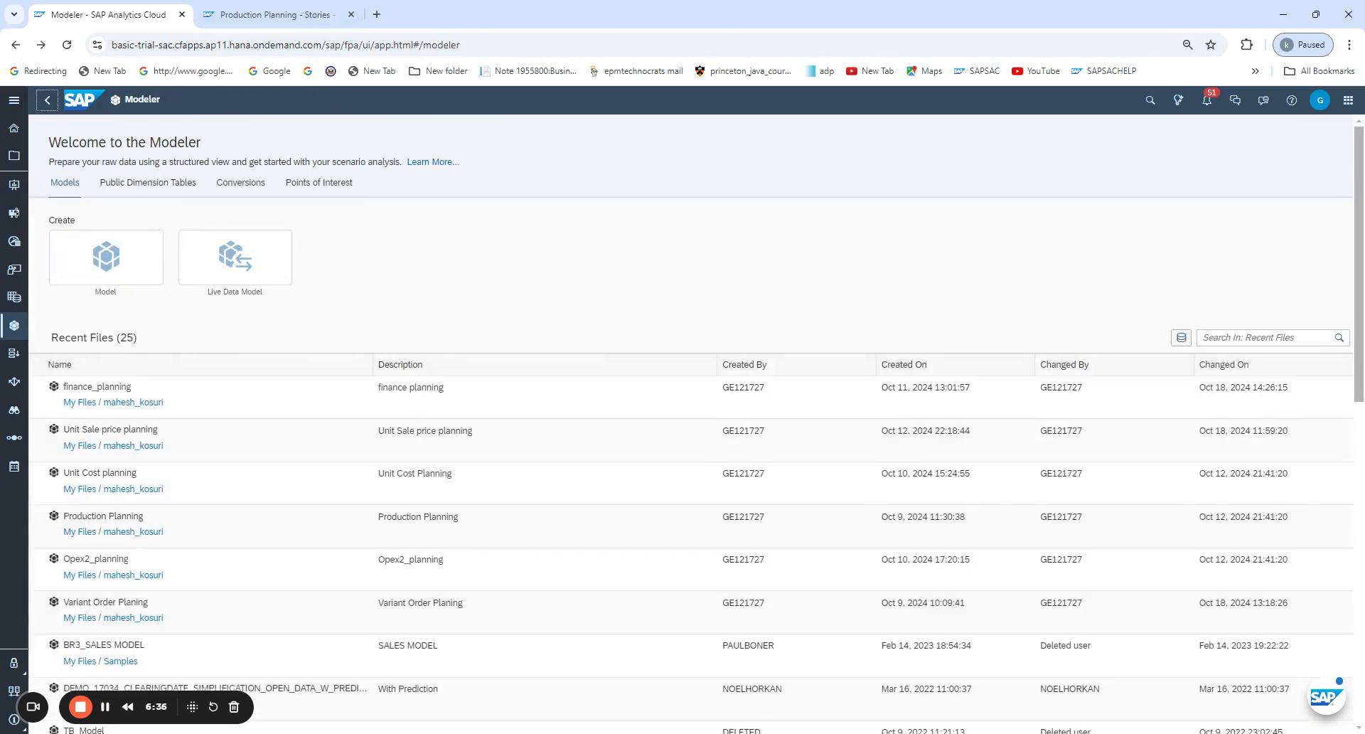
# Reopen the finance_planning model and examine the units and currency settings of the sign_data measure
pyautogui.click(92, 387)
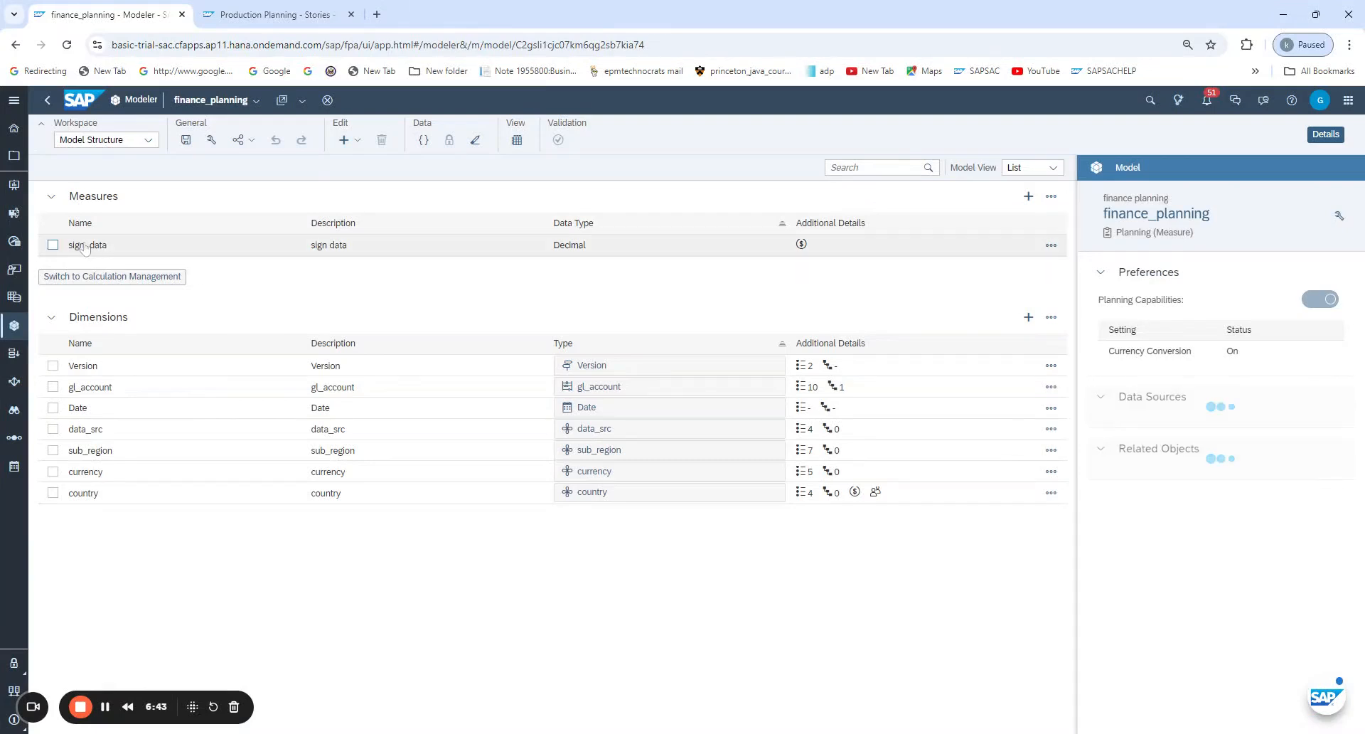
pyautogui.click(84, 245)
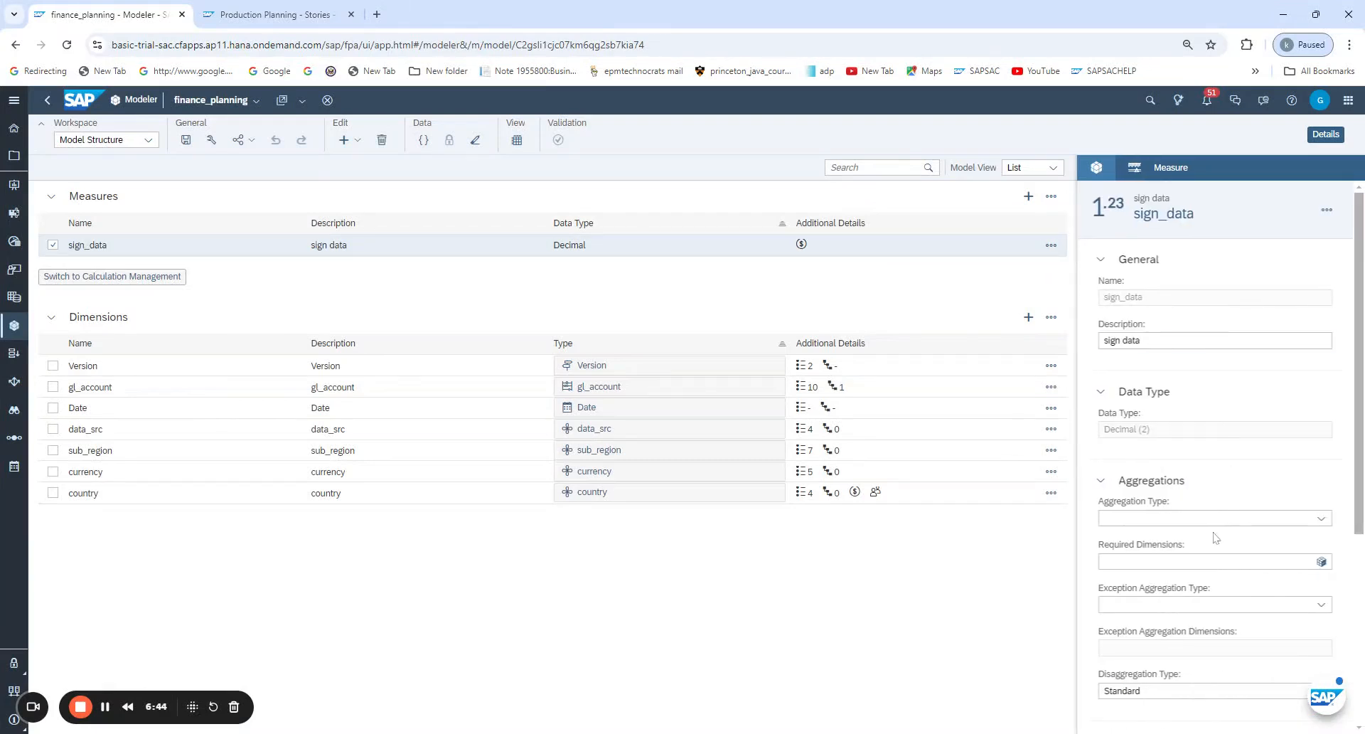
pyautogui.scroll(-4, 1216, 427)
pyautogui.scroll(-1, 1191, 502)
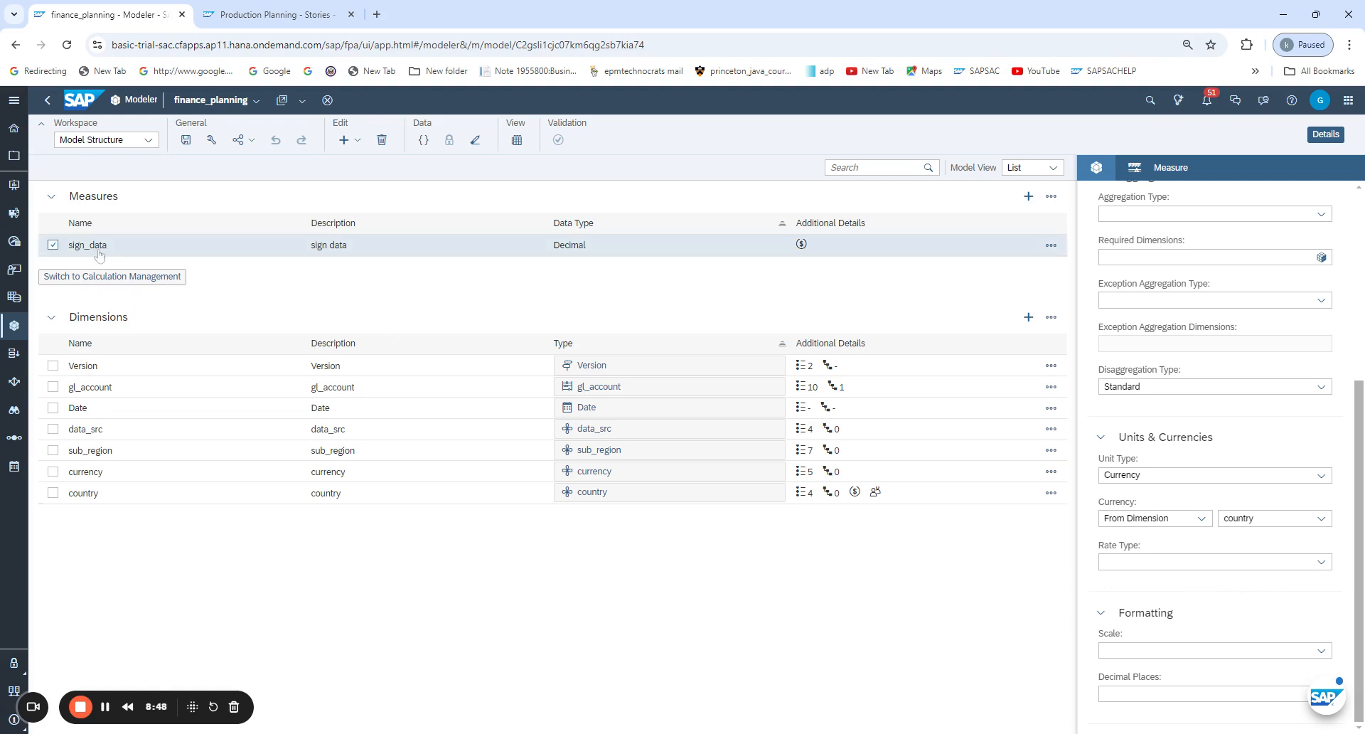
# Leave the model and start a new currency conversion table named TCURR_FX
pyautogui.click(47, 101)
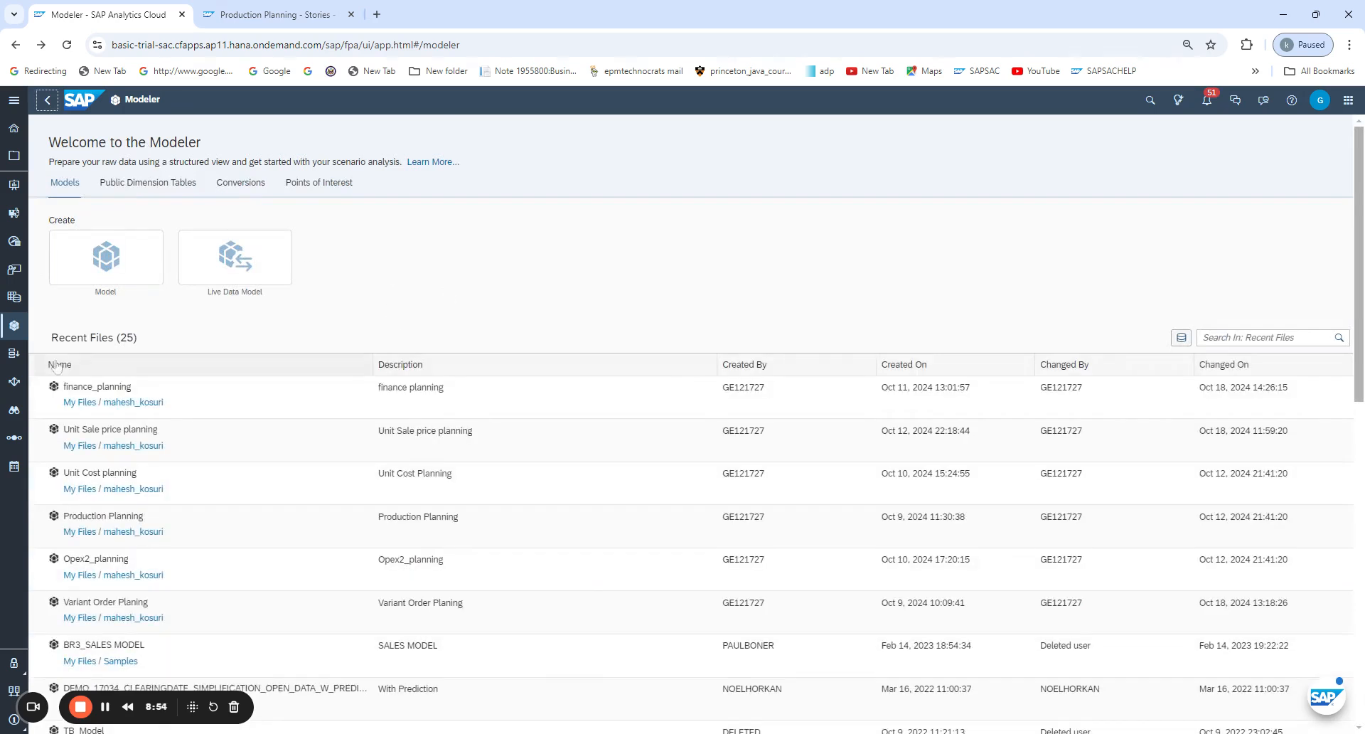
pyautogui.click(248, 187)
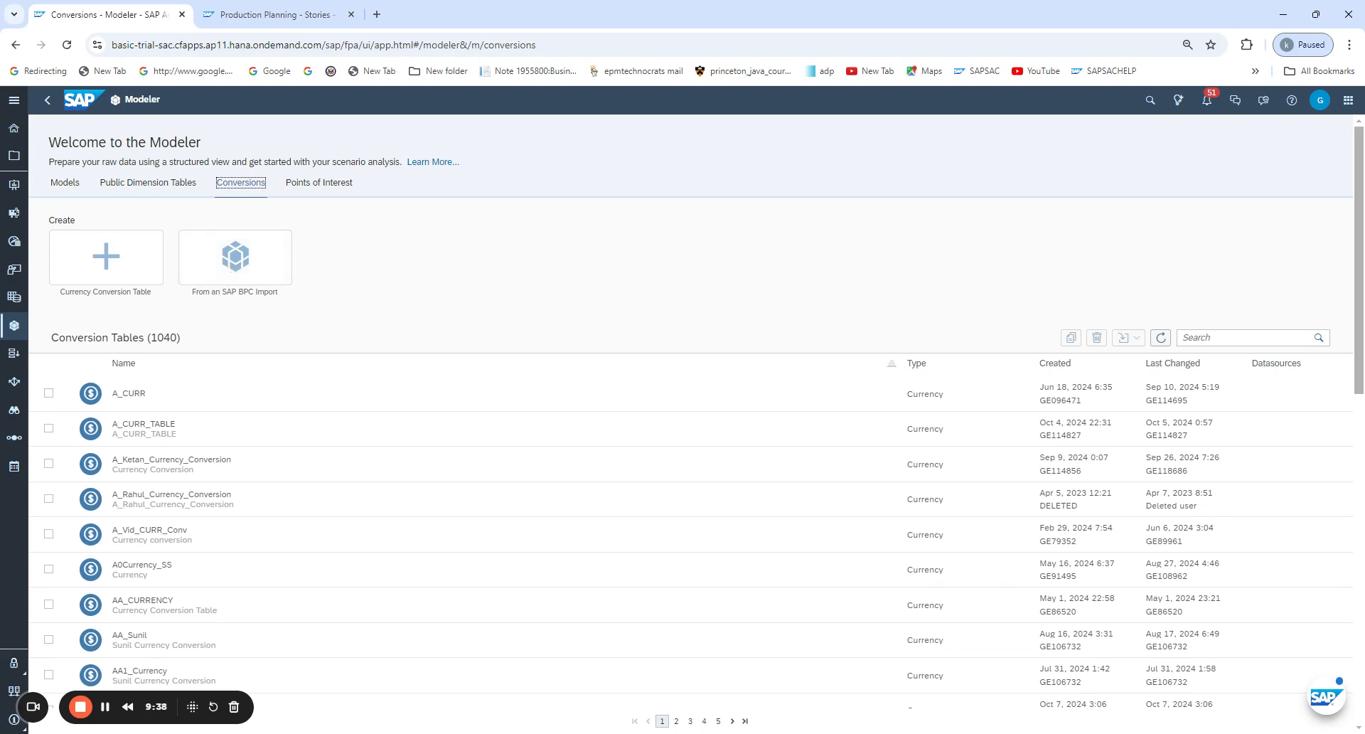
pyautogui.click(114, 259)
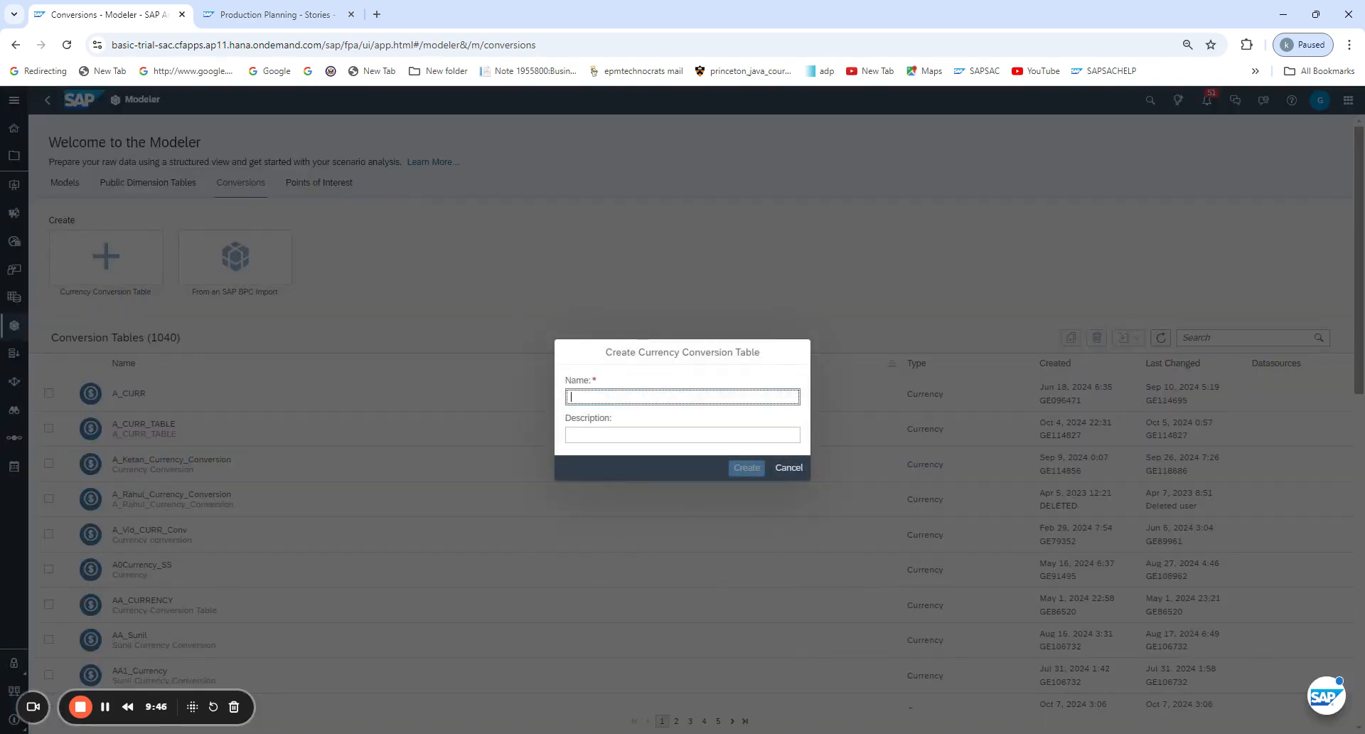
pyautogui.write('TCURR')
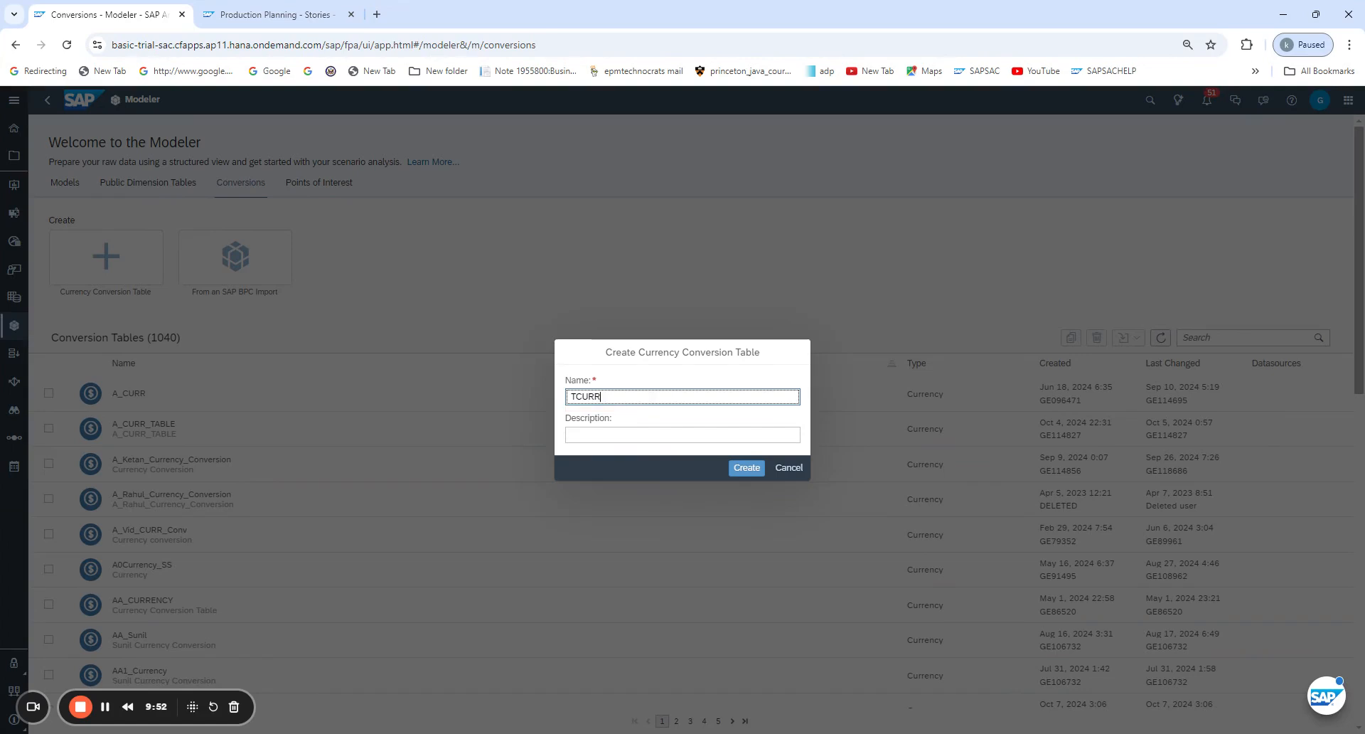
pyautogui.write('_')
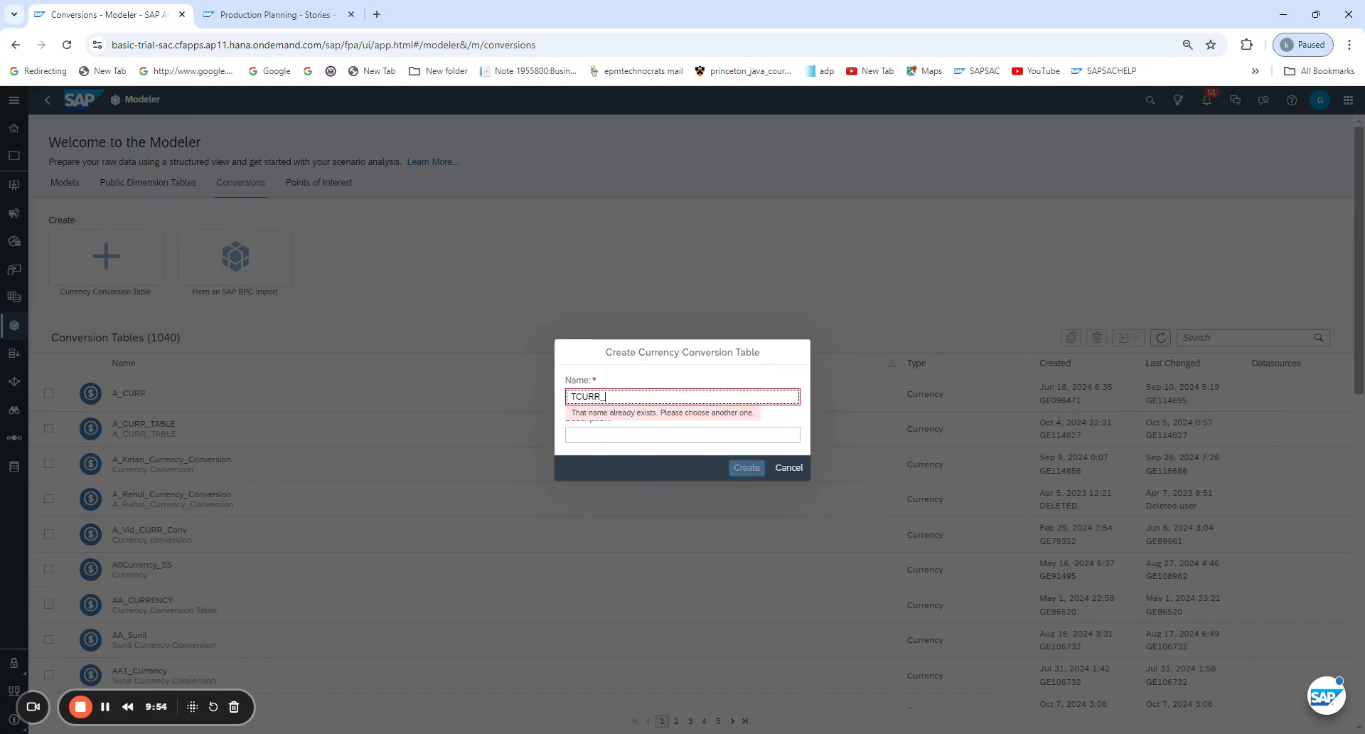
pyautogui.write('PLAN')
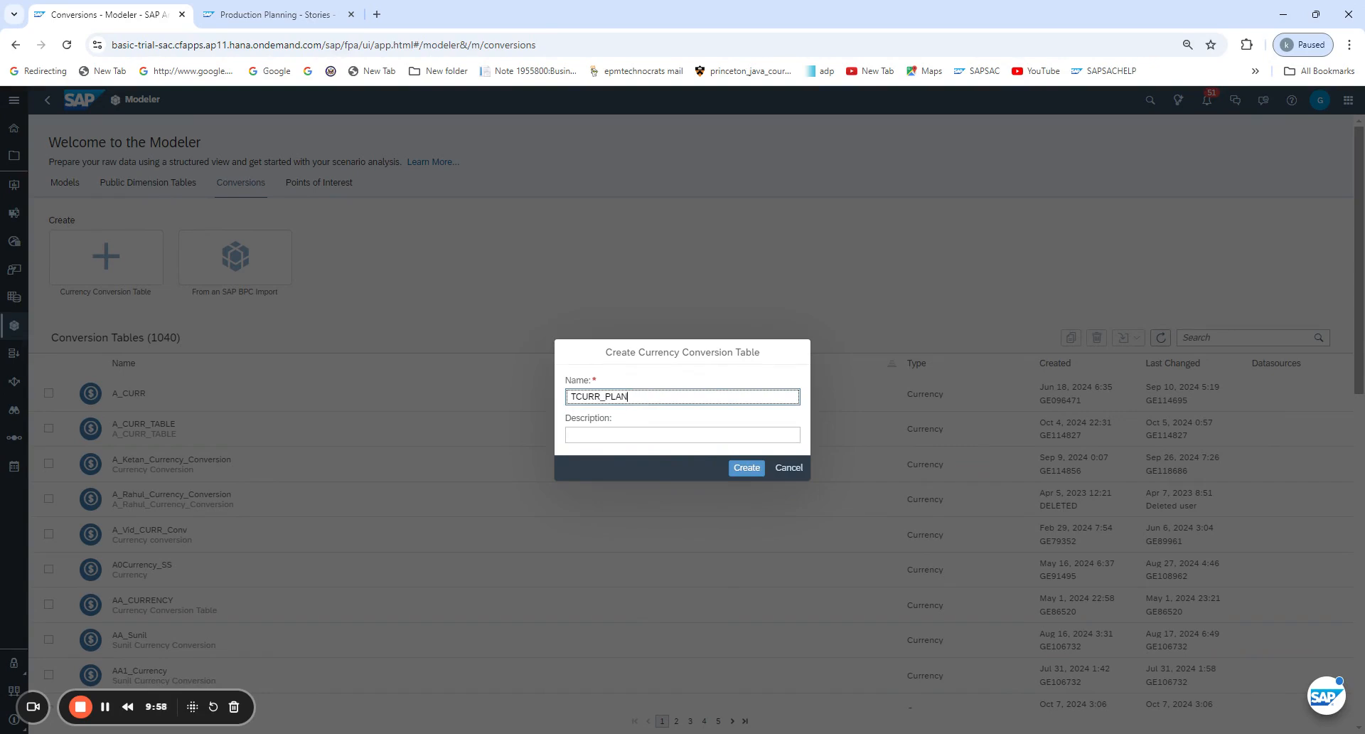
pyautogui.press('BackSpace')
pyautogui.press('BackSpace')
pyautogui.press('BackSpace')
pyautogui.press('BackSpace')
pyautogui.write('FX')
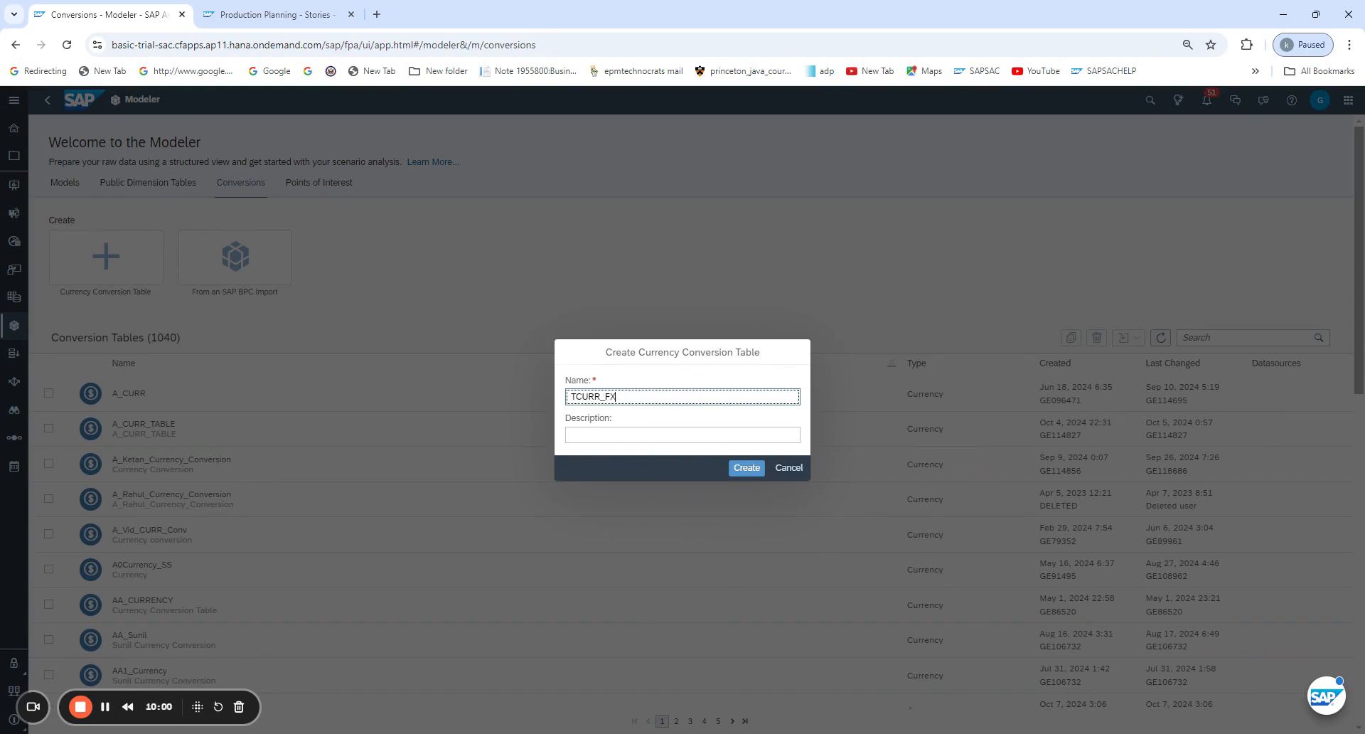
# Reuse the table name TCURR_FX as the description and create the conversion table
pyautogui.moveTo(617, 396); pyautogui.dragTo(551, 400)
pyautogui.hotkey('ctrl', 'c')
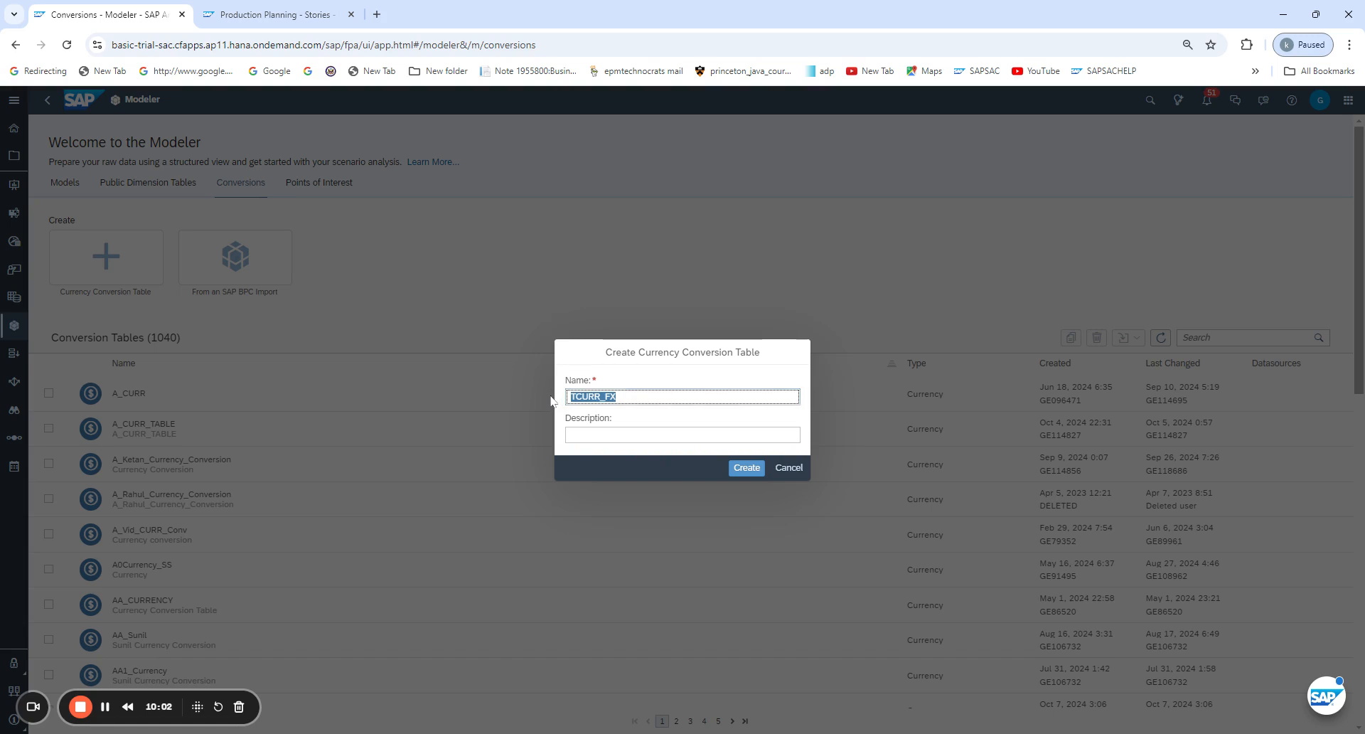
pyautogui.click(572, 434)
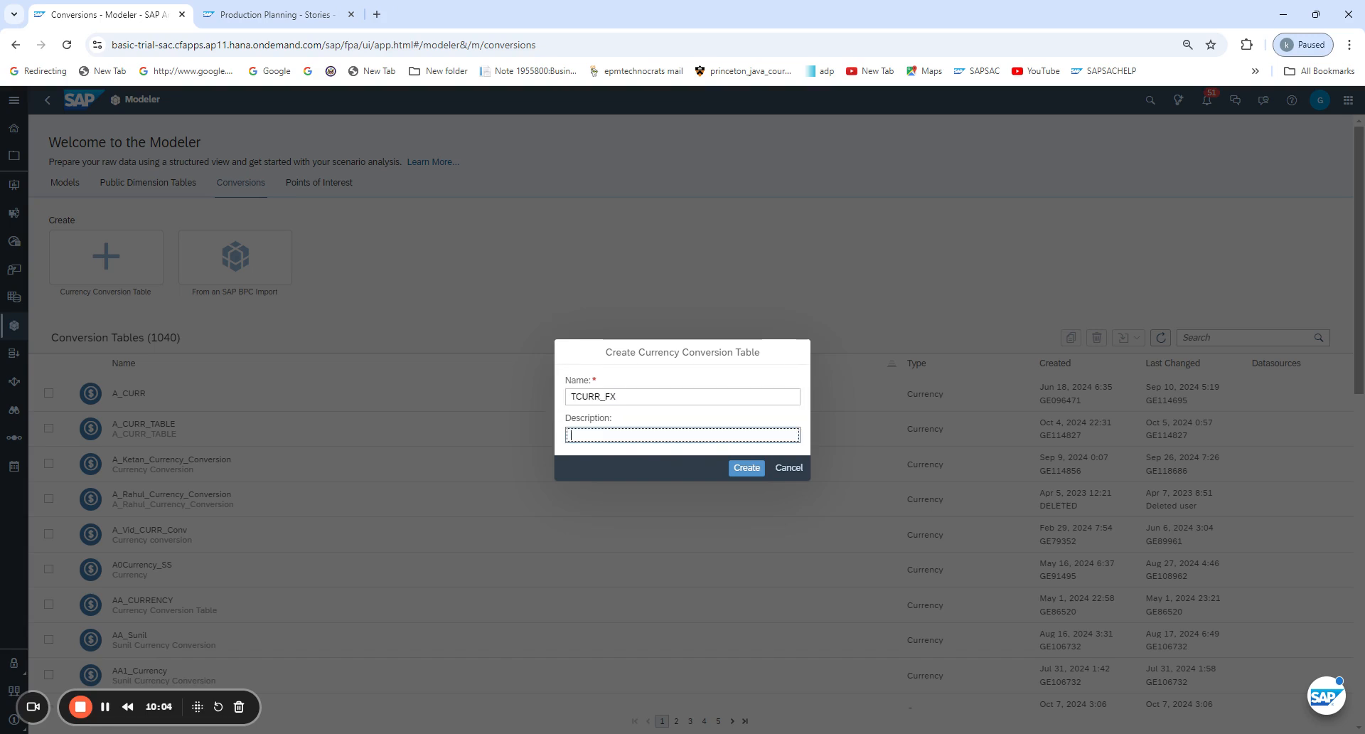
pyautogui.hotkey('ctrl', 'v')
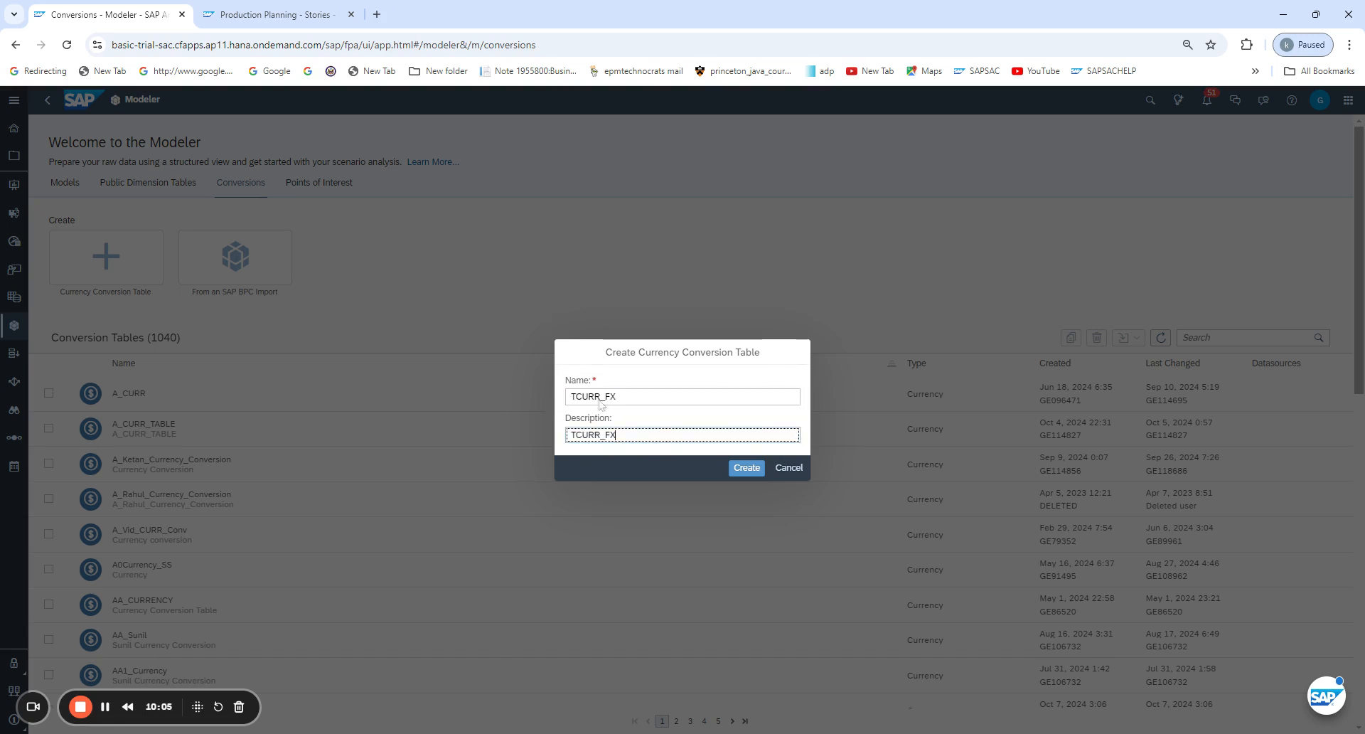
pyautogui.click(748, 470)
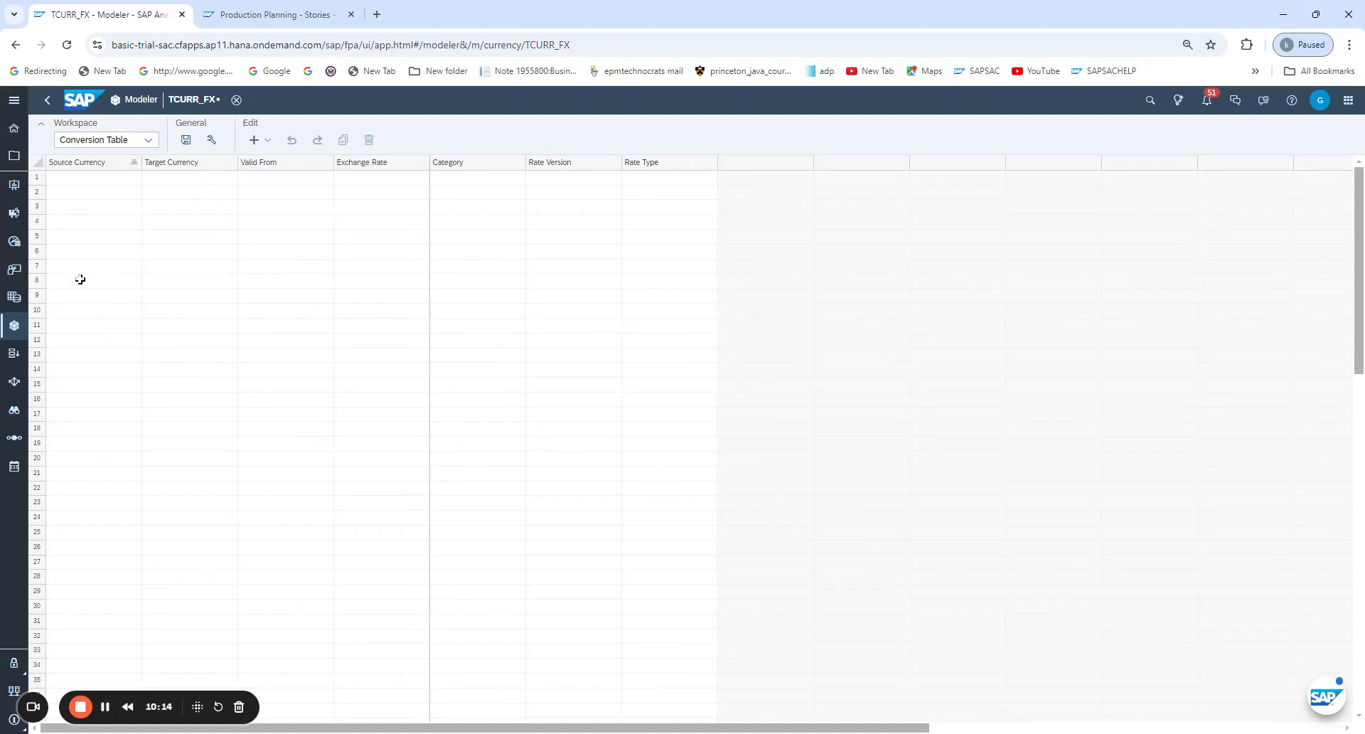
# Examine the row-adding options and the columns of the empty conversion table, from Source Currency to Rate Type
pyautogui.click(270, 141)
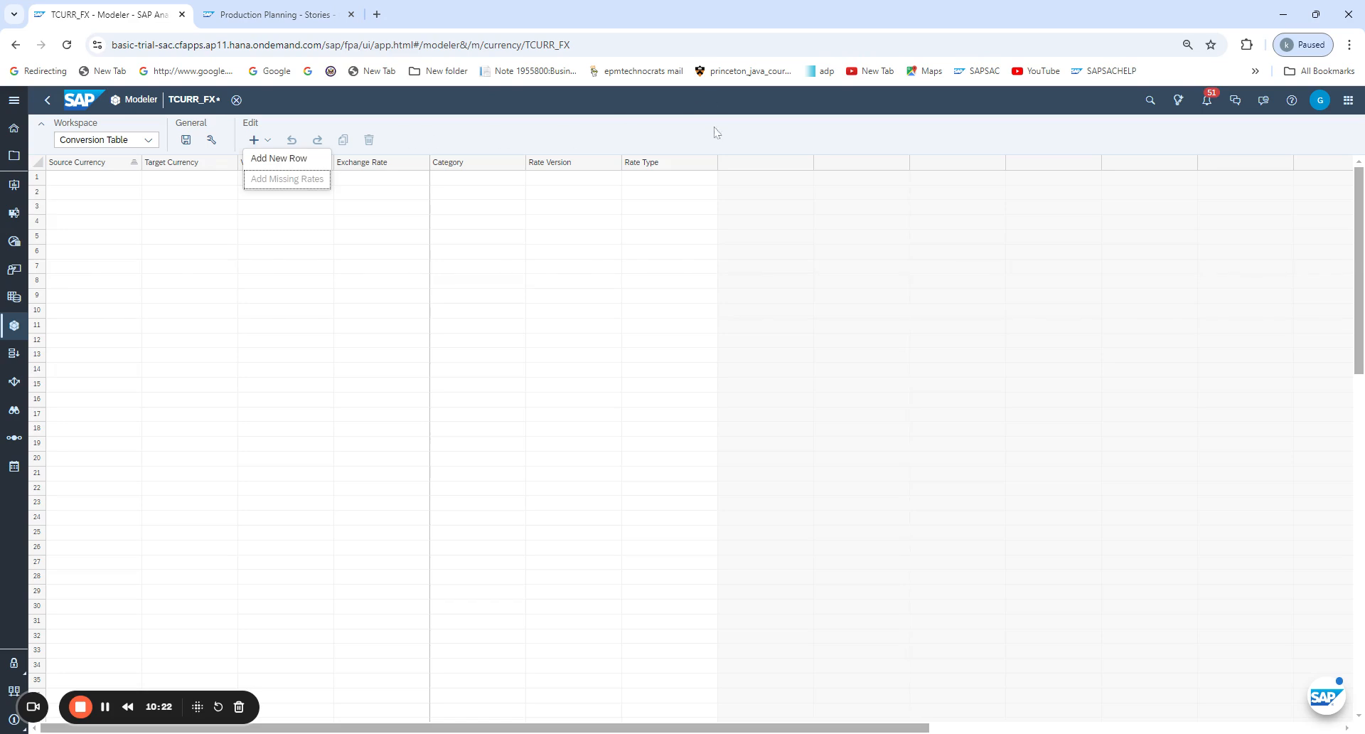
pyautogui.click(498, 138)
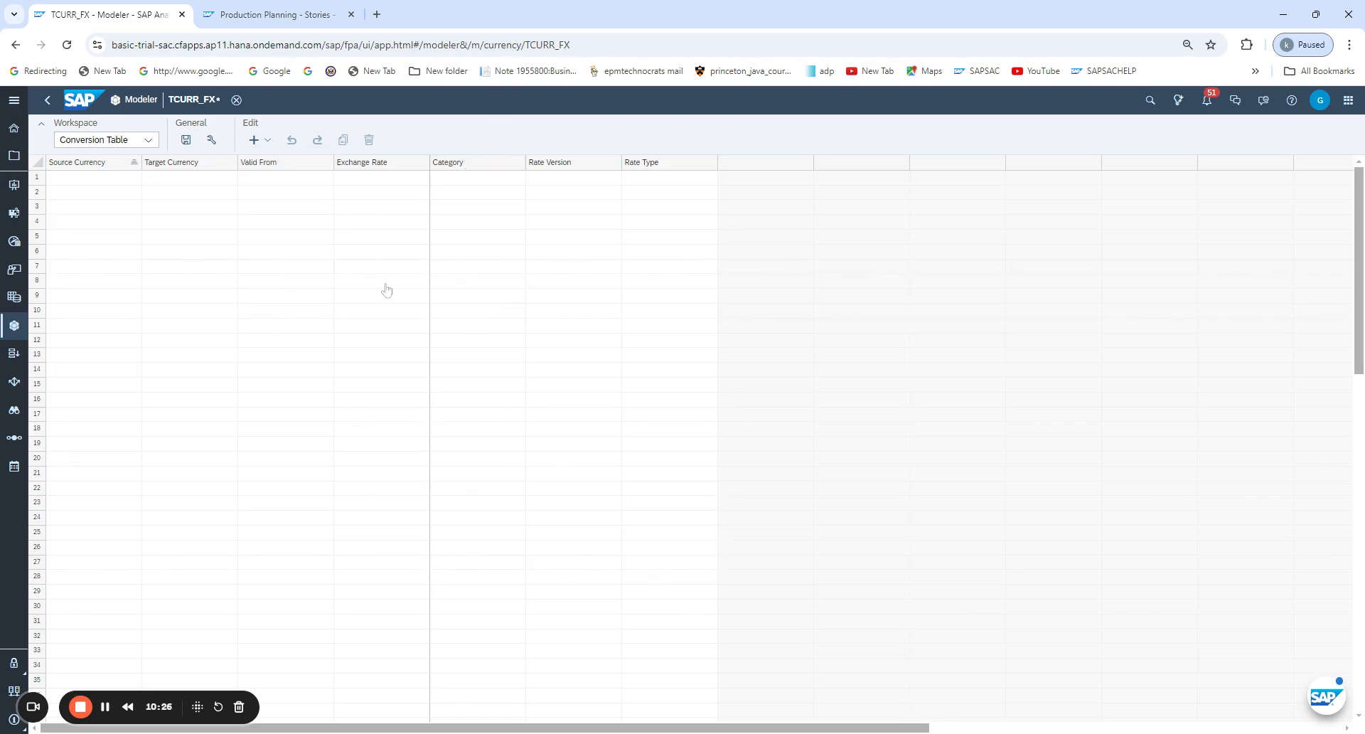
pyautogui.click(81, 182)
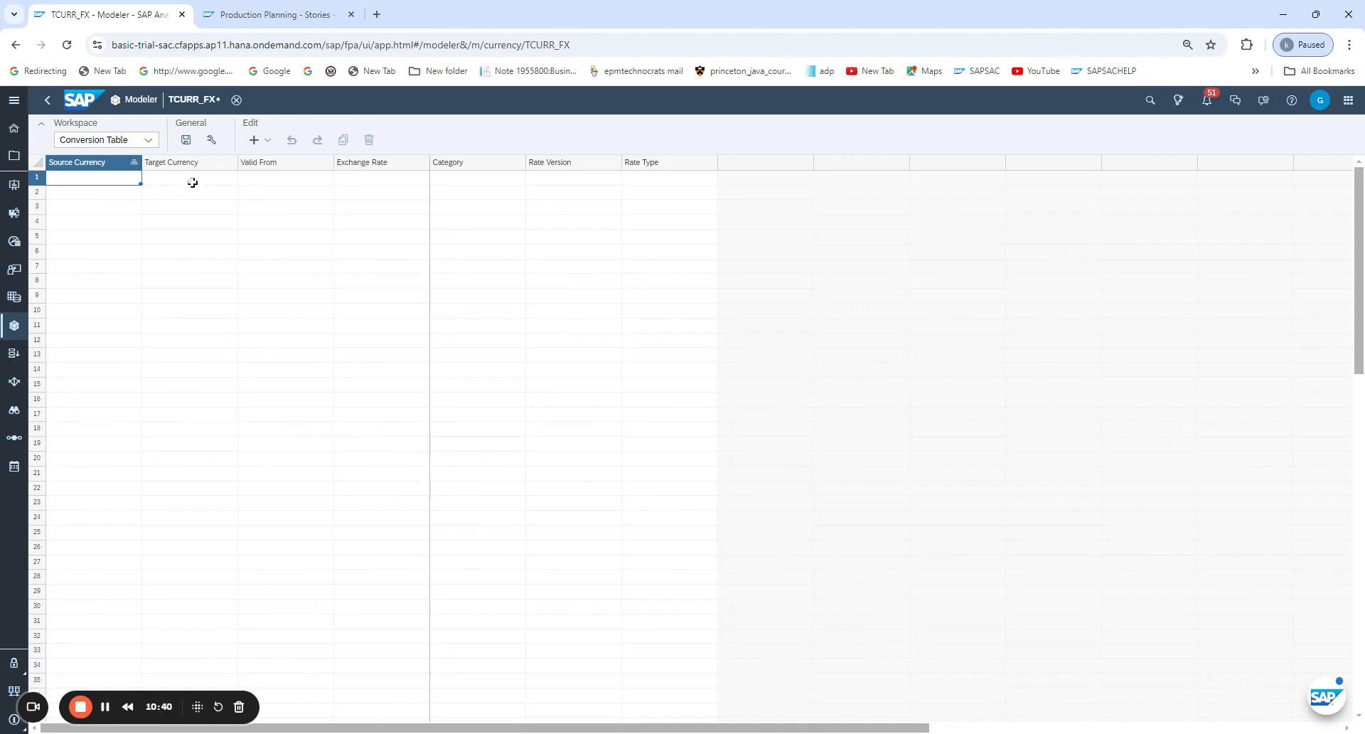
pyautogui.click(284, 178)
pyautogui.click(384, 186)
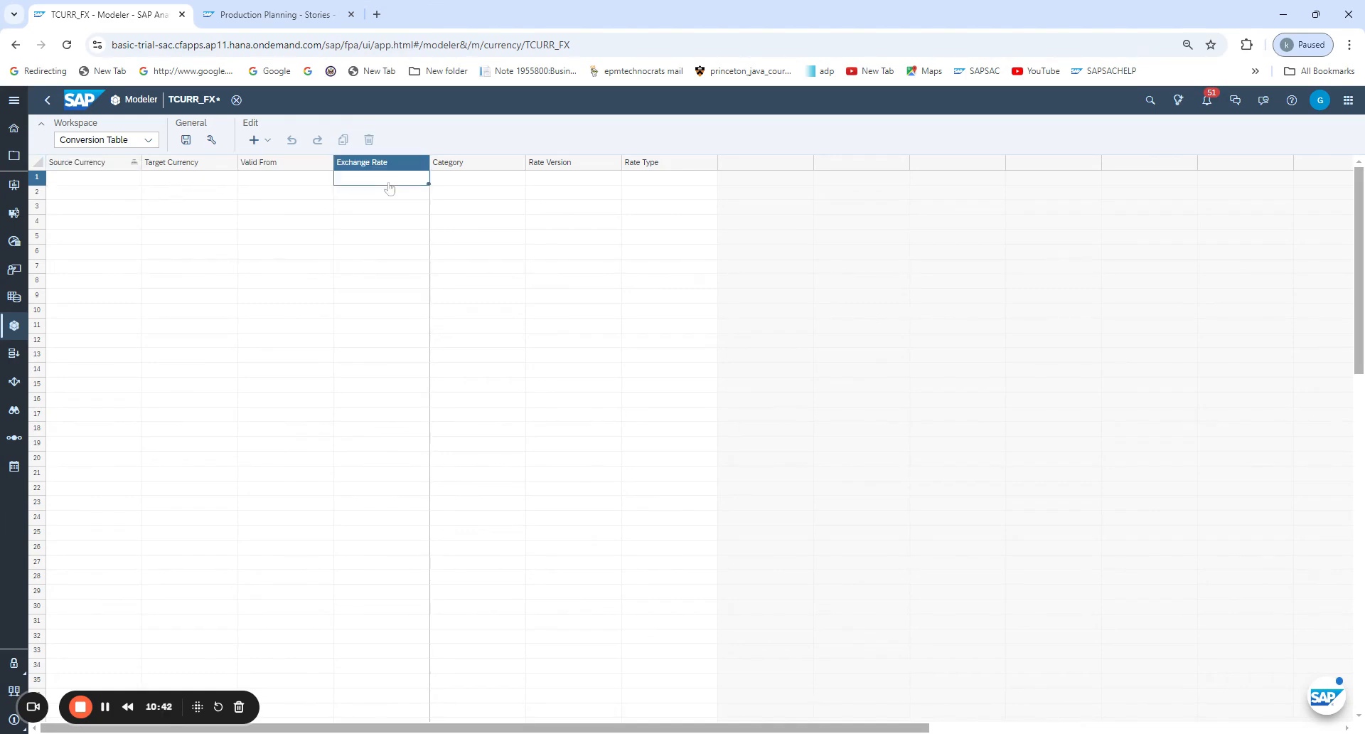
pyautogui.click(458, 183)
pyautogui.click(573, 182)
pyautogui.click(671, 190)
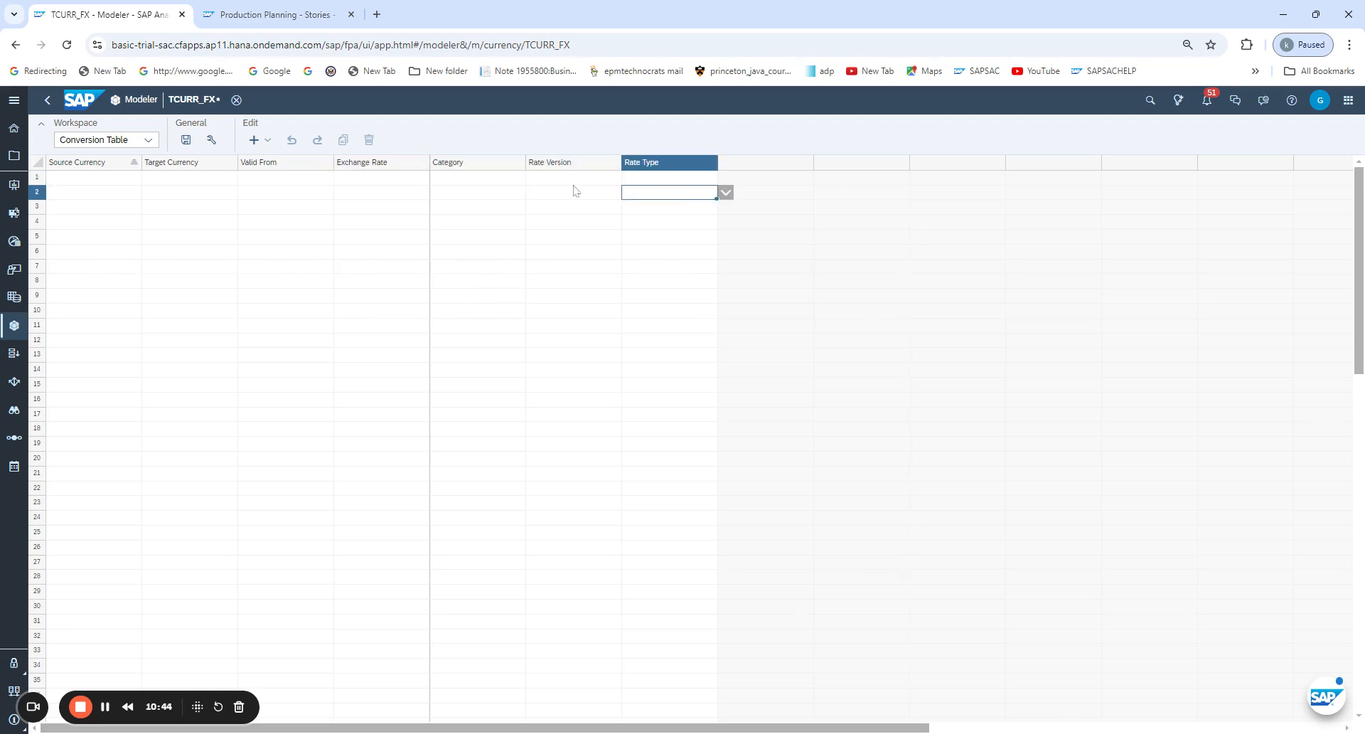
# Add a conversion row with source currency INR and target currency USD, valid from 2024-10-01
pyautogui.click(106, 179)
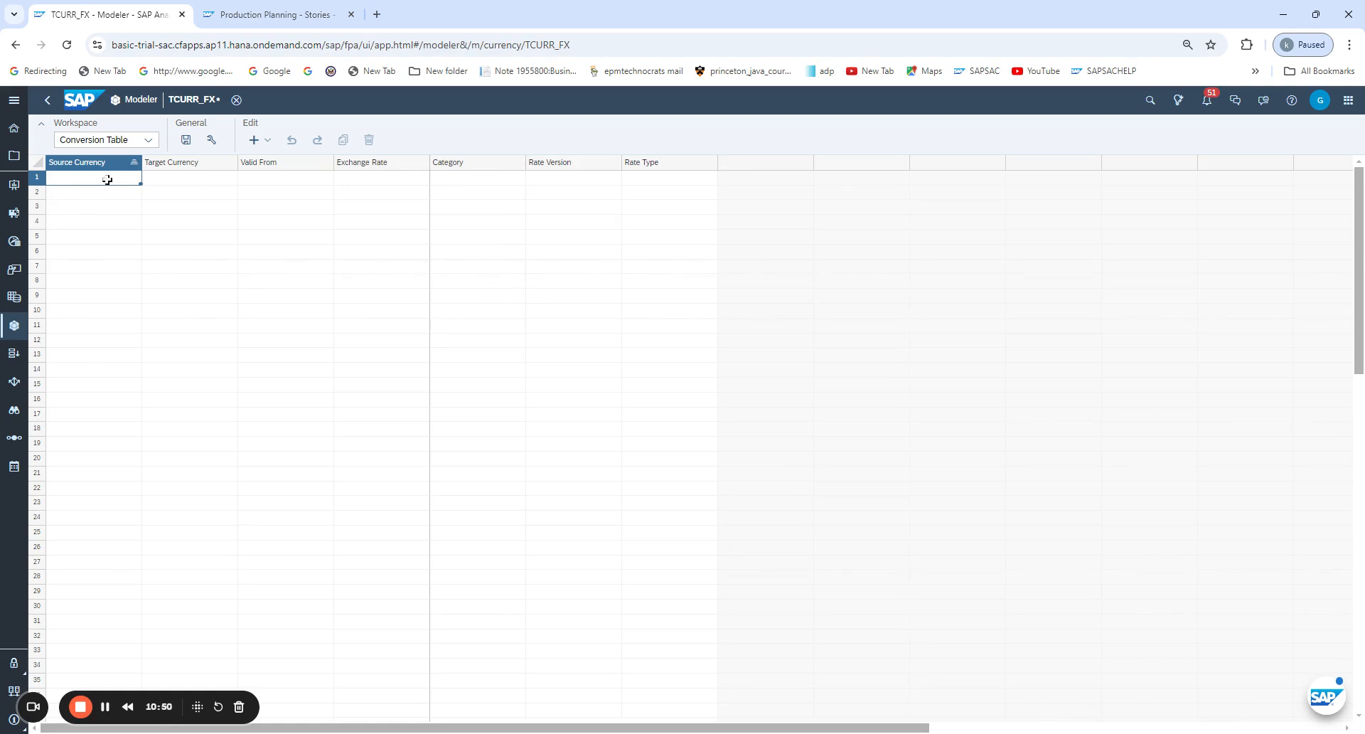
pyautogui.write('INR')
pyautogui.press('Tab')
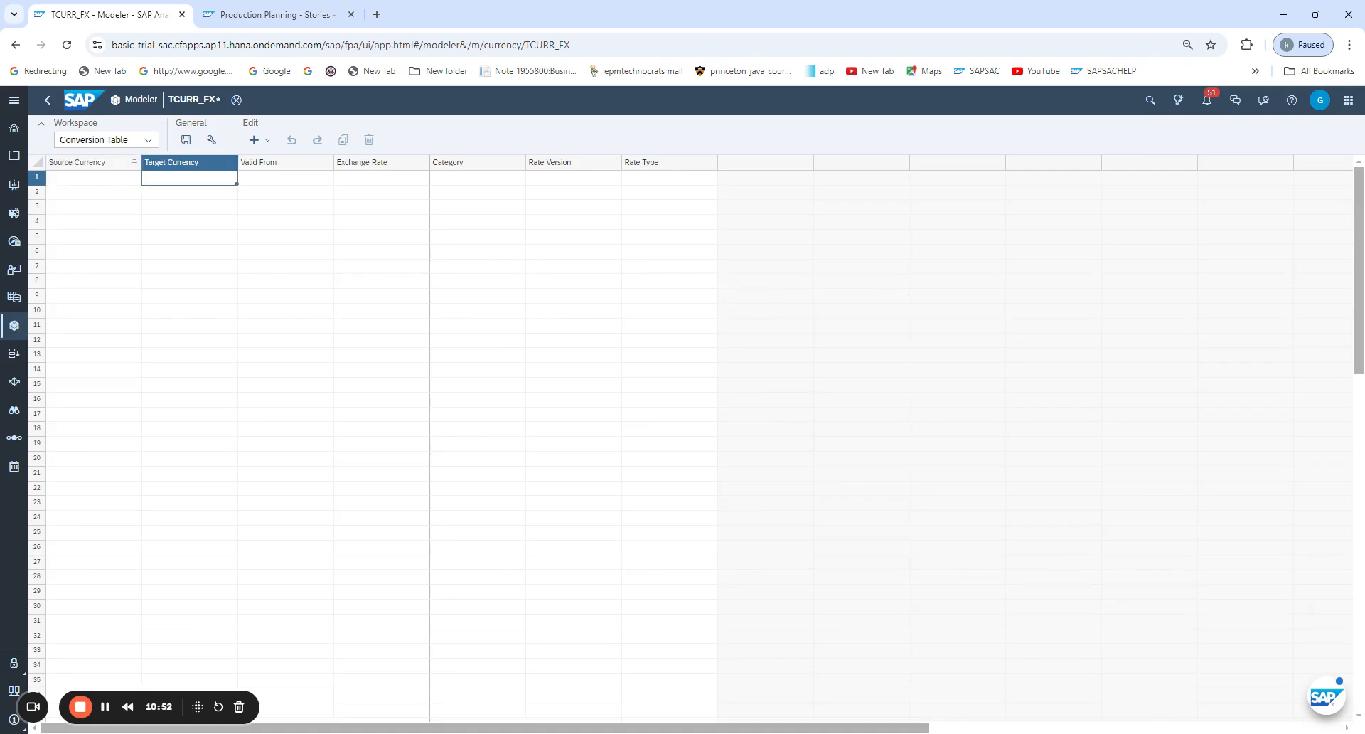
pyautogui.write('USD')
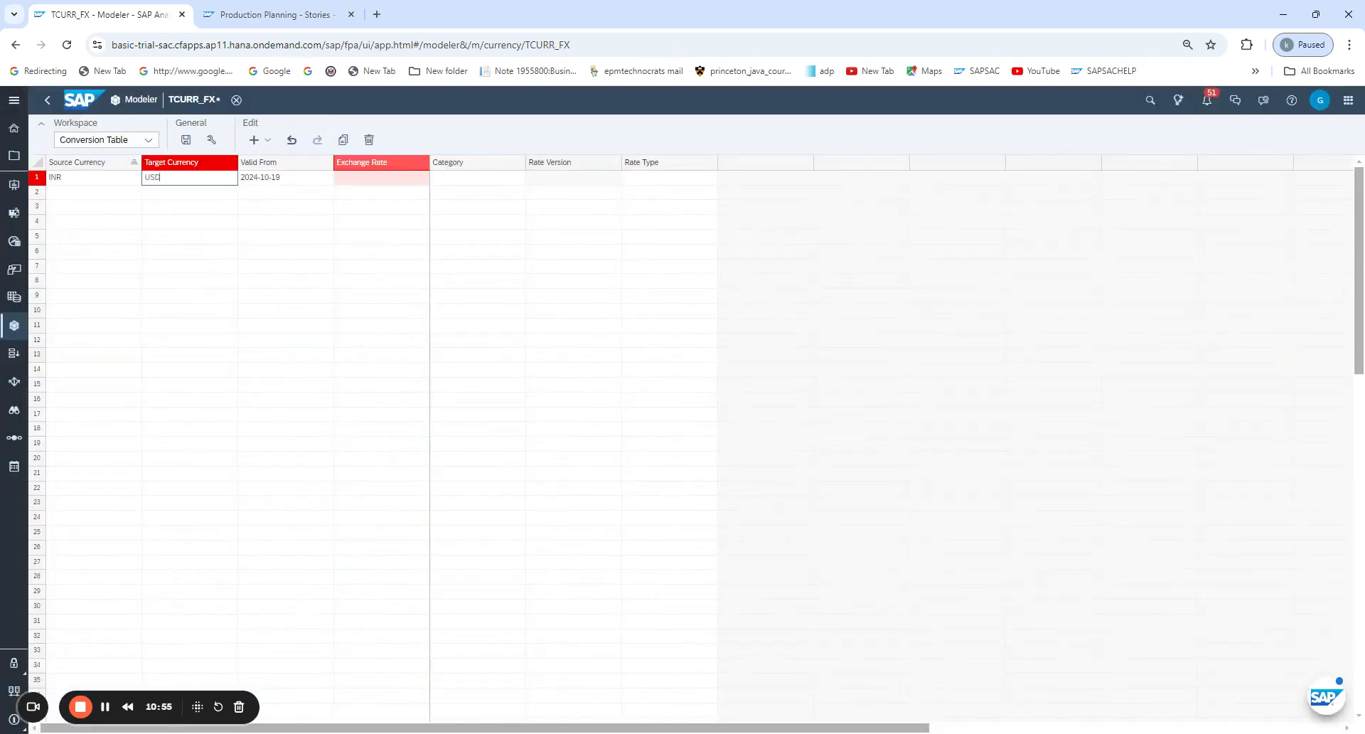
pyautogui.press('Tab')
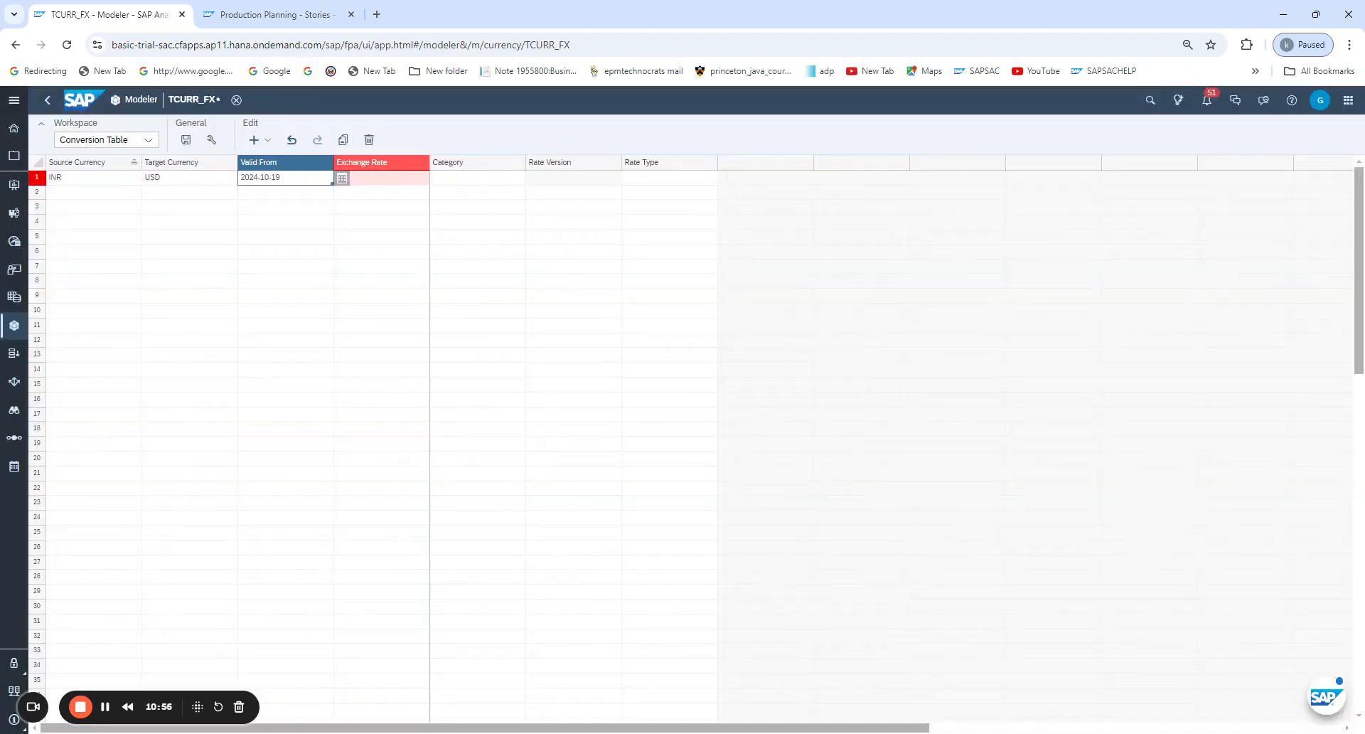
pyautogui.click(342, 178)
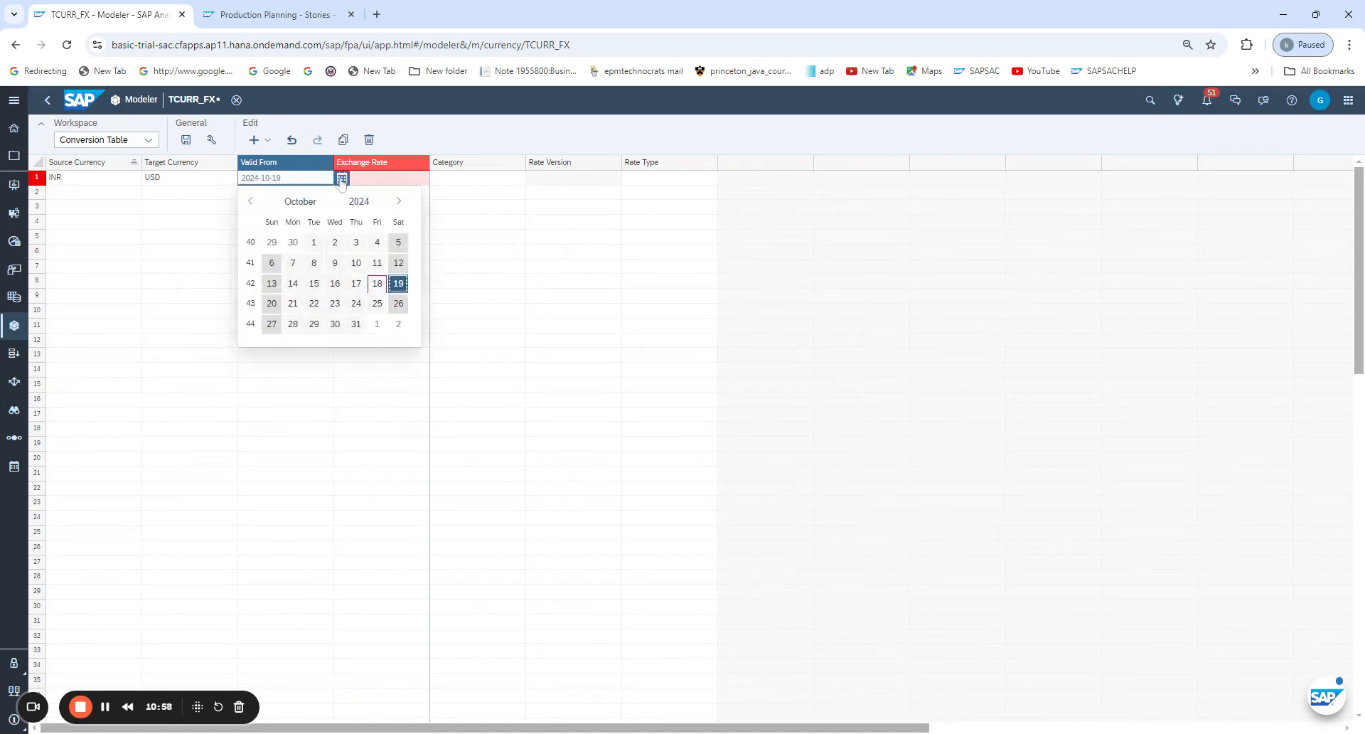
pyautogui.click(314, 243)
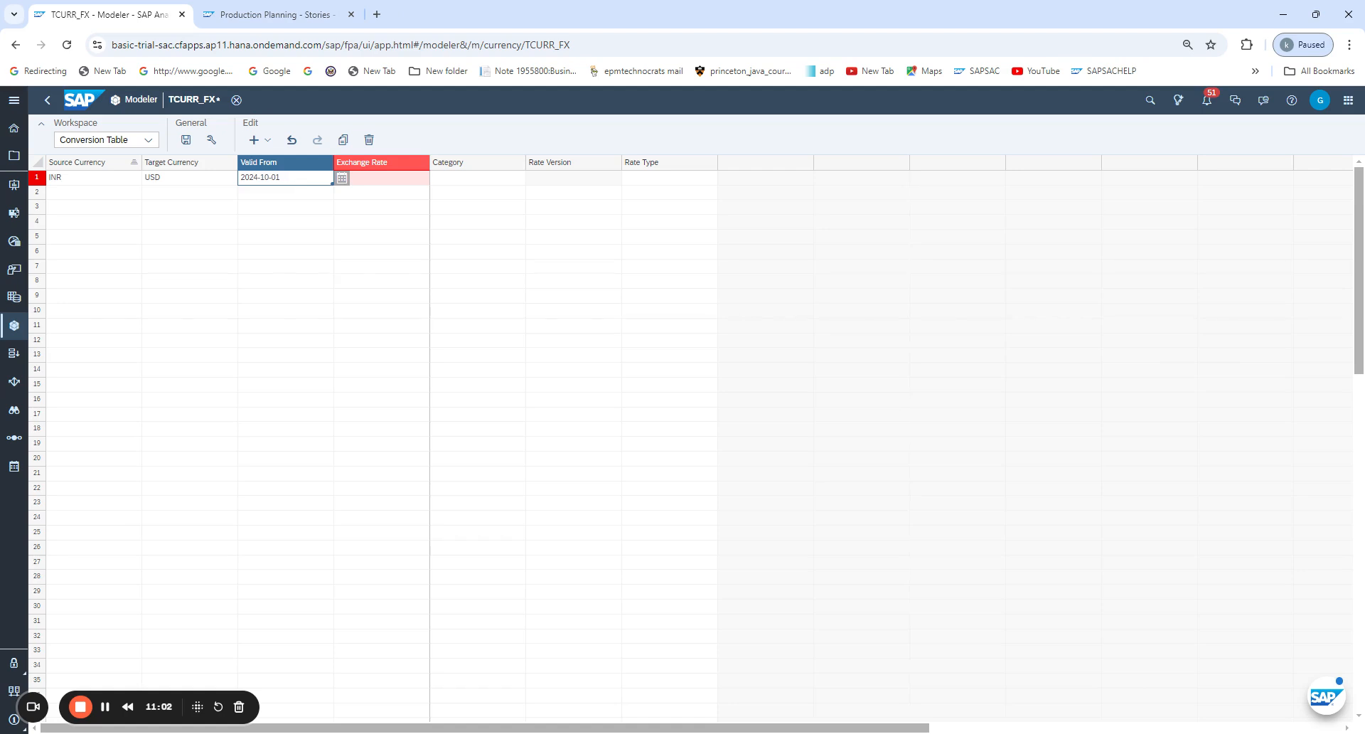
# Set the INR to USD row's exchange rate to 0.012 and its category to Forecast
pyautogui.click(402, 180)
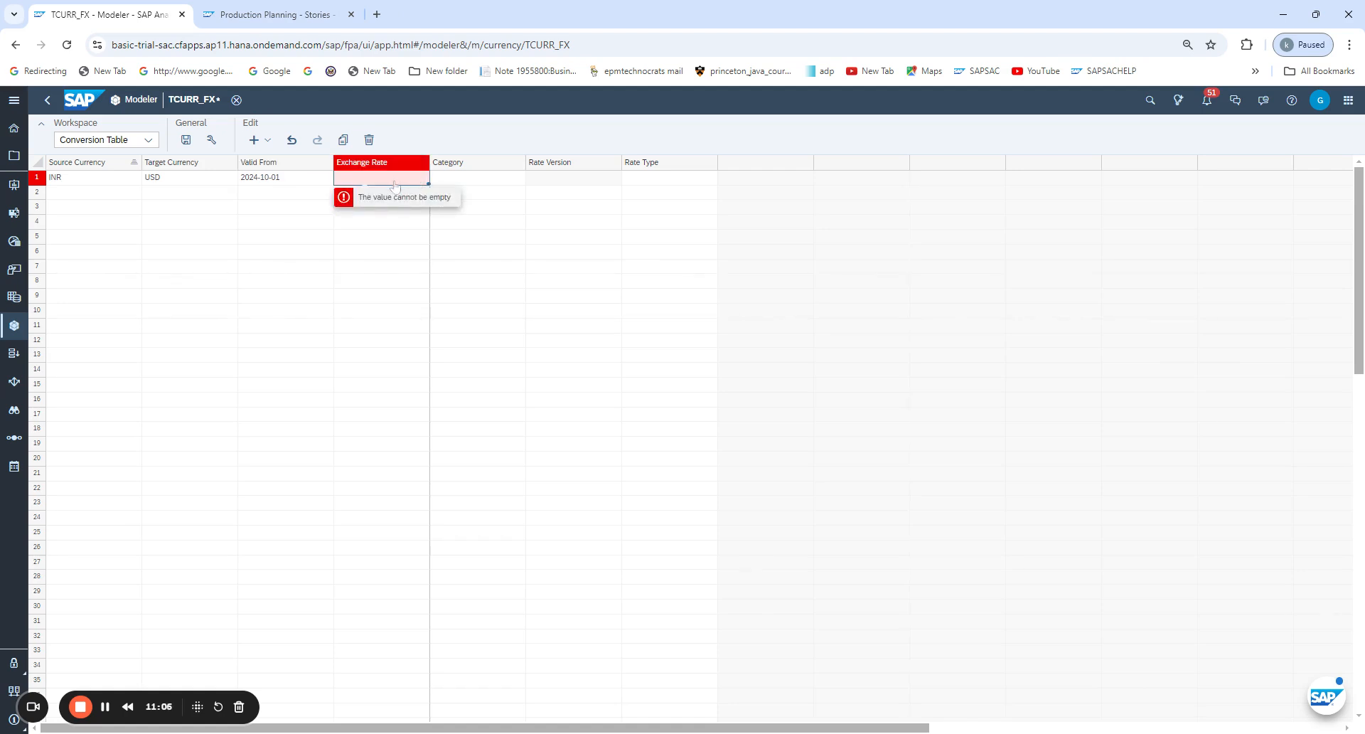
pyautogui.write('0.012')
pyautogui.press('Return')
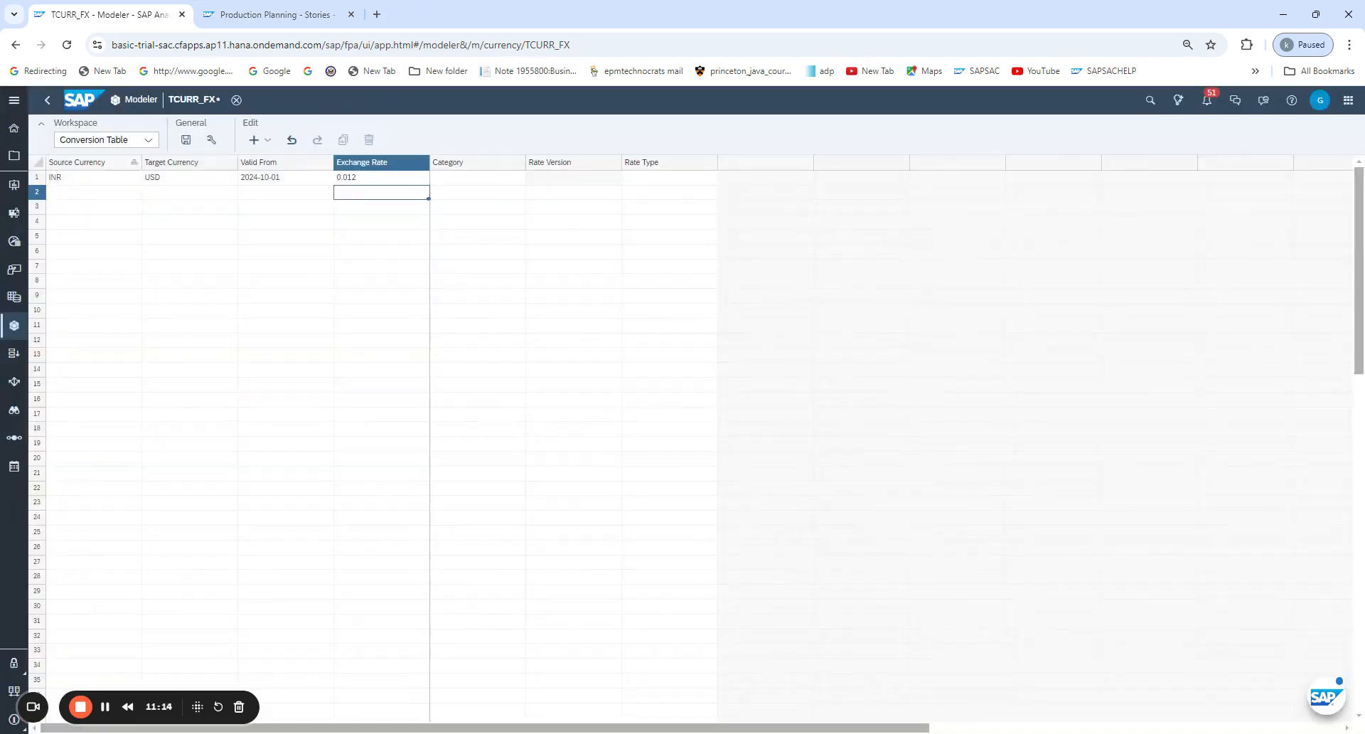
pyautogui.click(452, 175)
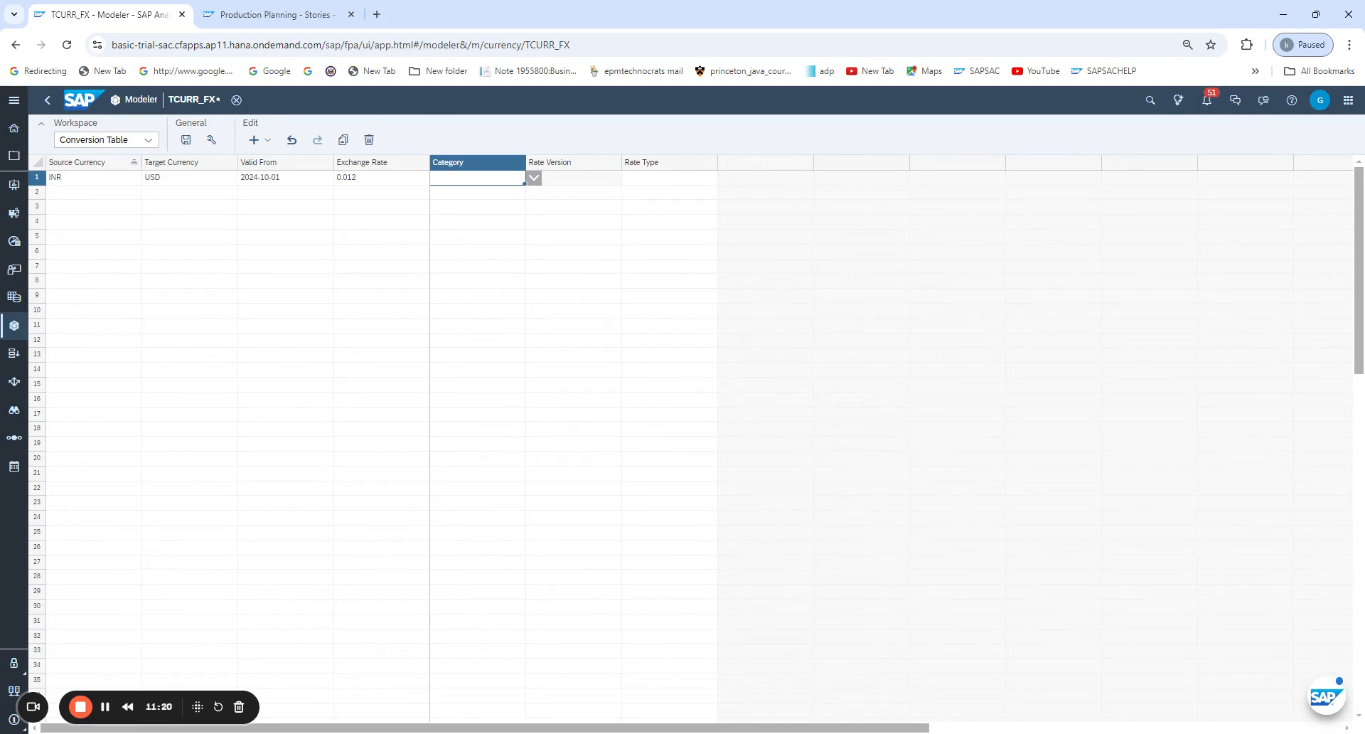
pyautogui.click(532, 177)
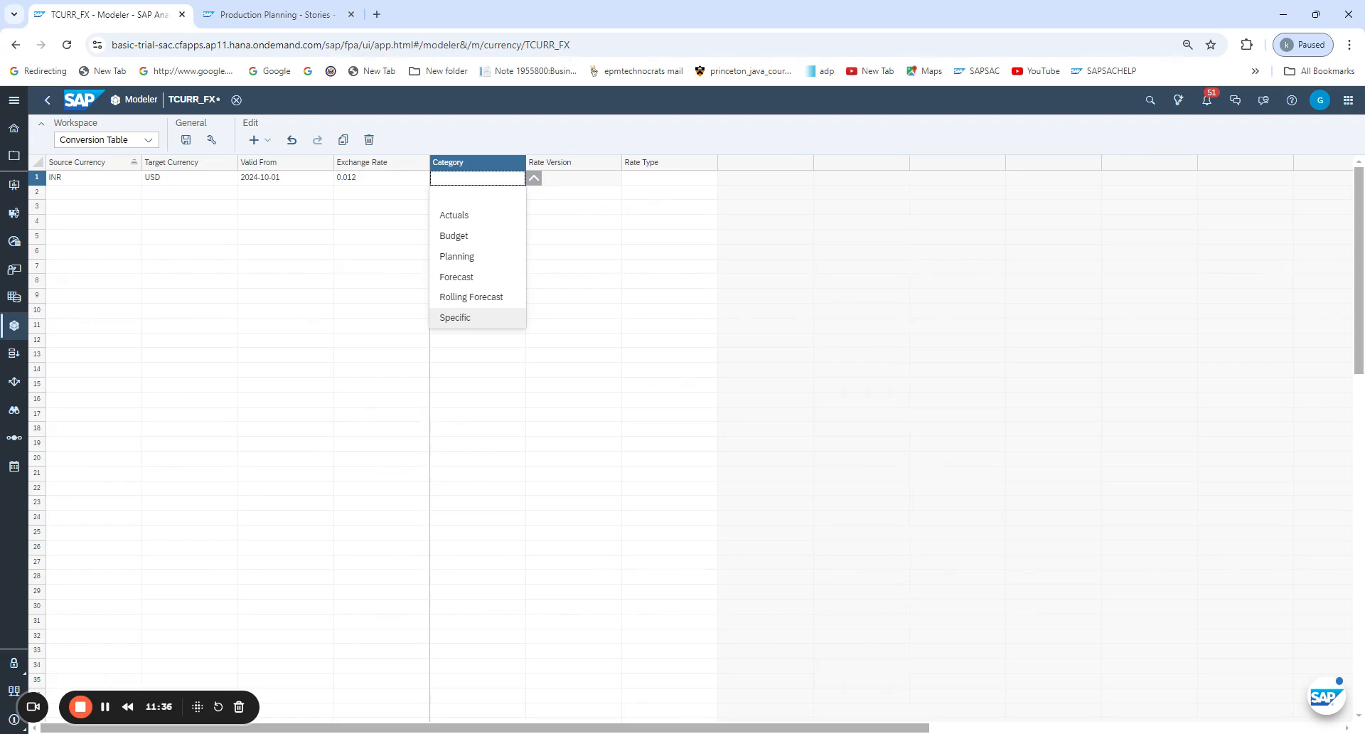
pyautogui.click(495, 276)
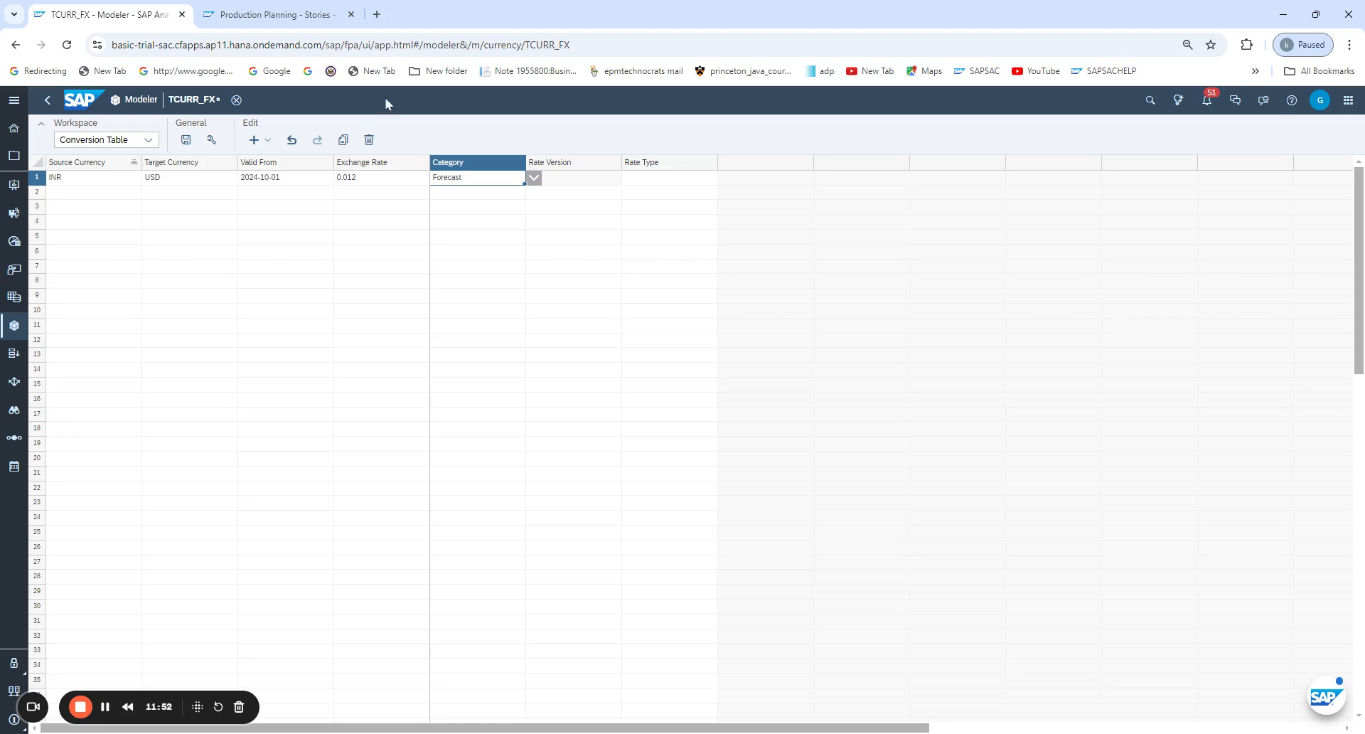
# Open the Modeler start page in a new browser tab alongside the TCURR_FX table
pyautogui.click(431, 44)
pyautogui.hotkey('ctrl', 'c')
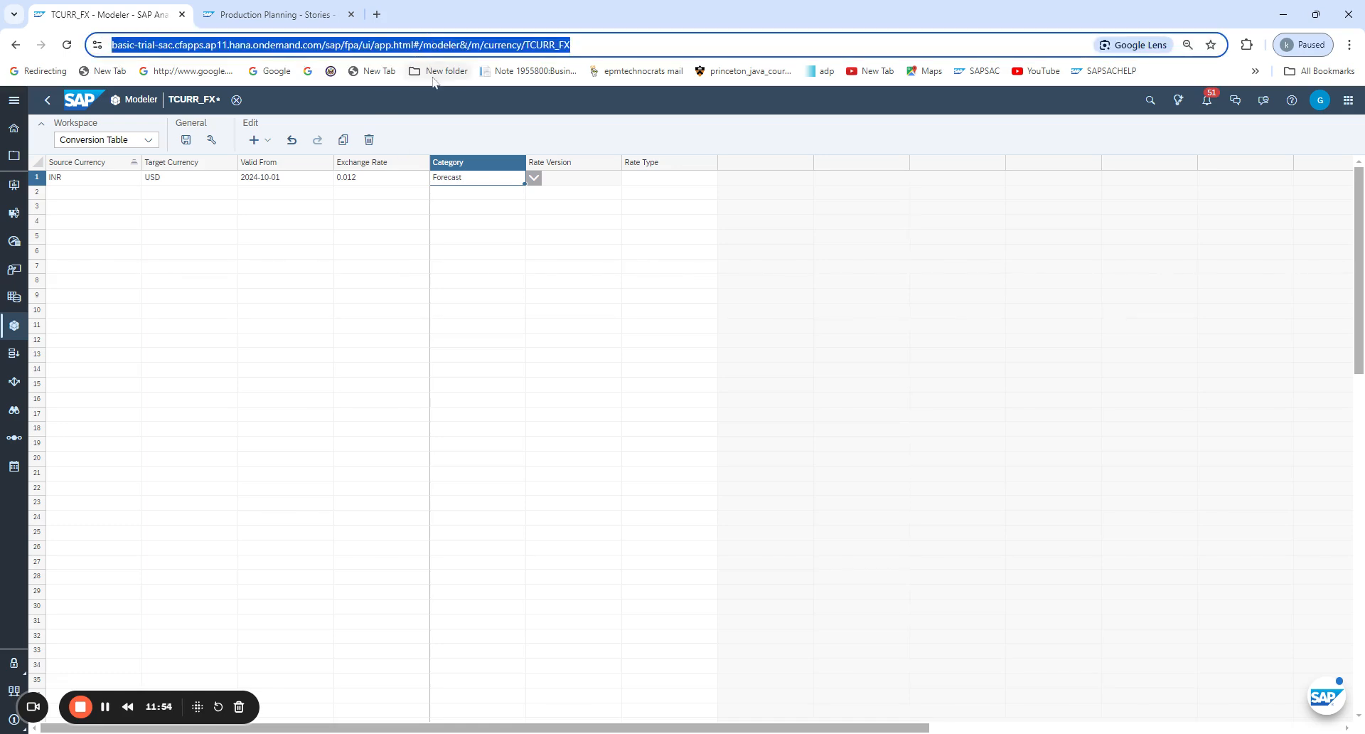
pyautogui.click(378, 14)
pyautogui.hotkey('ctrl', 'v')
pyautogui.press('Return')
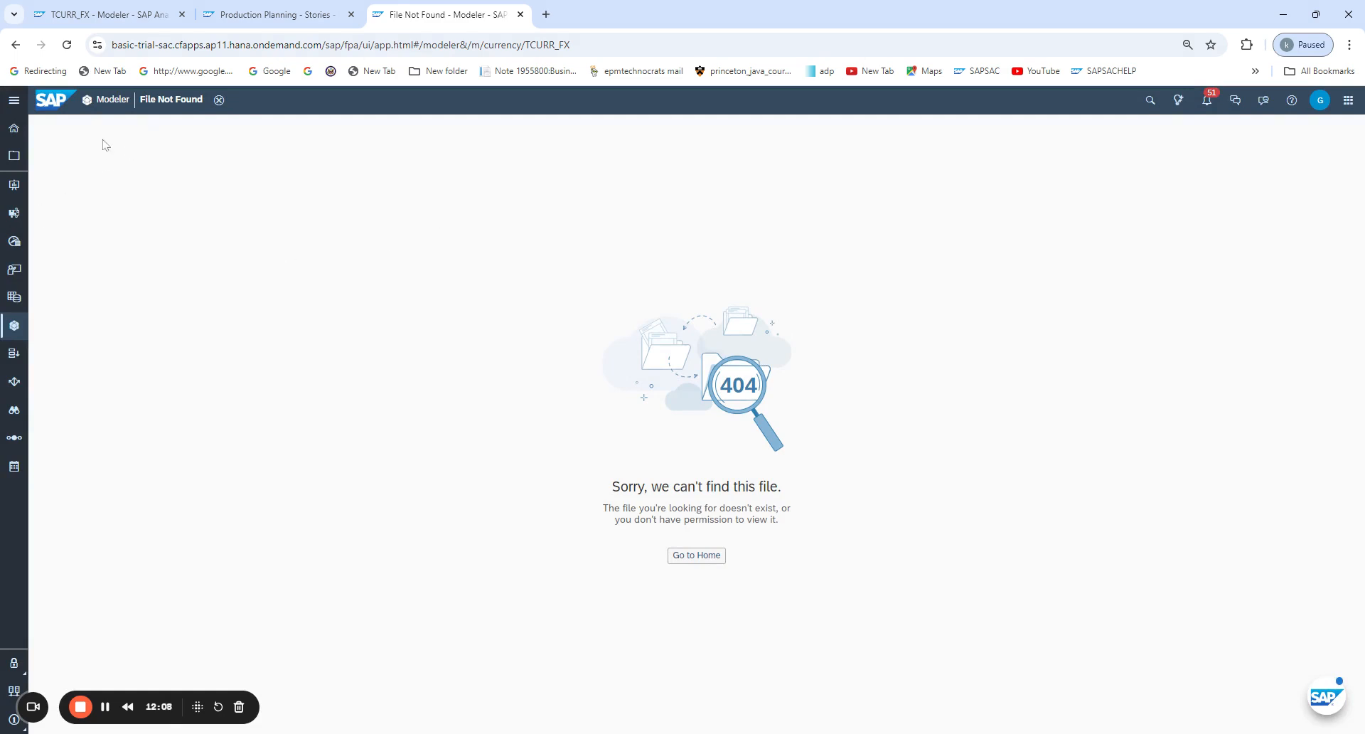
pyautogui.click(15, 325)
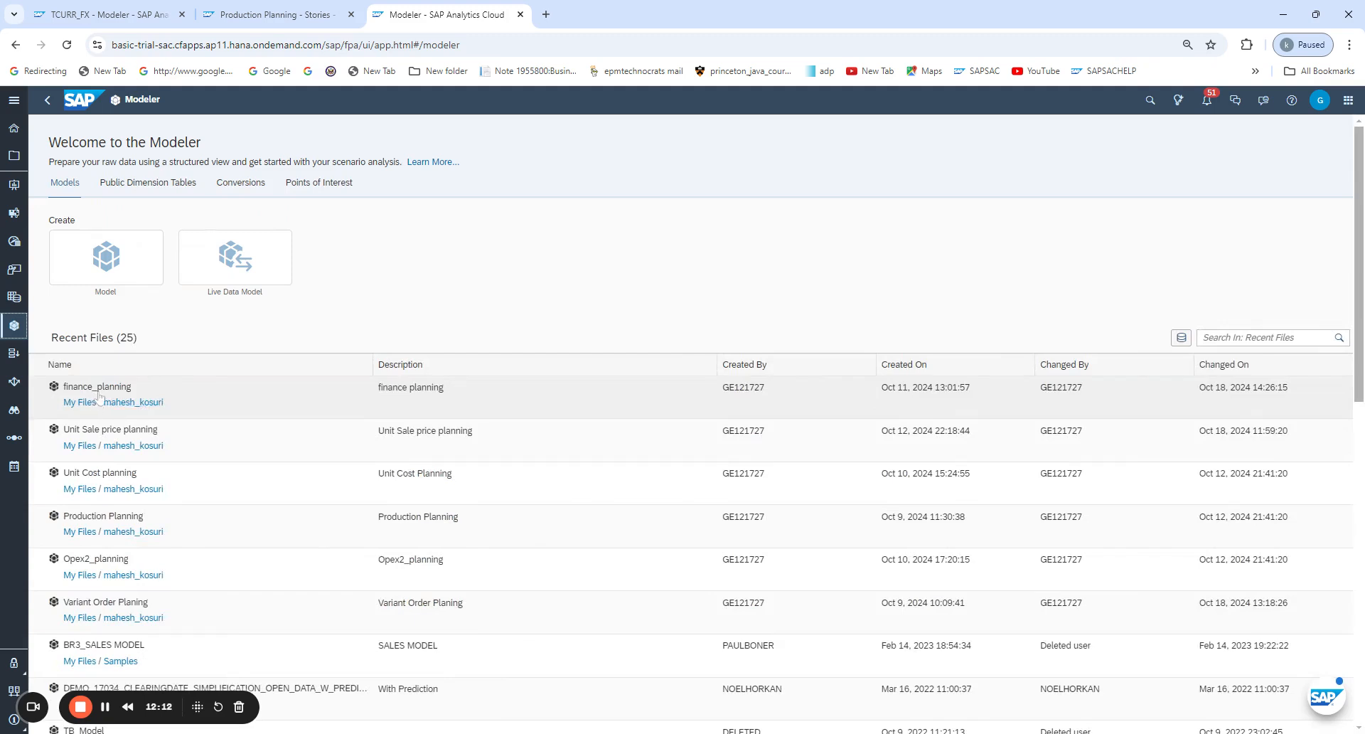
# Open the finance_planning model and check which category its Version dimension assigns to the Fcst1 version
pyautogui.click(100, 394)
pyautogui.click(100, 393)
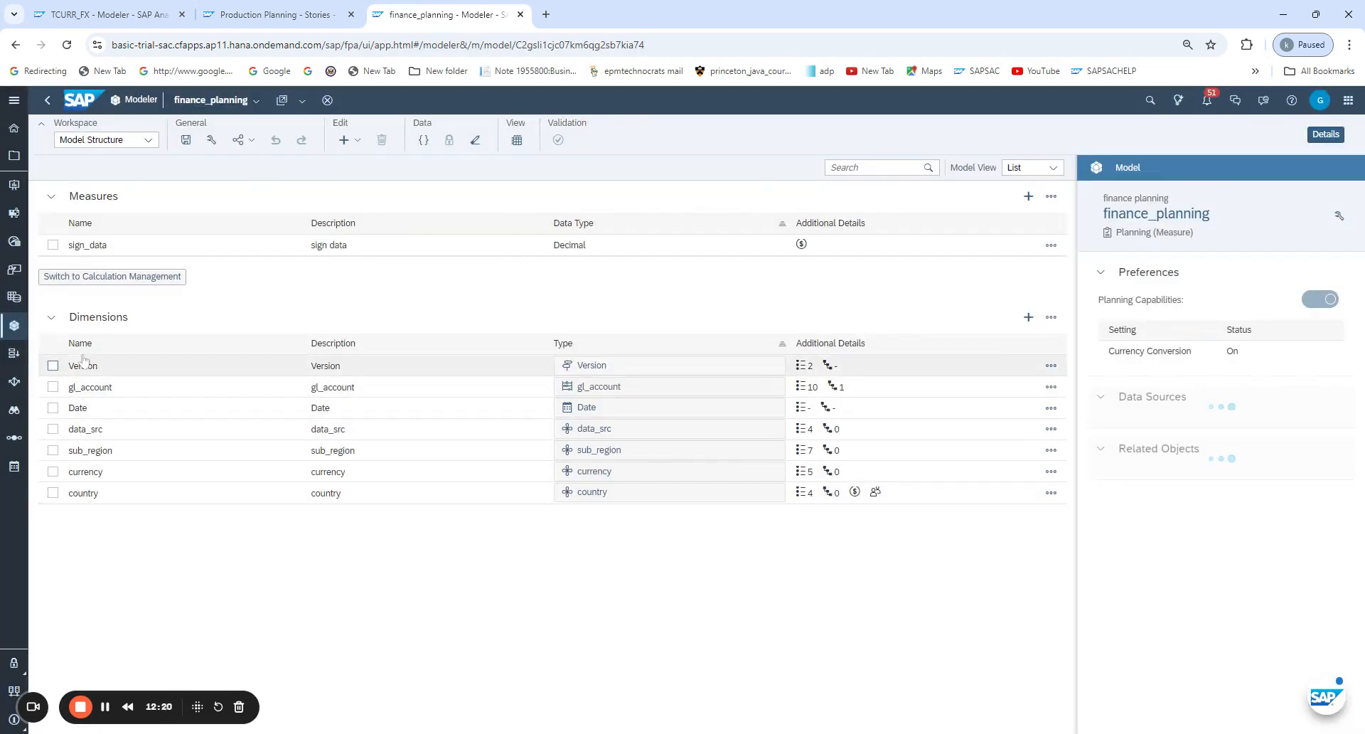
pyautogui.click(772, 365)
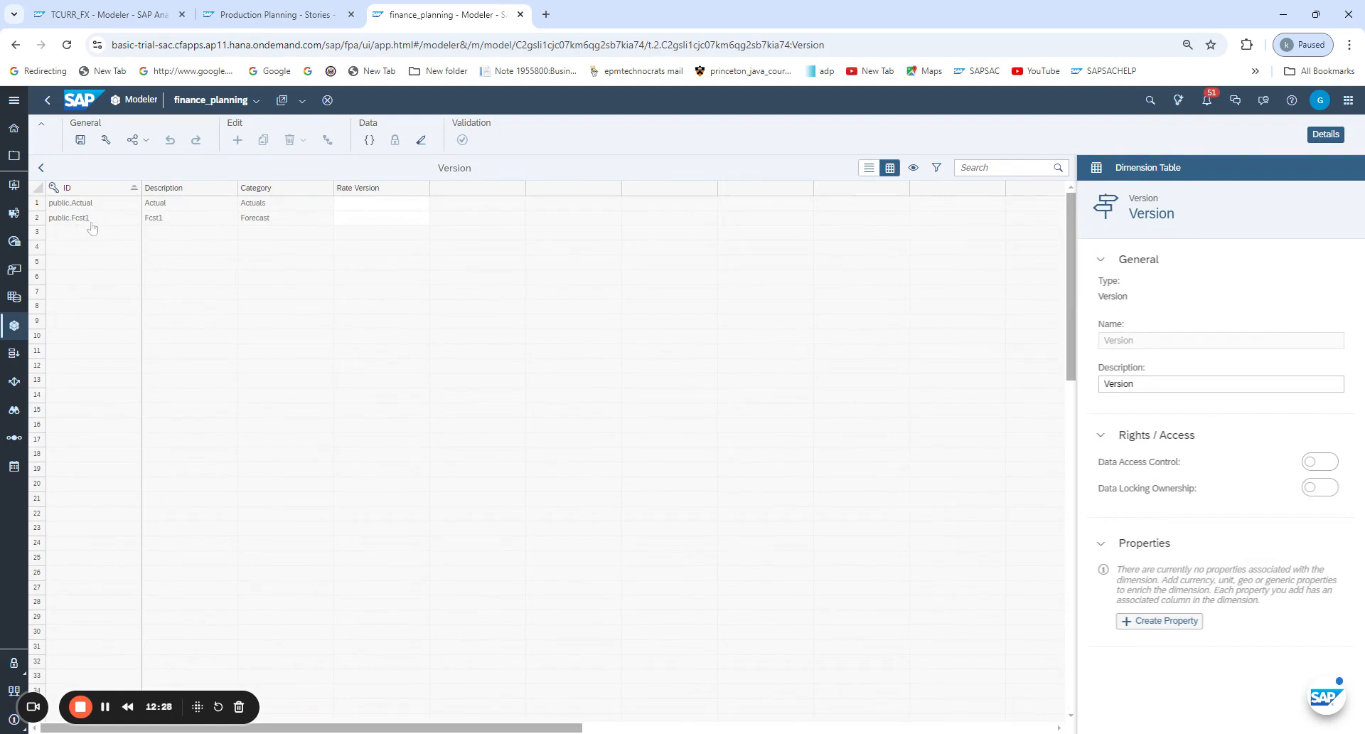
pyautogui.click(270, 217)
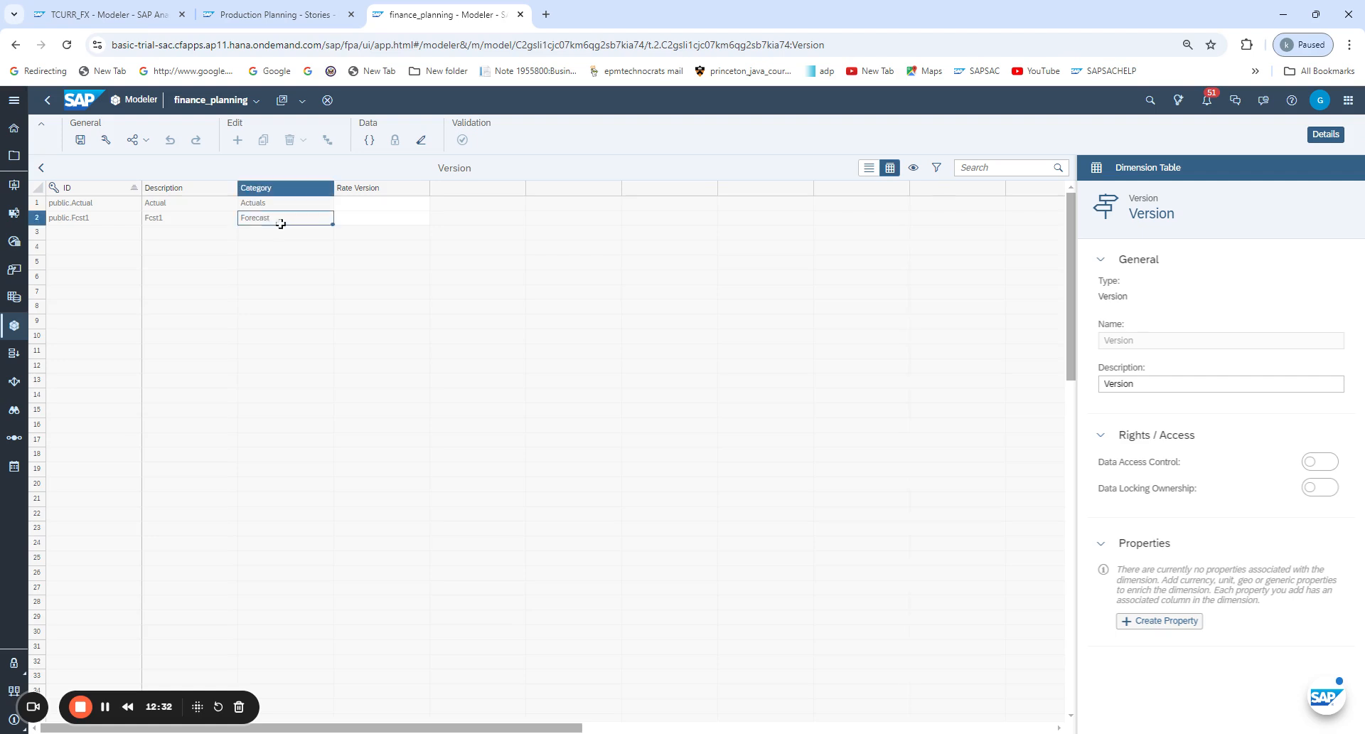
# Return to the TCURR_FX table and set the INR to USD row's rate type to Average
pyautogui.click(236, 5)
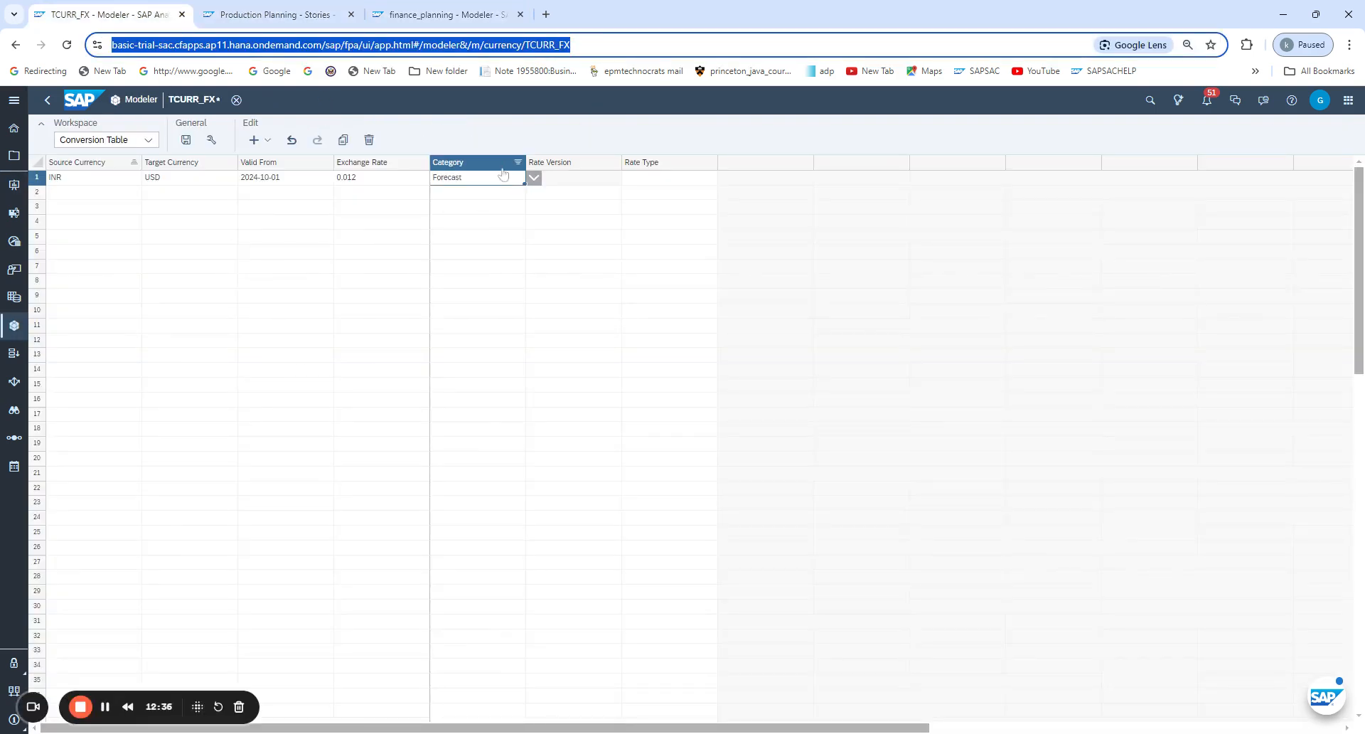
pyautogui.click(576, 174)
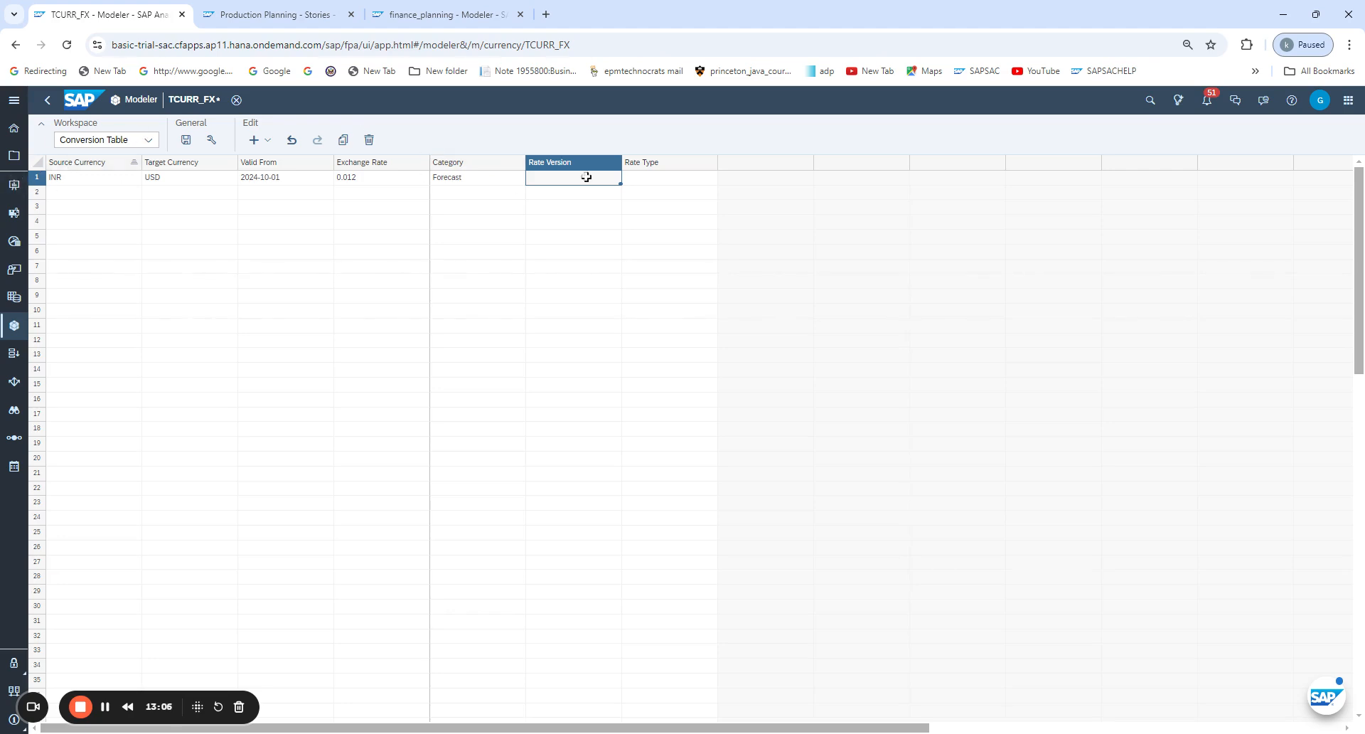
pyautogui.click(687, 183)
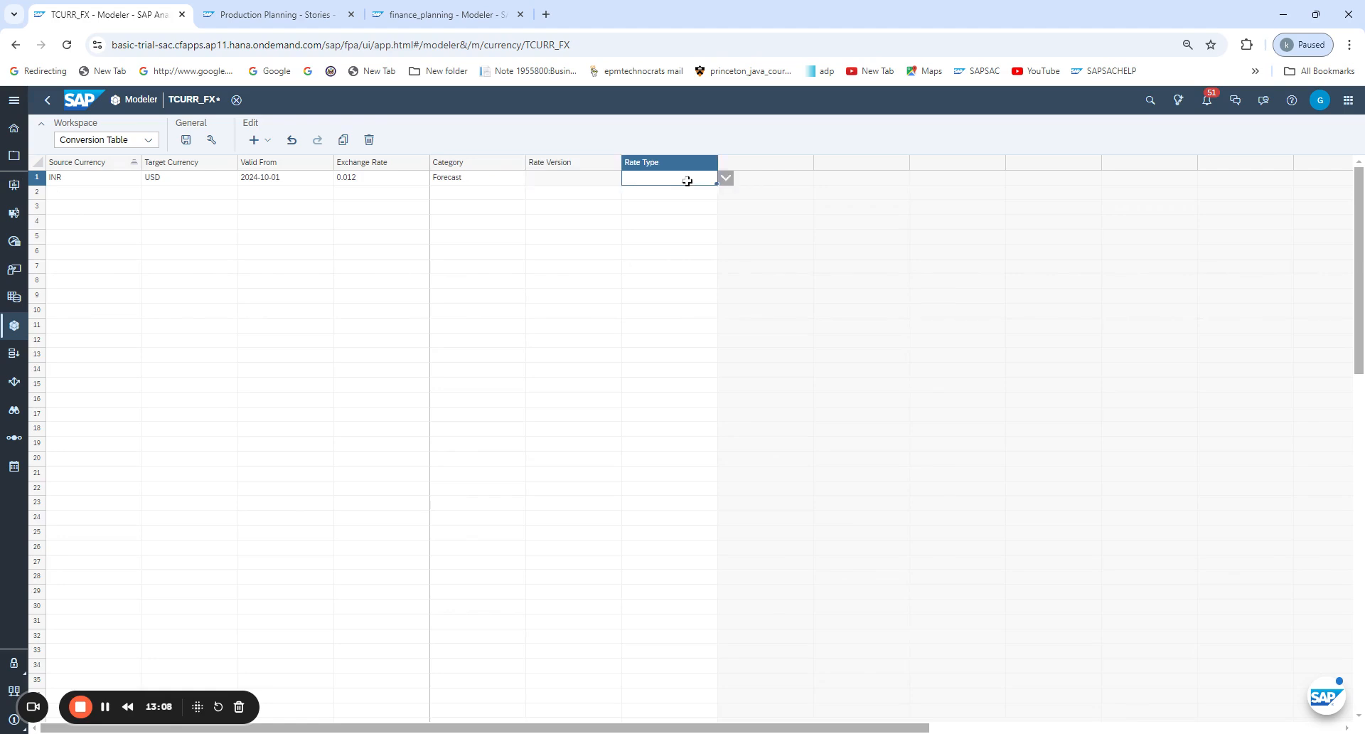
pyautogui.click(724, 179)
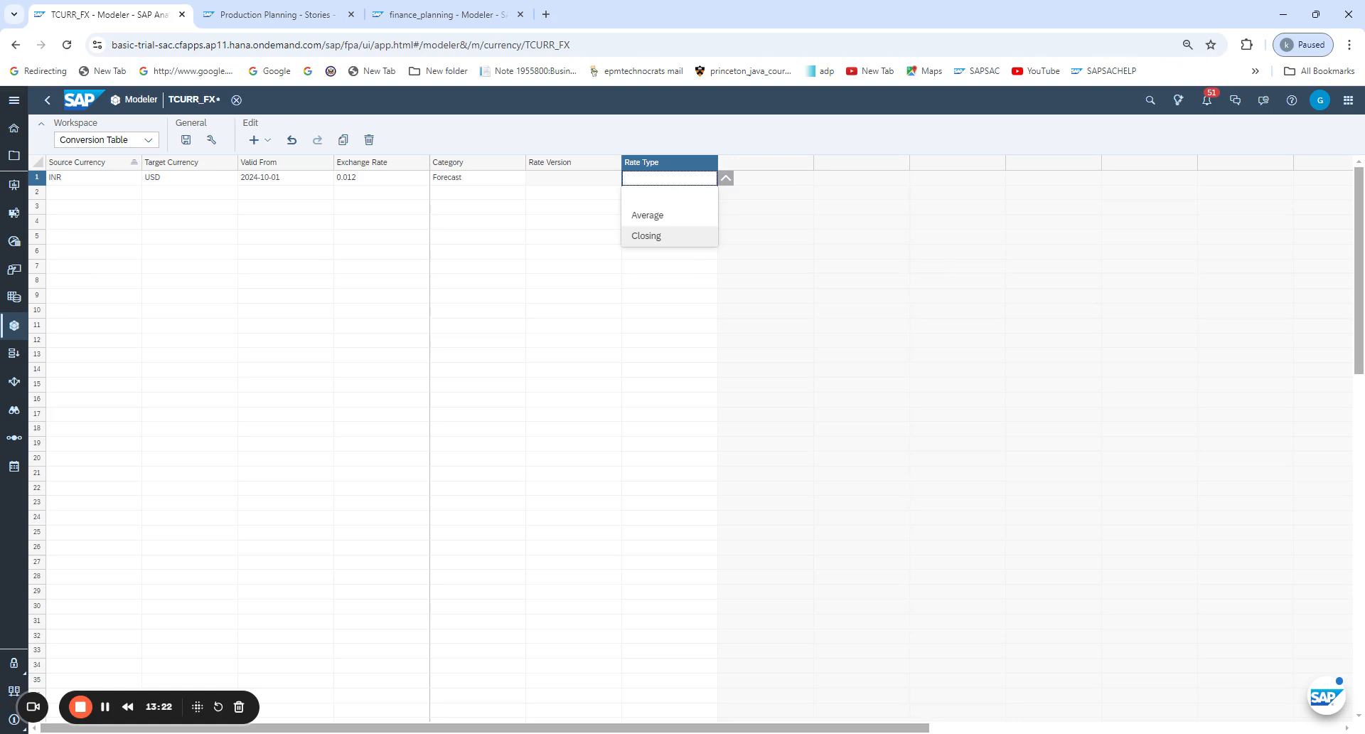
pyautogui.click(675, 217)
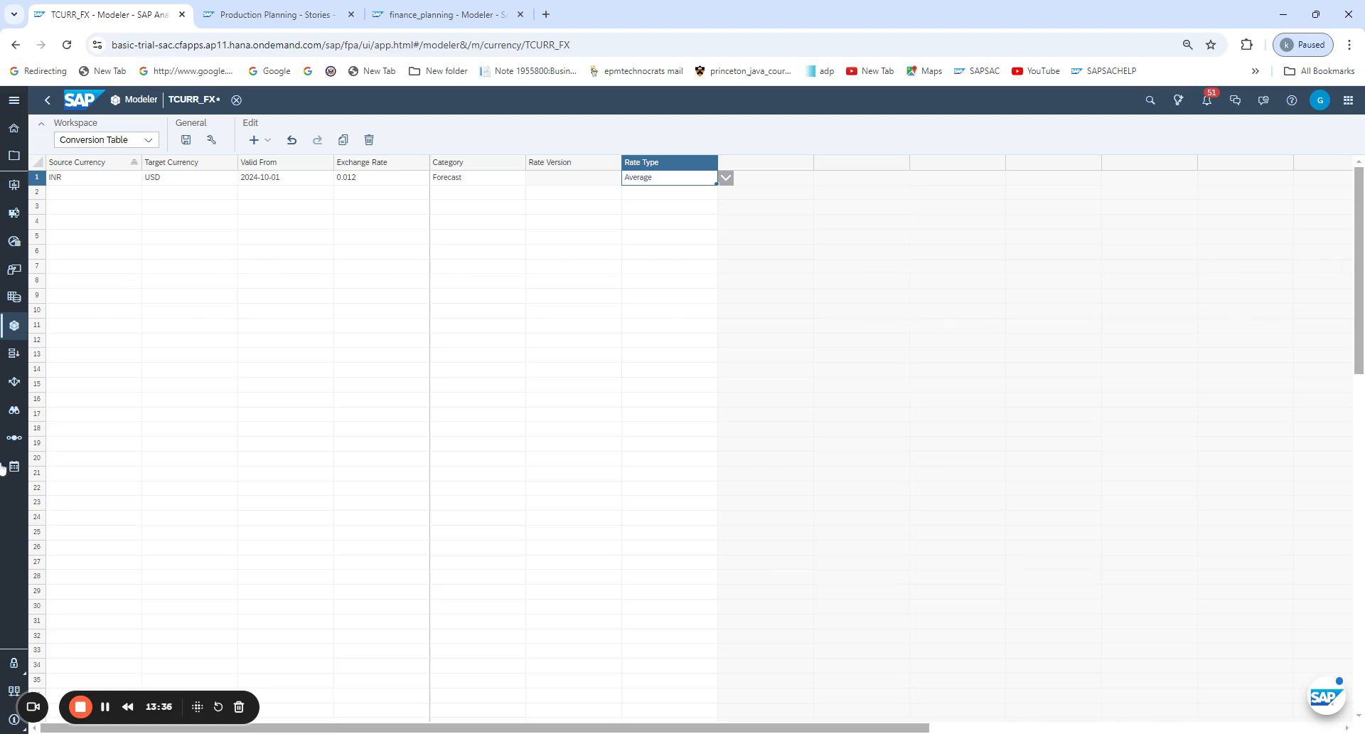
# Add a second conversion row with source currency GBP and target currency USD, valid from 2024-10-01
pyautogui.click(75, 194)
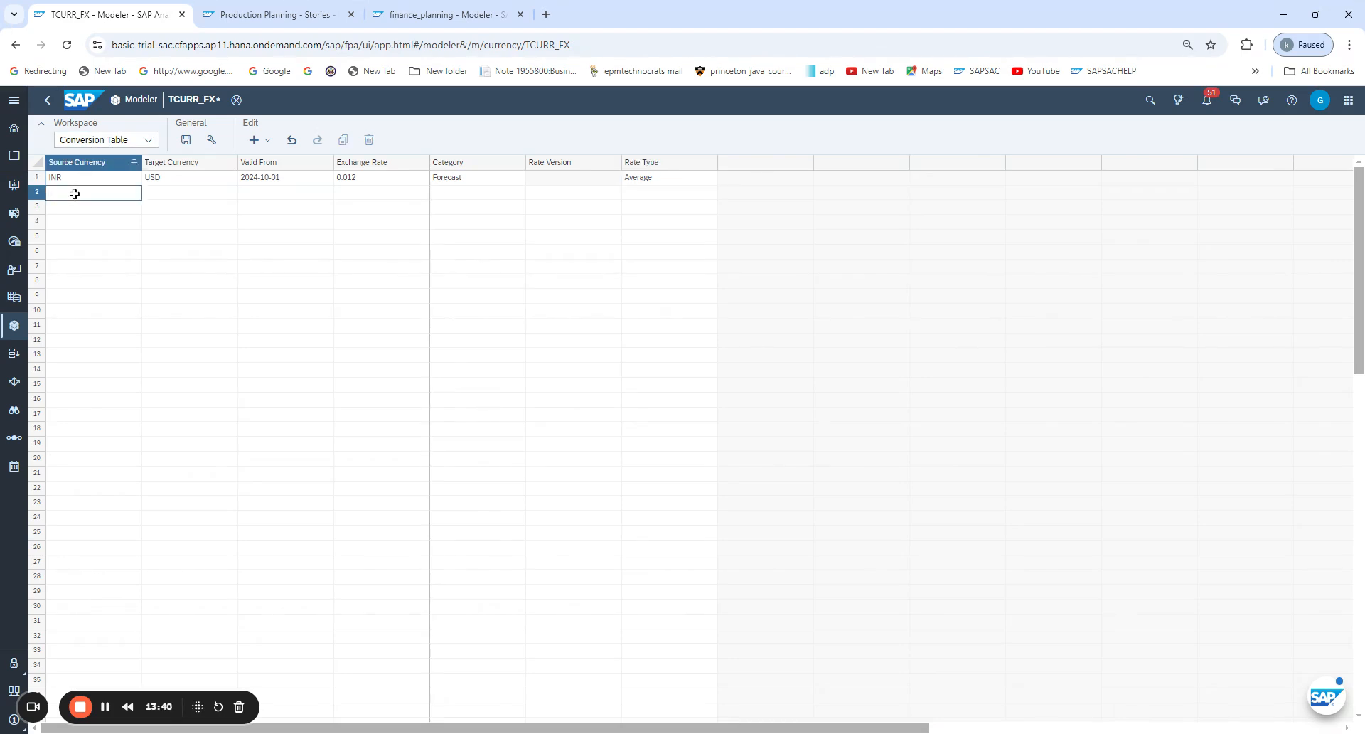
pyautogui.write('GBP')
pyautogui.press('Tab')
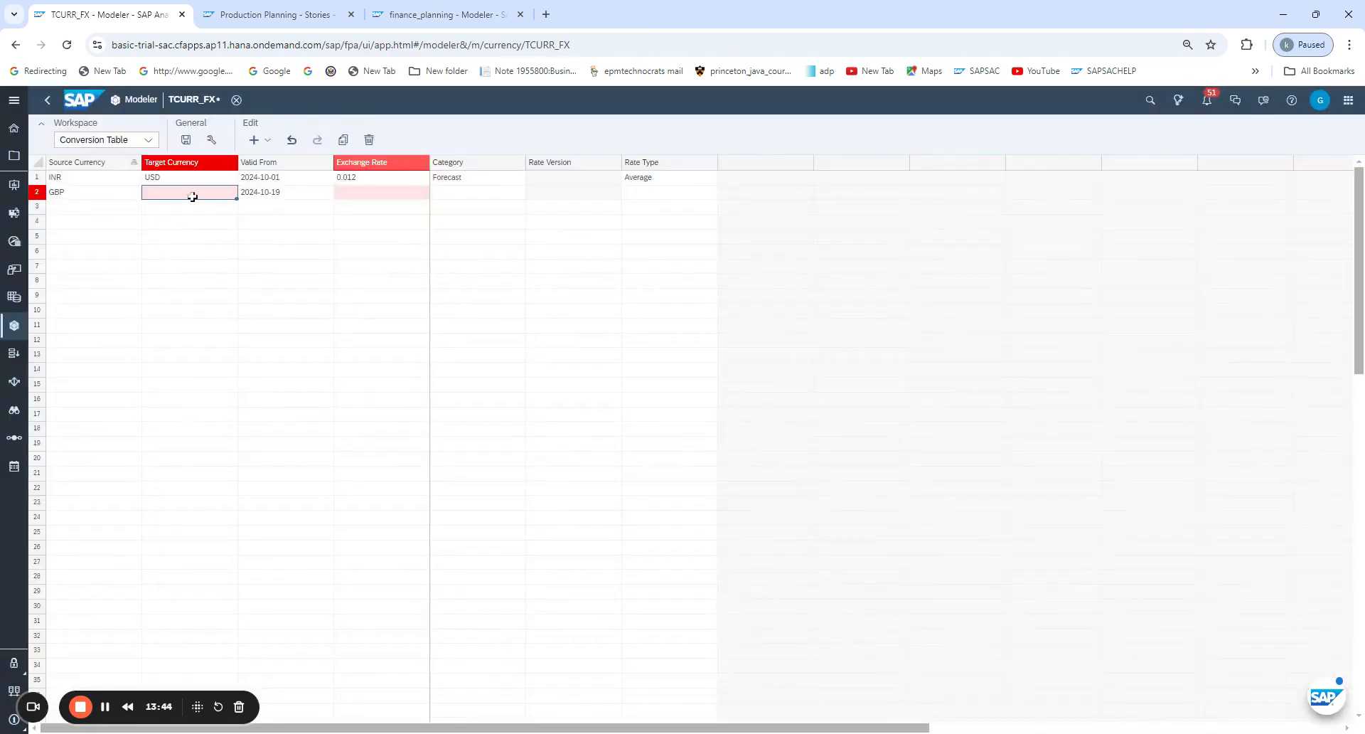
pyautogui.write('USD')
pyautogui.press('Tab')
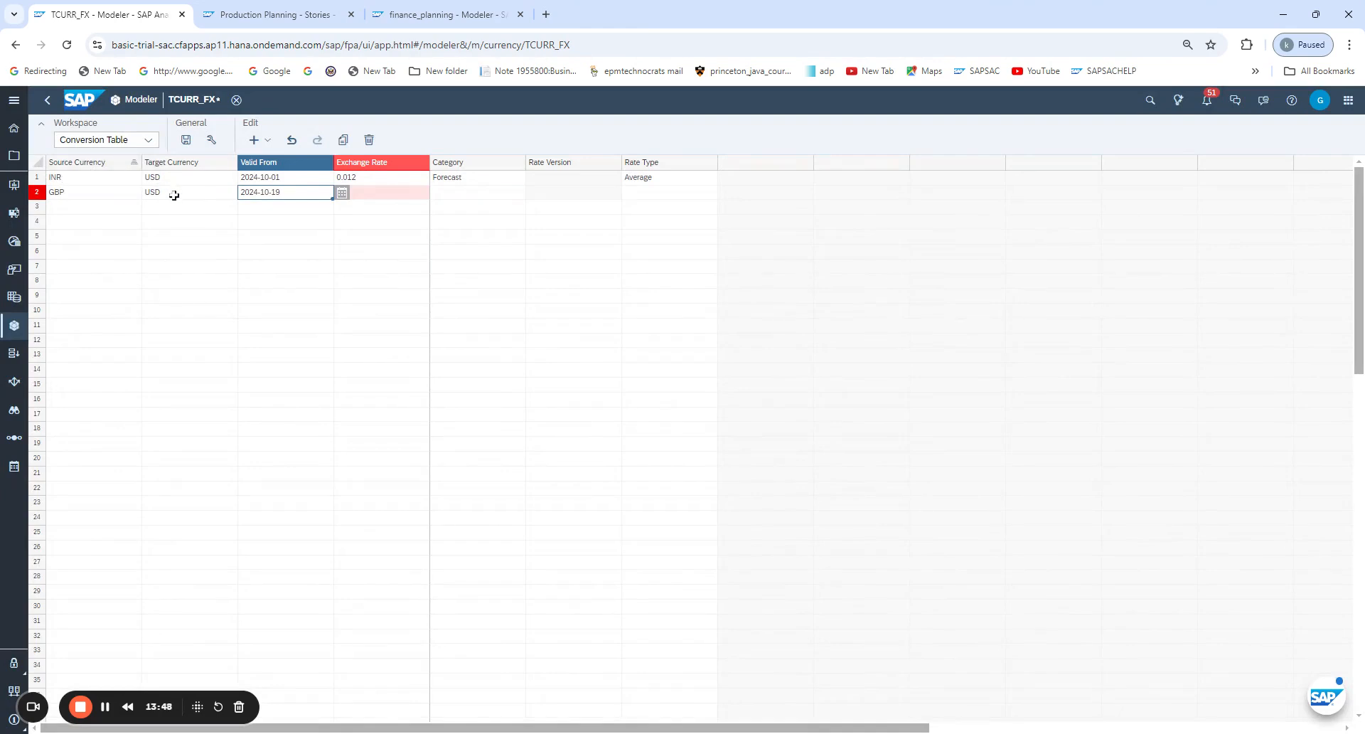
pyautogui.click(342, 193)
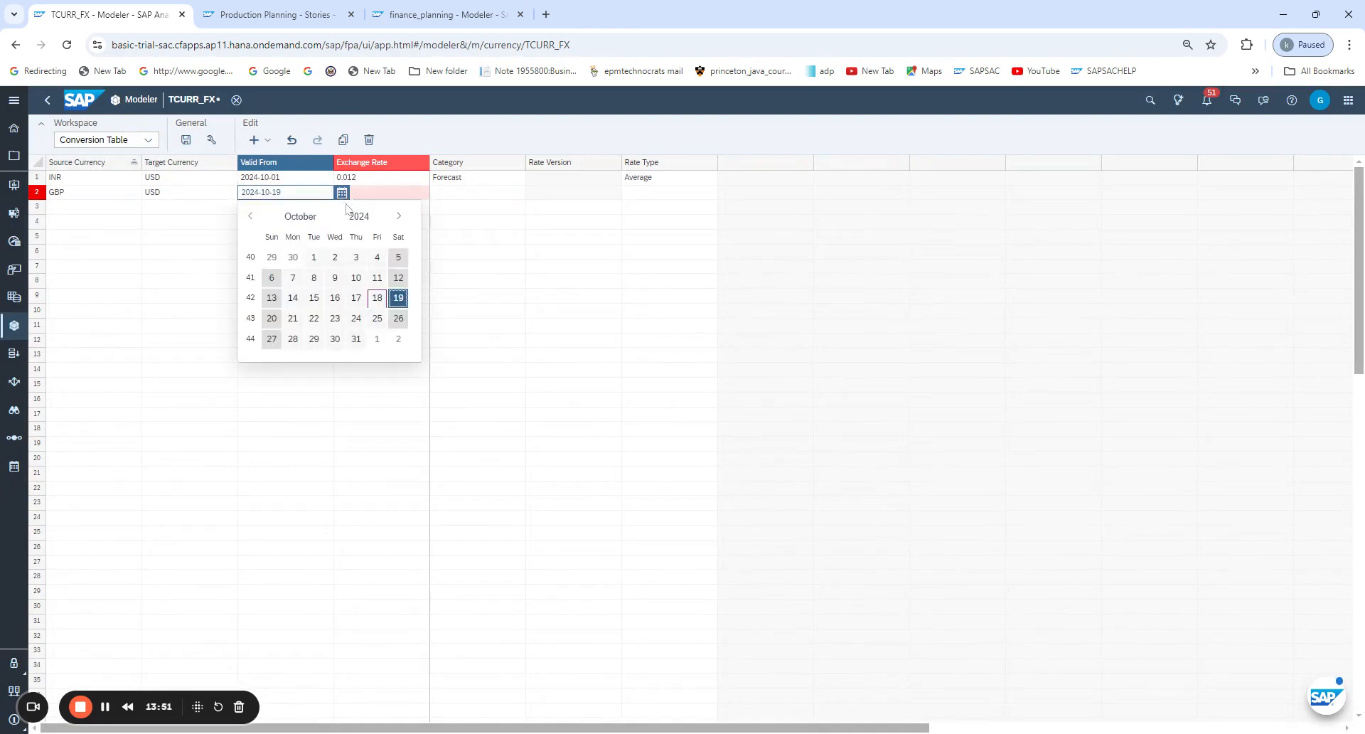
pyautogui.click(314, 256)
# Set the GBP to USD row's exchange rate to 1.2 and its category to Forecast
pyautogui.click(364, 198)
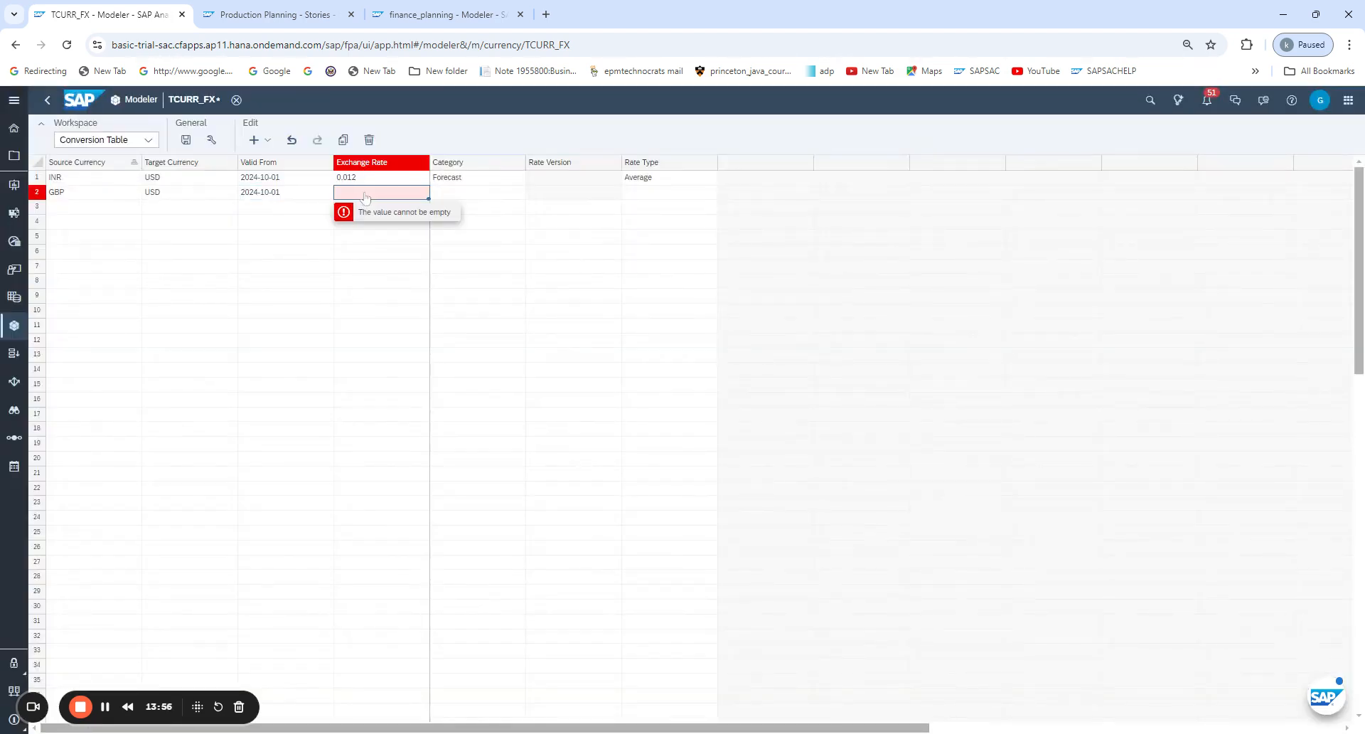
pyautogui.write('1.2')
pyautogui.press('Tab')
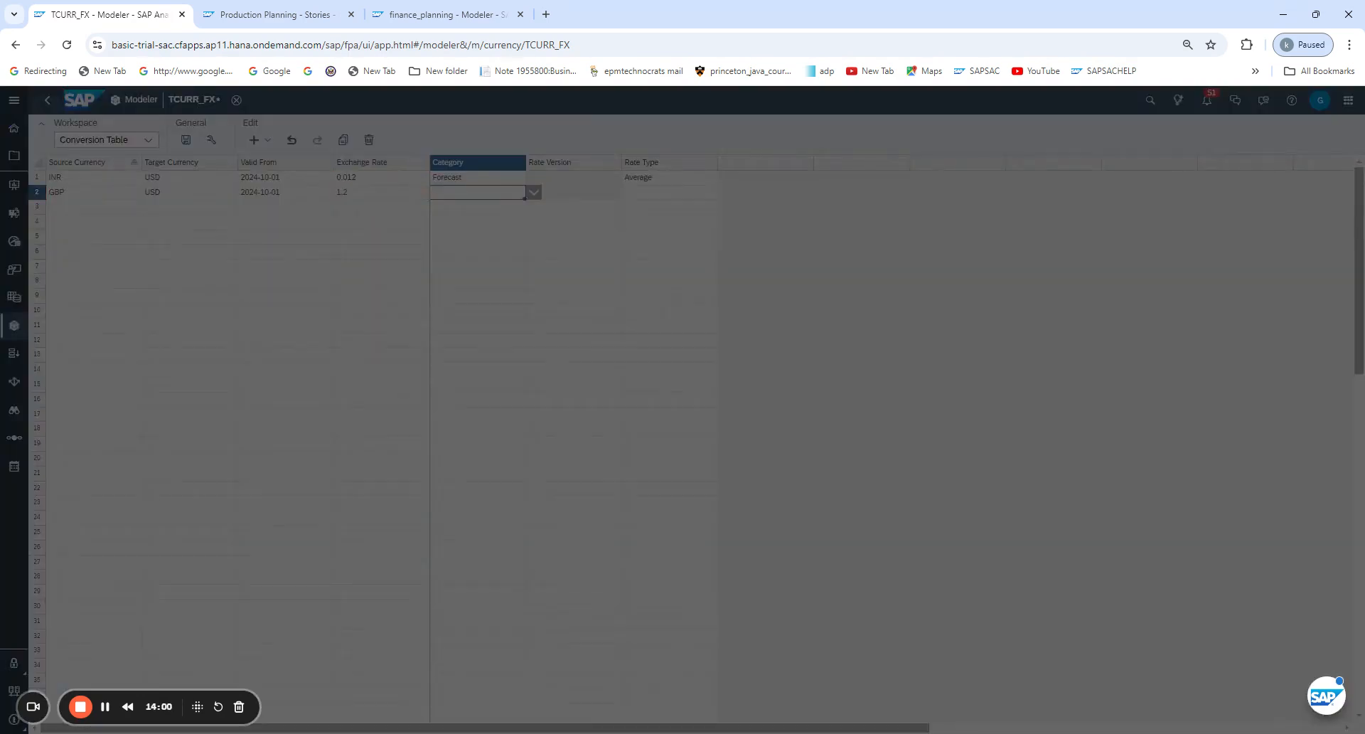
pyautogui.click(534, 193)
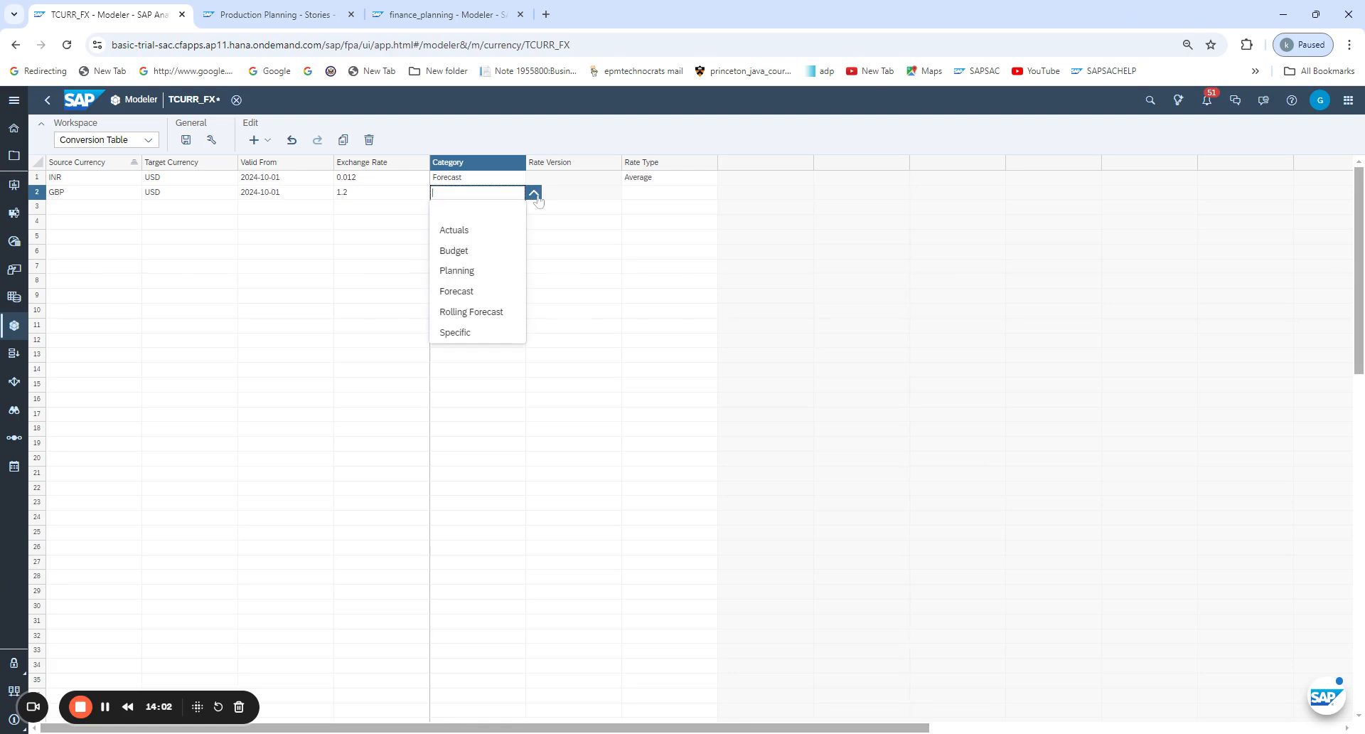
pyautogui.click(478, 292)
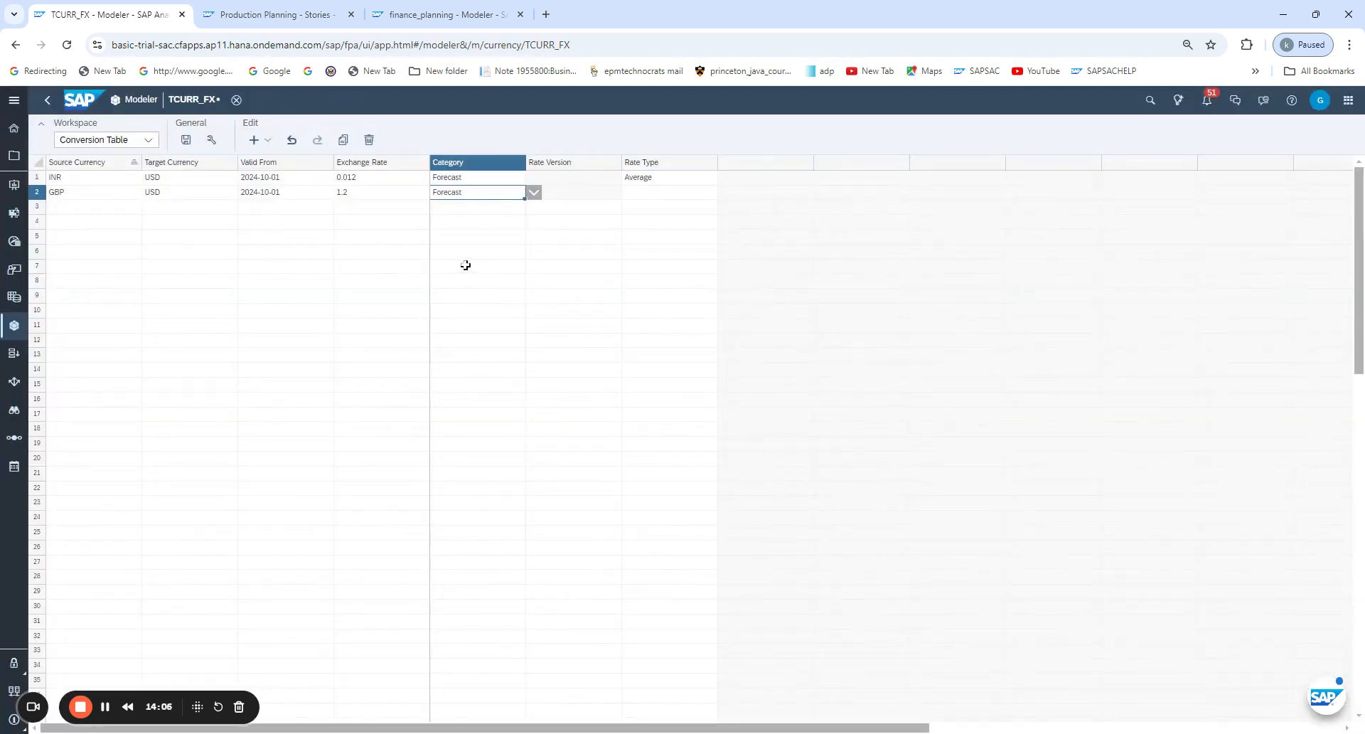
# Compare the model's Version categories with the version columns of the story's finance_planning table, and return to TCURR_FX
pyautogui.click(441, 14)
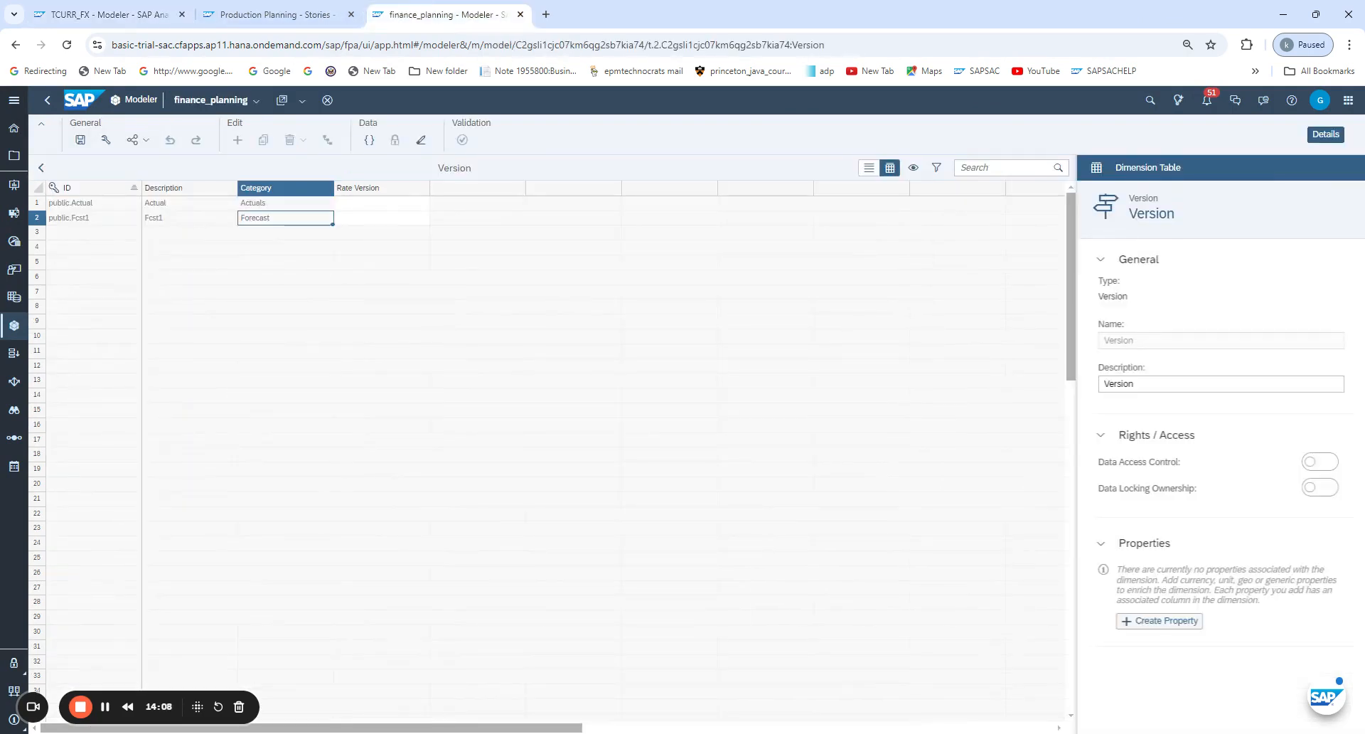
pyautogui.click(278, 14)
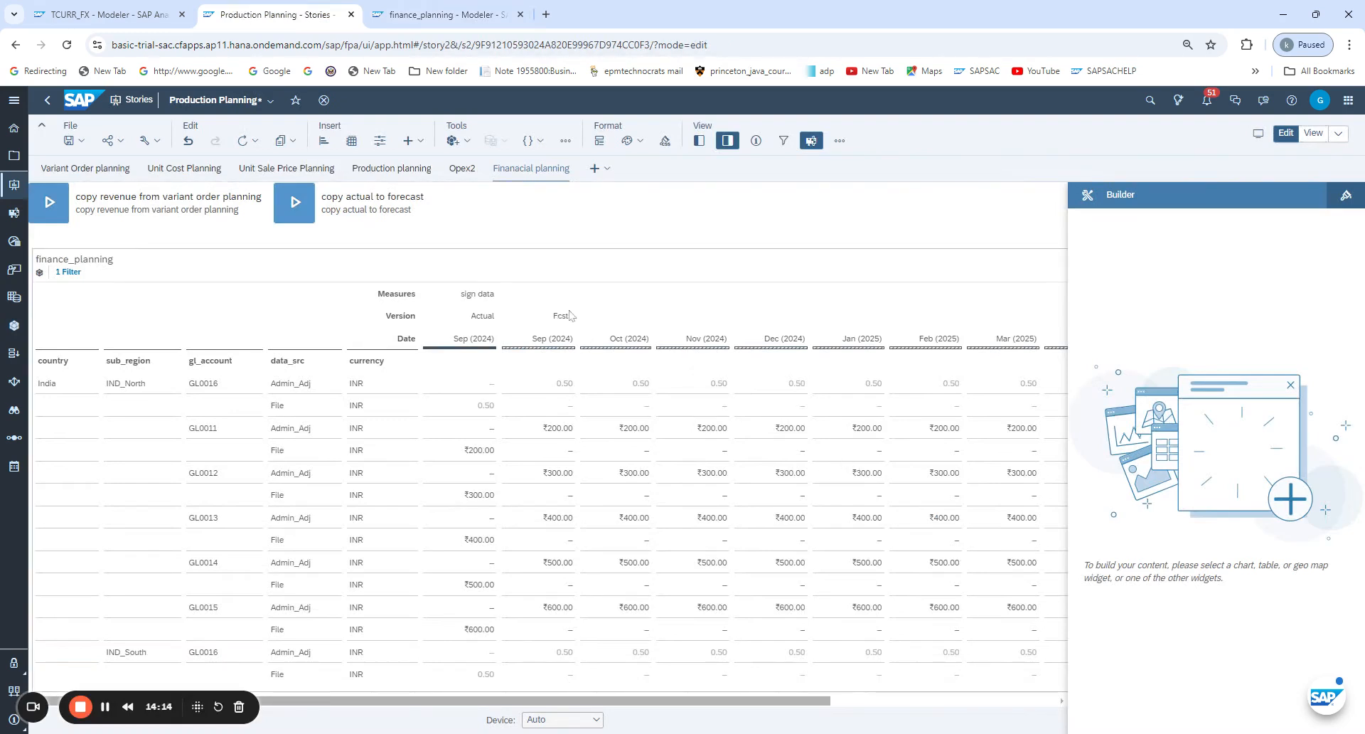
pyautogui.click(145, 4)
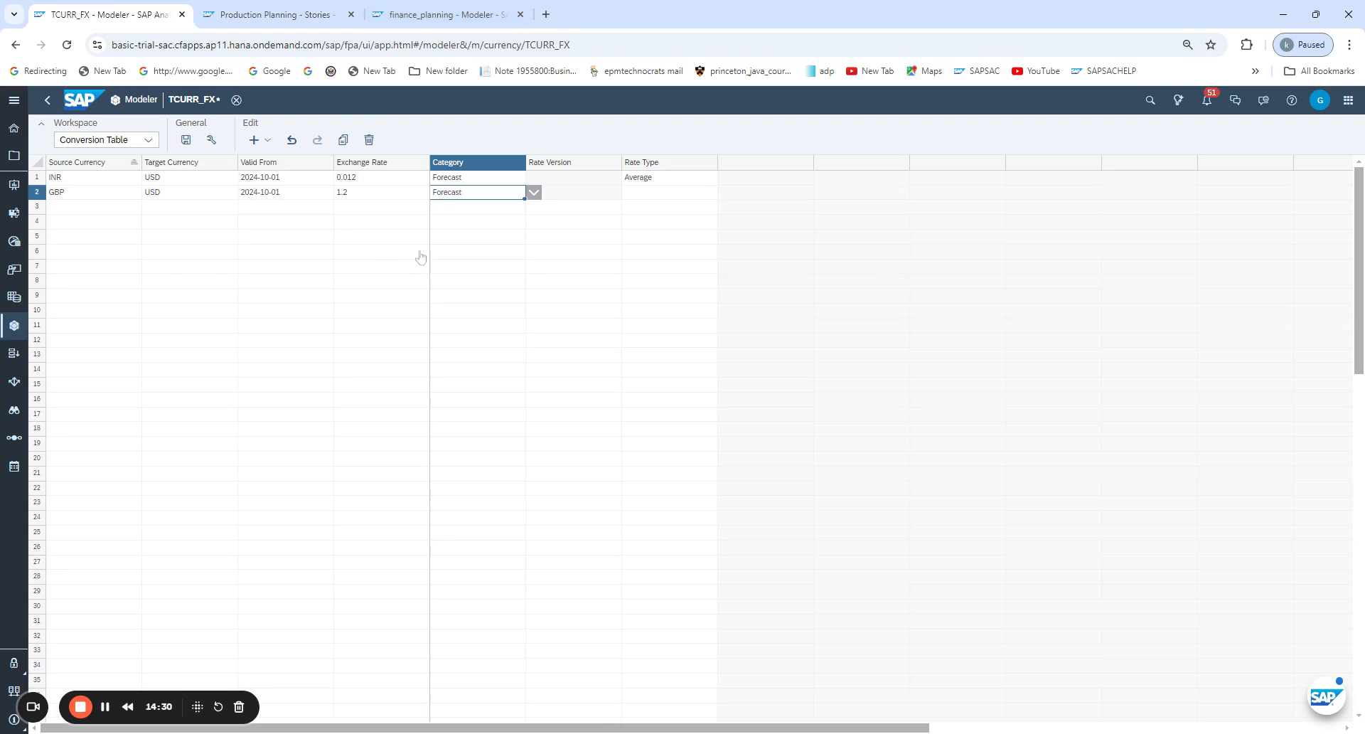
# Set the GBP to USD row's rate type to Average
pyautogui.click(665, 192)
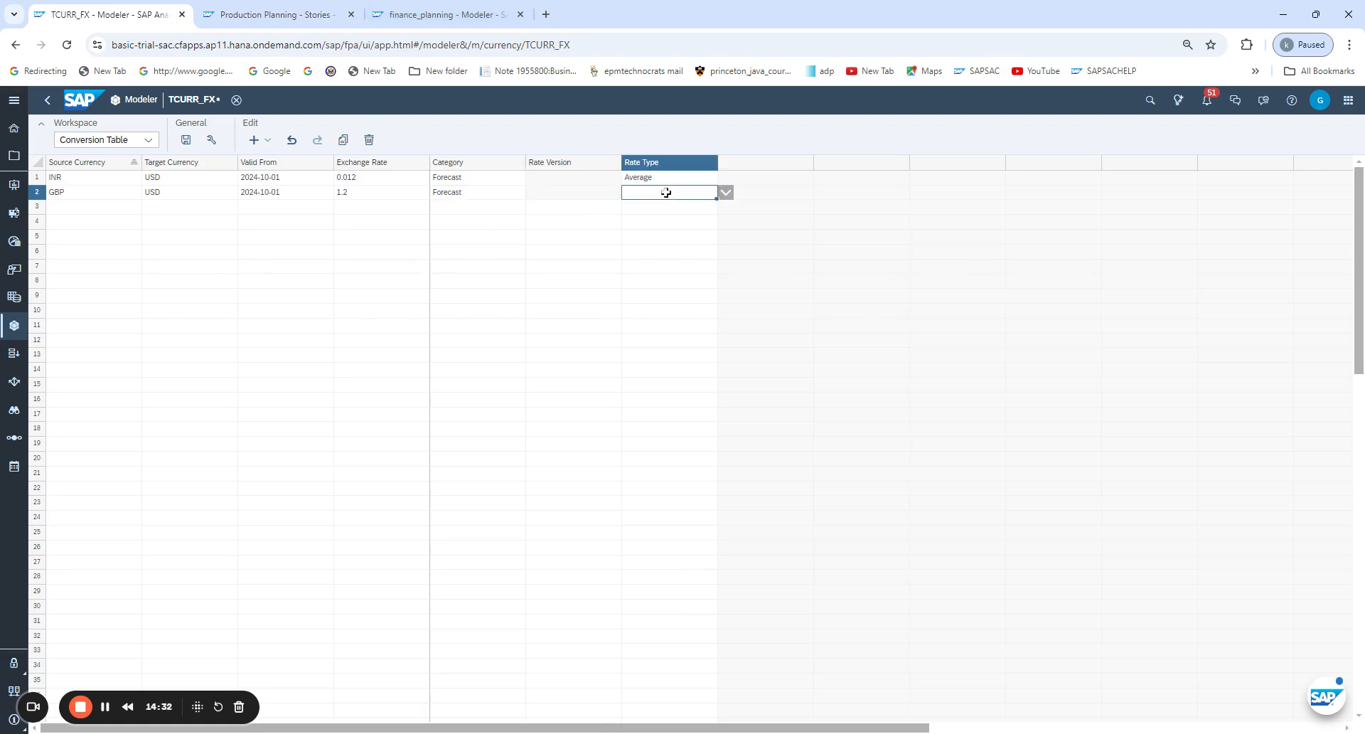
pyautogui.click(724, 193)
pyautogui.click(648, 230)
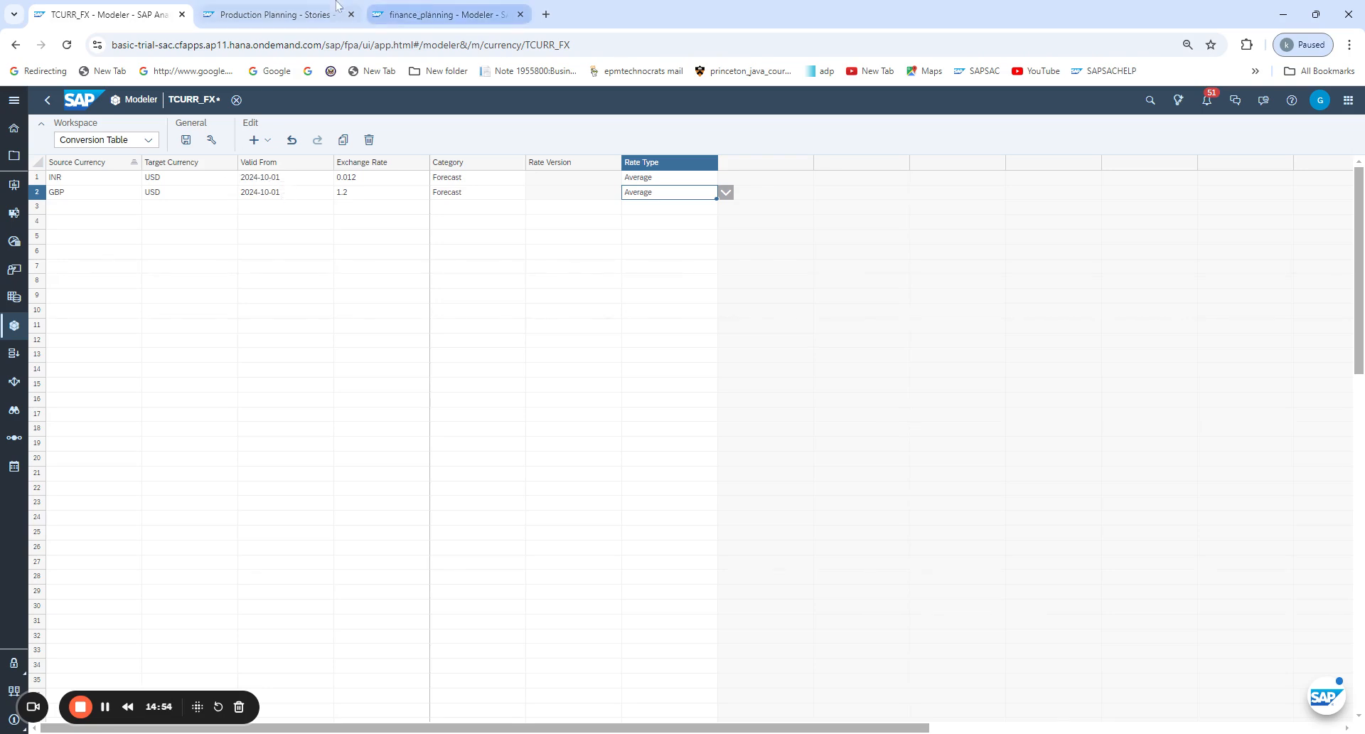
# Compare the months in the story's finance_planning table with the Valid From dates in the conversion table
pyautogui.click(274, 14)
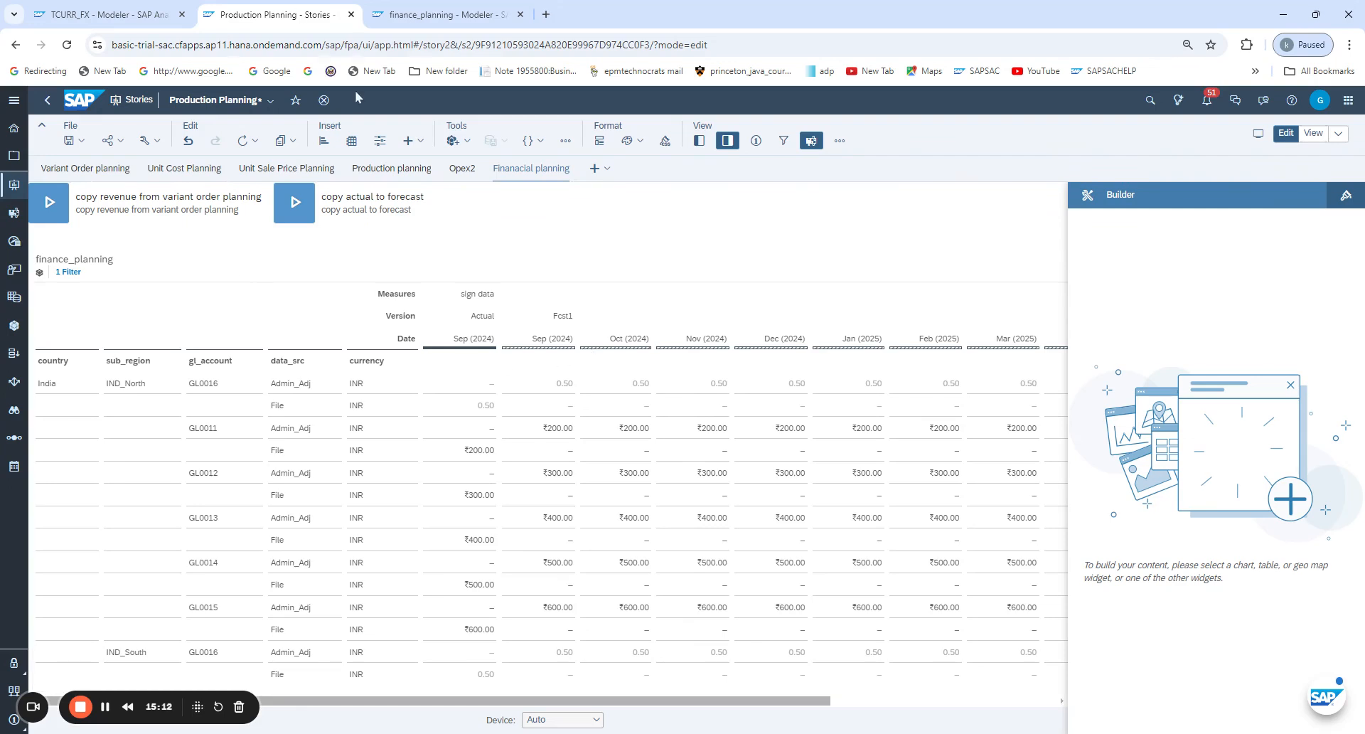
pyautogui.click(106, 14)
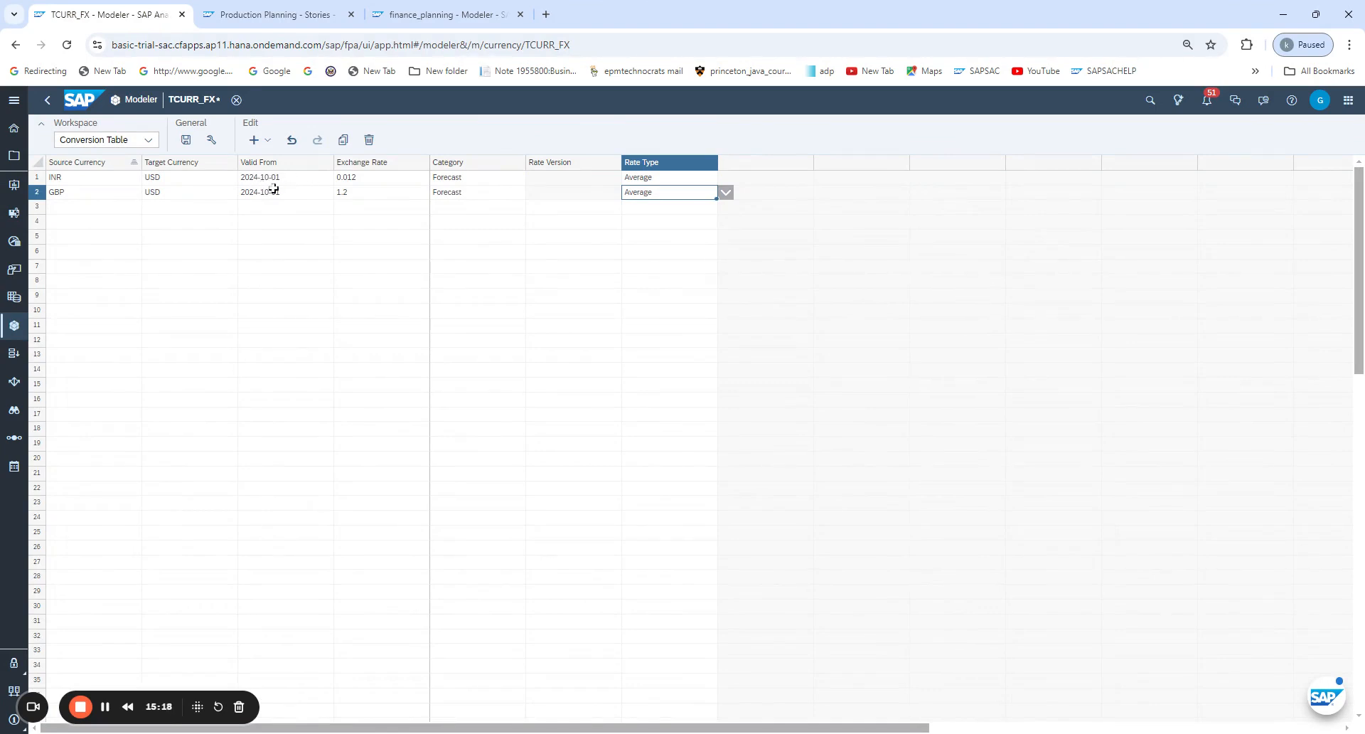
pyautogui.hotkey('ctrl', 'Tab')
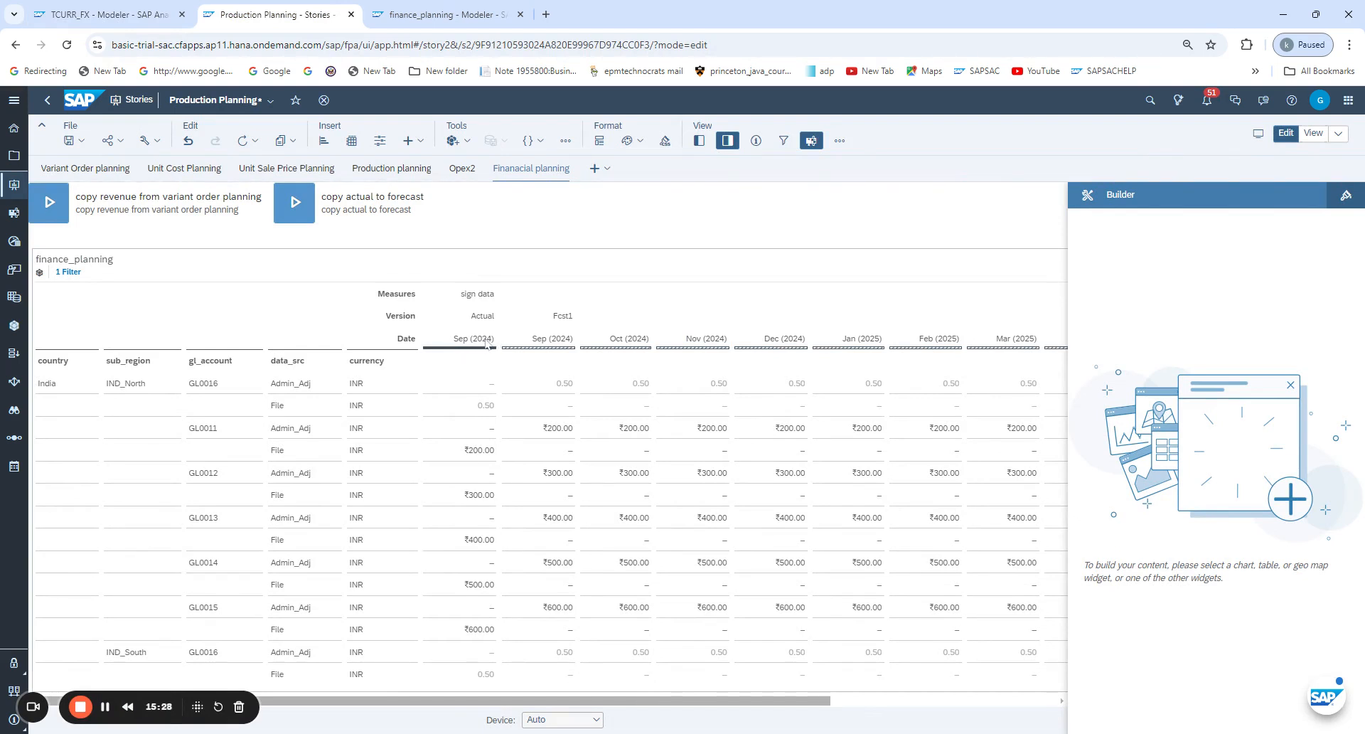
pyautogui.click(106, 14)
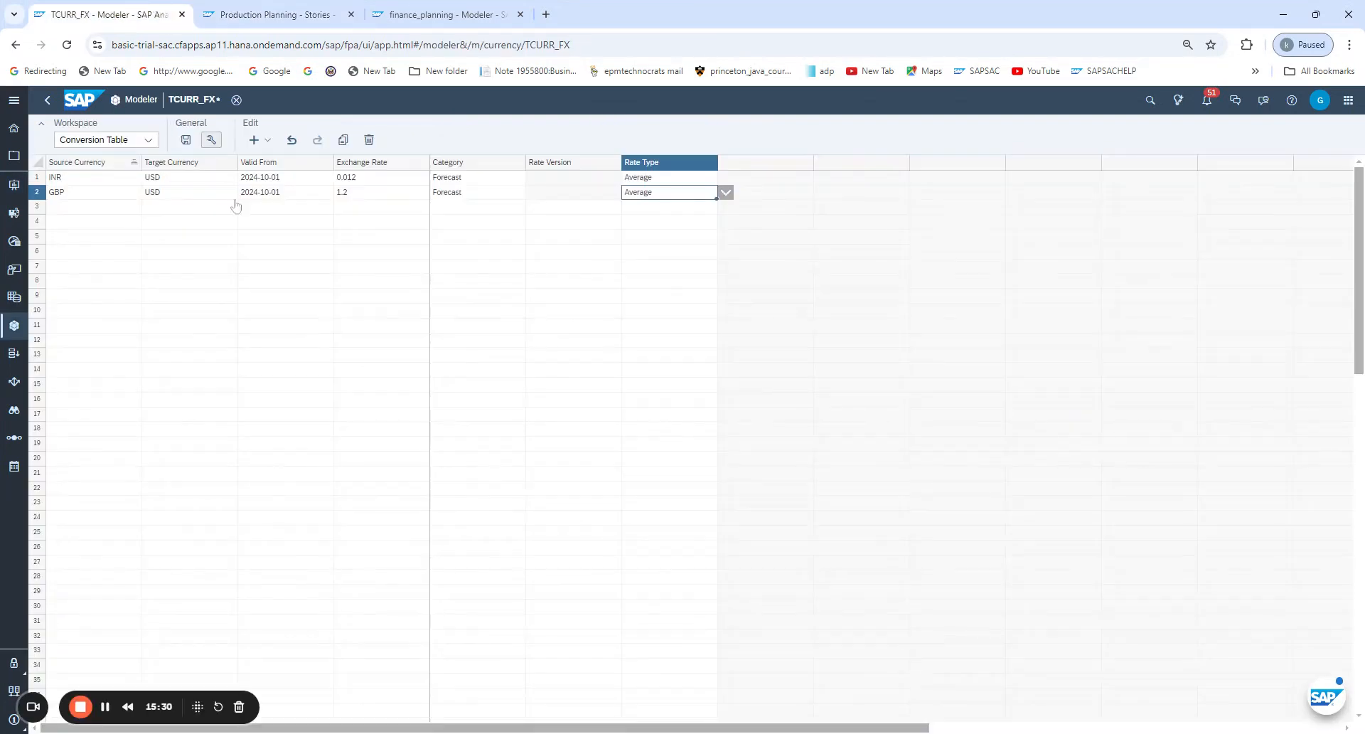
# Change the INR to USD row's valid-from date to 2024-09-01
pyautogui.click(327, 183)
pyautogui.click(342, 177)
pyautogui.click(263, 304)
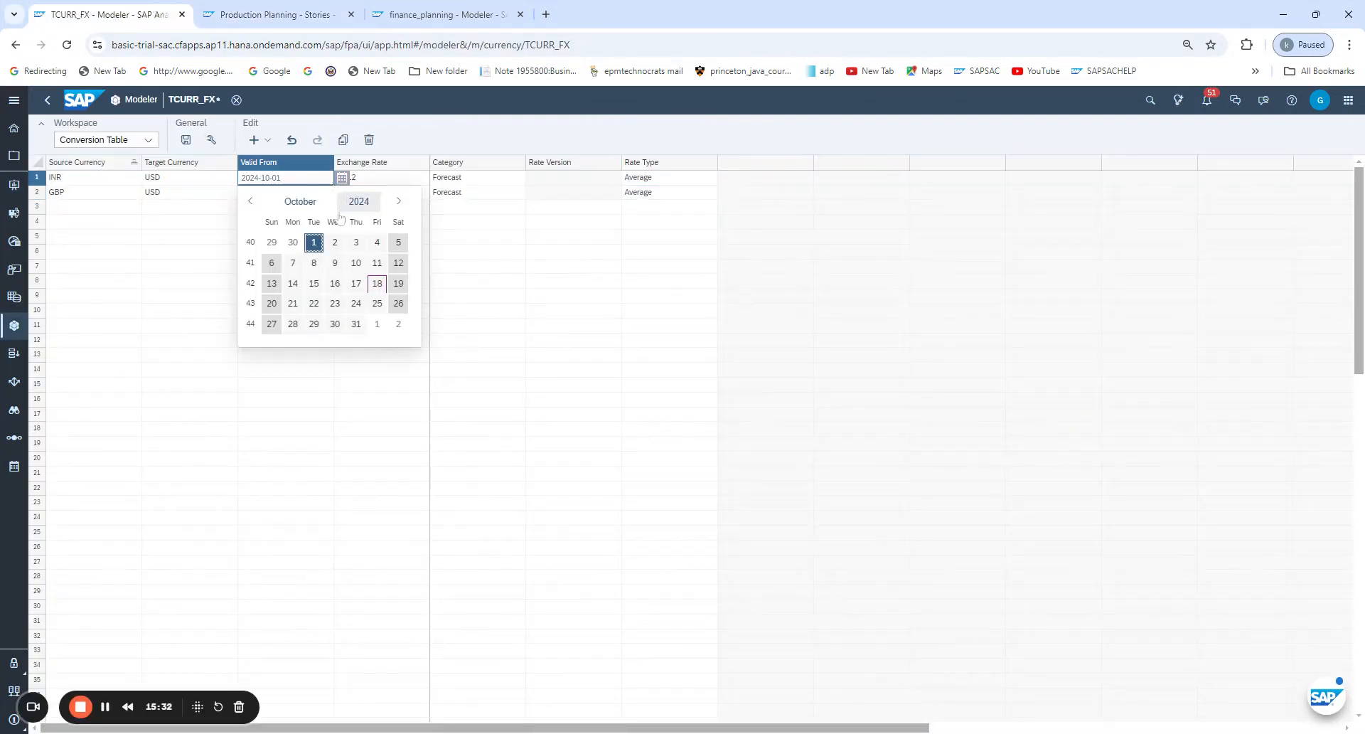
pyautogui.click(250, 202)
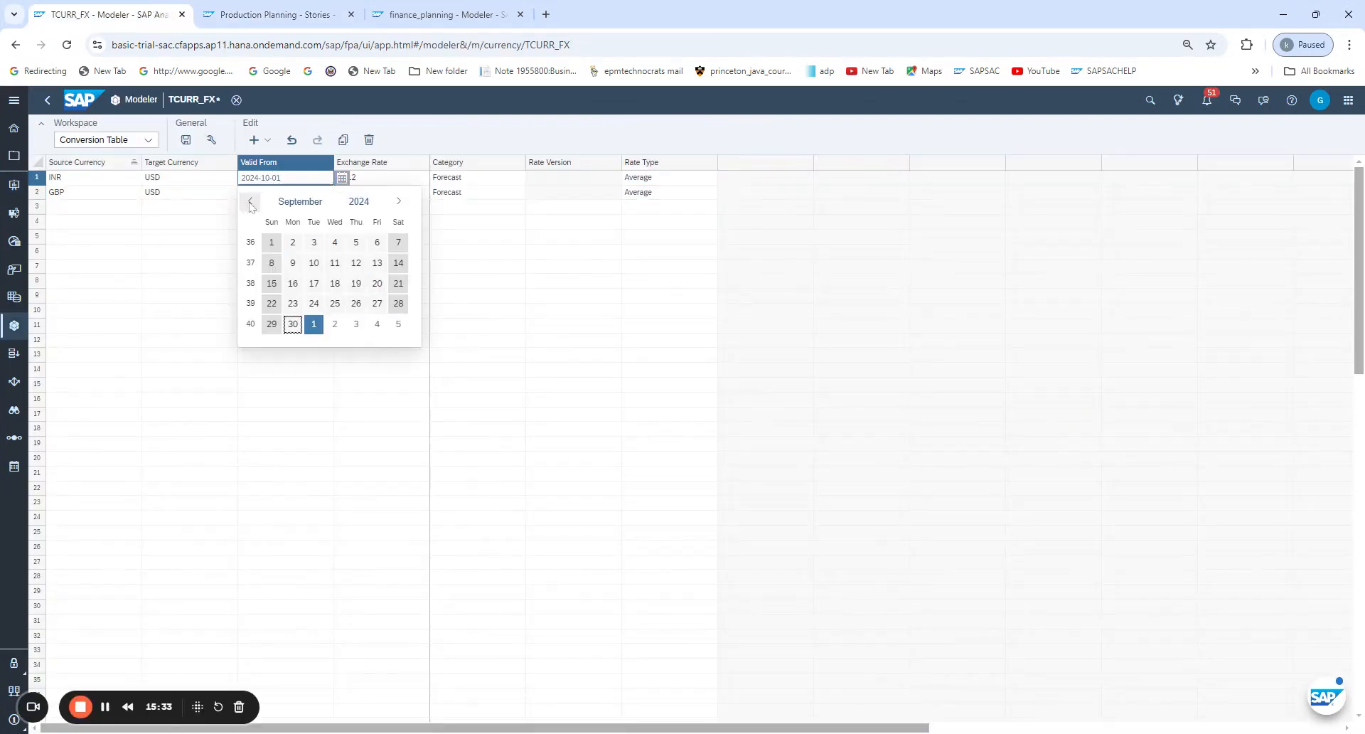
pyautogui.click(277, 242)
# Change the GBP to USD row's valid-from date to 2024-09-01
pyautogui.click(326, 192)
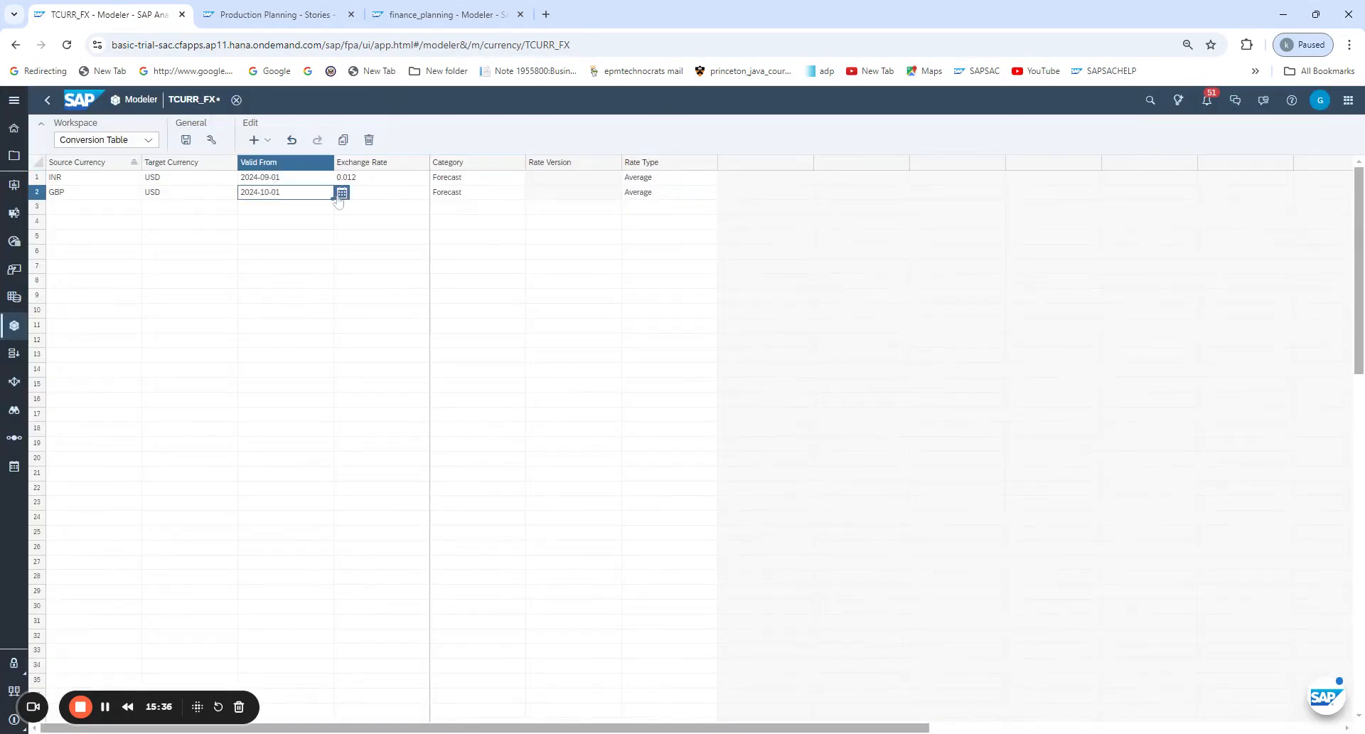
pyautogui.click(342, 192)
pyautogui.click(250, 216)
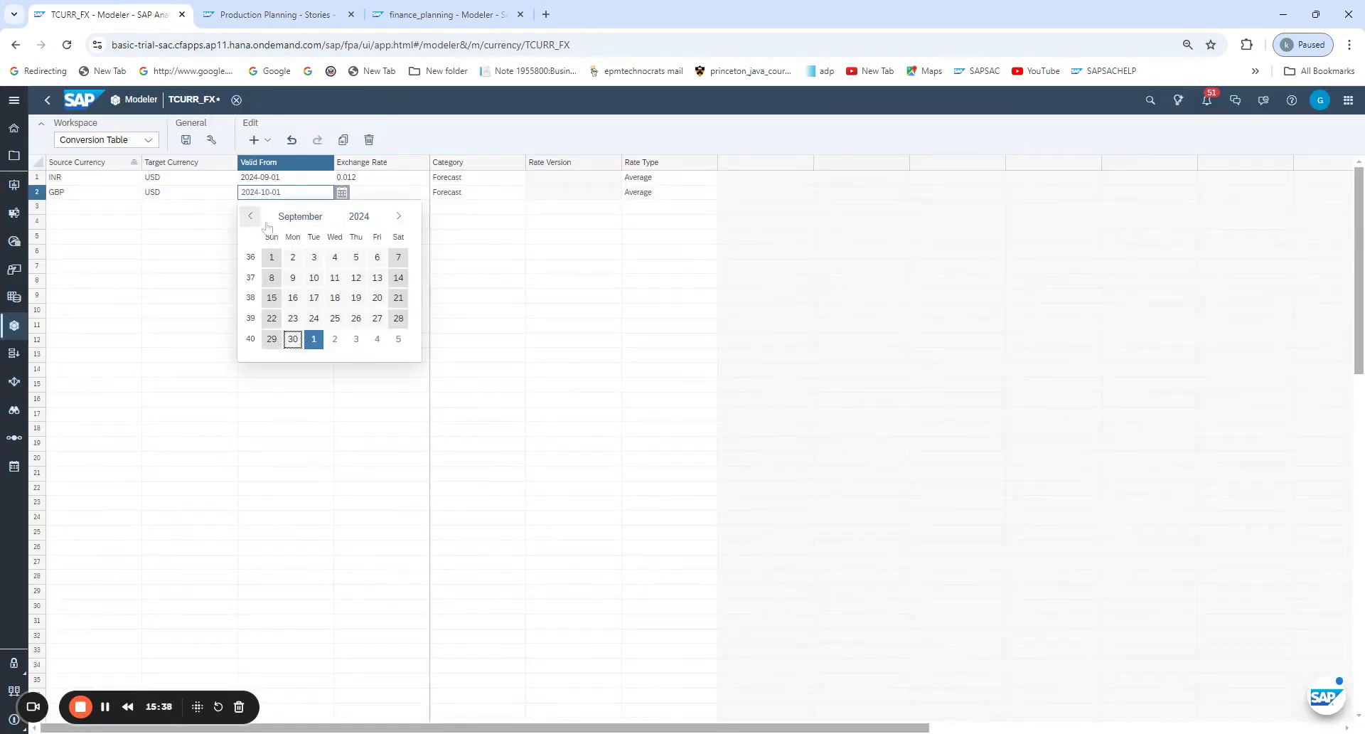
pyautogui.click(271, 258)
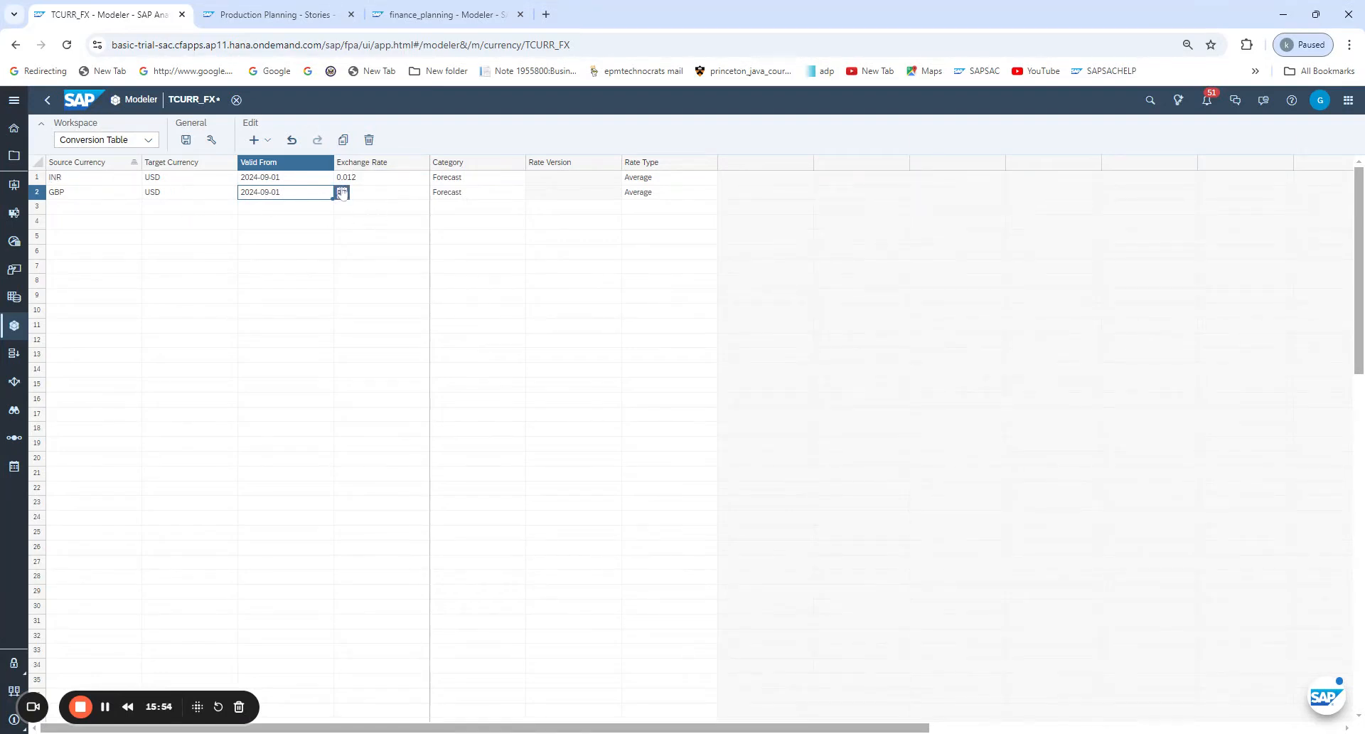
# Save the TCURR_FX conversion table and return to the Production Planning story
pyautogui.click(186, 139)
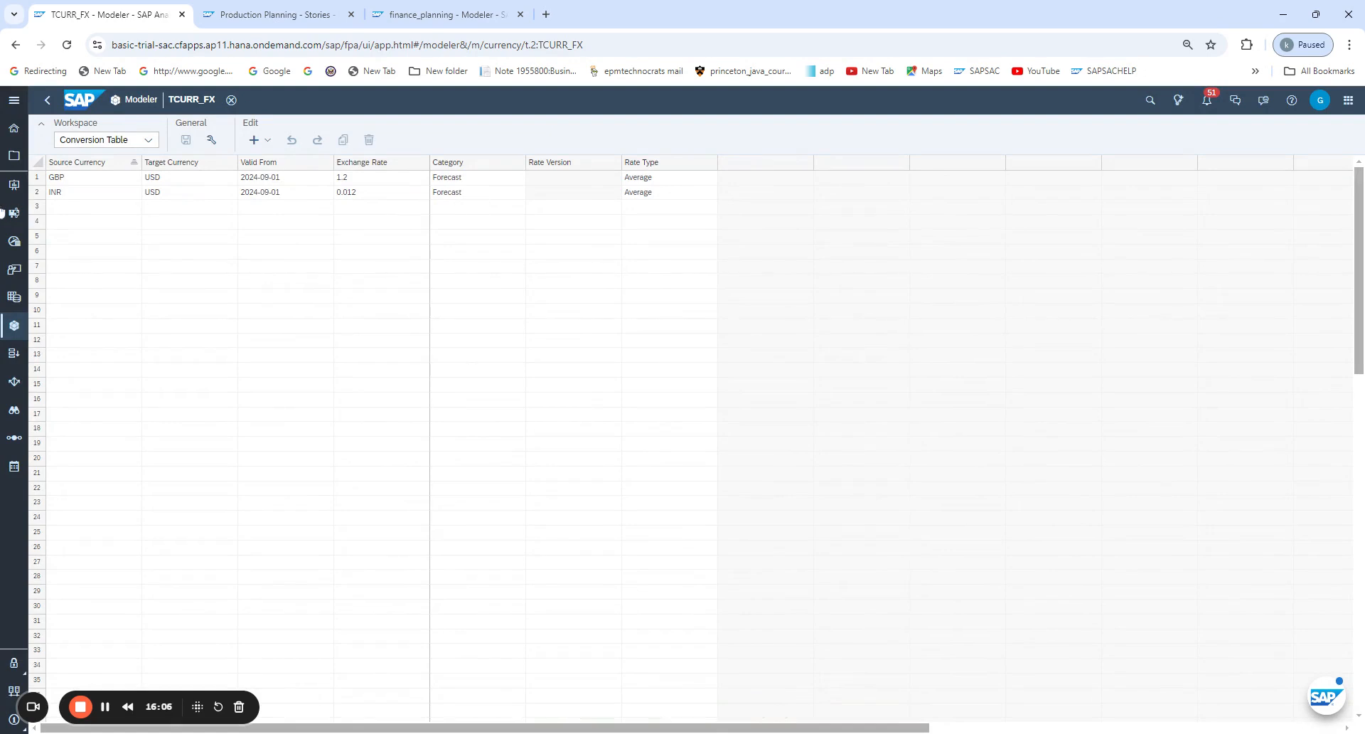
pyautogui.click(280, 15)
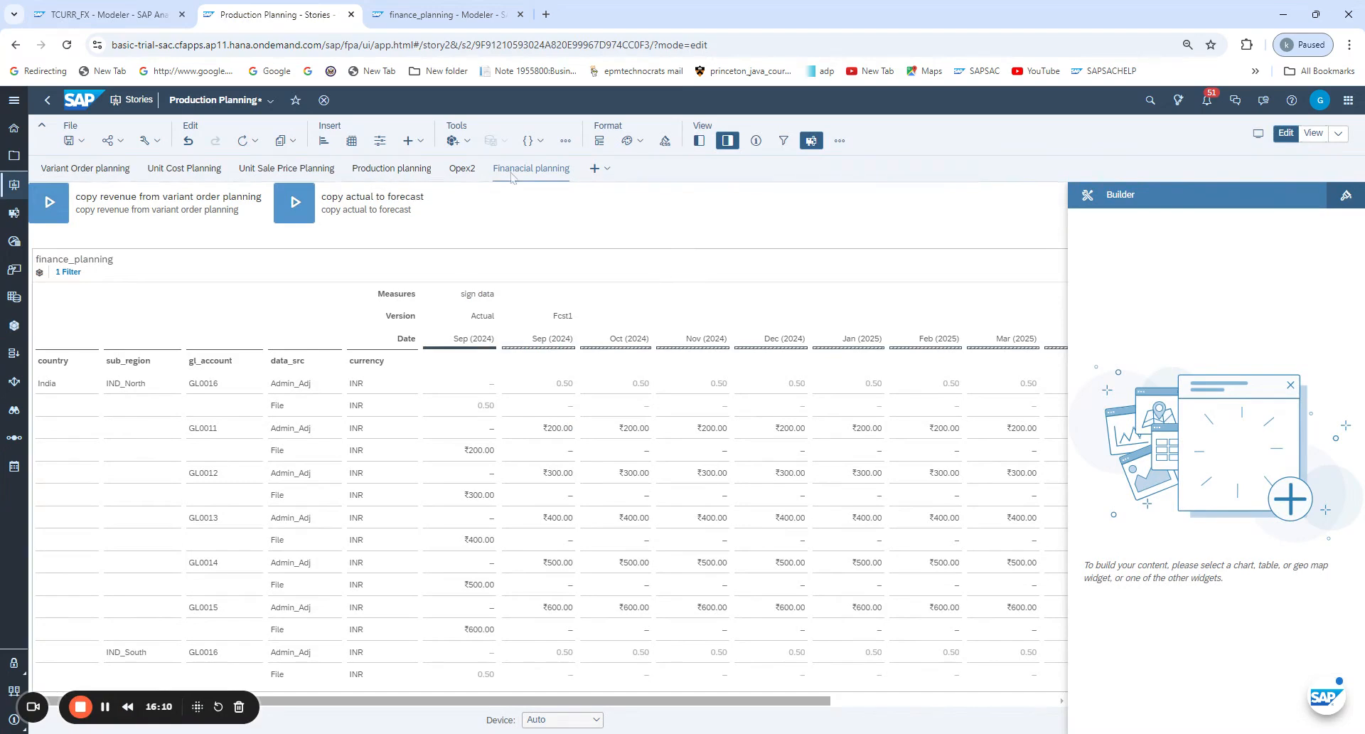
# Switch to the Modeler, reopen the finance_planning model and show its currency conversion preferences
pyautogui.click(470, 14)
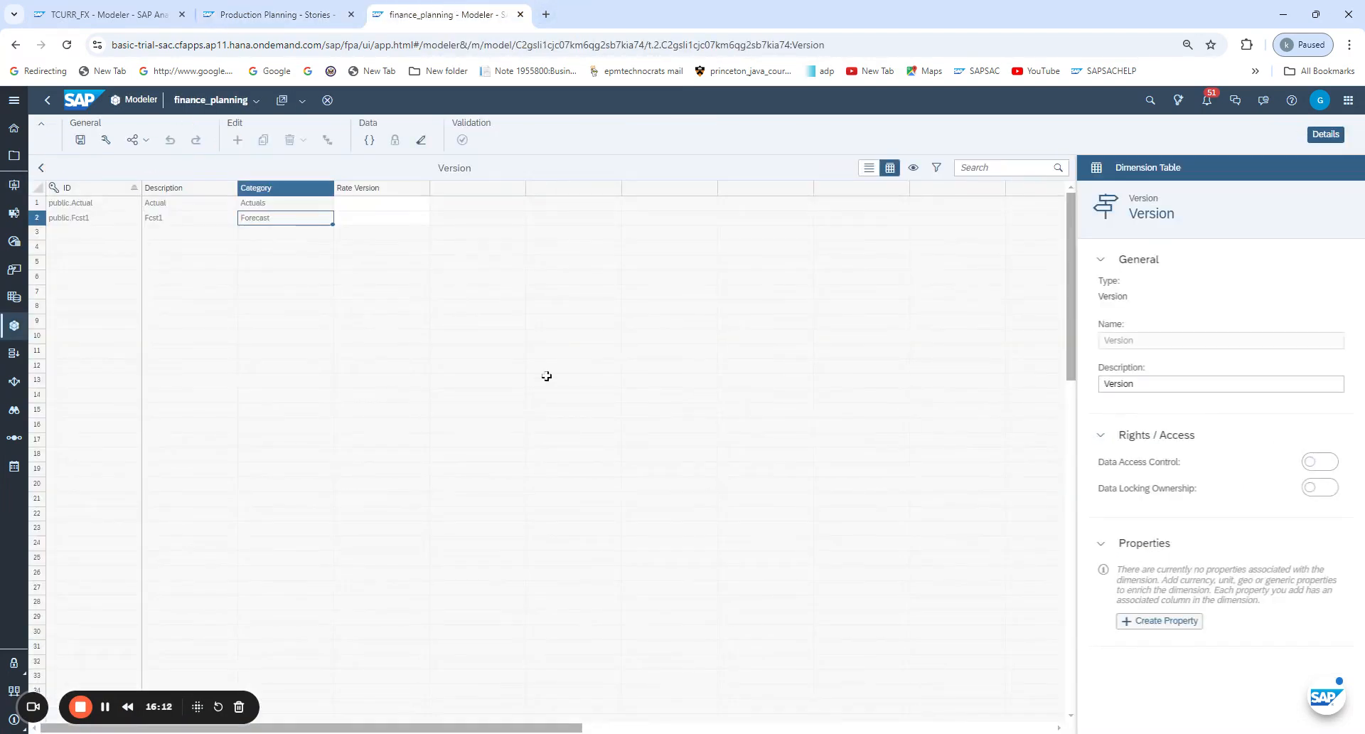
pyautogui.click(47, 100)
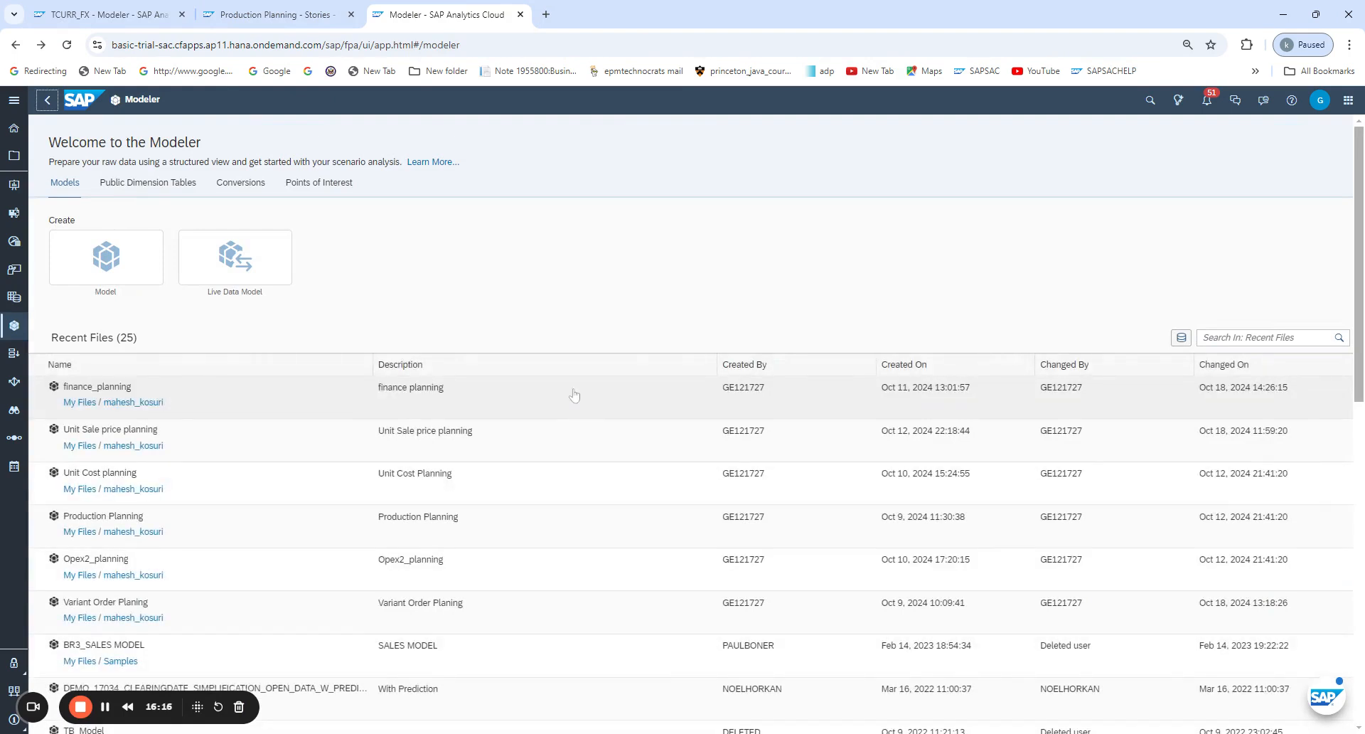
pyautogui.click(89, 387)
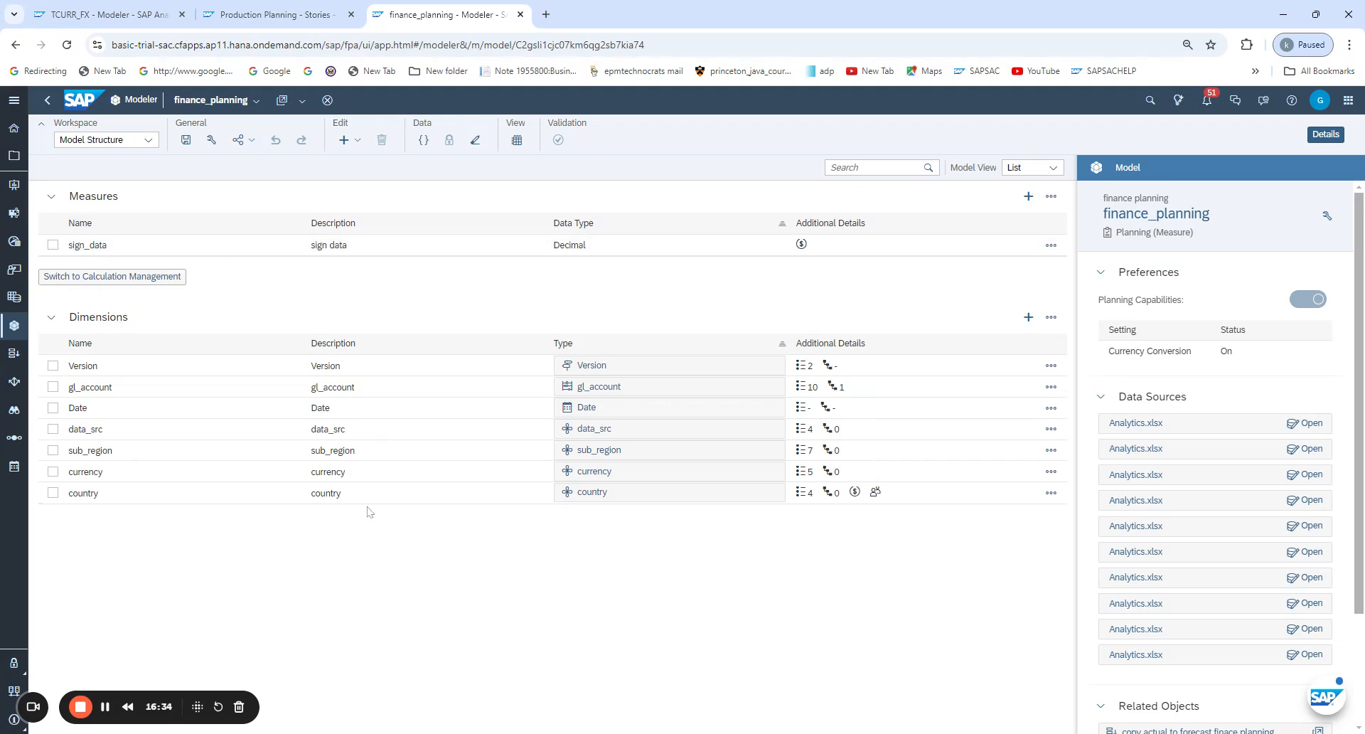
pyautogui.click(211, 141)
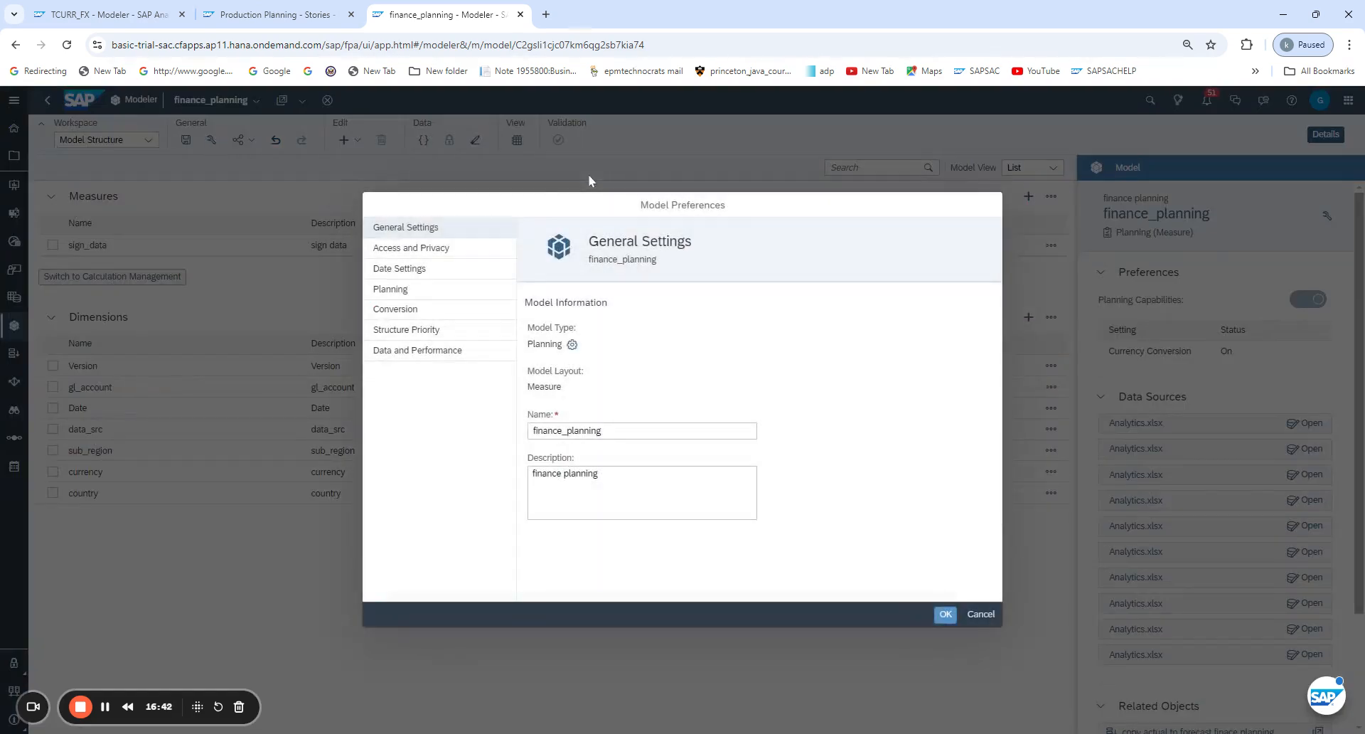
pyautogui.click(425, 310)
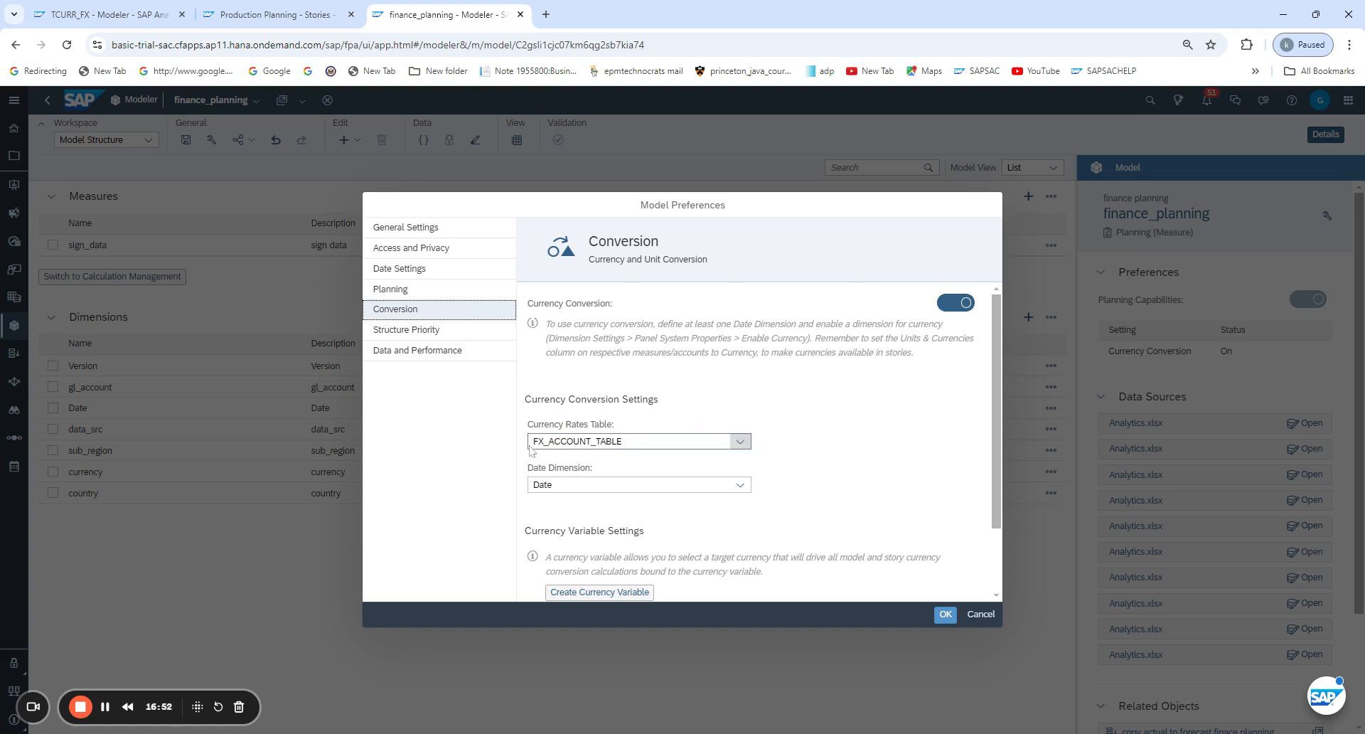
# Set the model's currency rates table to TCURR_FX and apply the preferences
pyautogui.click(740, 443)
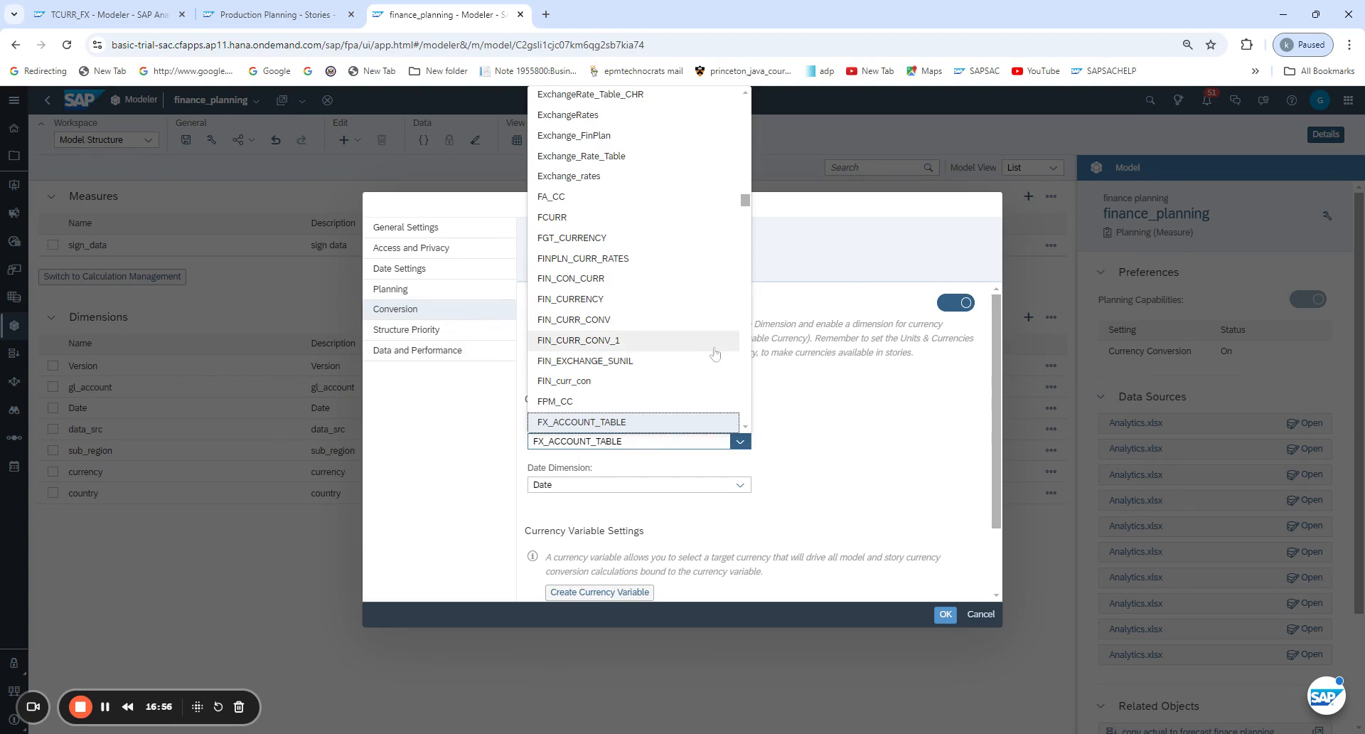
pyautogui.scroll(-15, 715, 354)
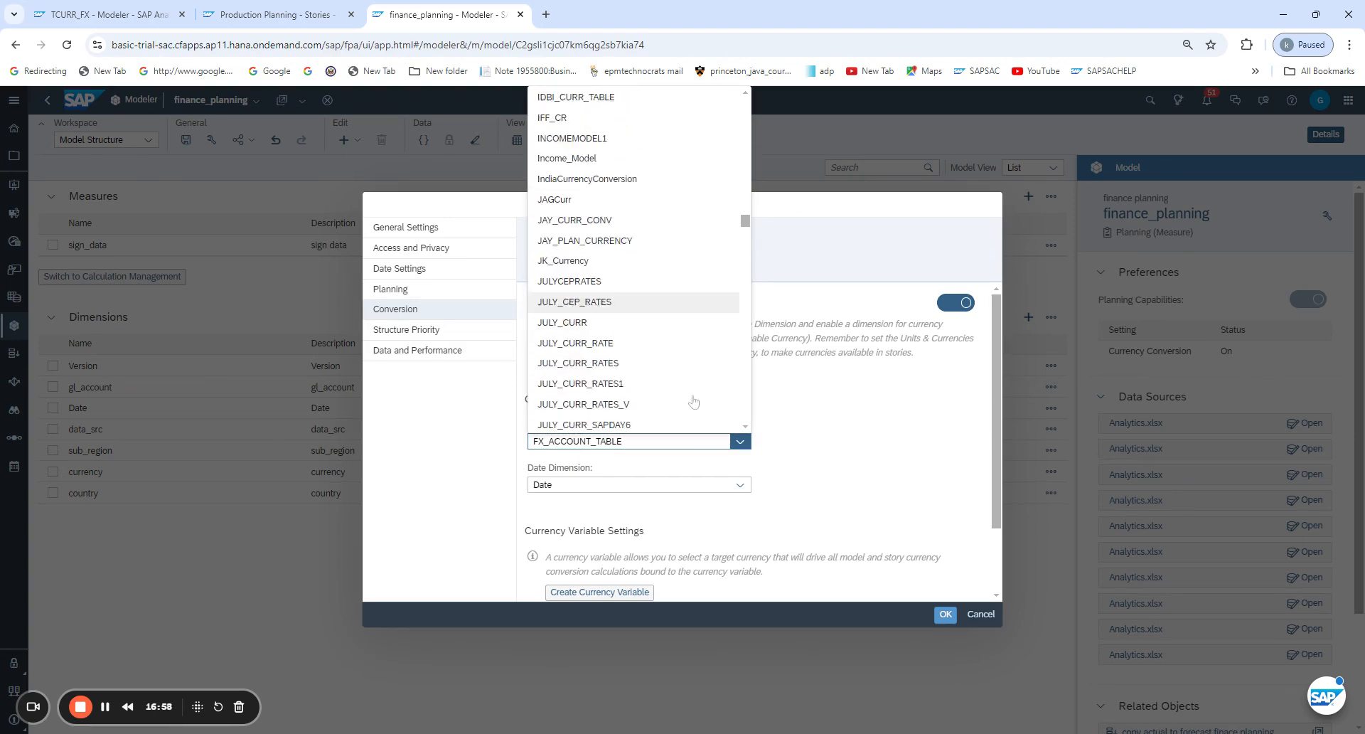
pyautogui.scroll(-15, 694, 402)
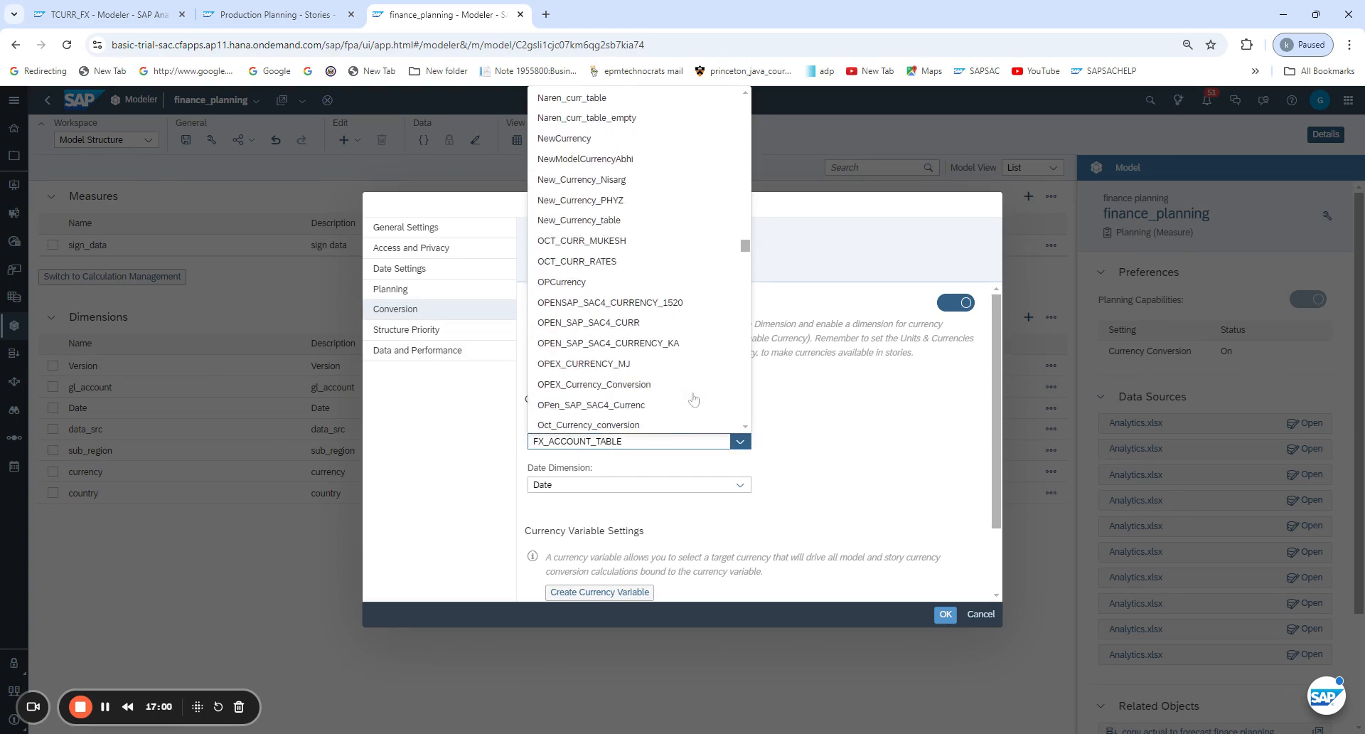
pyautogui.scroll(-15, 694, 399)
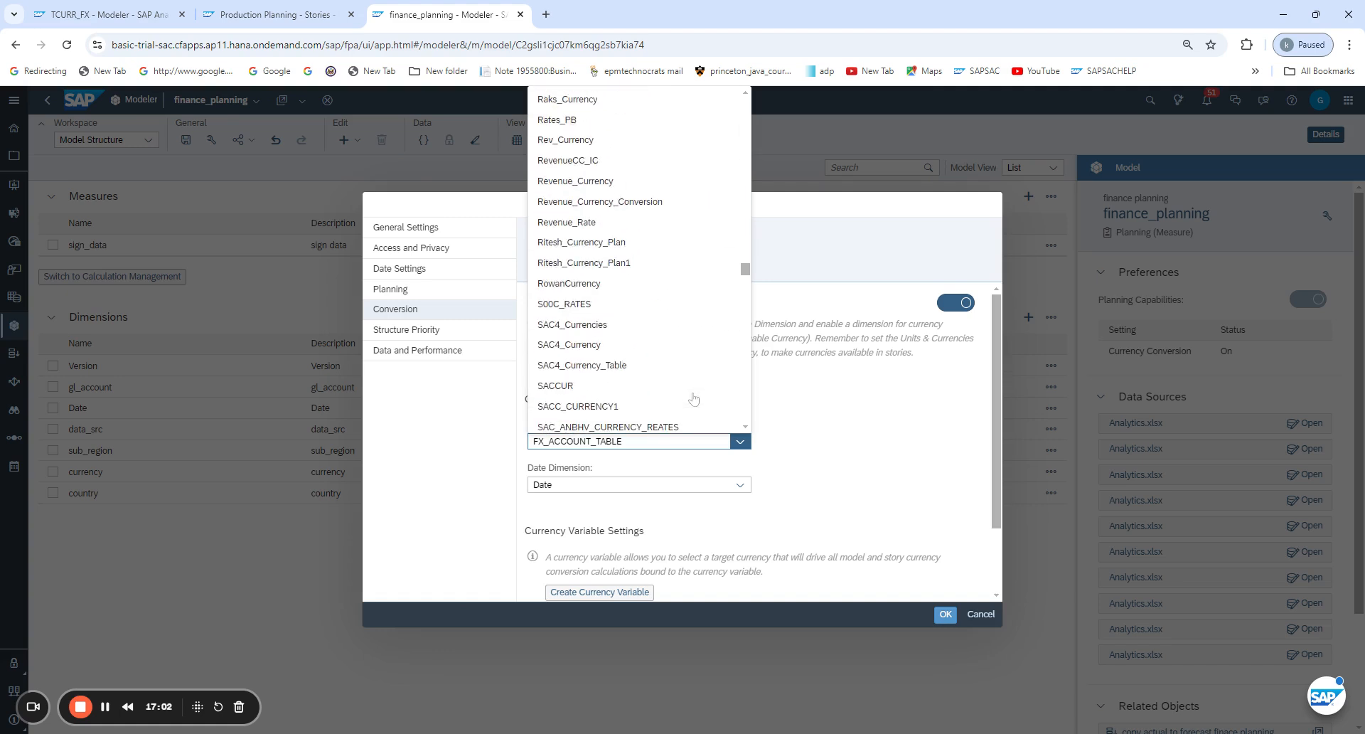
pyautogui.scroll(-10, 694, 399)
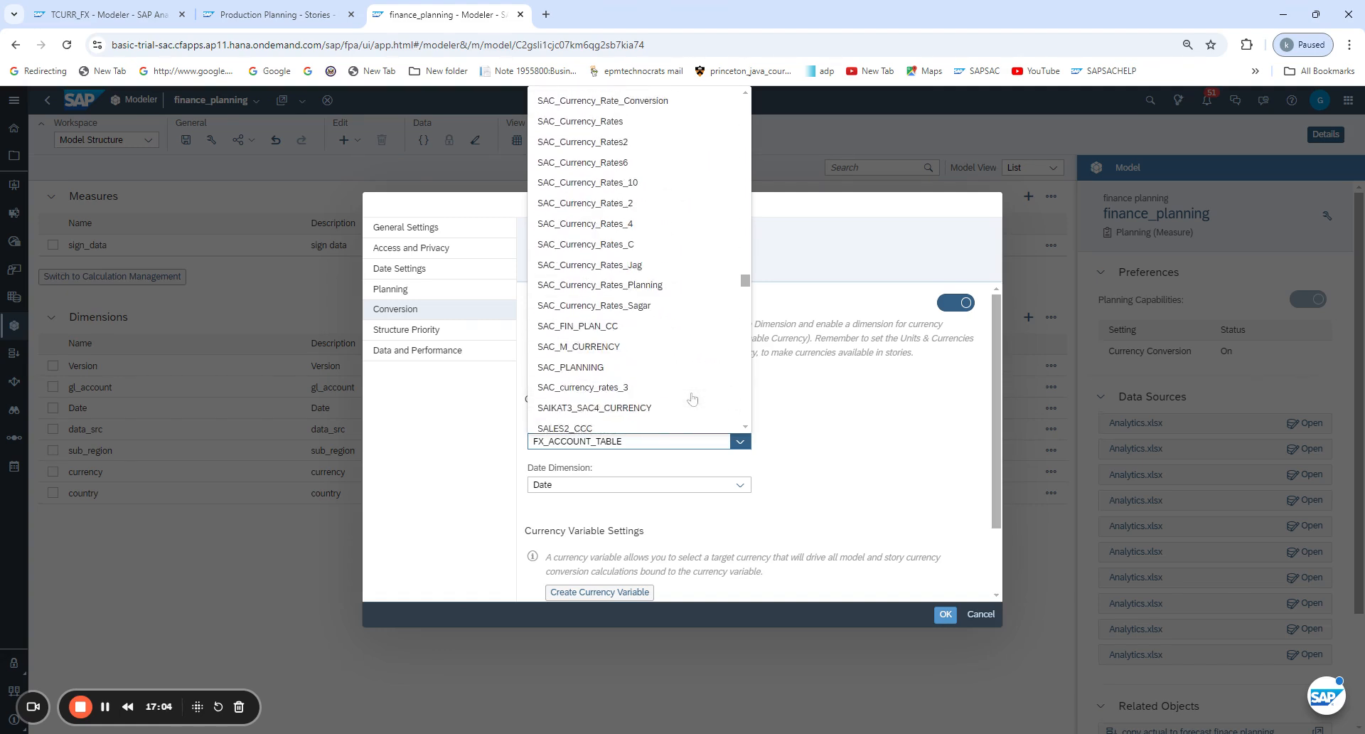
pyautogui.scroll(-10, 692, 398)
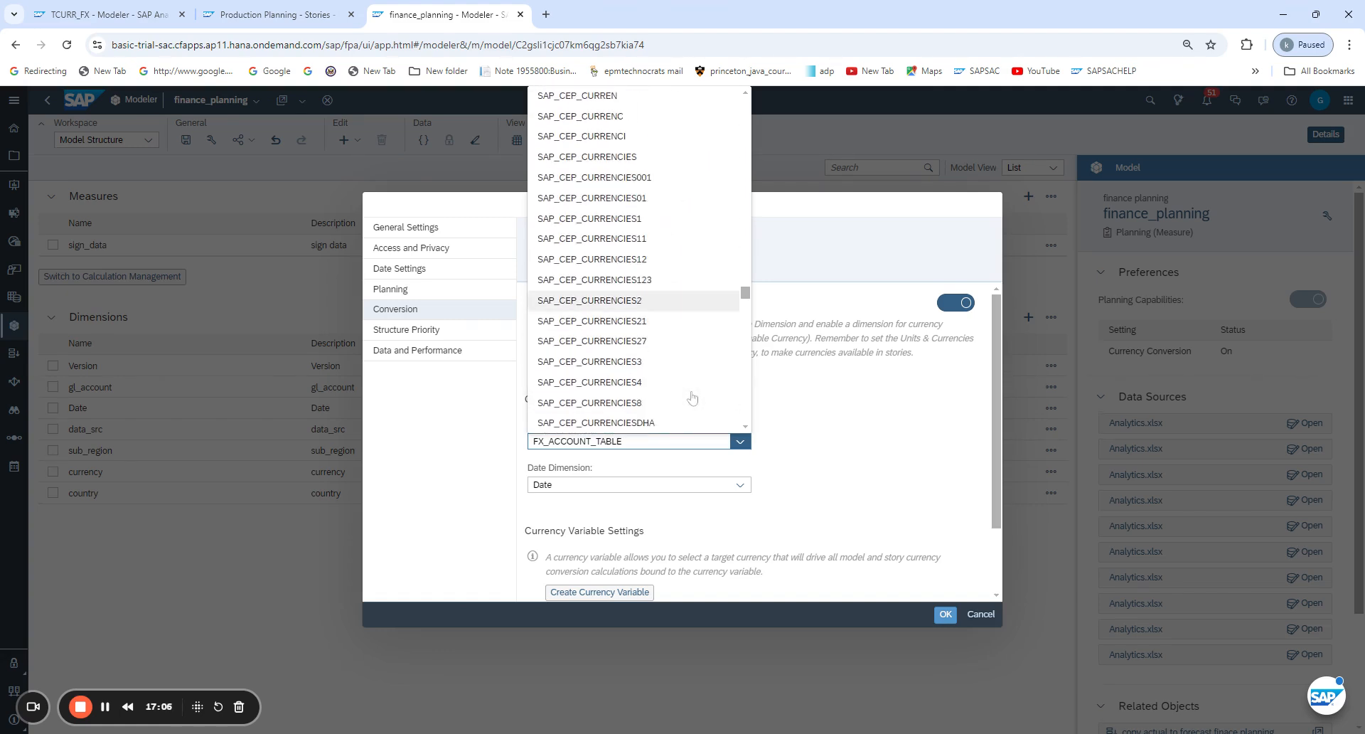
pyautogui.scroll(-3, 693, 399)
pyautogui.scroll(-10, 692, 399)
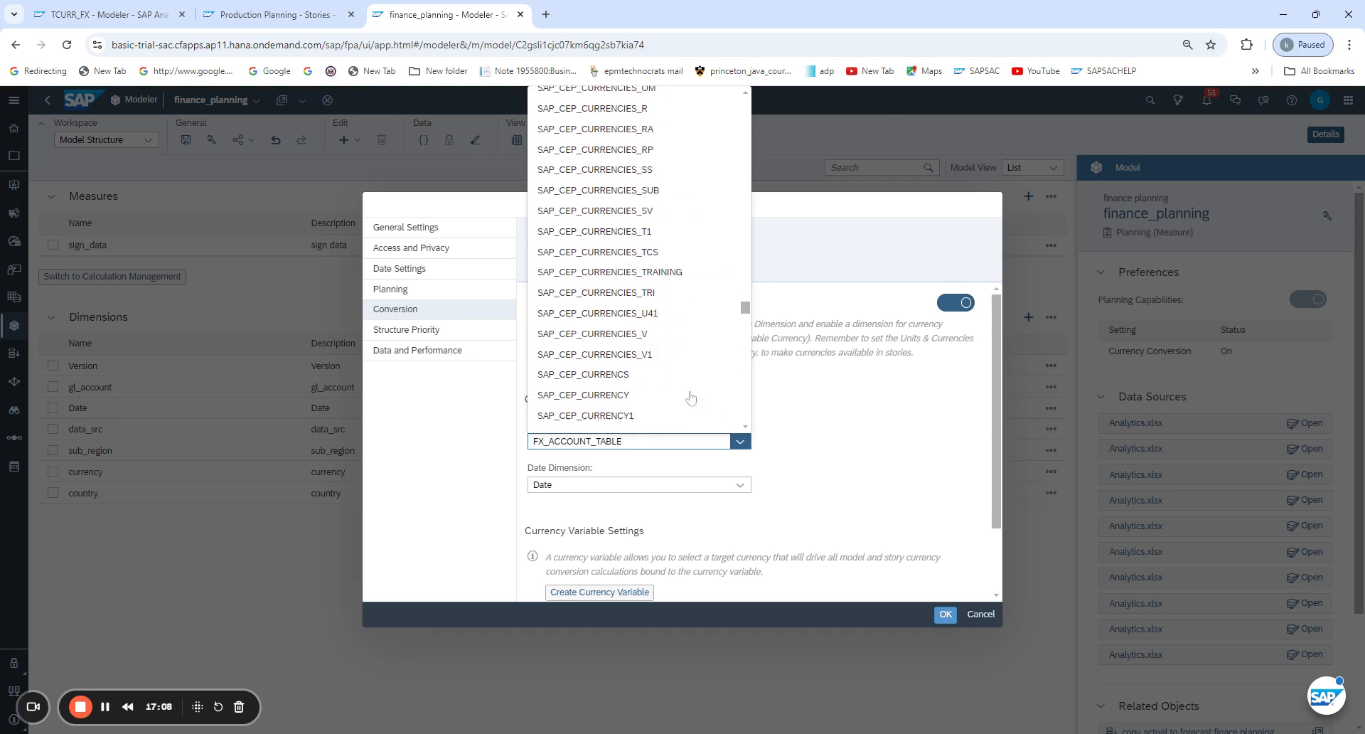
pyautogui.scroll(-12, 684, 400)
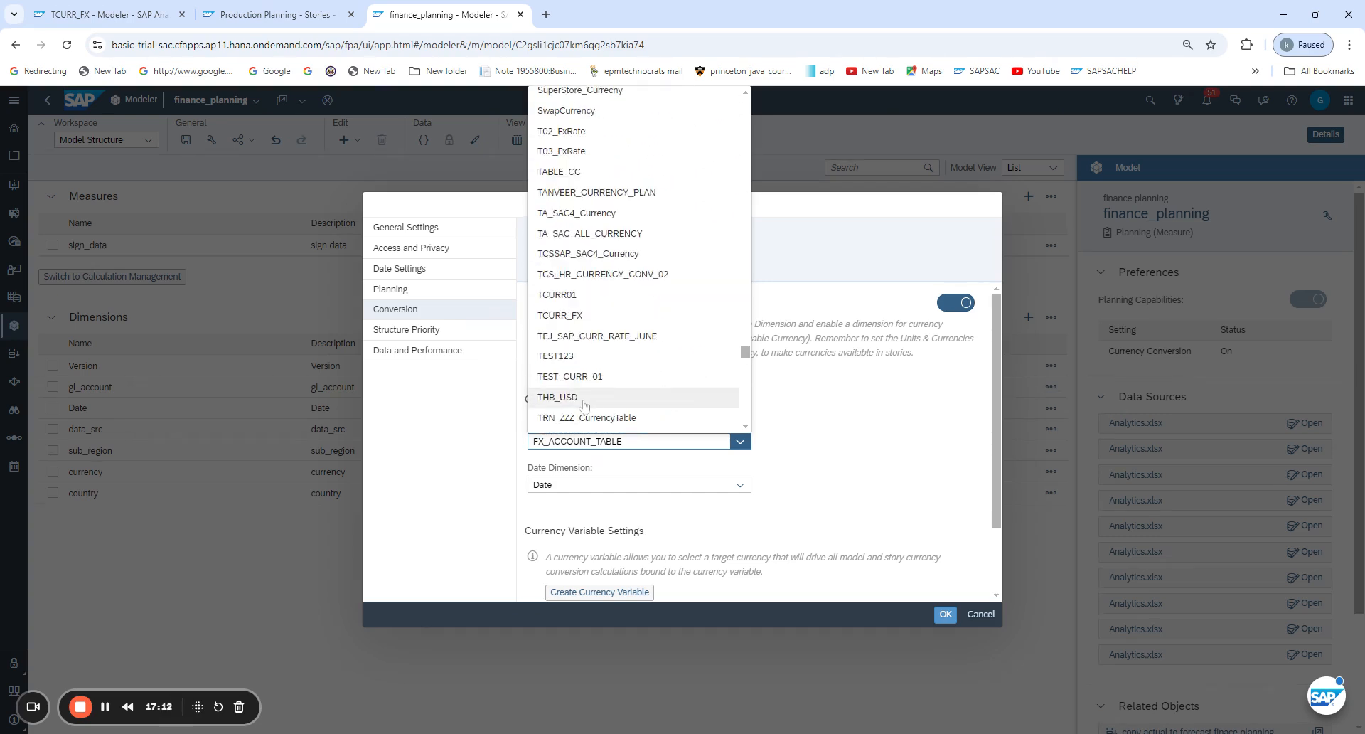
pyautogui.click(562, 315)
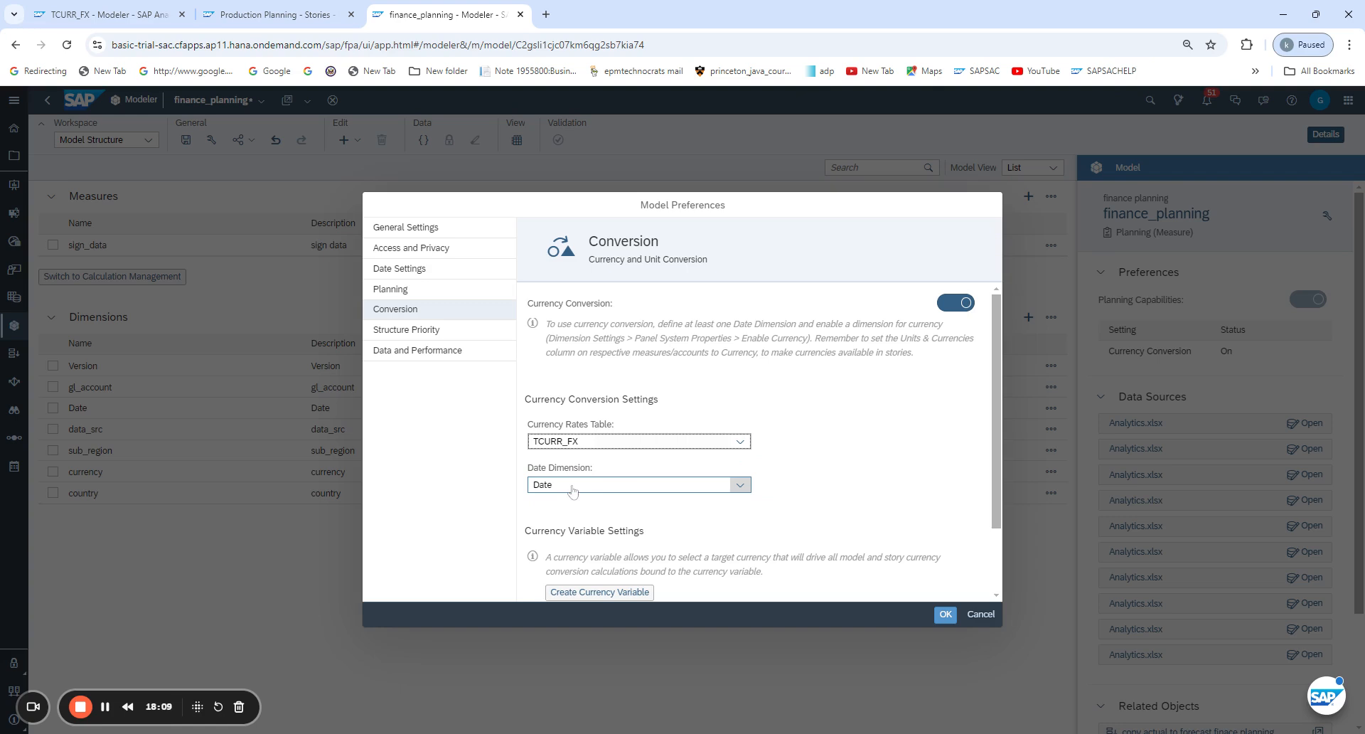
pyautogui.scroll(-2, 668, 490)
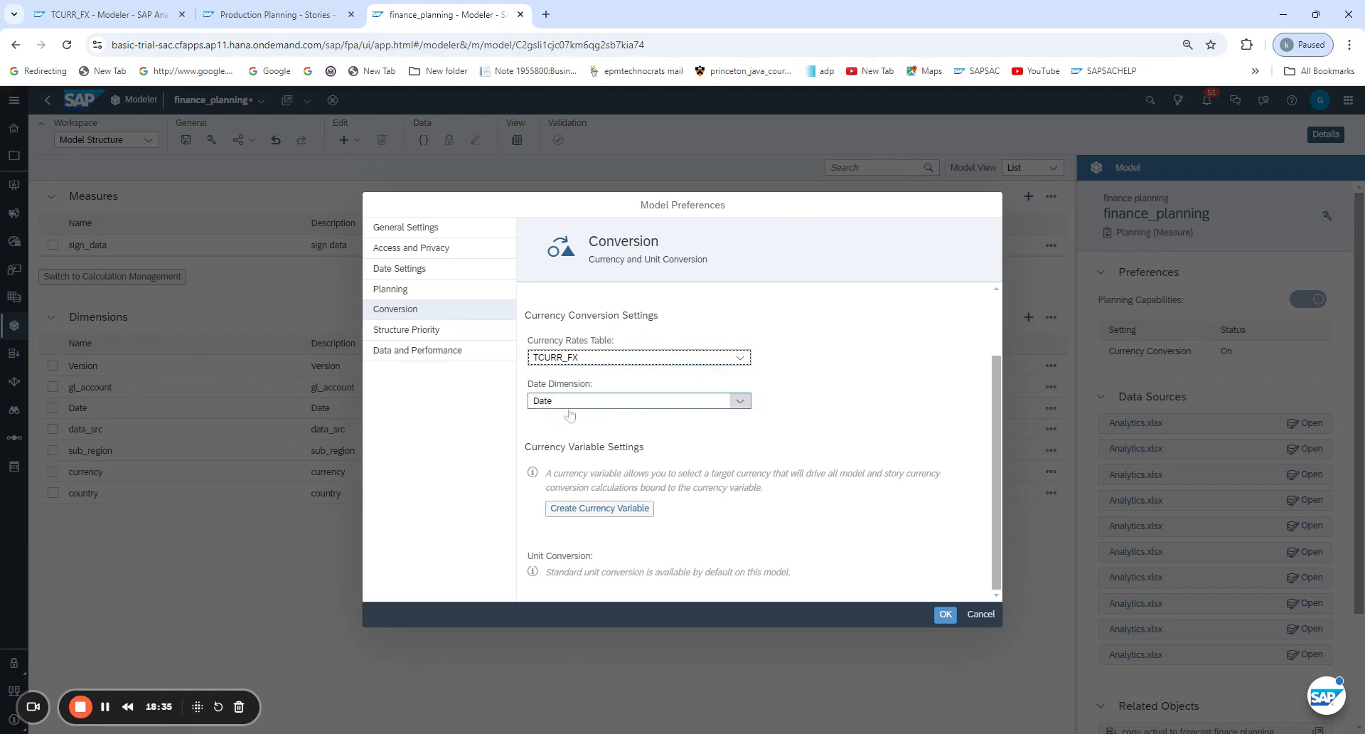
pyautogui.scroll(2, 715, 453)
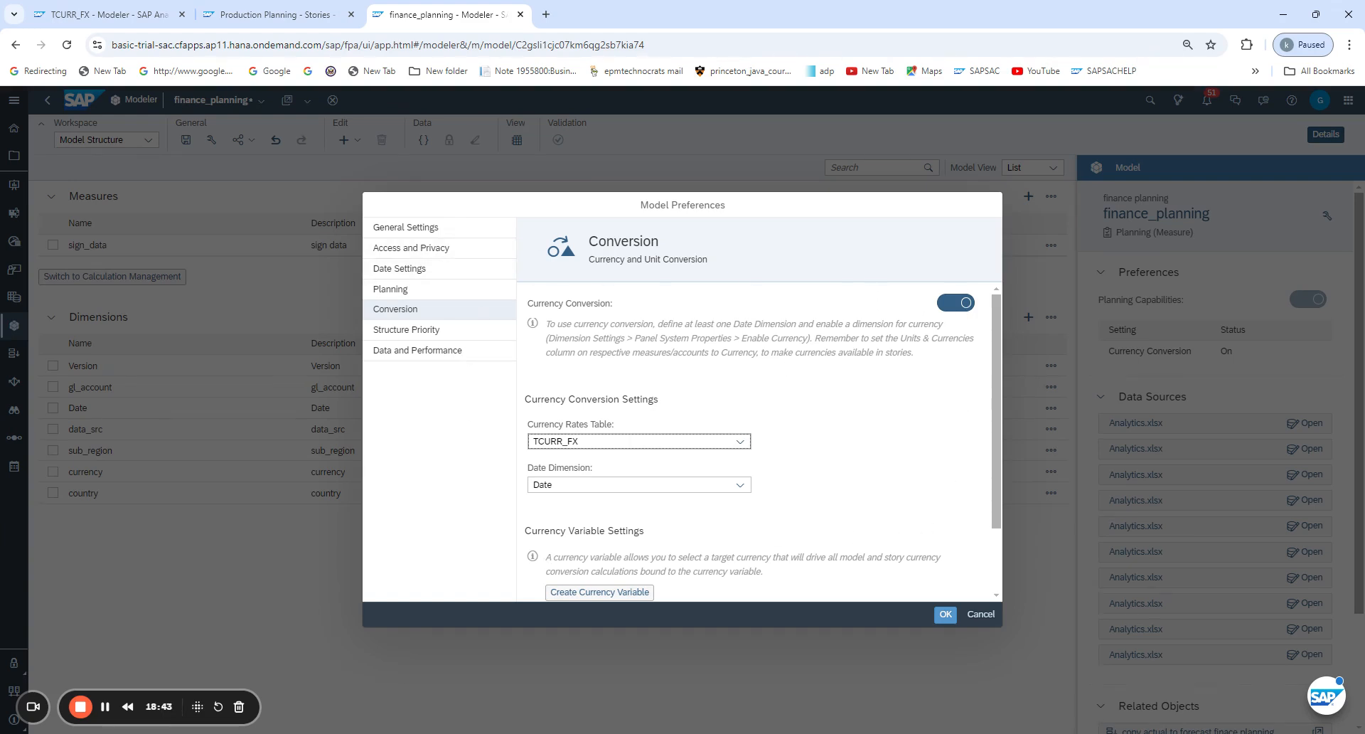
pyautogui.click(946, 614)
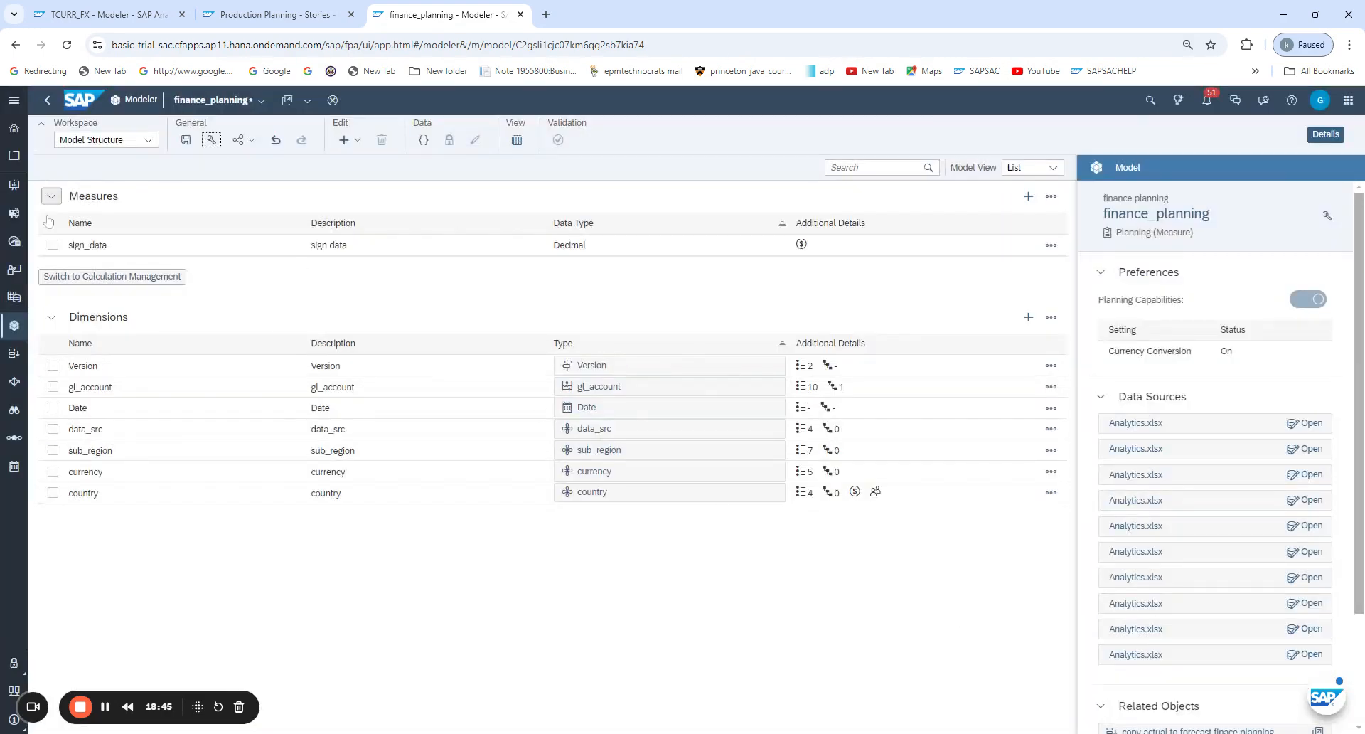
# Examine the unit and currency settings of the sign_data measure, then hide the details
pyautogui.click(103, 249)
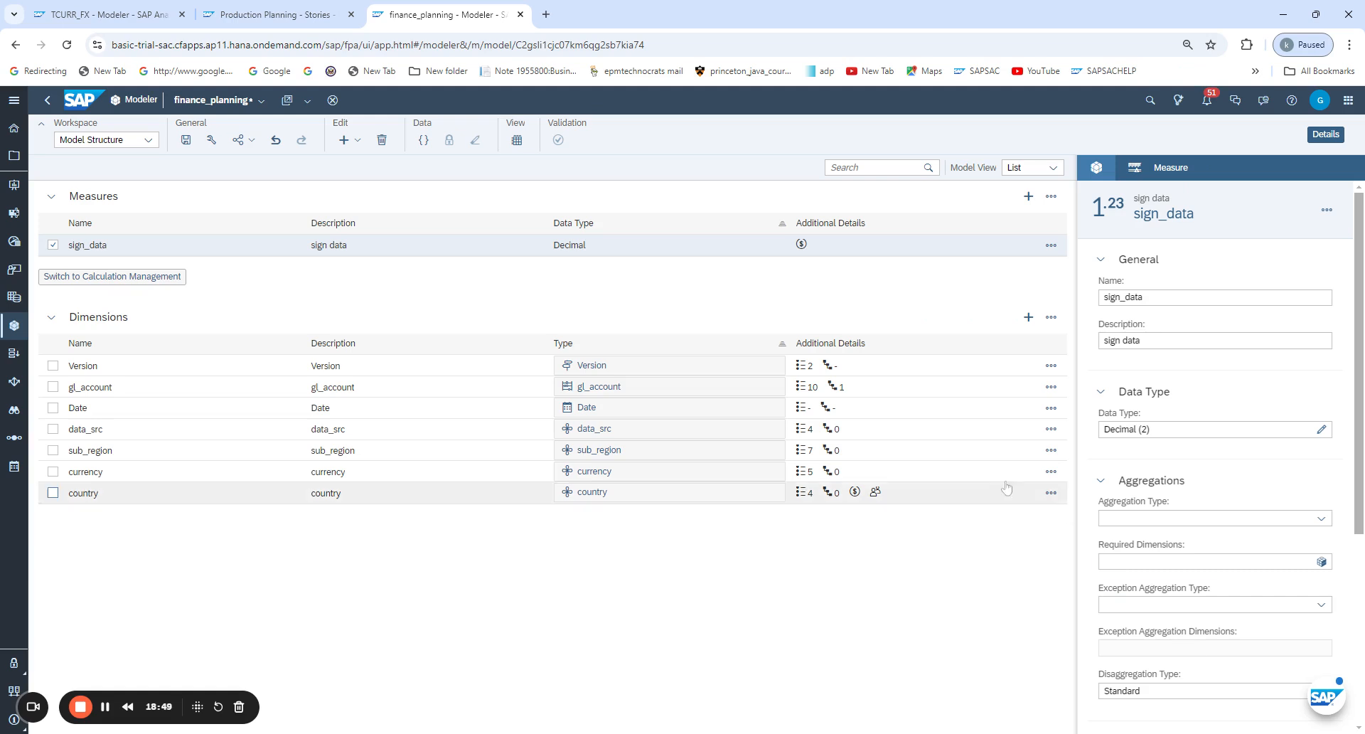
pyautogui.scroll(-4, 1191, 544)
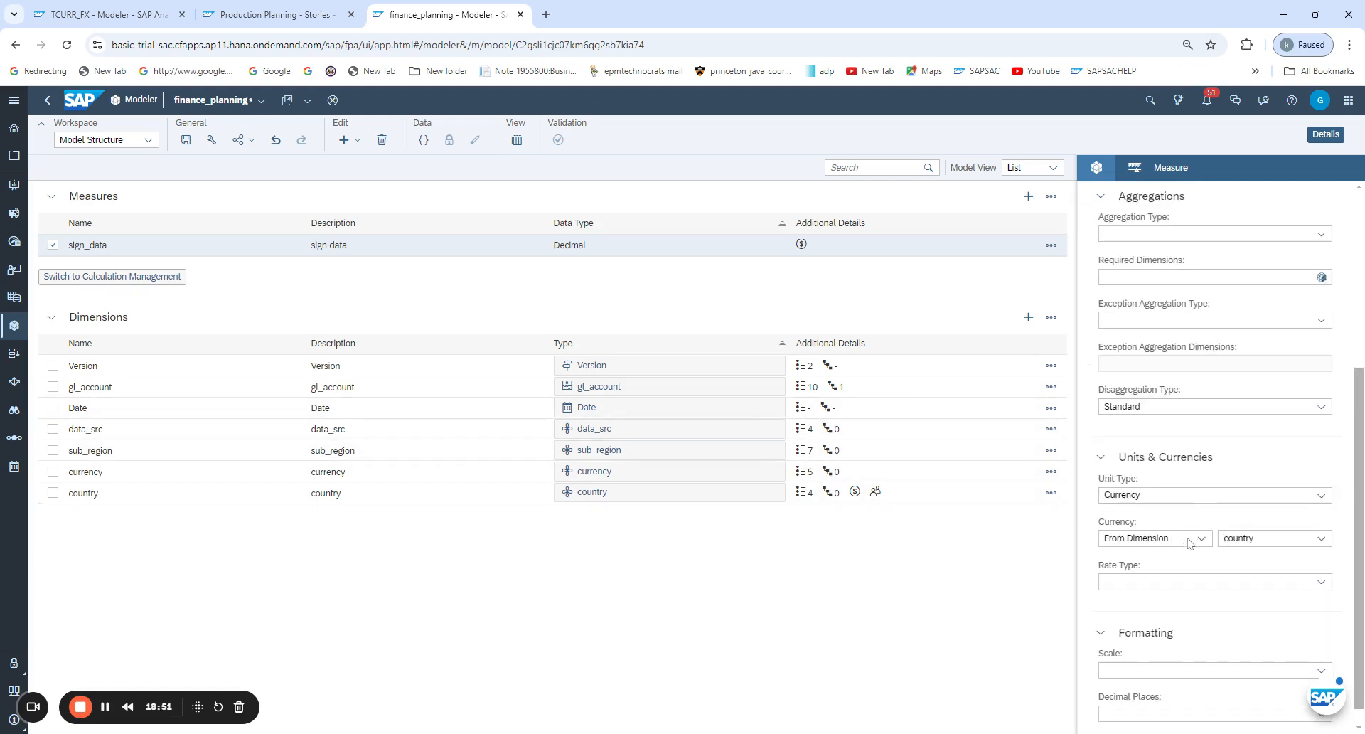
pyautogui.press('Tab')
pyautogui.press('Tab')
pyautogui.click(1329, 139)
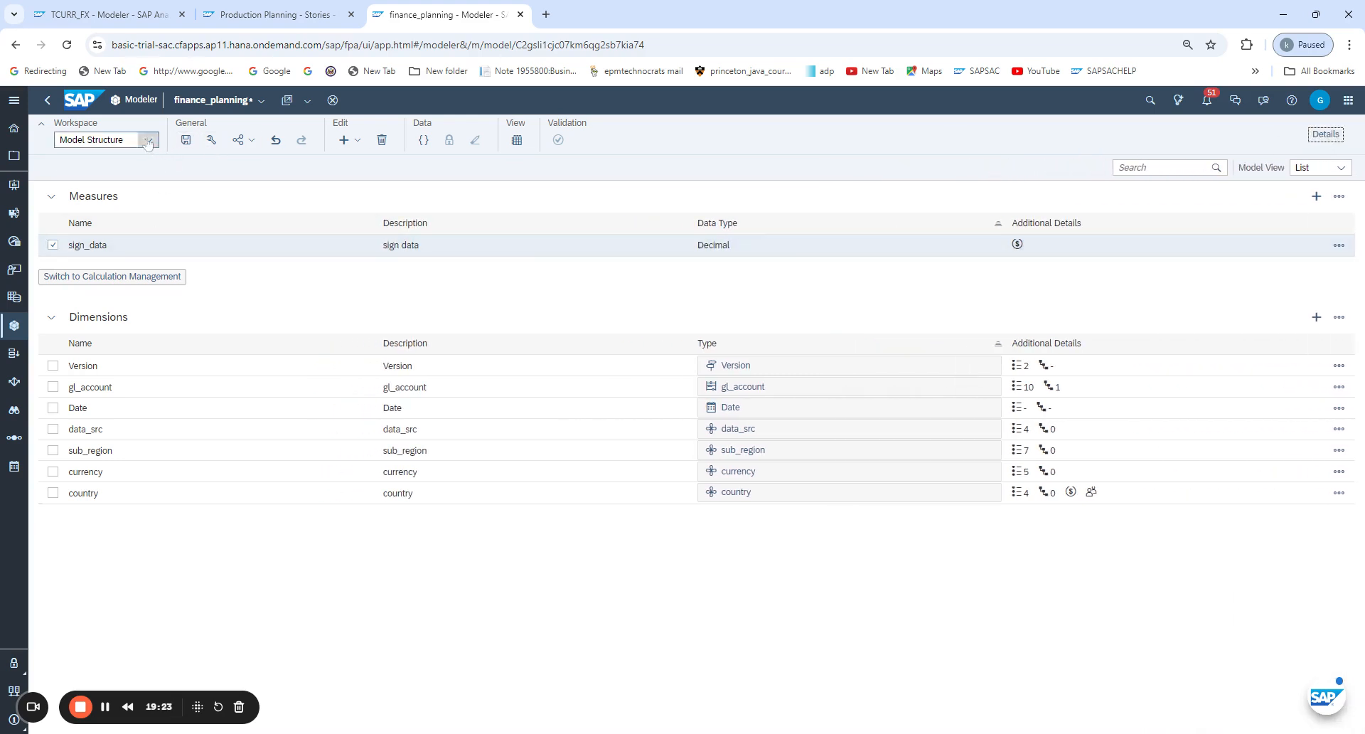
# Save the finance_planning model from its Model Structure workspace
pyautogui.click(106, 140)
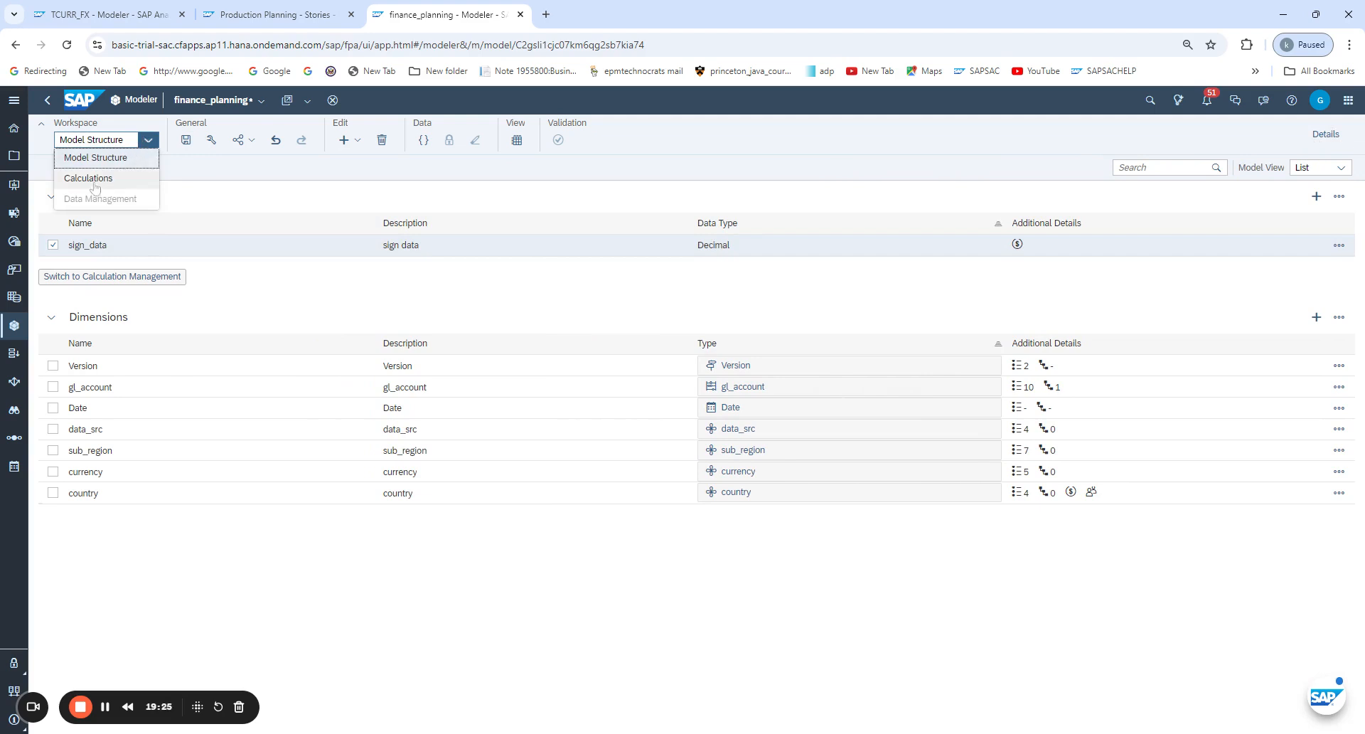
pyautogui.click(95, 158)
pyautogui.click(186, 142)
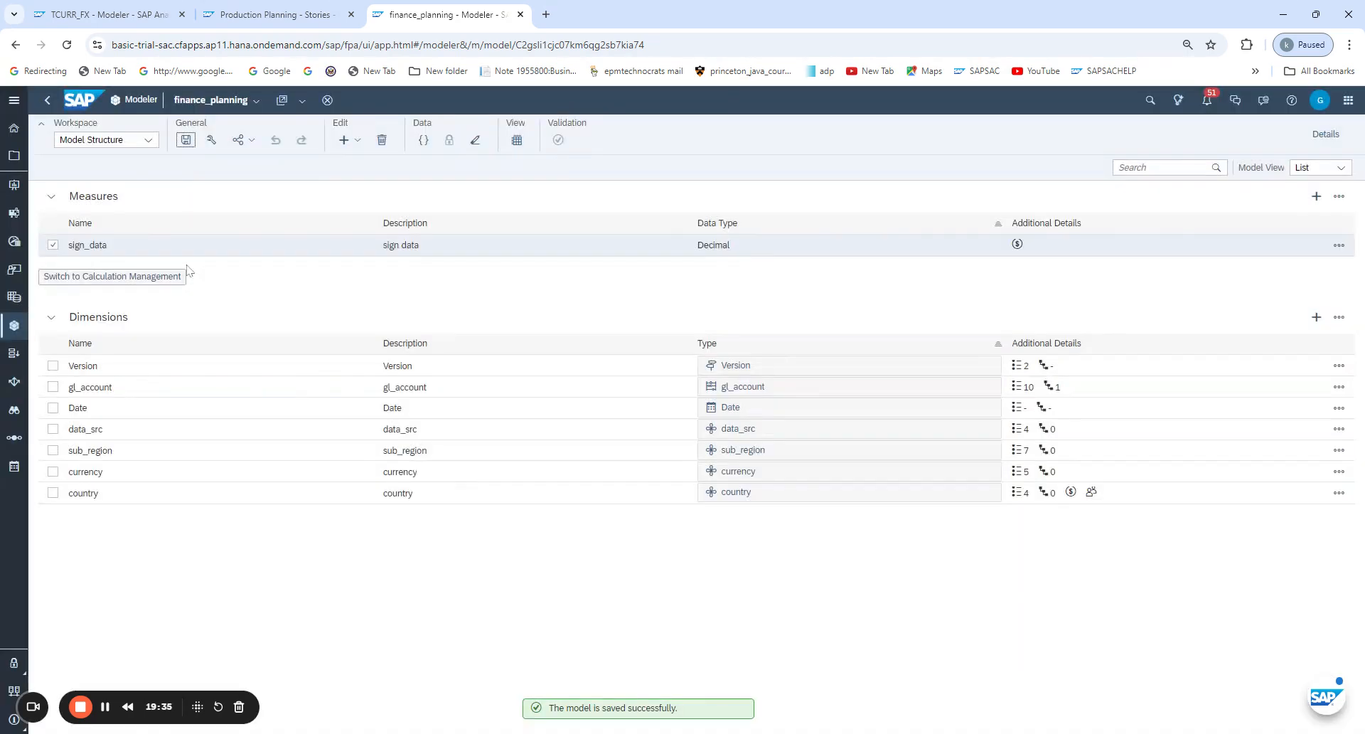
# Delete the existing fx conversion measure in the Calculations workspace and save the model
pyautogui.click(148, 140)
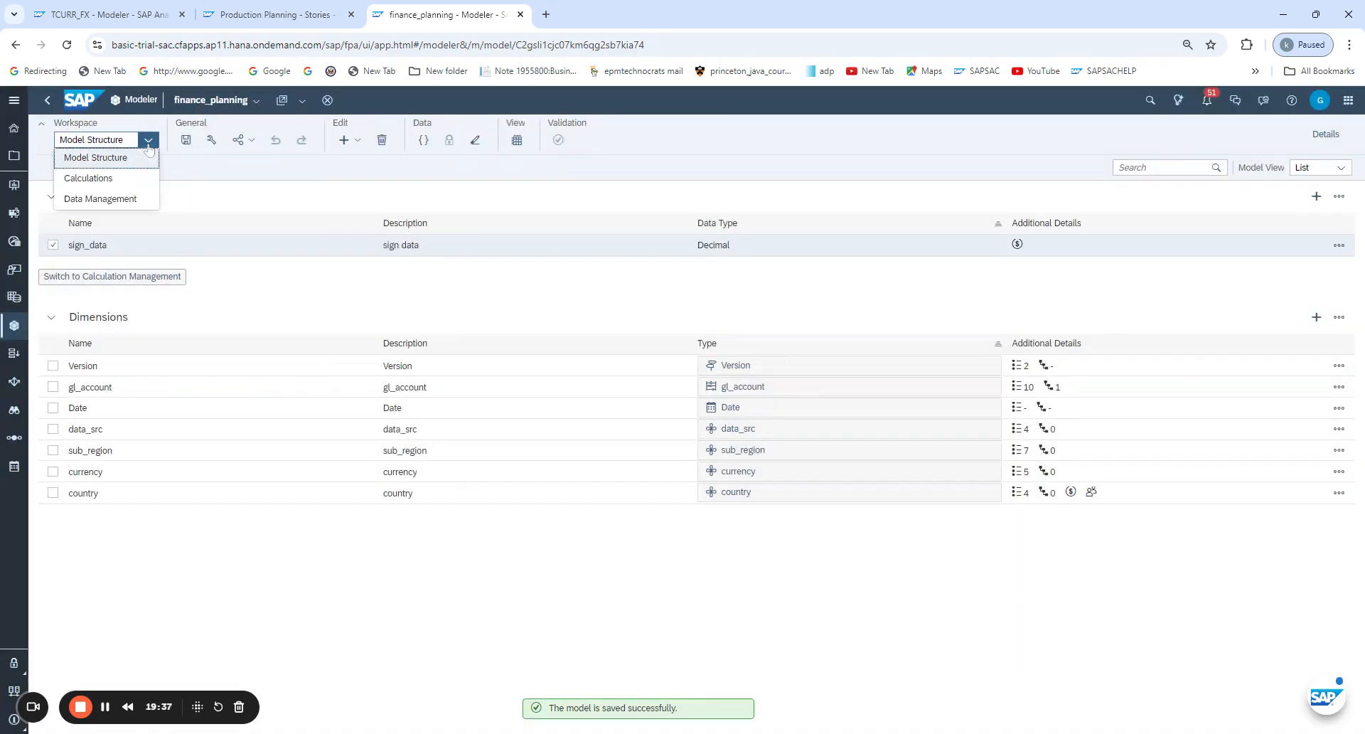
pyautogui.click(100, 181)
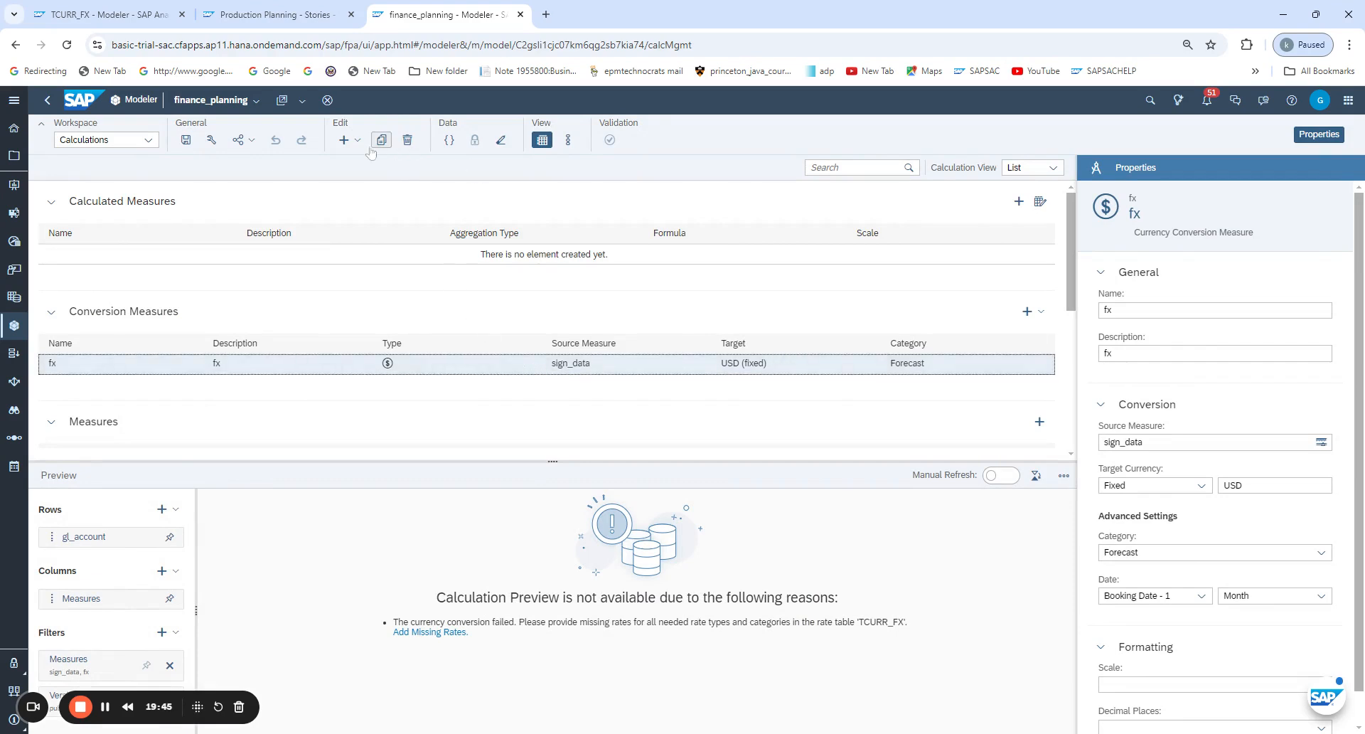
pyautogui.click(408, 141)
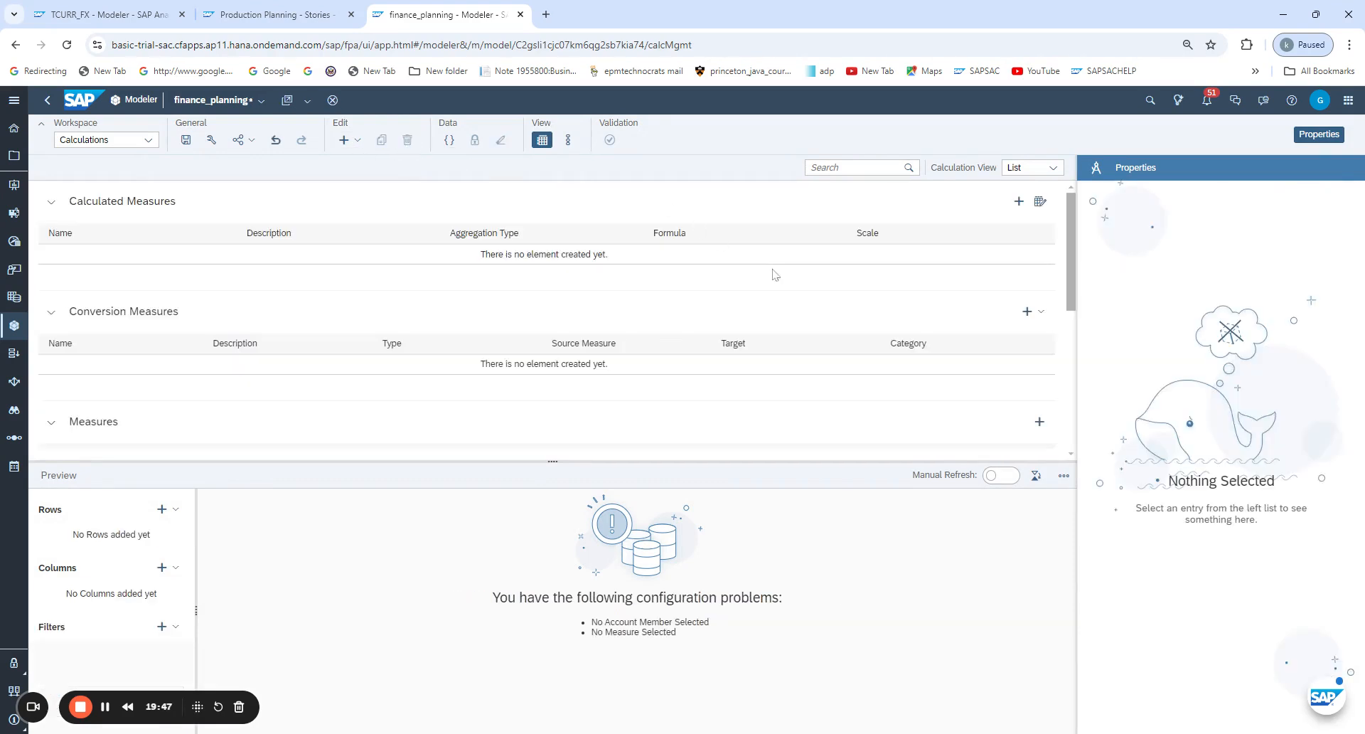
pyautogui.click(184, 142)
# Add a new currency conversion measure to the finance_planning model
pyautogui.click(1042, 313)
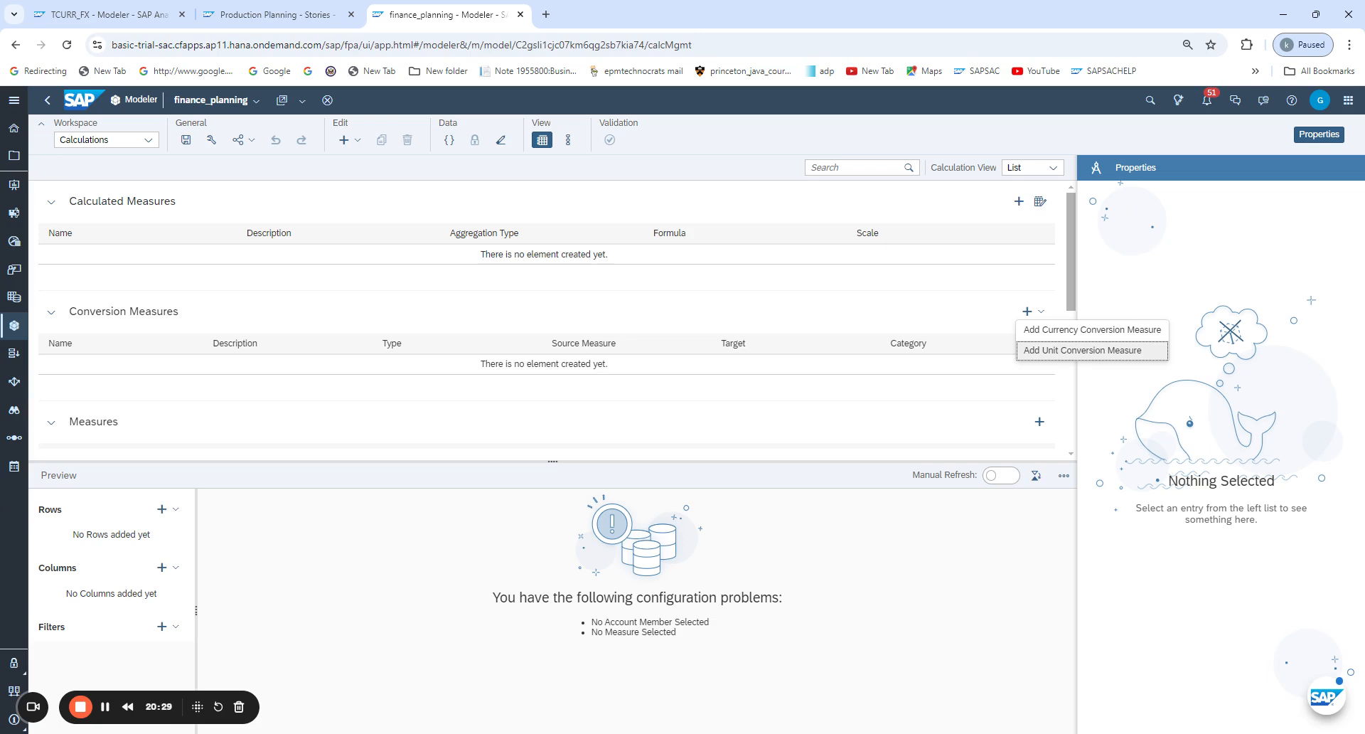
pyautogui.click(1076, 330)
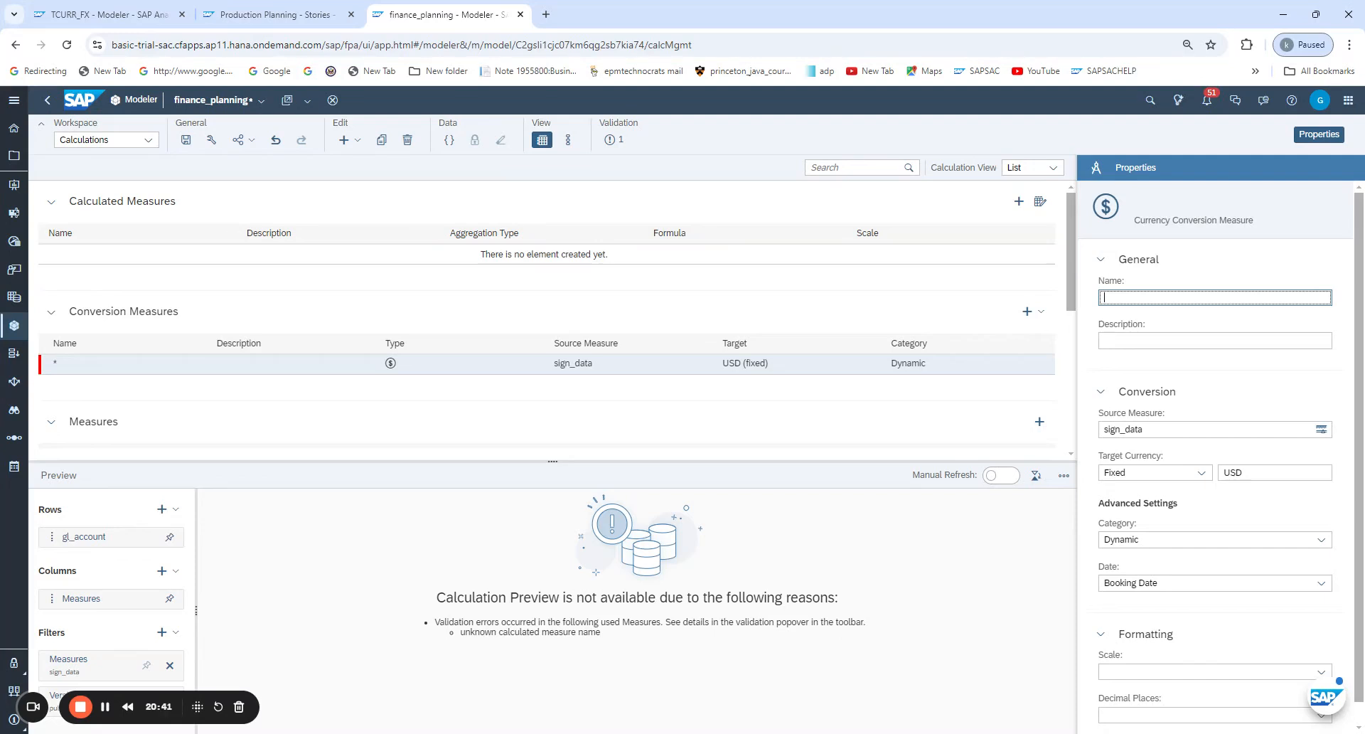
pyautogui.write('C')
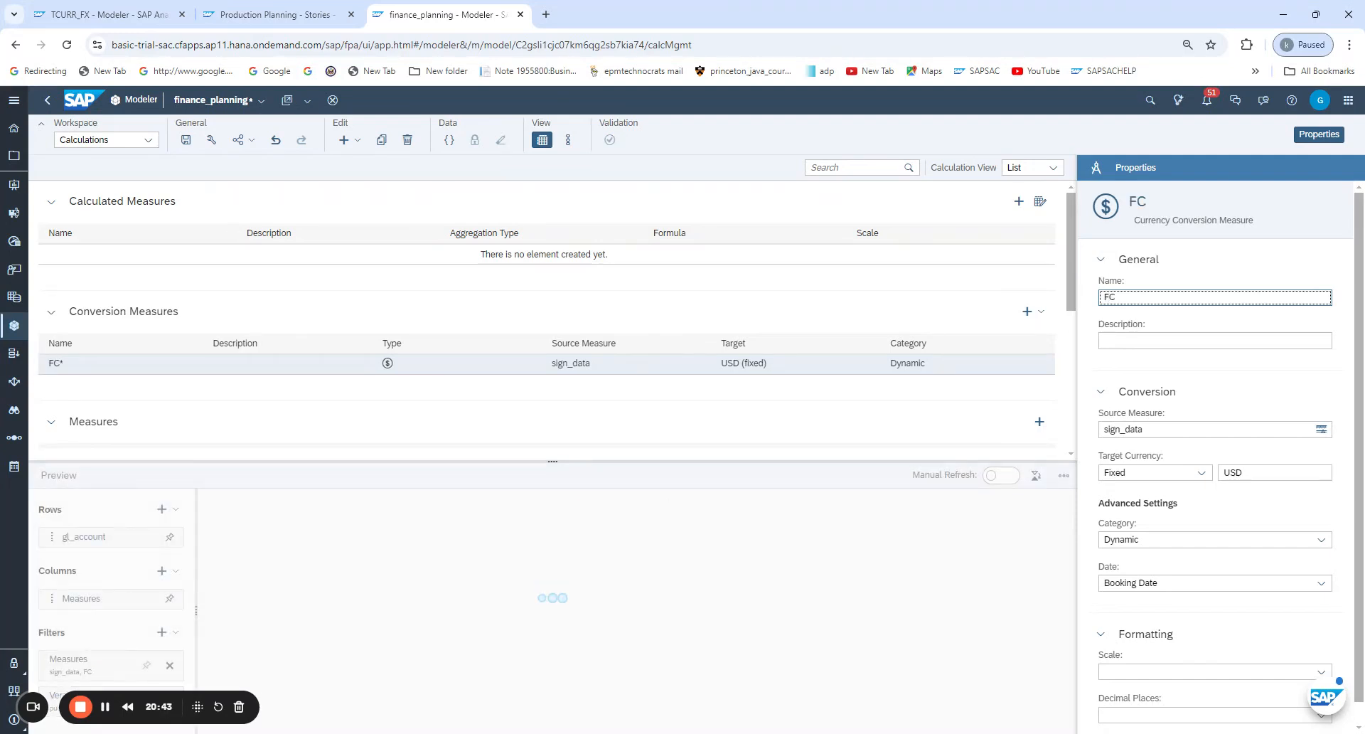
pyautogui.write('X V')
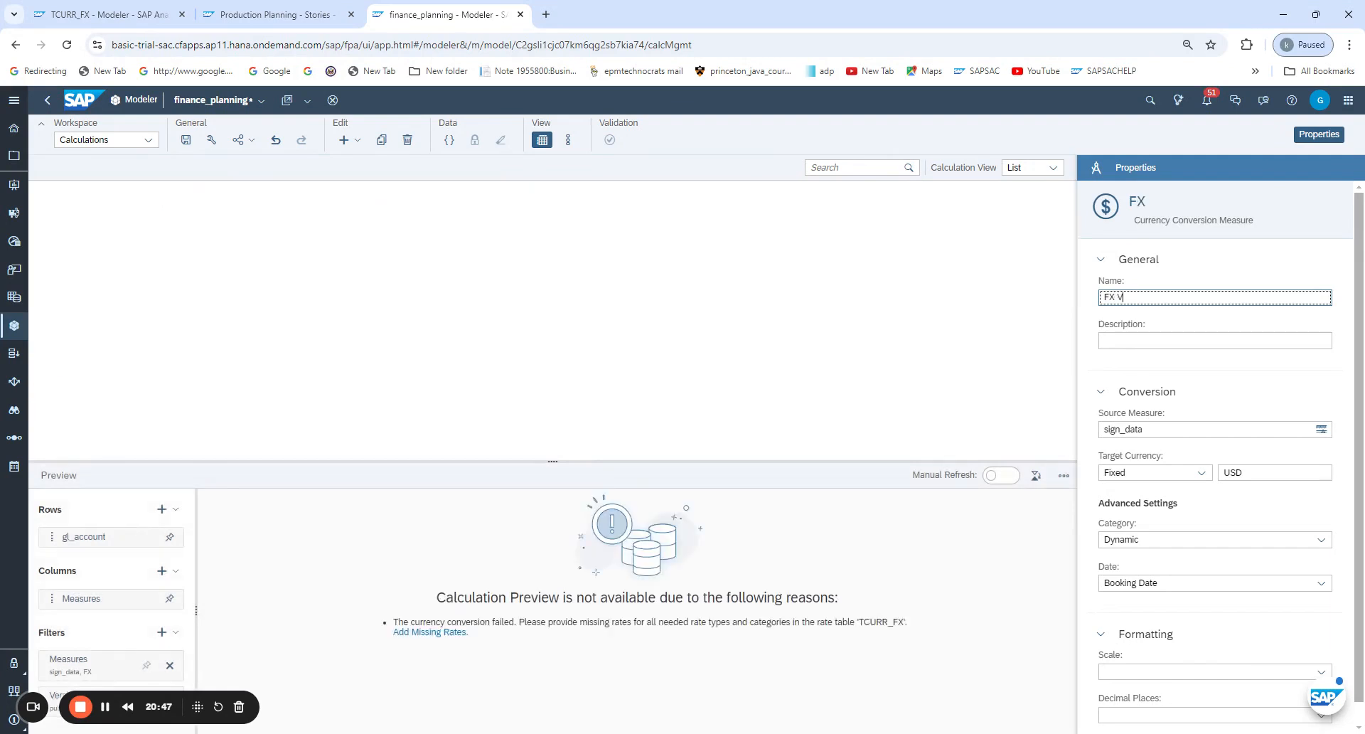
pyautogui.press('BackSpace')
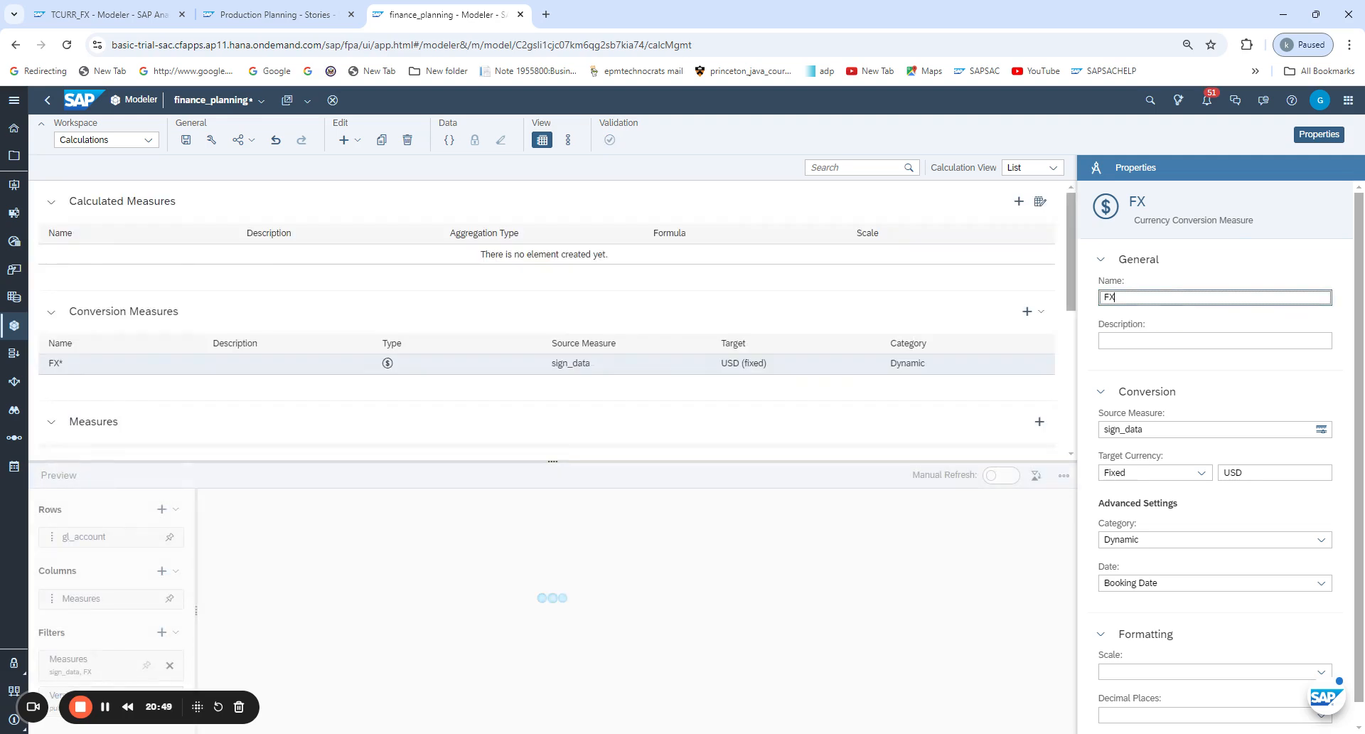
pyautogui.write('_Va')
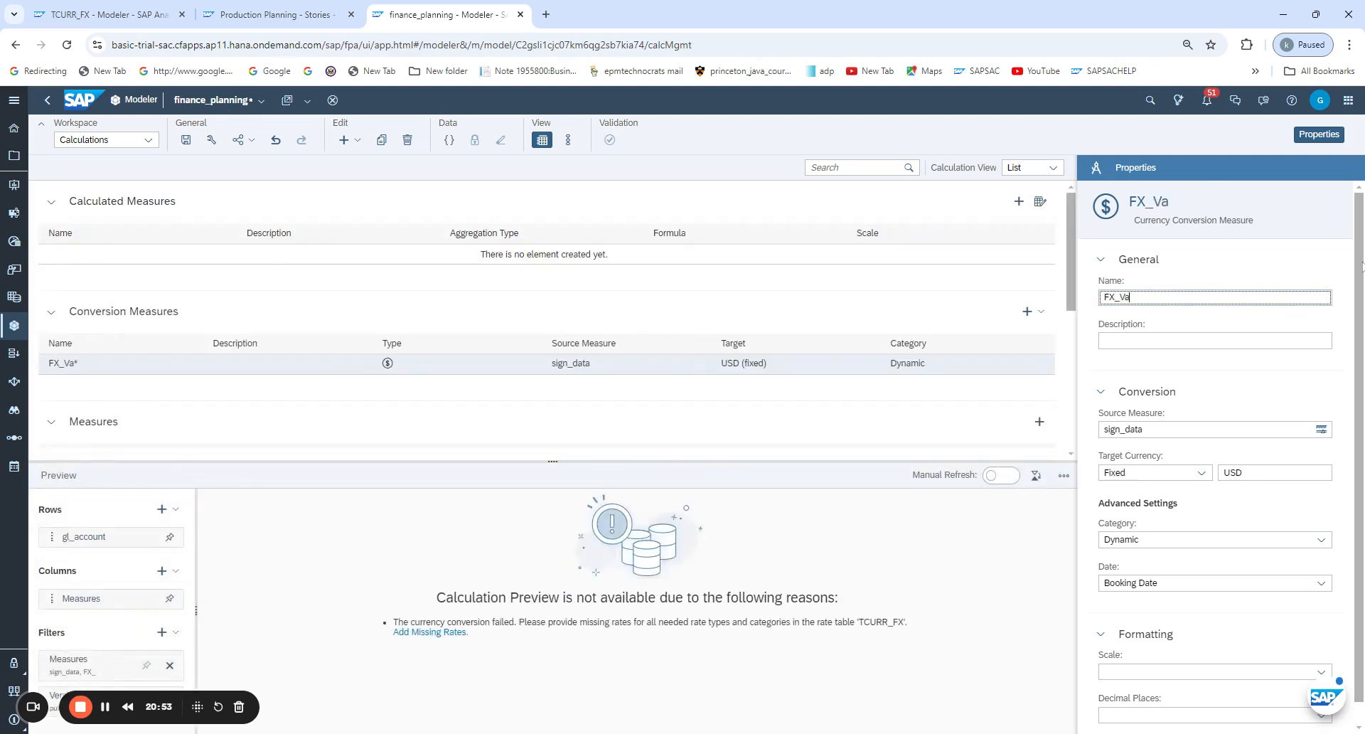
pyautogui.press('BackSpace')
pyautogui.press('BackSpace')
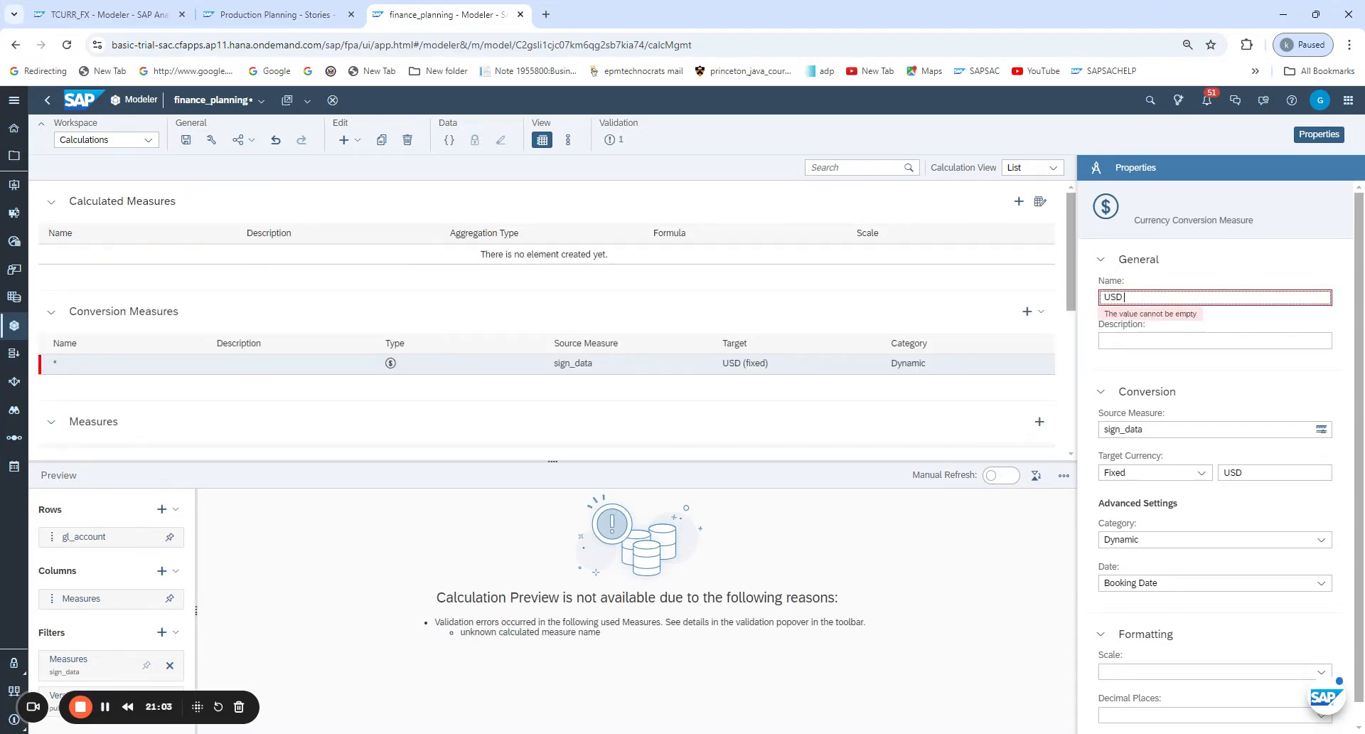
# Name and describe the new currency conversion measure as USD_conversion, with sign_data as its source measure
pyautogui.write('convers')
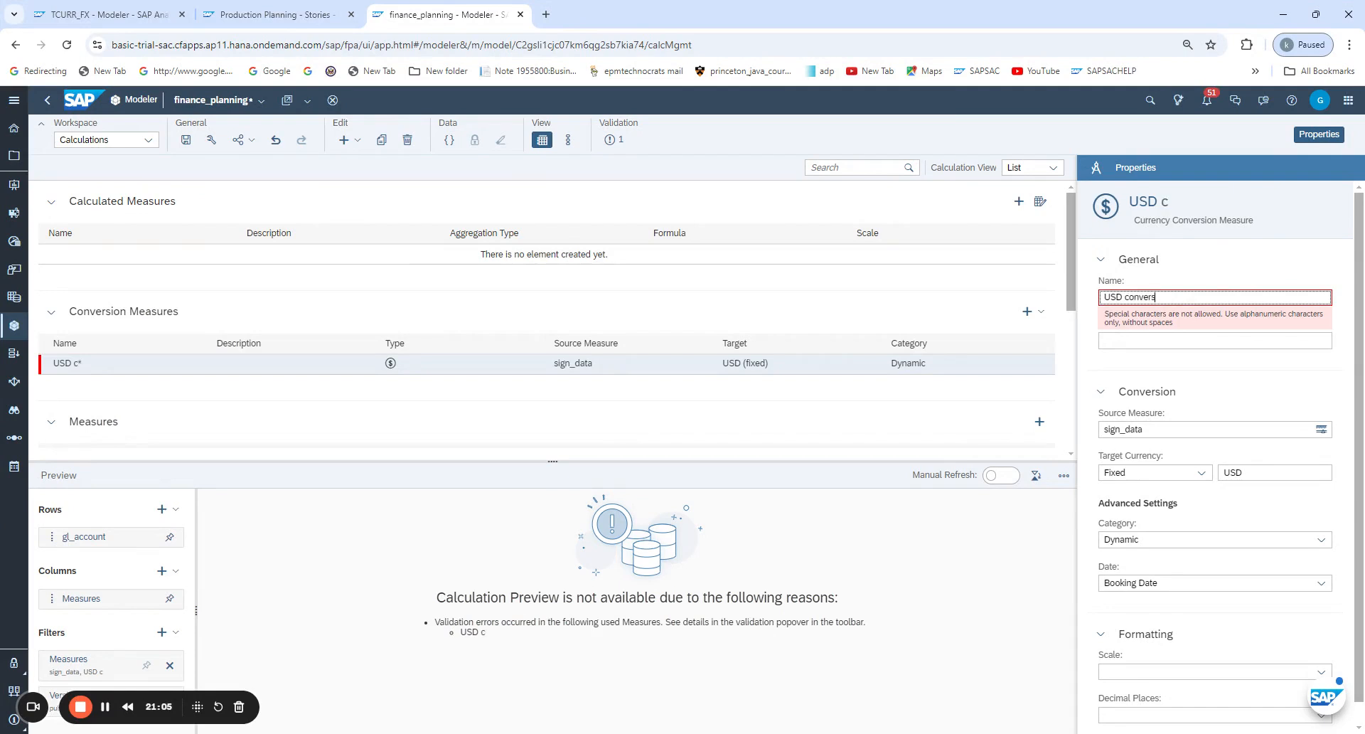
pyautogui.write('ion')
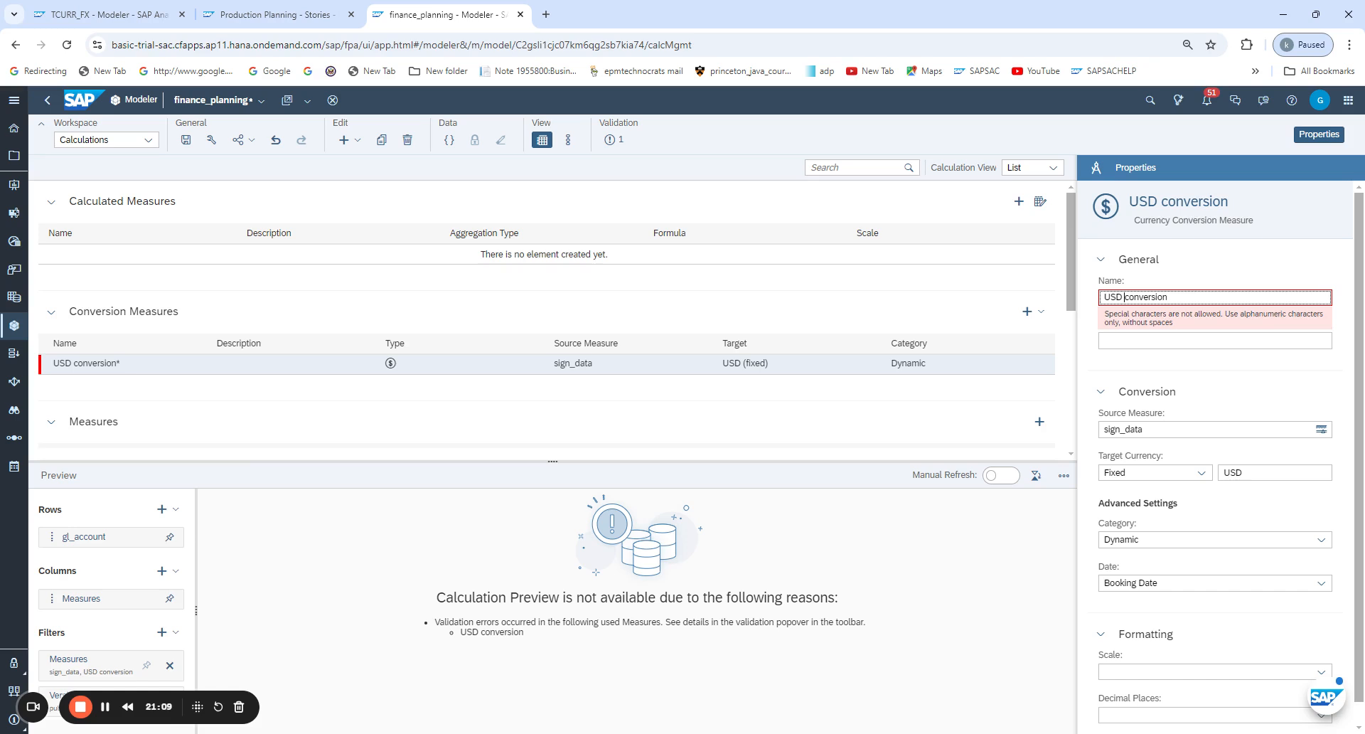
pyautogui.click(1126, 296)
pyautogui.press('BackSpace')
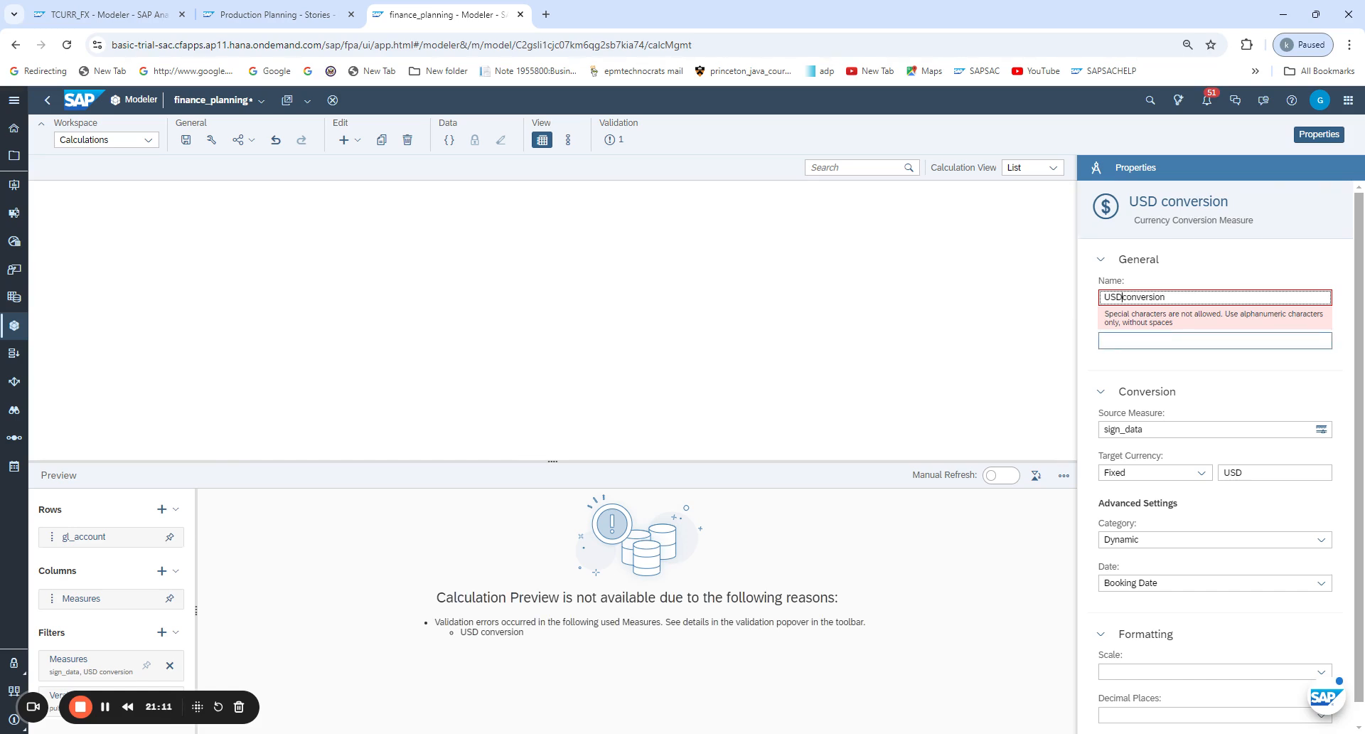
pyautogui.write('_')
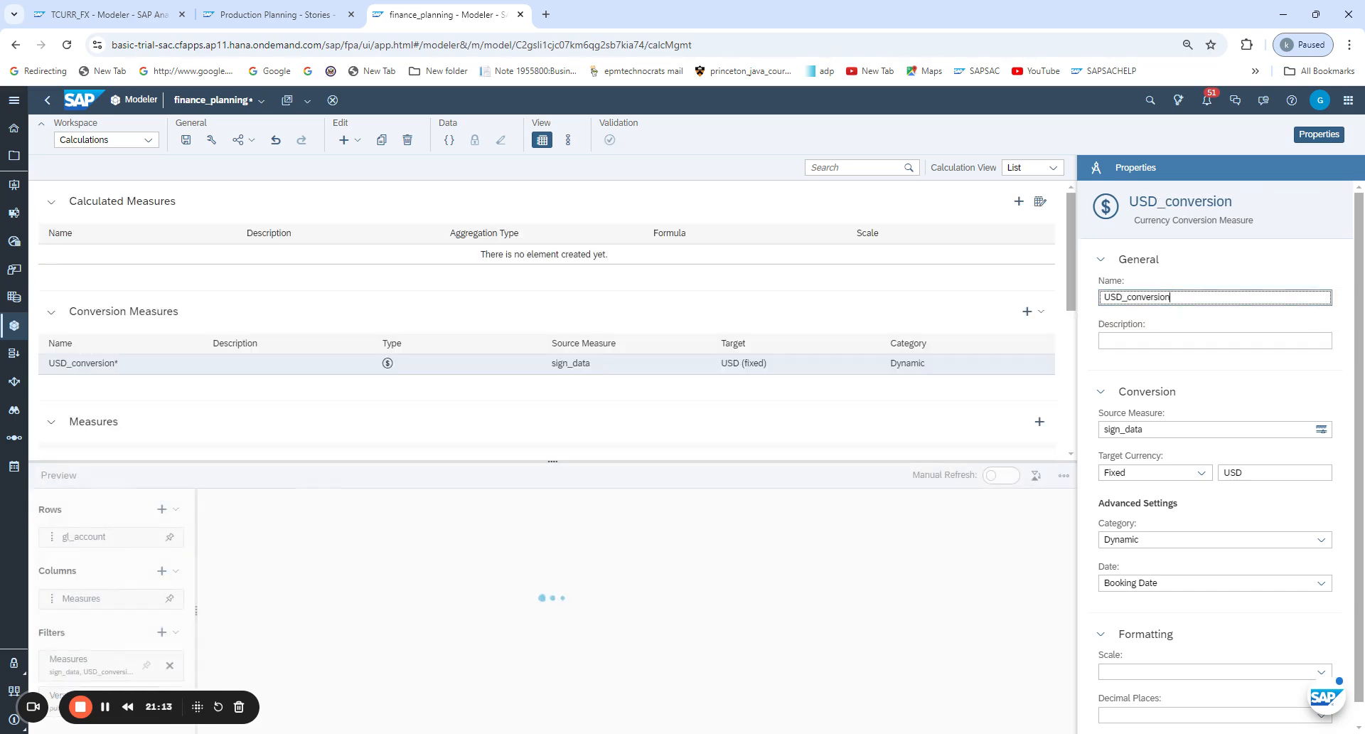
pyautogui.doubleClick(1126, 296)
pyautogui.hotkey('ctrl', 'c')
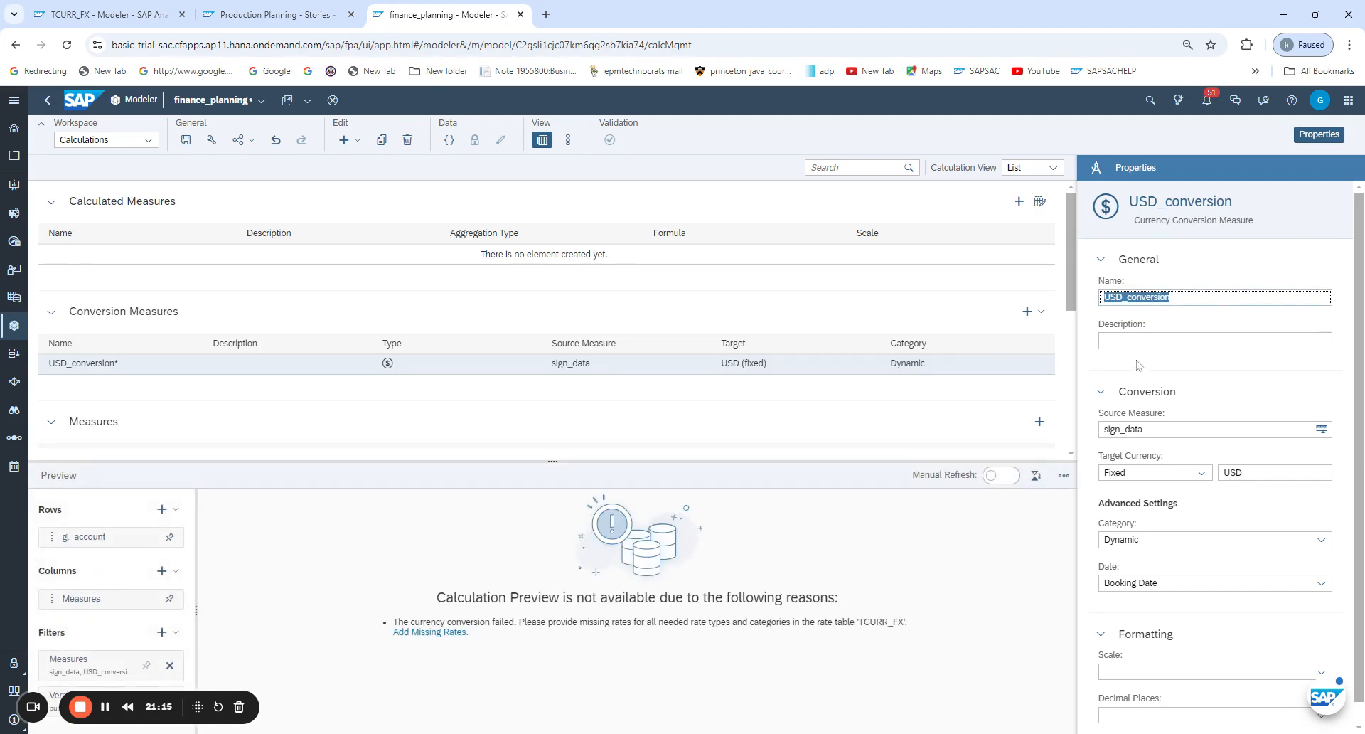
pyautogui.press('Tab')
pyautogui.hotkey('ctrl', 'v')
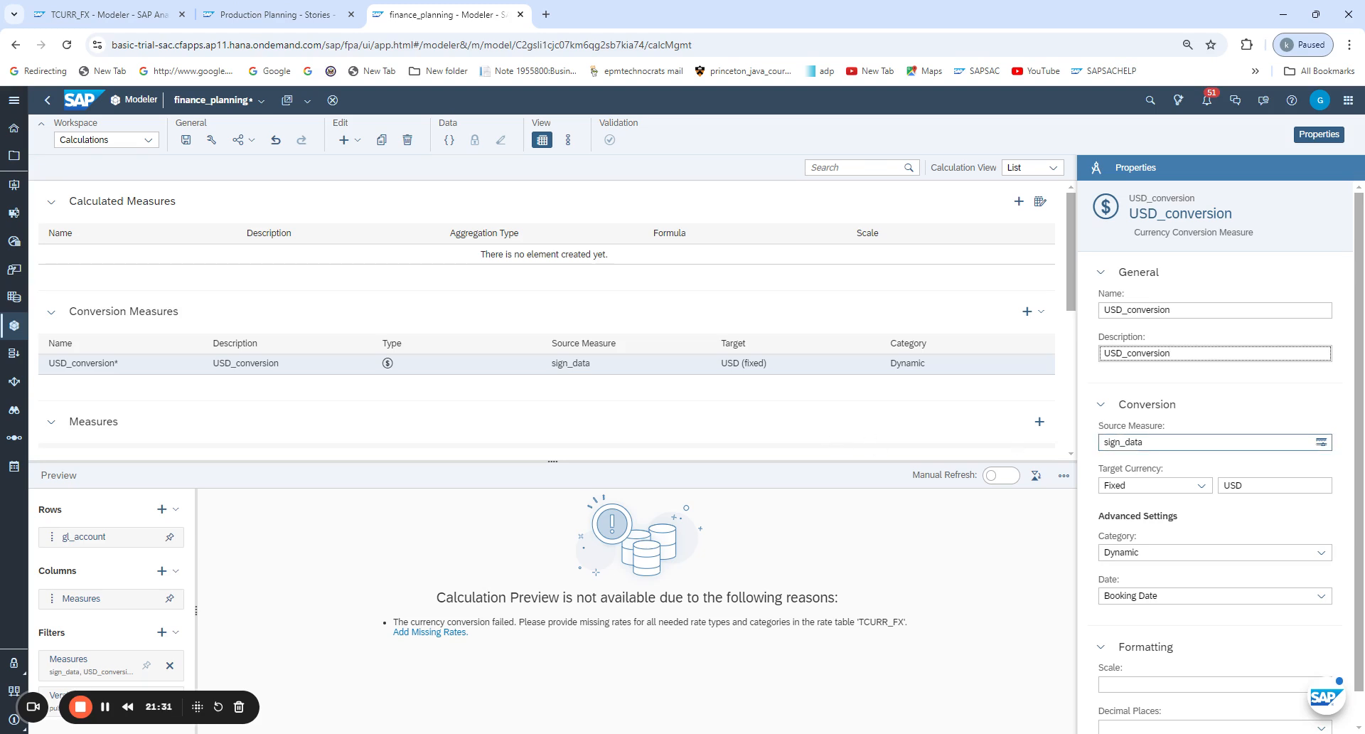
pyautogui.click(1321, 442)
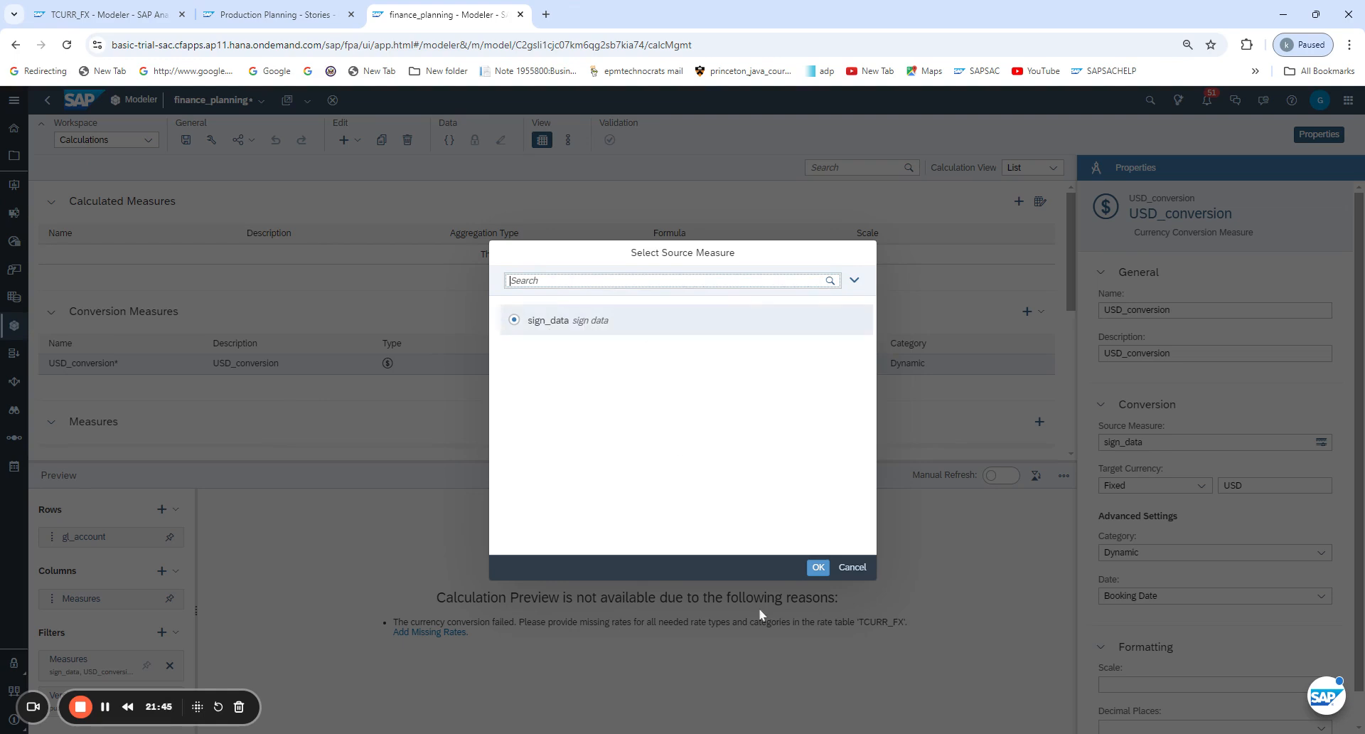
pyautogui.click(818, 567)
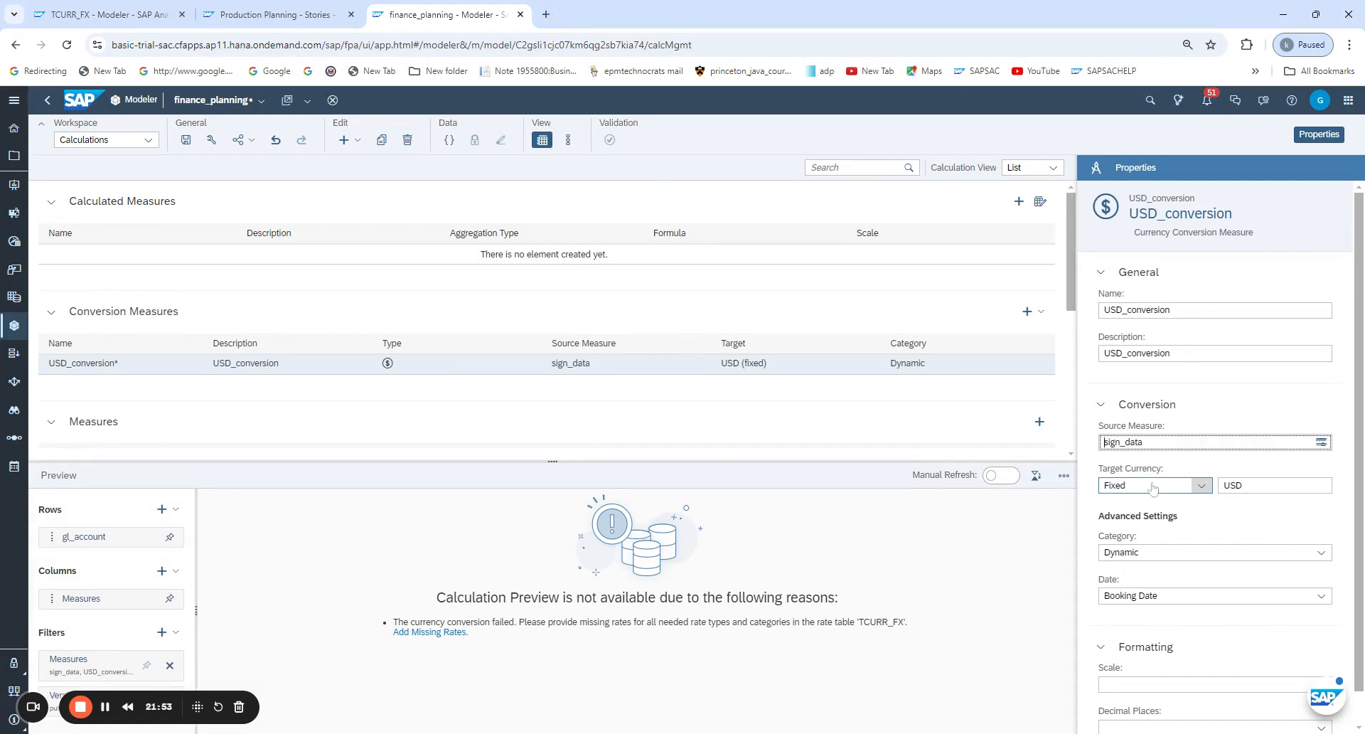
# Try taking the measure's target currency from the country dimension, and return it to a fixed USD target
pyautogui.click(1202, 486)
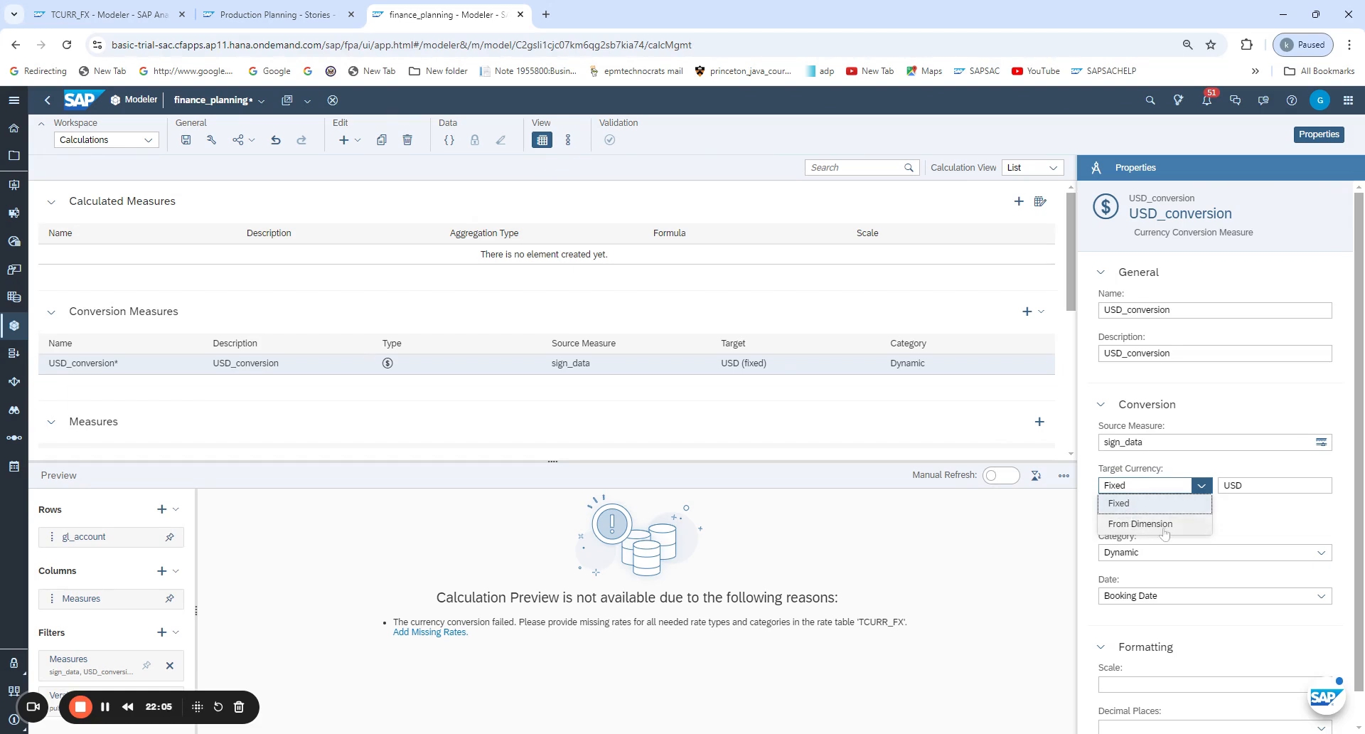
pyautogui.click(1141, 523)
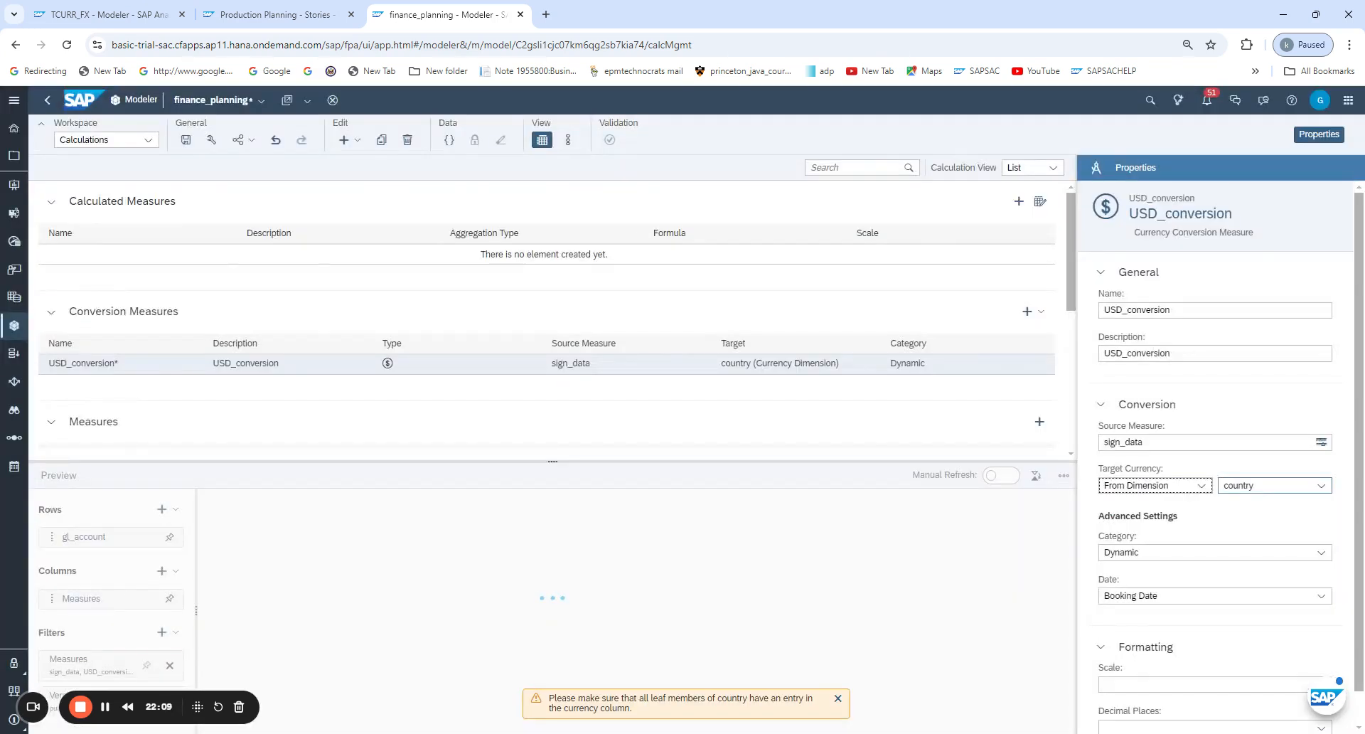
pyautogui.click(1321, 486)
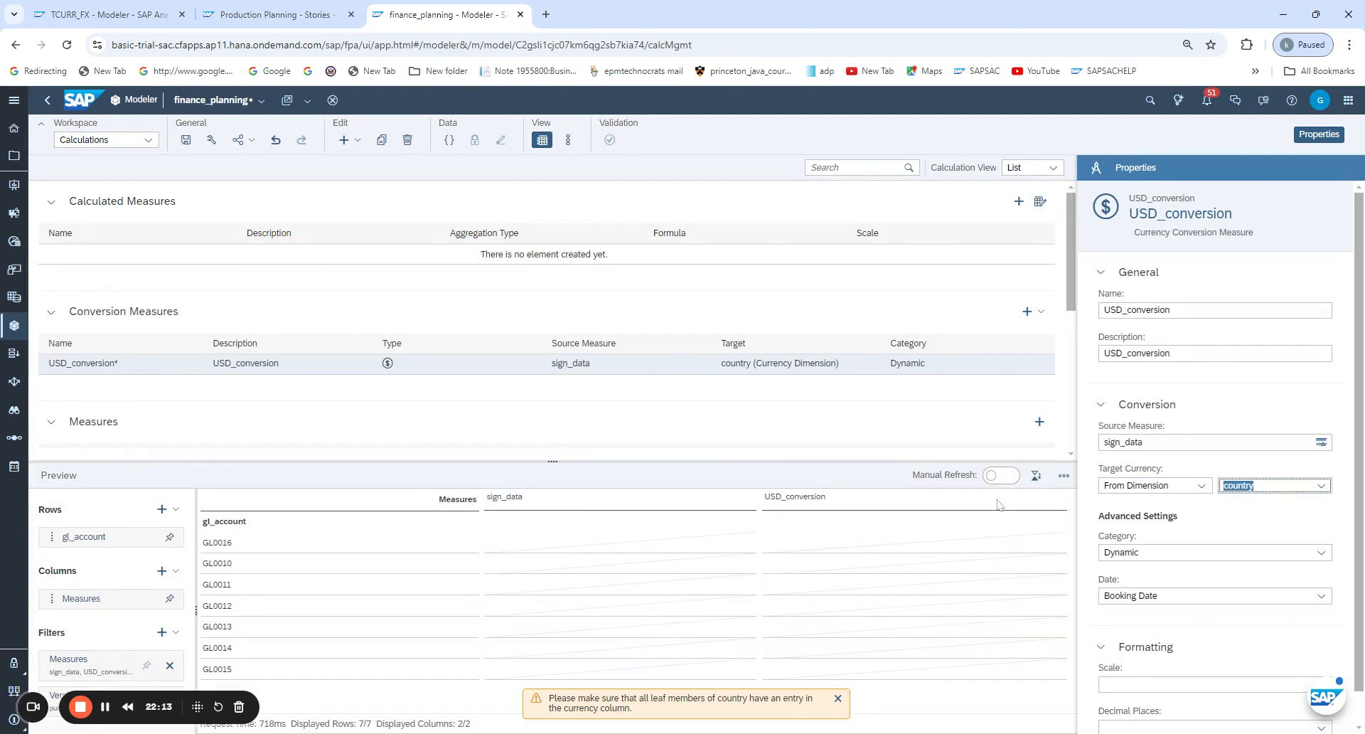
pyautogui.click(1163, 489)
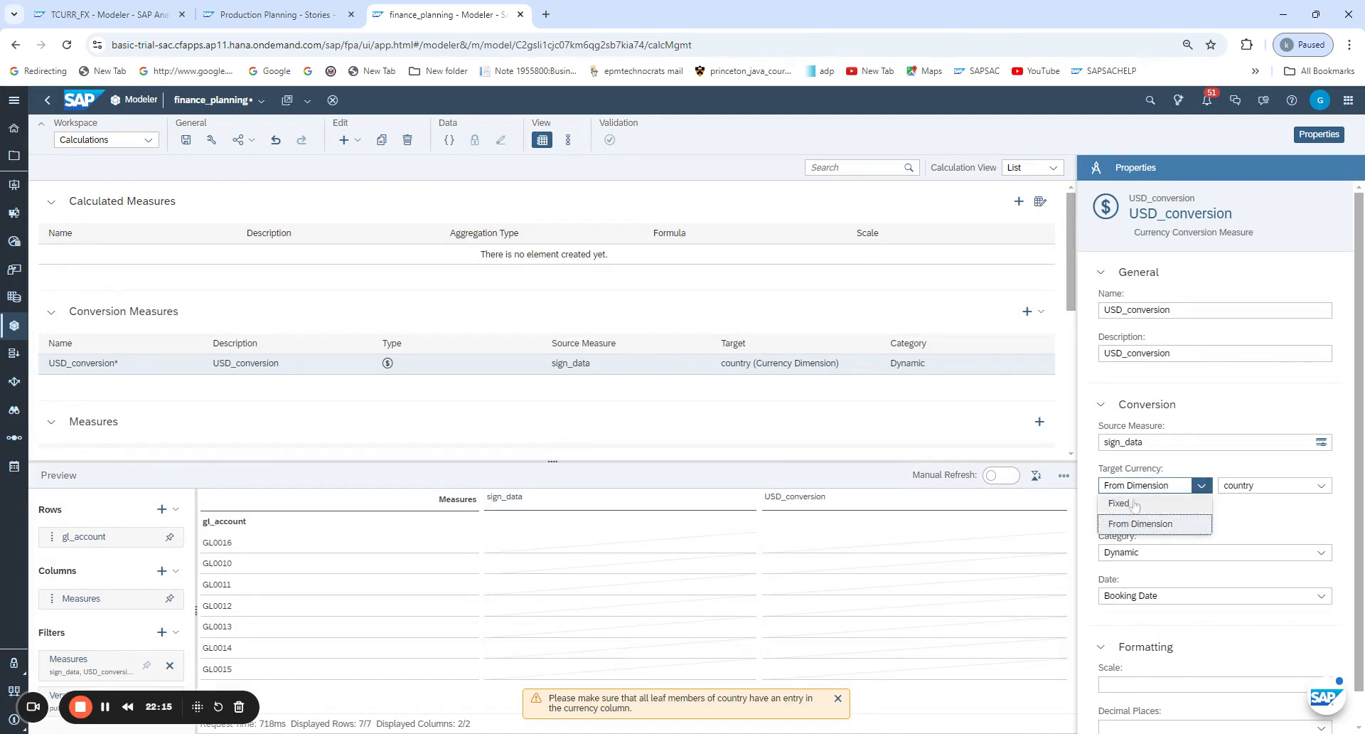
pyautogui.click(1135, 502)
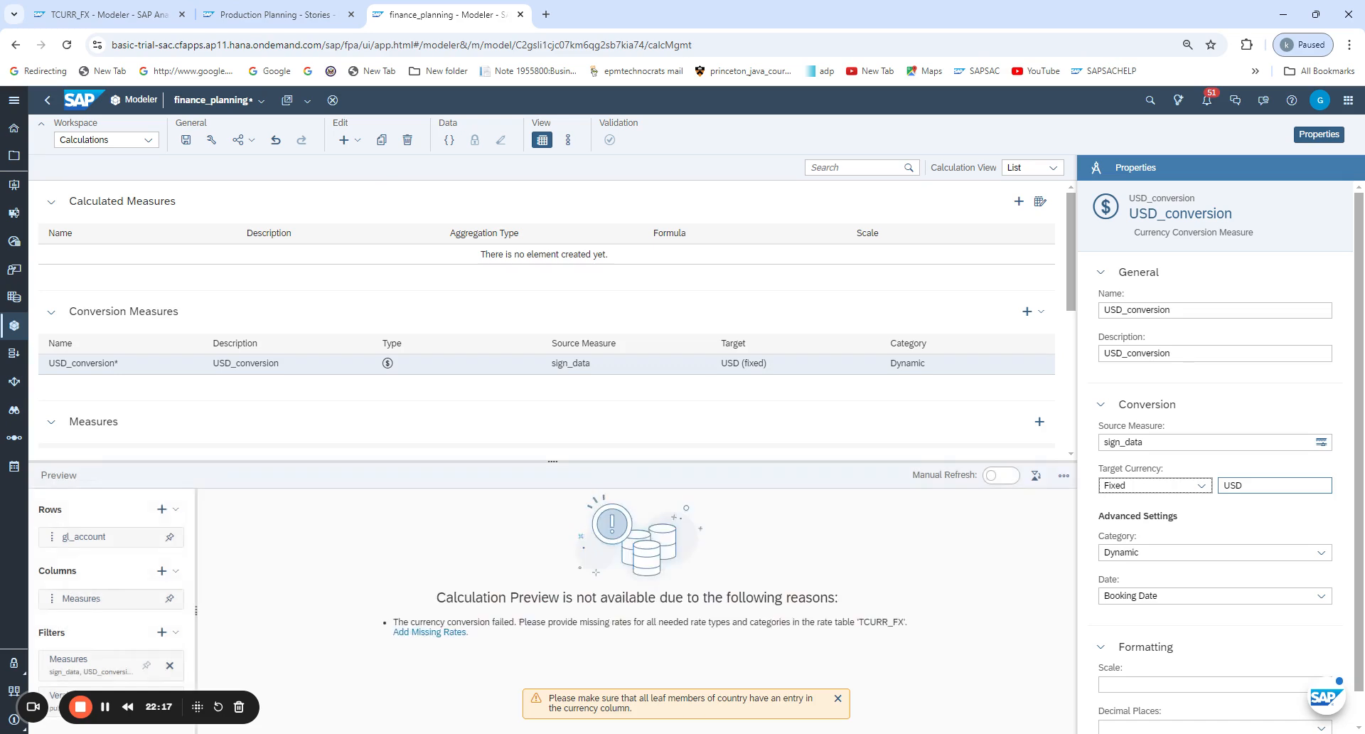
pyautogui.click(1250, 486)
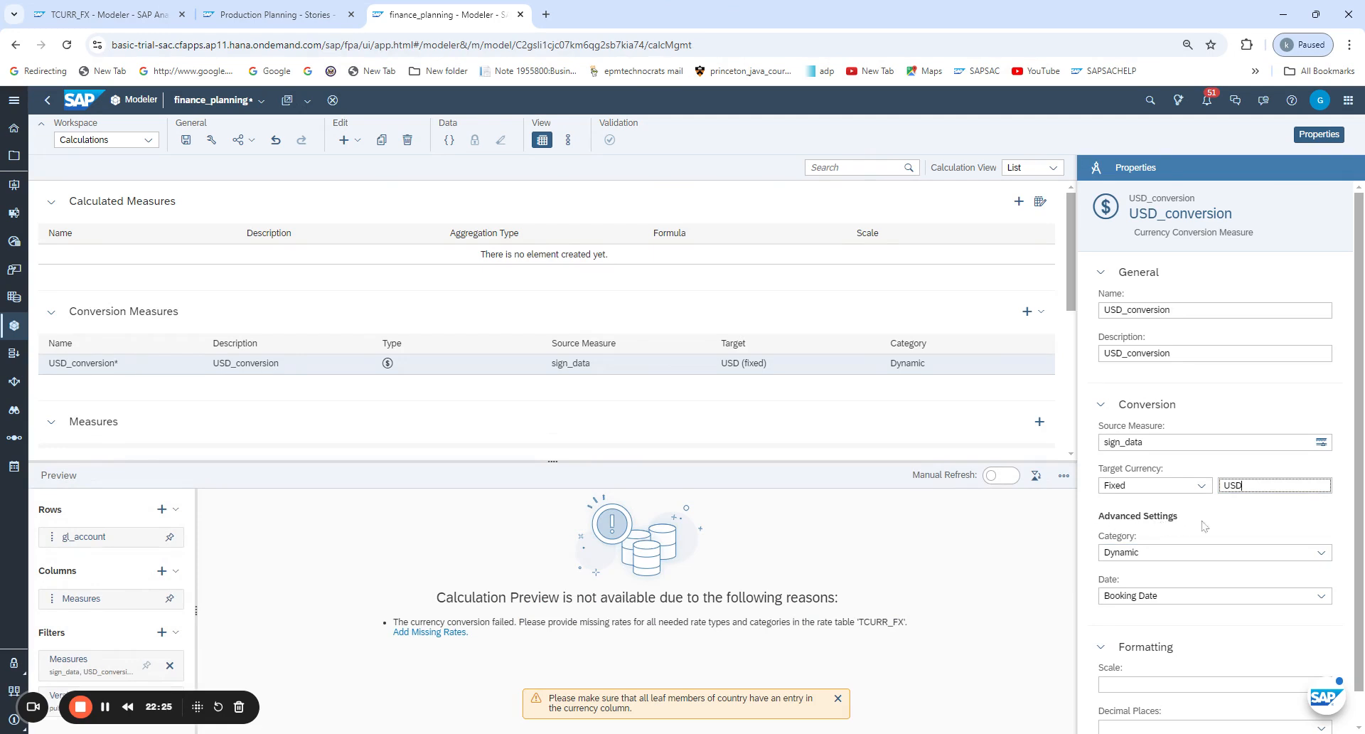
# Check the rate category used in the TCURR_FX table and set the USD_conversion measure's category to Forecast
pyautogui.click(1162, 552)
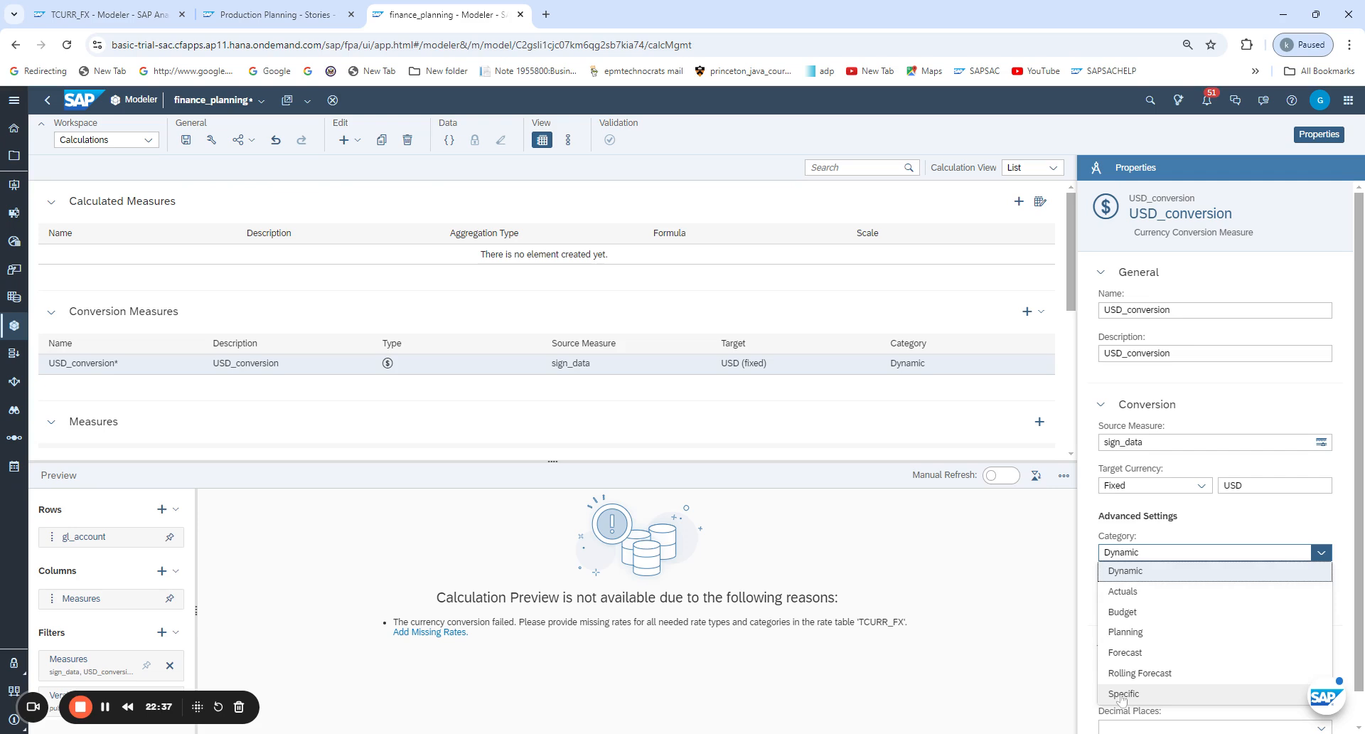
pyautogui.click(272, 13)
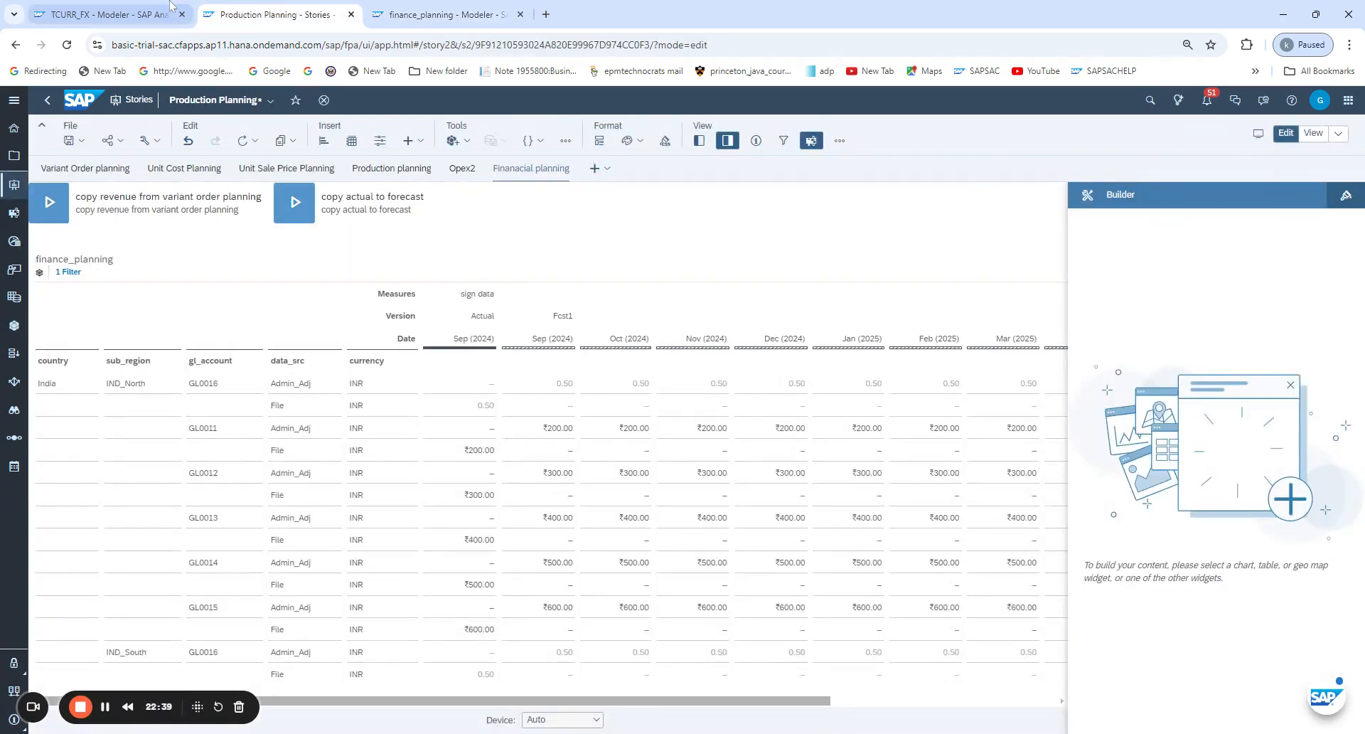
pyautogui.click(170, 9)
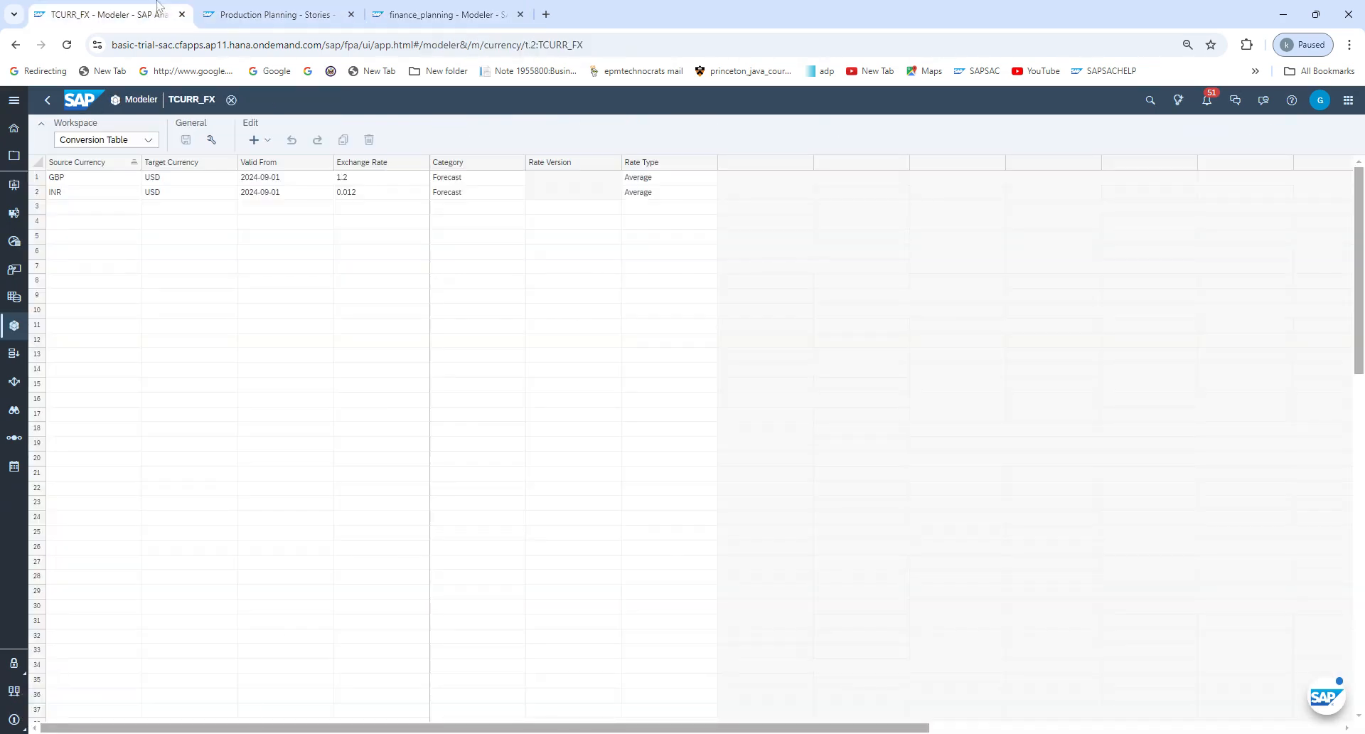
pyautogui.click(473, 179)
pyautogui.click(533, 178)
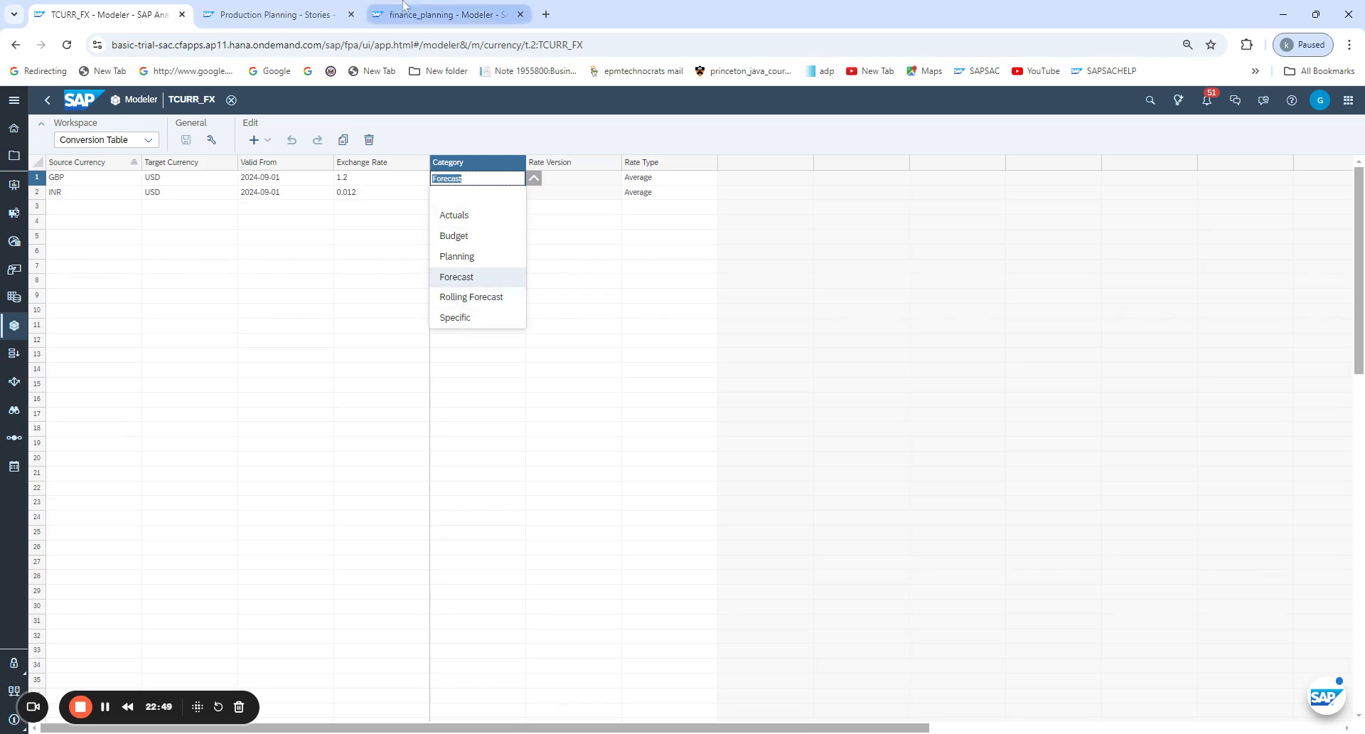
pyautogui.click(422, 14)
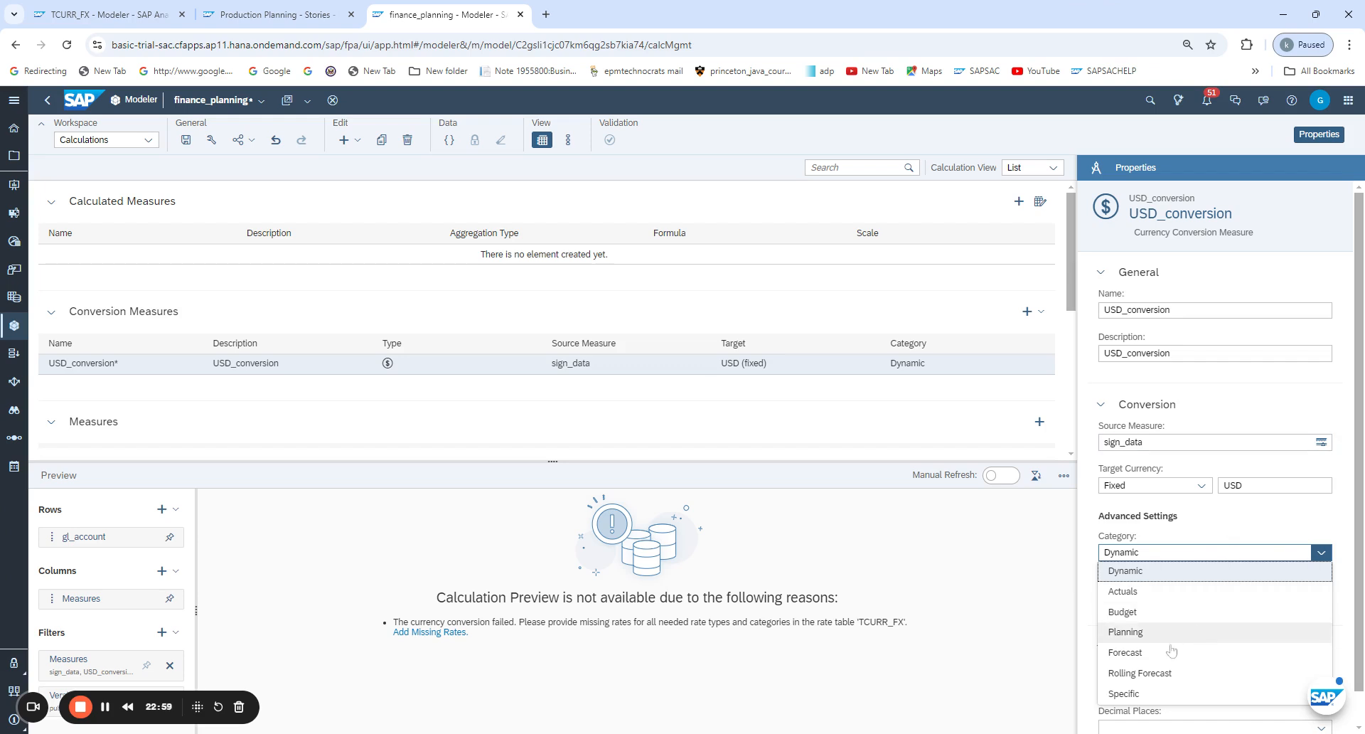
pyautogui.click(1125, 653)
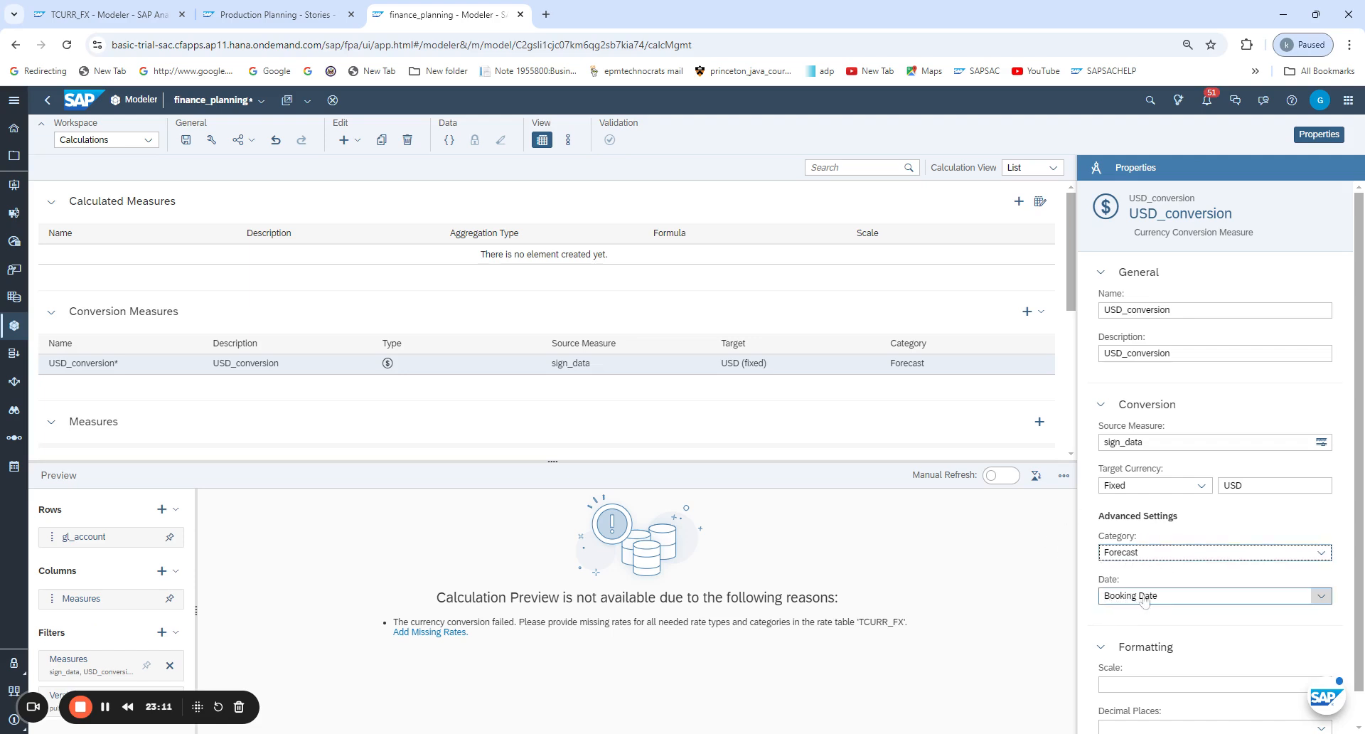
# Switch the measure's conversion date to Fixed Date and set it to Oct 1, 2024
pyautogui.click(1320, 598)
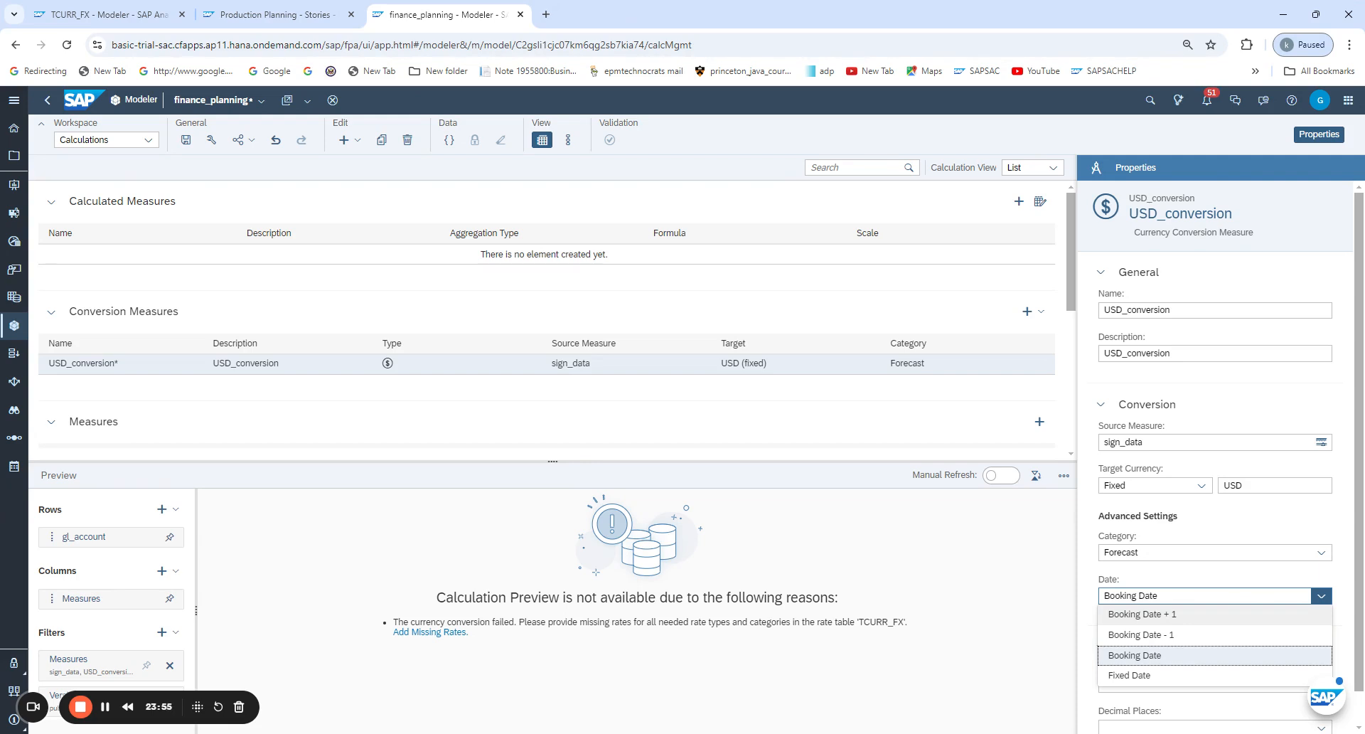
pyautogui.click(1146, 684)
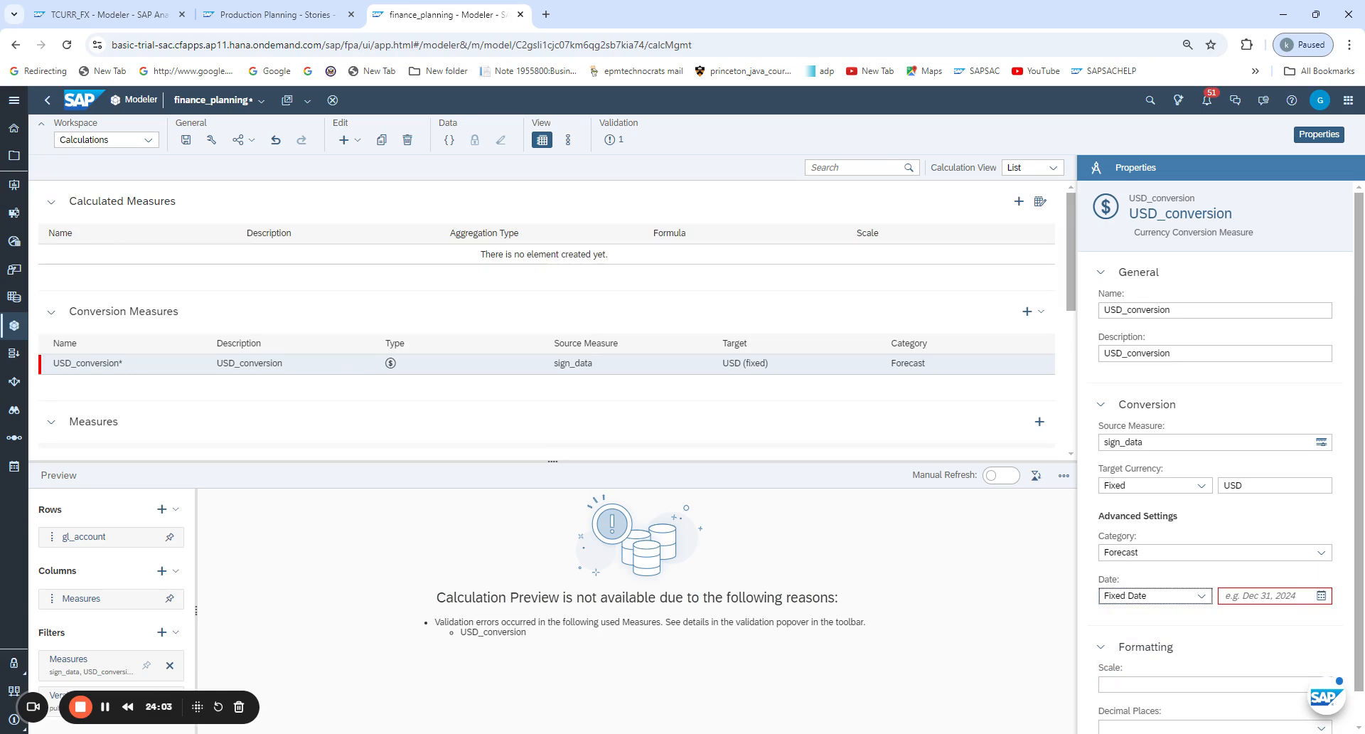
pyautogui.click(1321, 596)
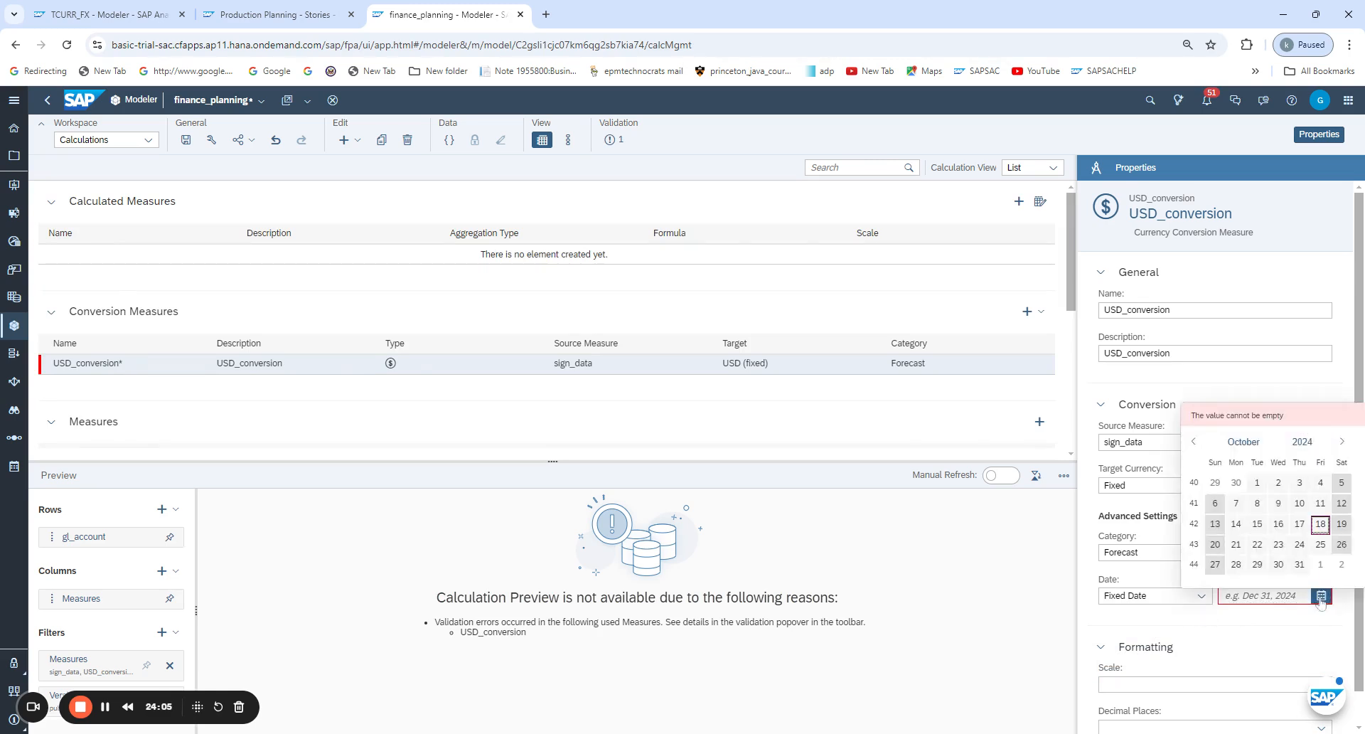
pyautogui.click(1257, 484)
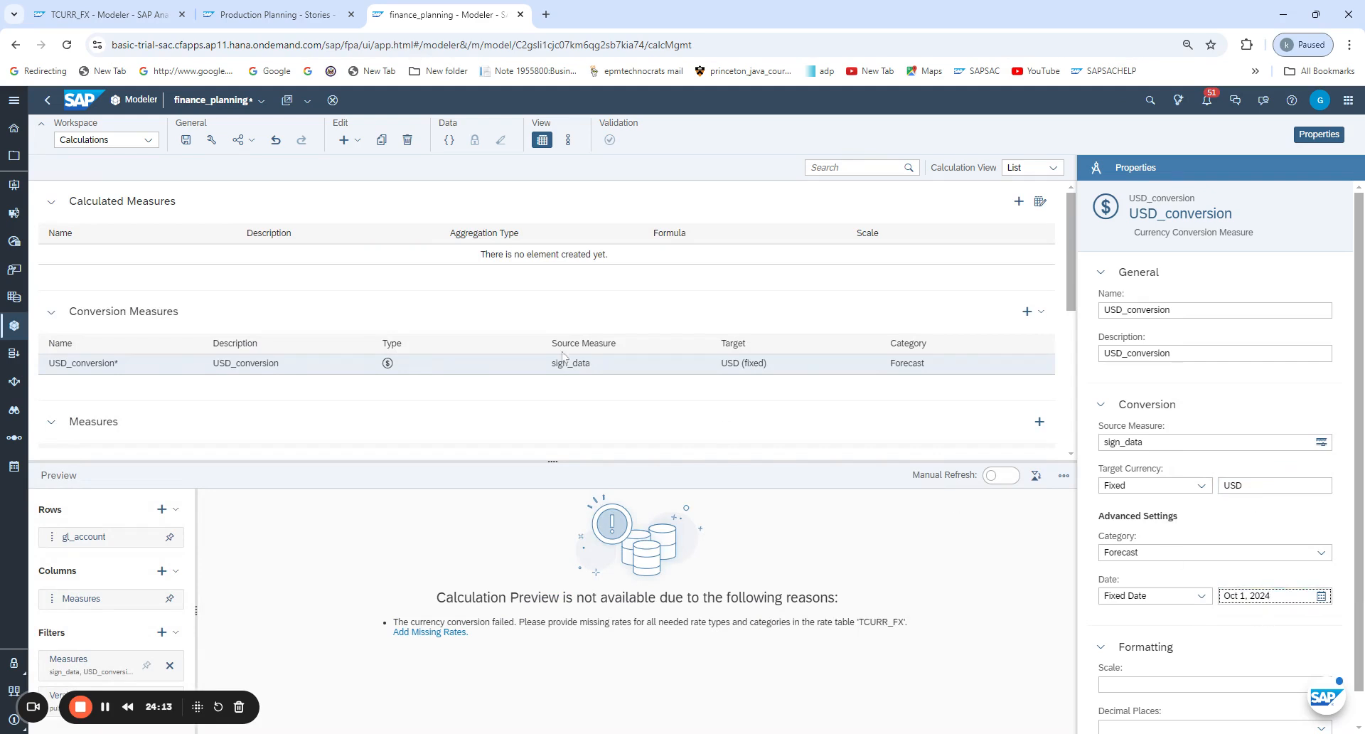
# Check the valid-from dates in the TCURR_FX table and set the measure's fixed date to Sep 1, 2024
pyautogui.click(166, 7)
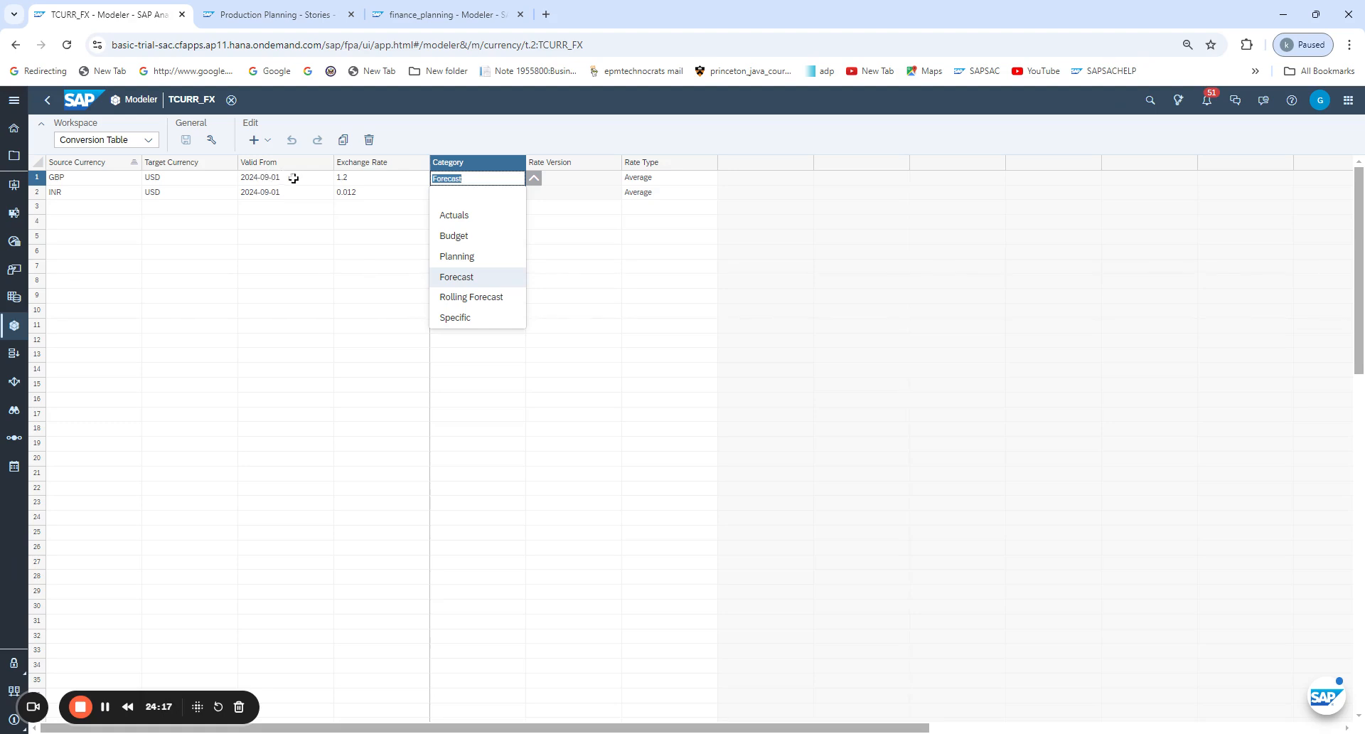
pyautogui.click(441, 14)
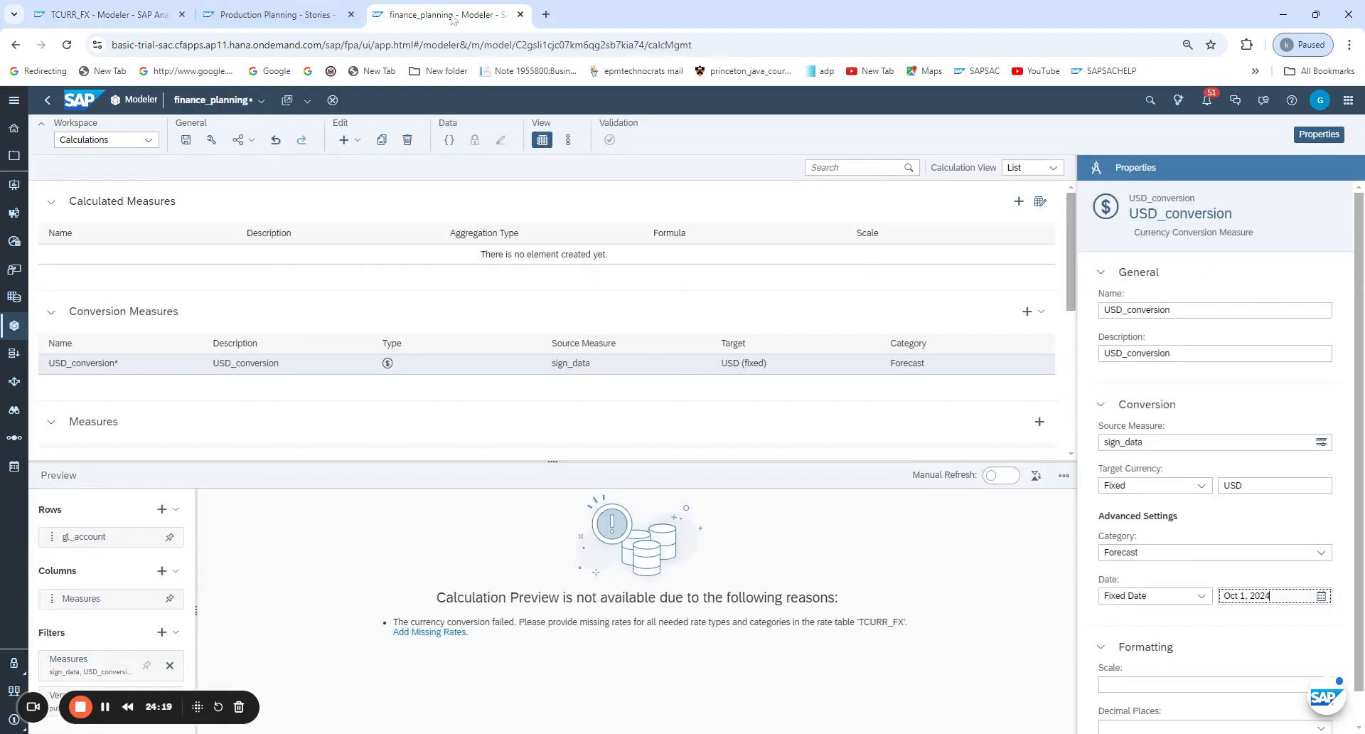
pyautogui.click(1322, 595)
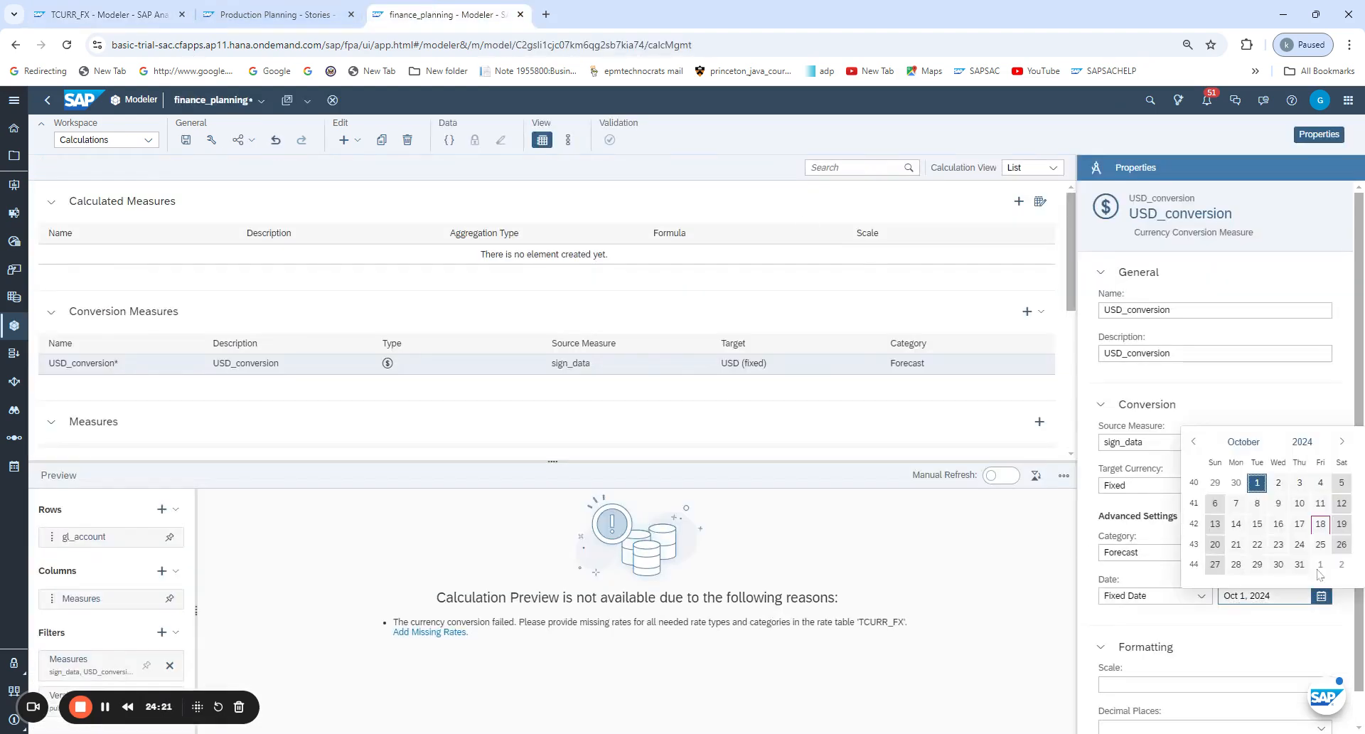
pyautogui.click(1194, 442)
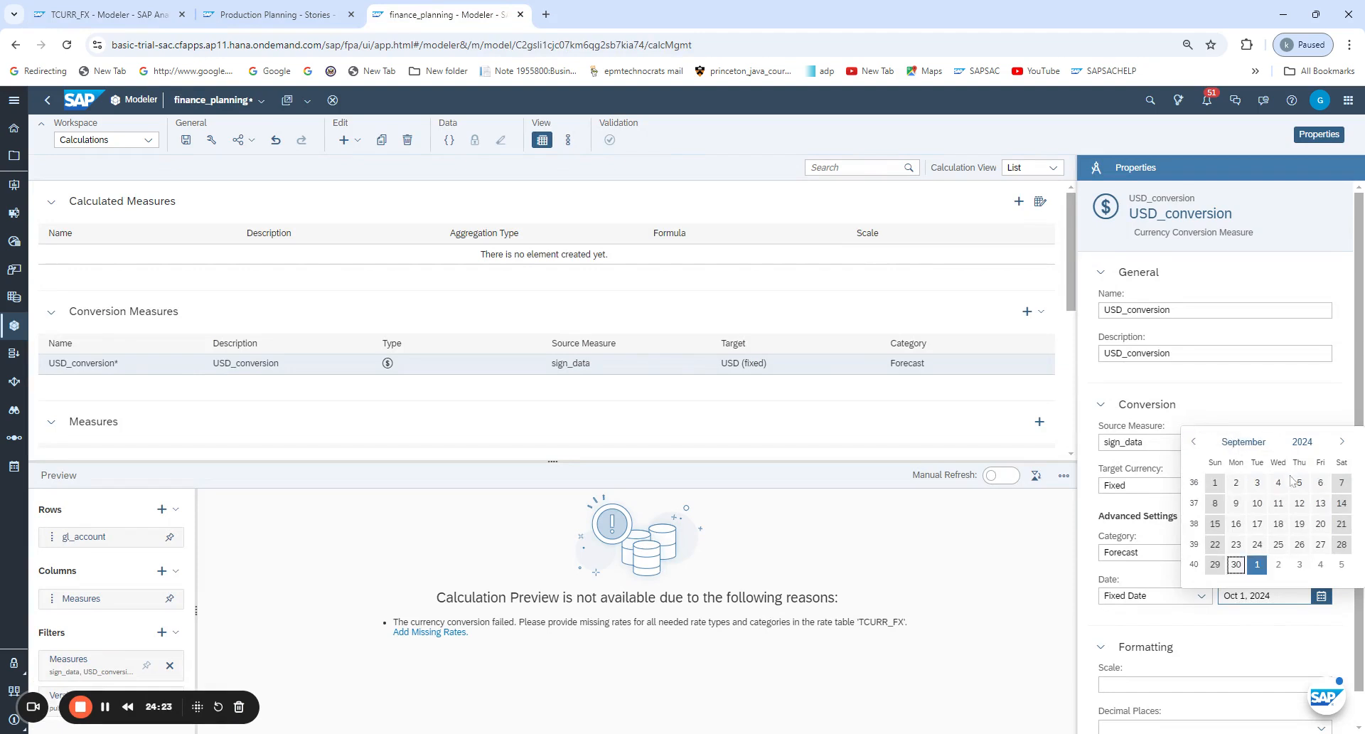
pyautogui.click(1236, 483)
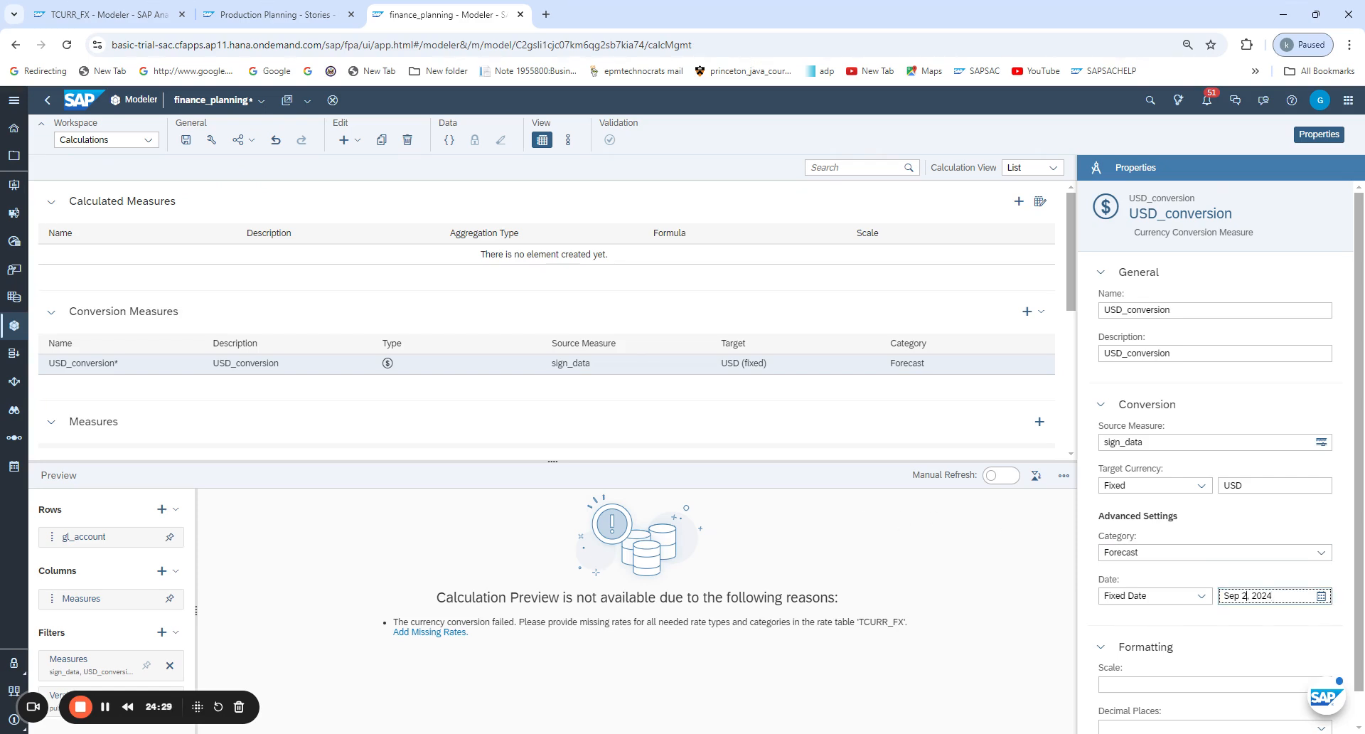
pyautogui.click(1321, 596)
pyautogui.click(1215, 489)
# Save the finance_planning model while opening the missing rates proposal for TCURR_FX, and cancel it without adding any rates
pyautogui.click(281, 14)
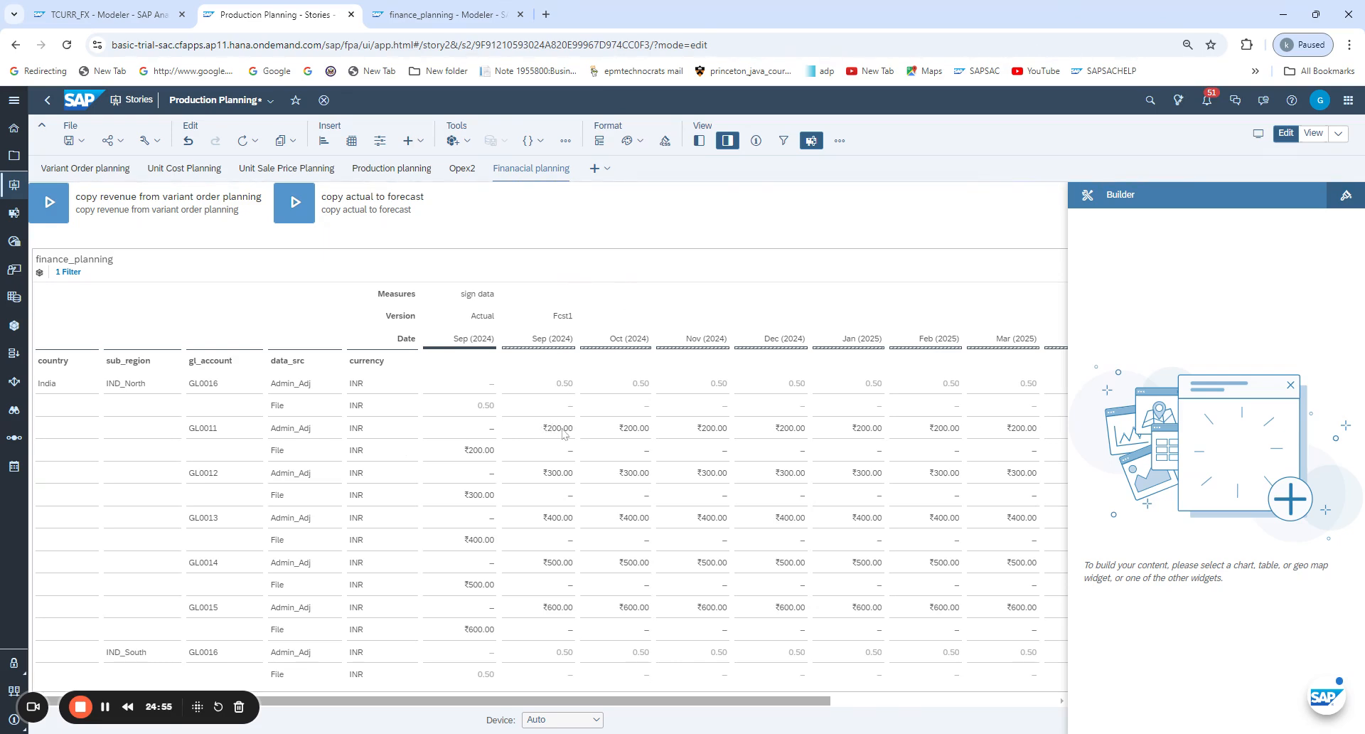
pyautogui.click(410, 7)
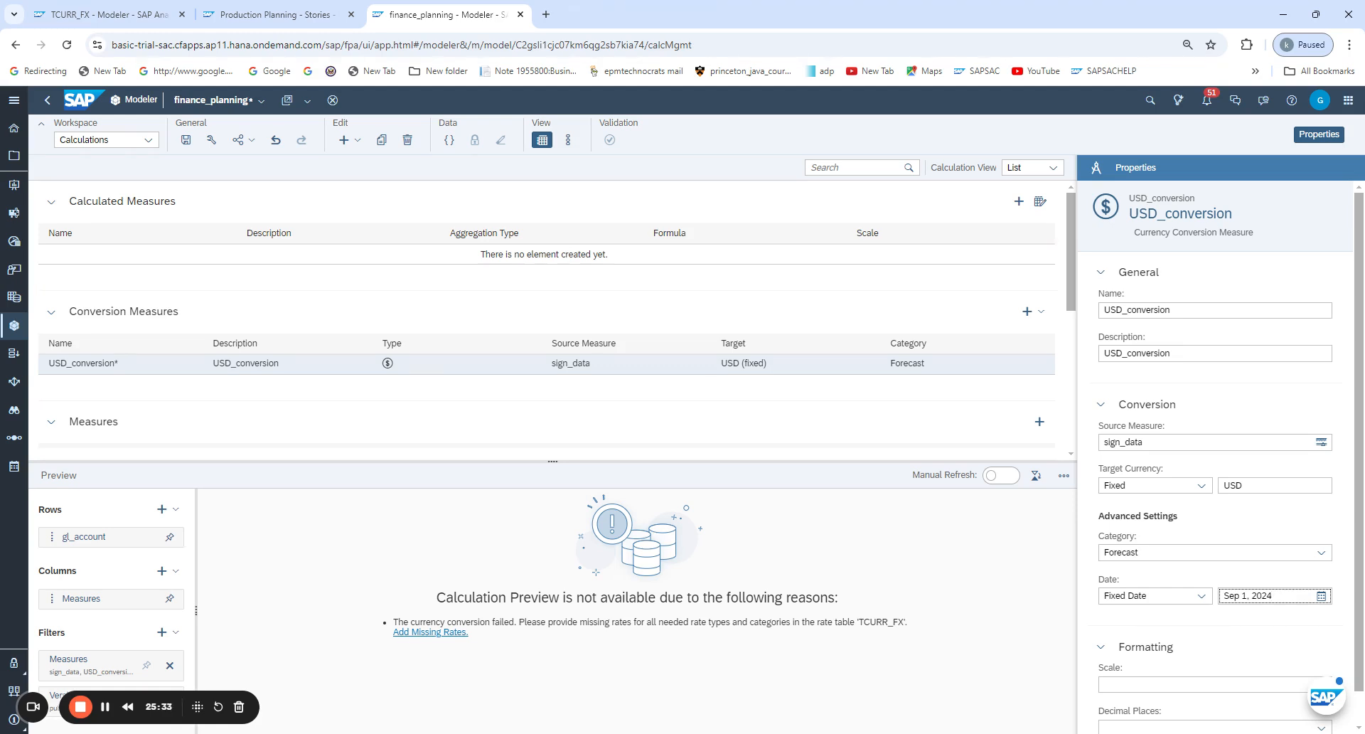
pyautogui.click(431, 631)
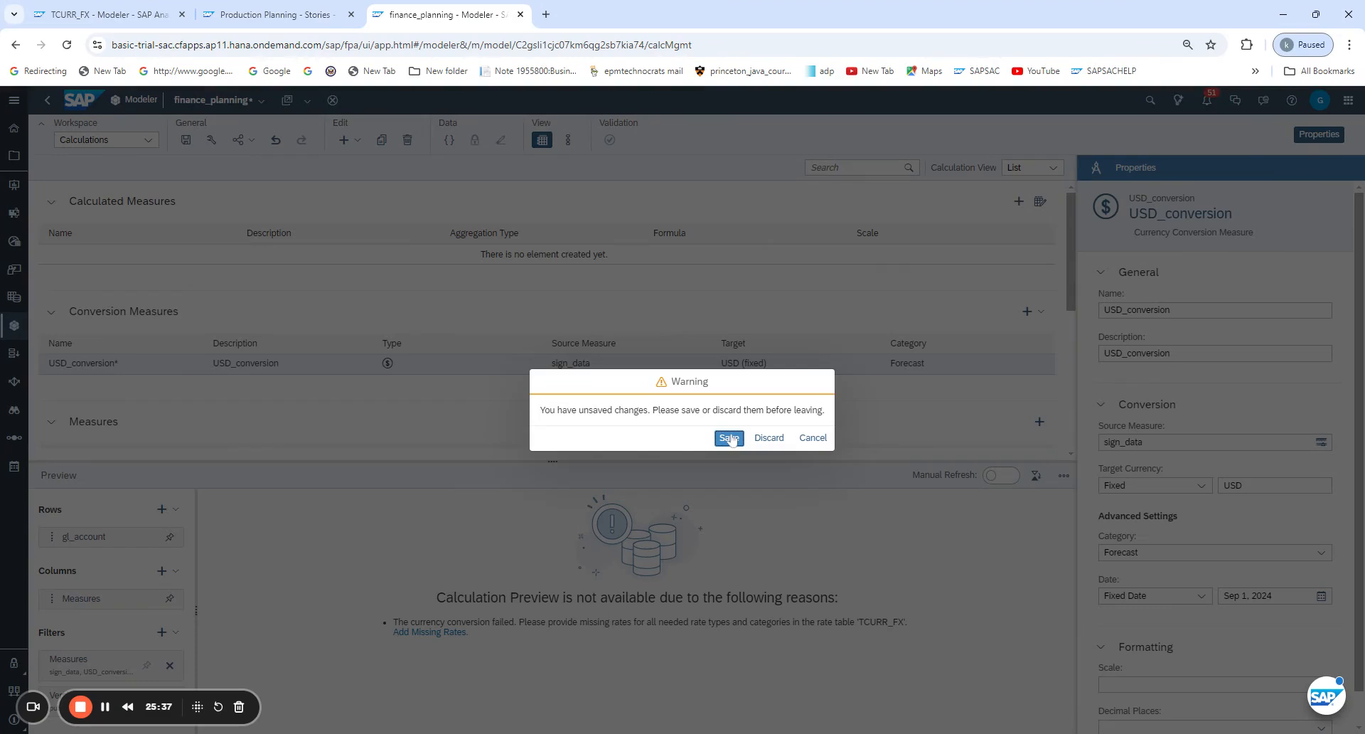
pyautogui.click(729, 438)
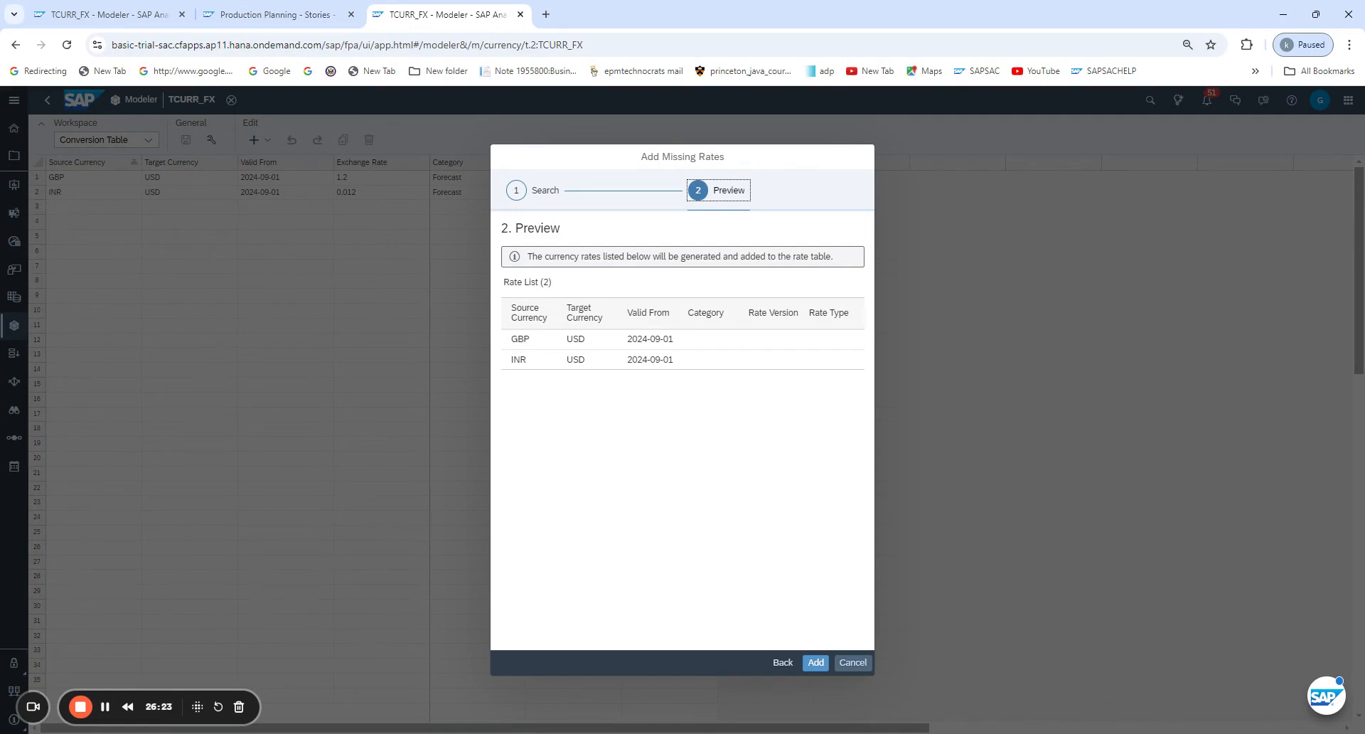
pyautogui.click(852, 662)
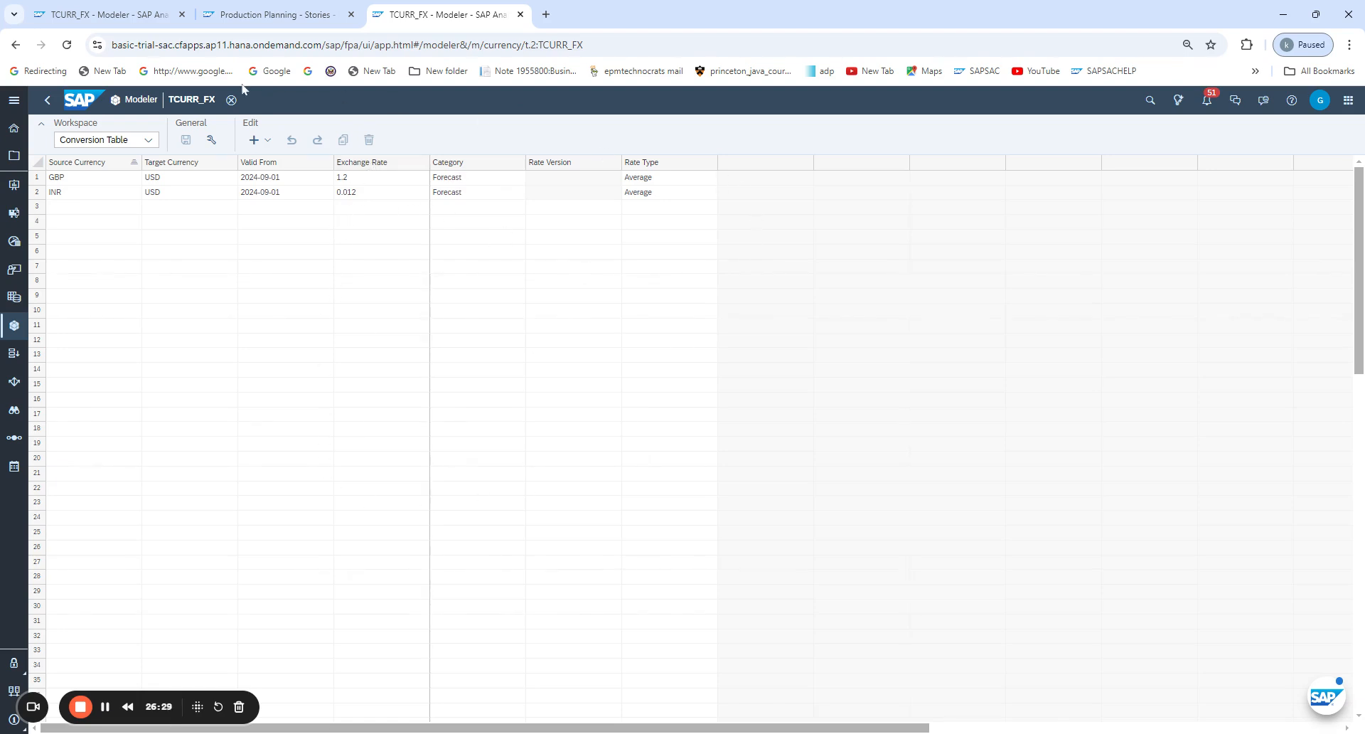
pyautogui.click(103, 709)
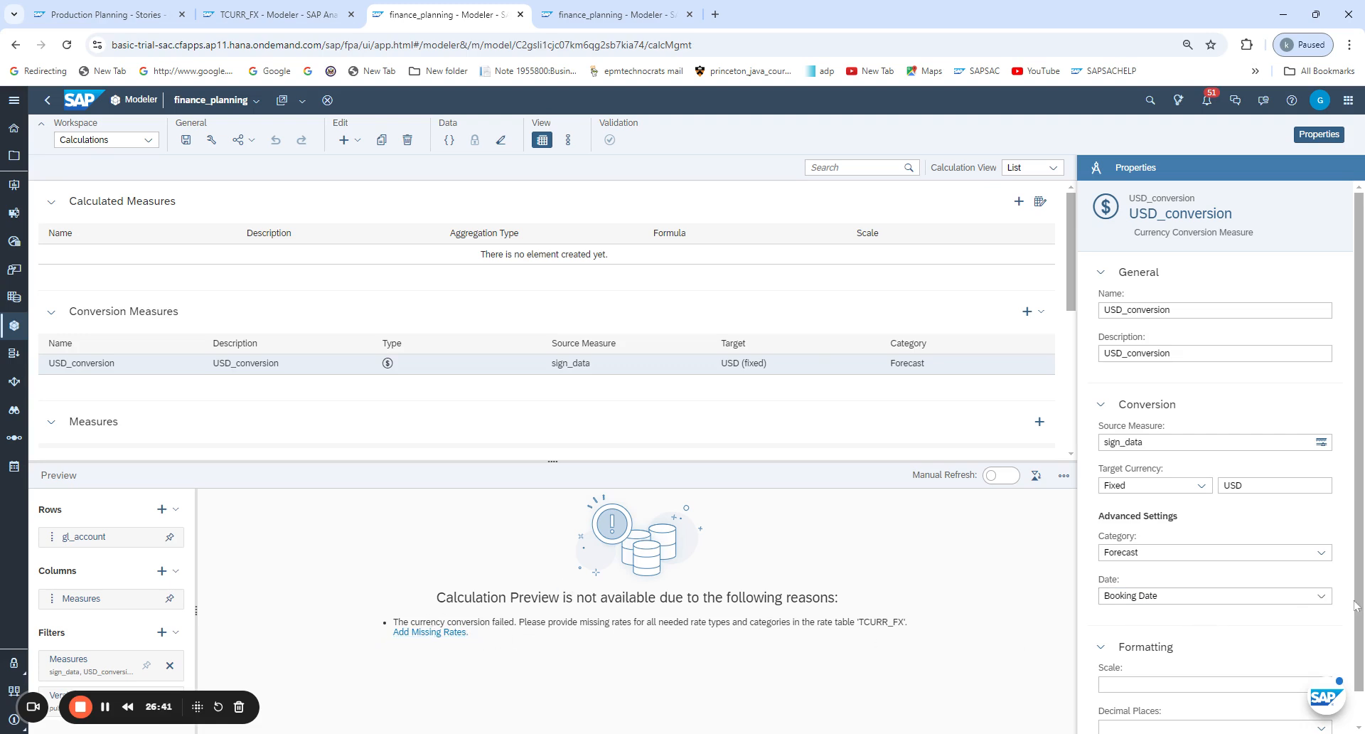
# Set the USD_conversion measure's conversion date to a fixed date of Sep 1, 2024
pyautogui.click(1321, 596)
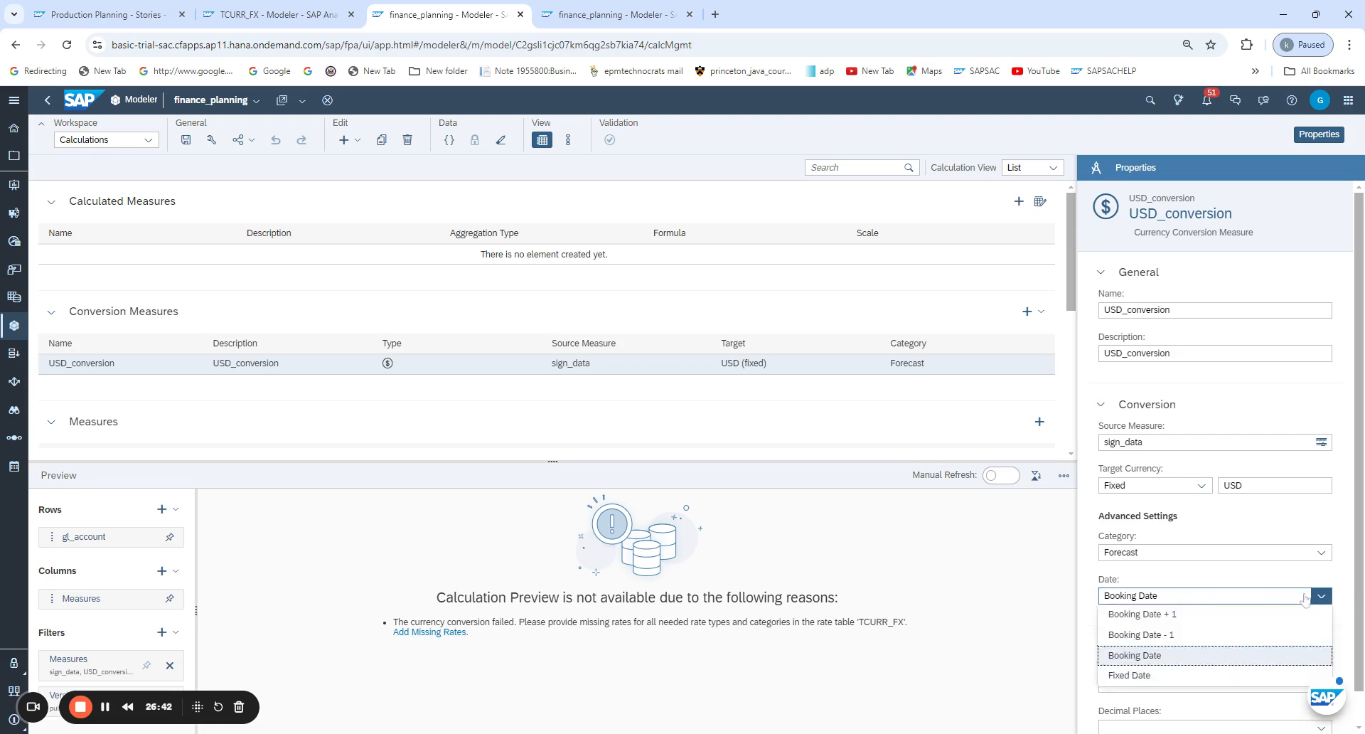
pyautogui.click(1147, 676)
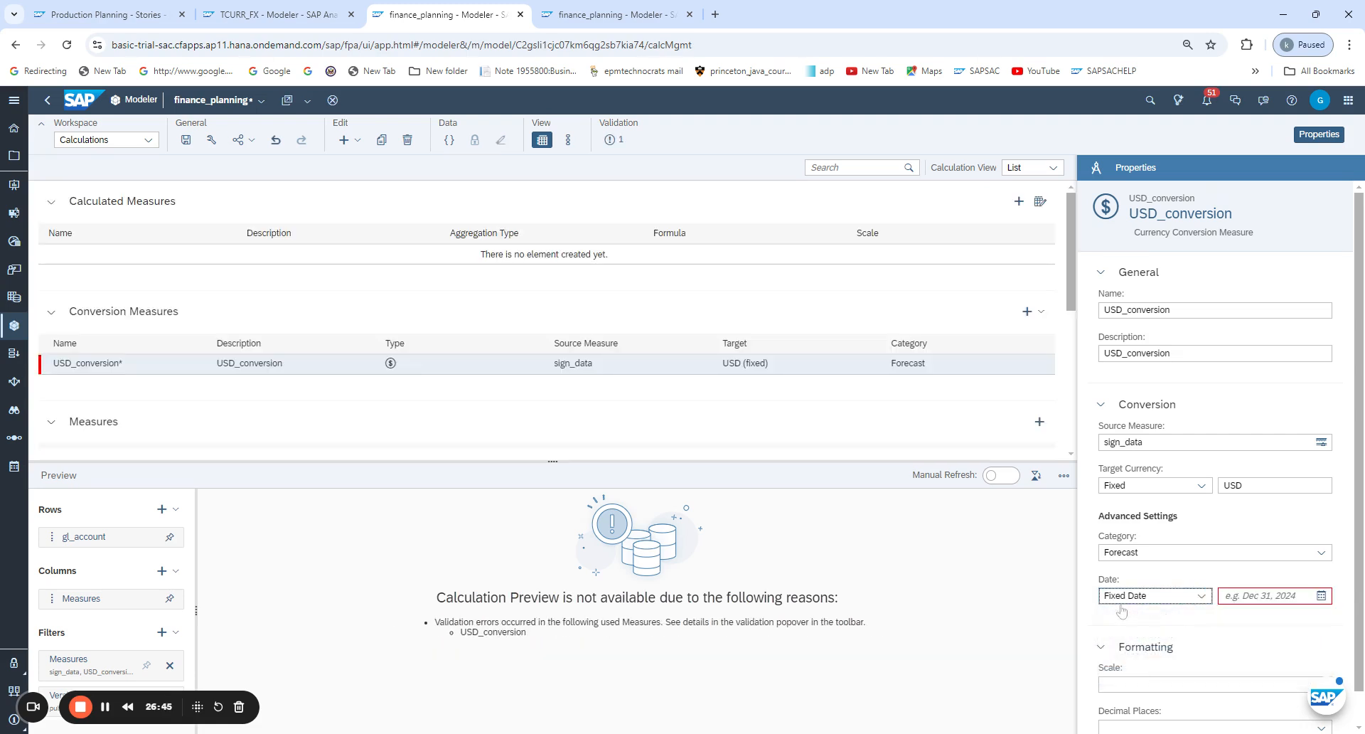
pyautogui.click(1323, 596)
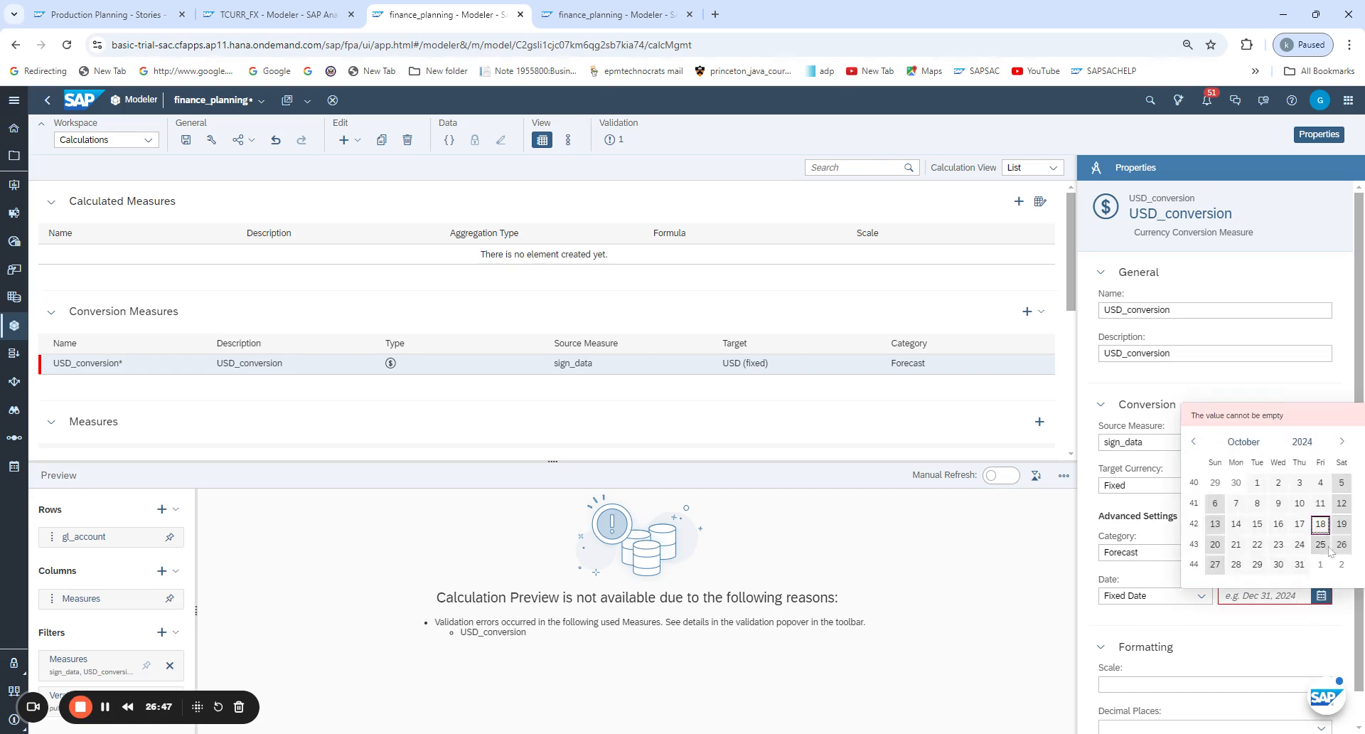
pyautogui.click(1195, 442)
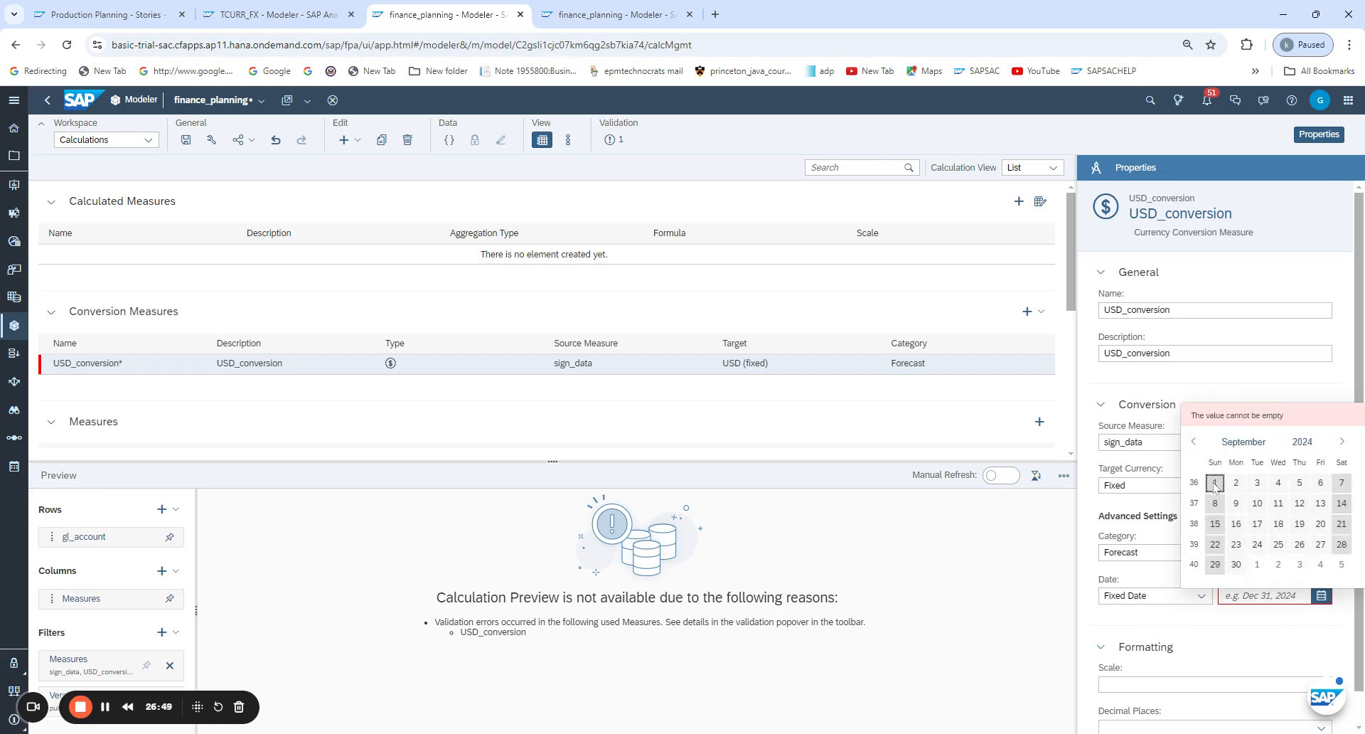
pyautogui.click(1215, 483)
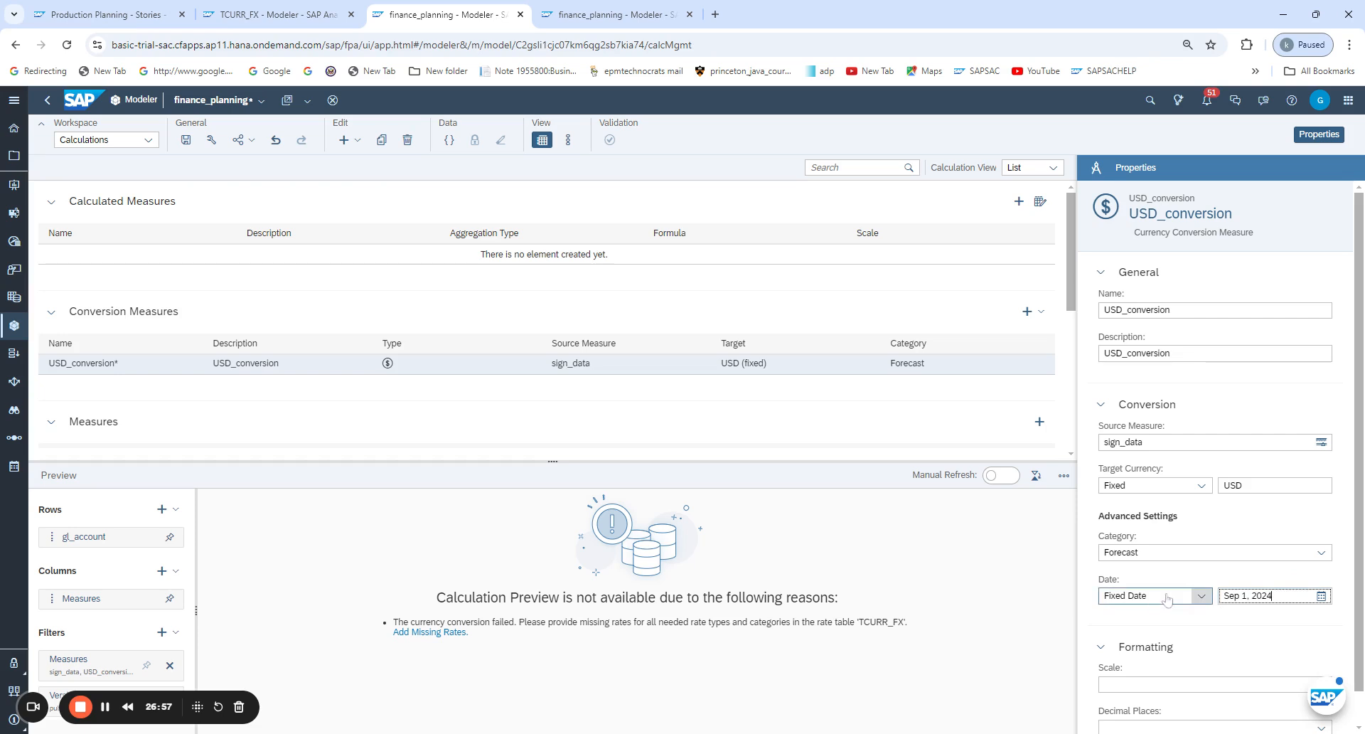
# Switch the USD_conversion measure's conversion date back to Booking Date
pyautogui.click(1201, 595)
pyautogui.click(1152, 656)
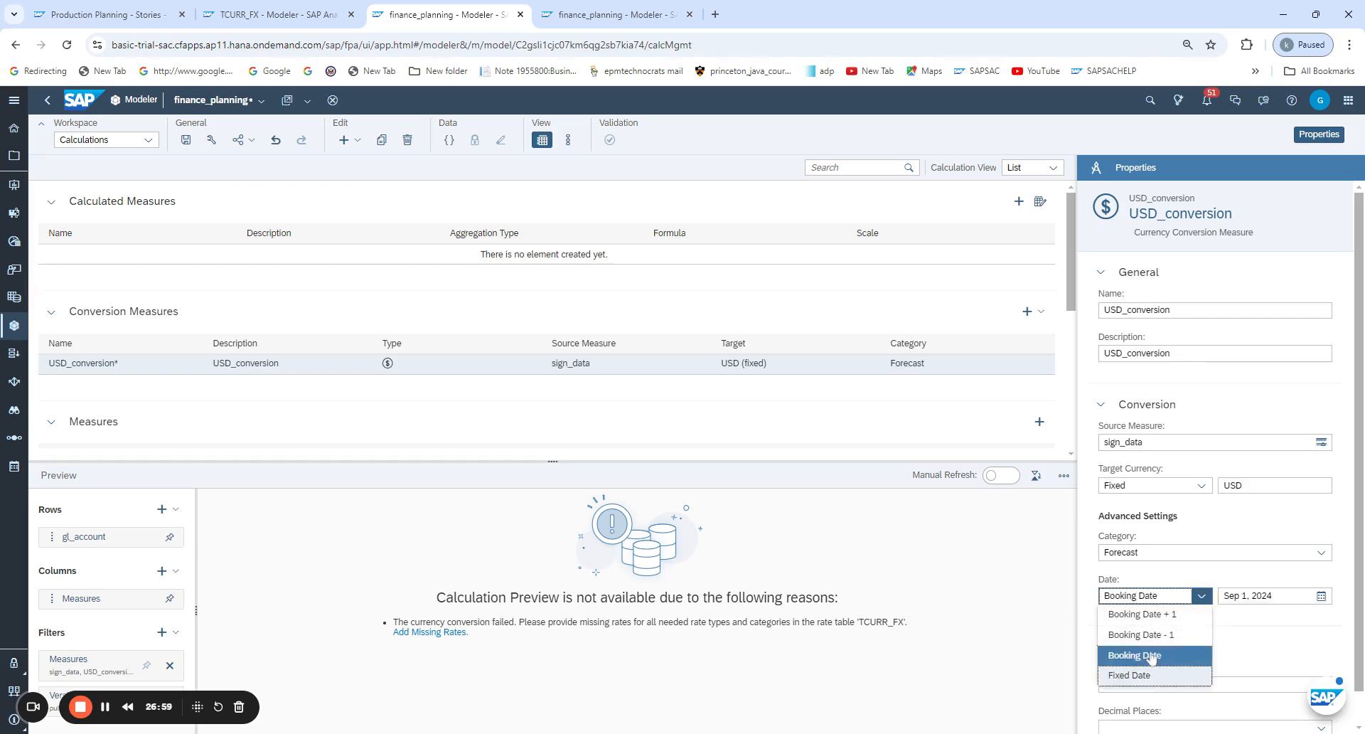
pyautogui.click(1152, 655)
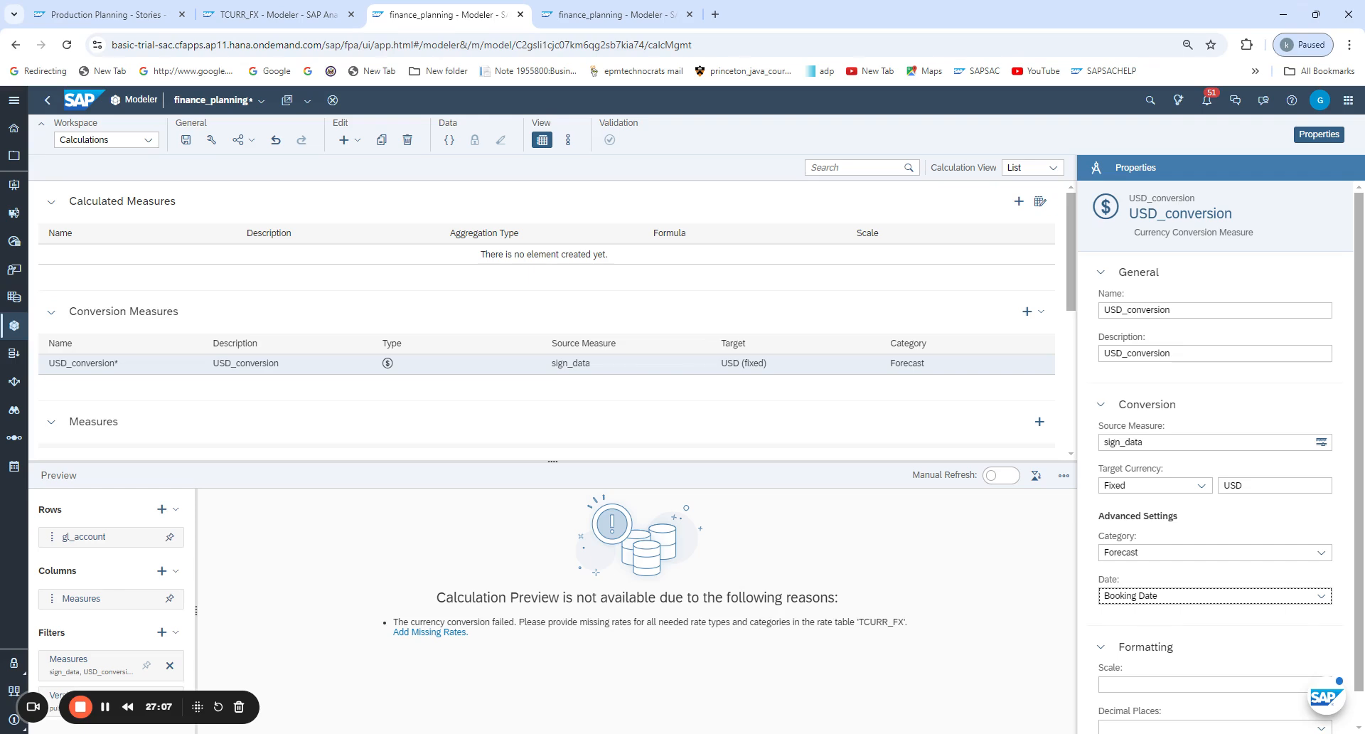
# Compare the Production Planning story's forecast table with the rates maintained in TCURR_FX, and return to the USD_conversion measure
pyautogui.click(608, 14)
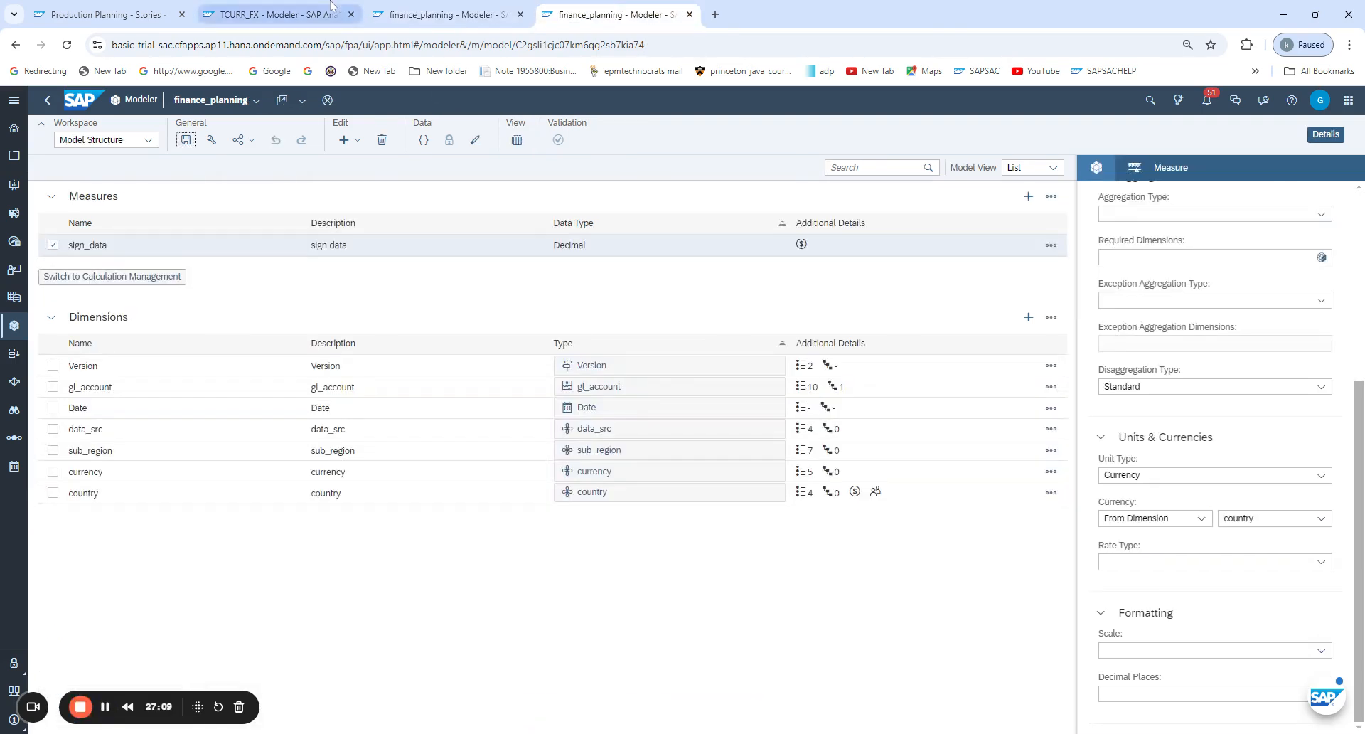
pyautogui.click(330, 8)
pyautogui.click(441, 11)
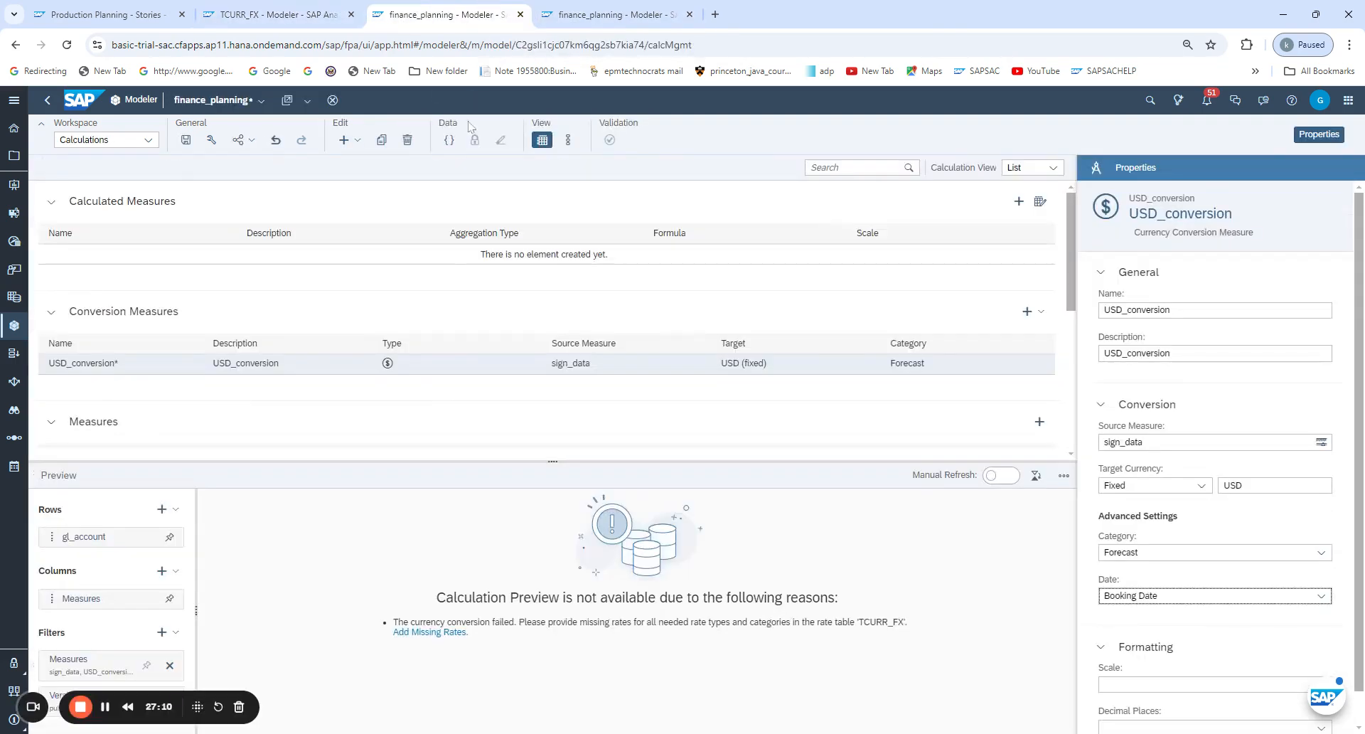
pyautogui.click(123, 9)
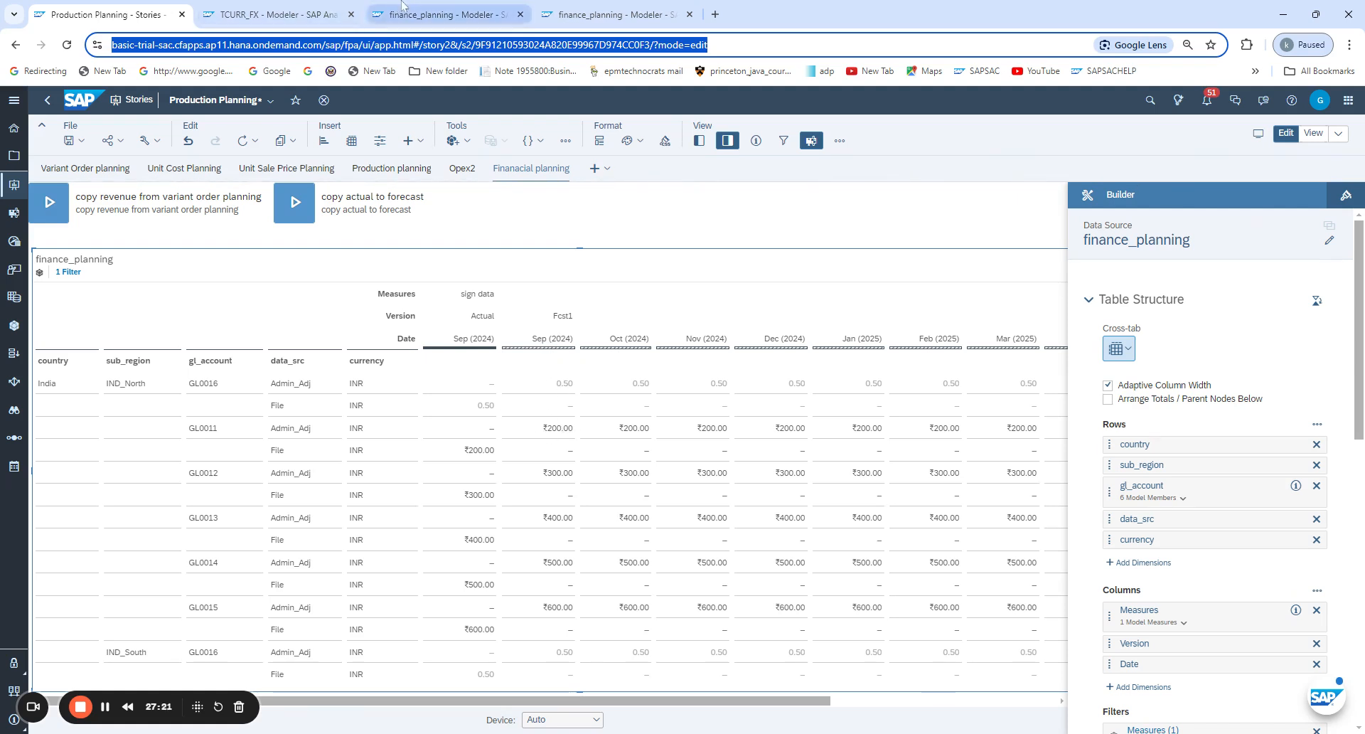
pyautogui.click(328, 5)
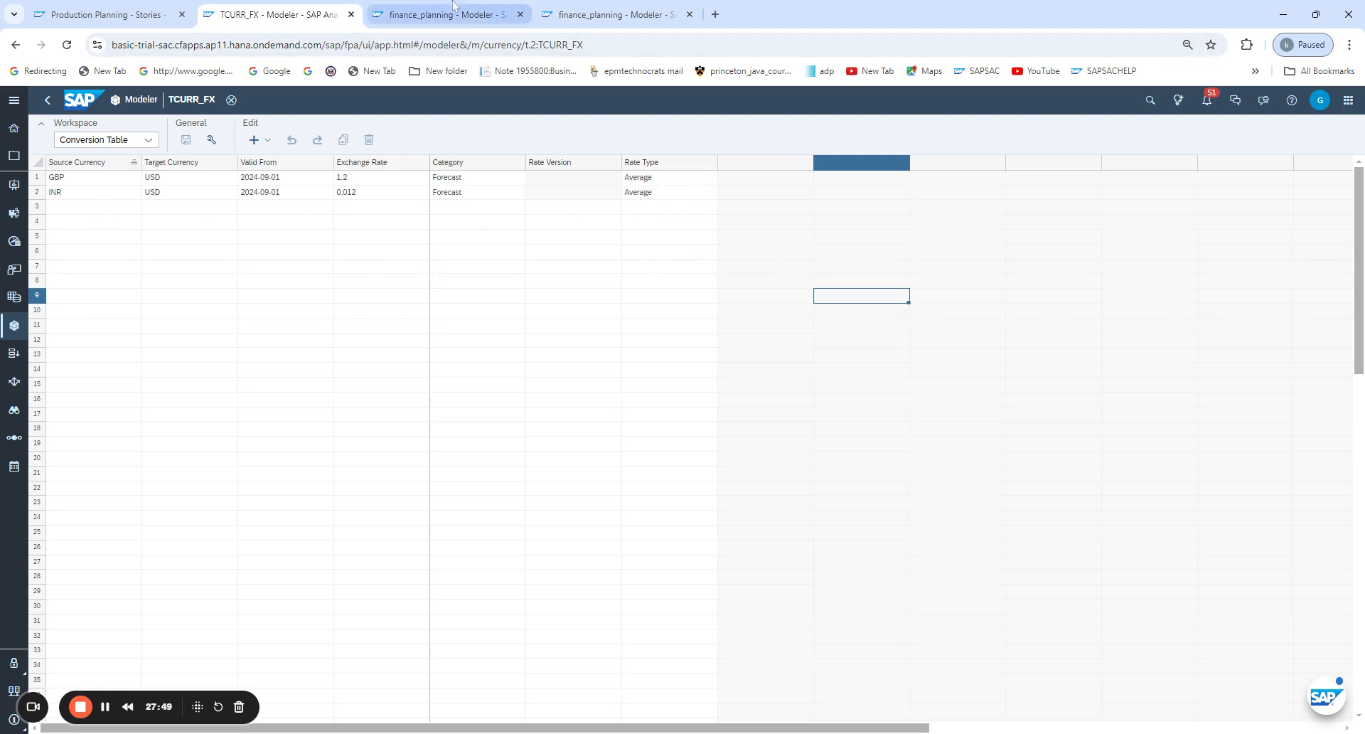
pyautogui.click(576, 7)
pyautogui.click(509, 8)
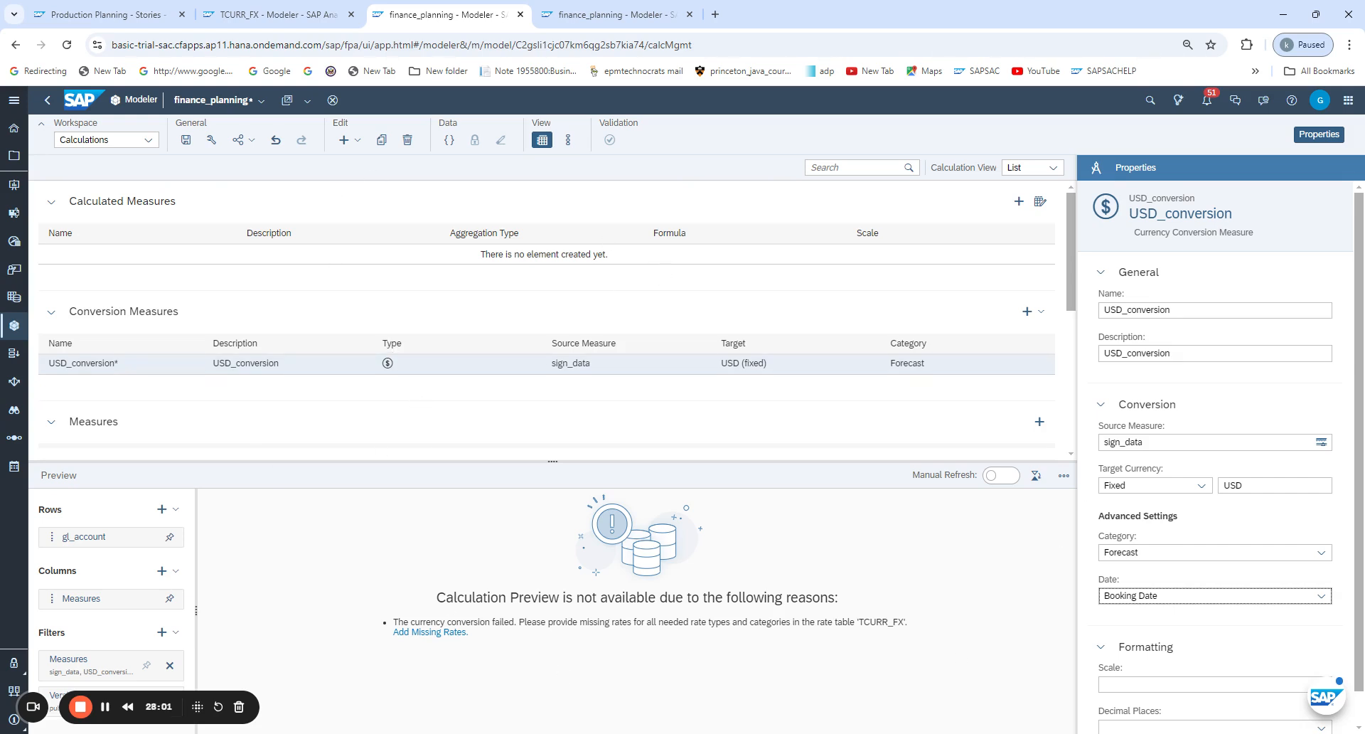
# Save the model while opening the missing rates proposal, preview it with category-dependent rates included, and cancel without adding any
pyautogui.click(441, 632)
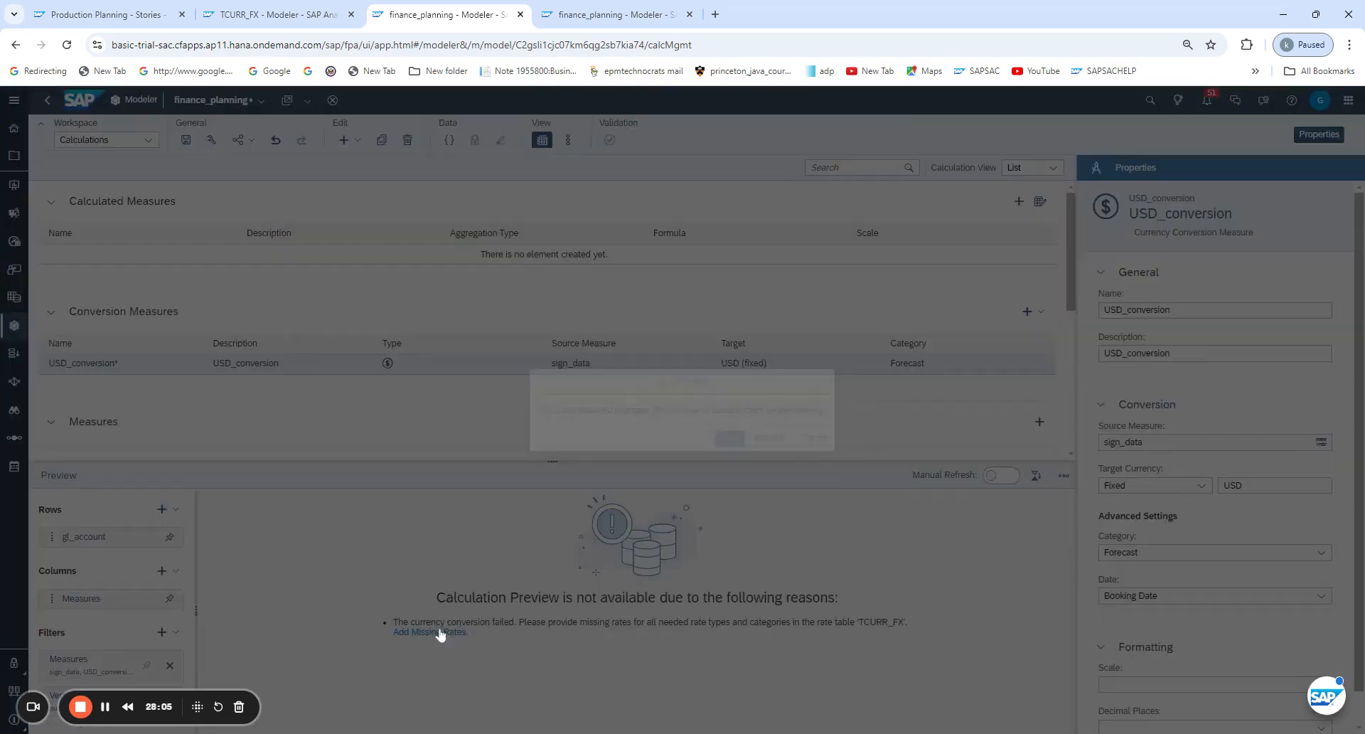
pyautogui.click(730, 438)
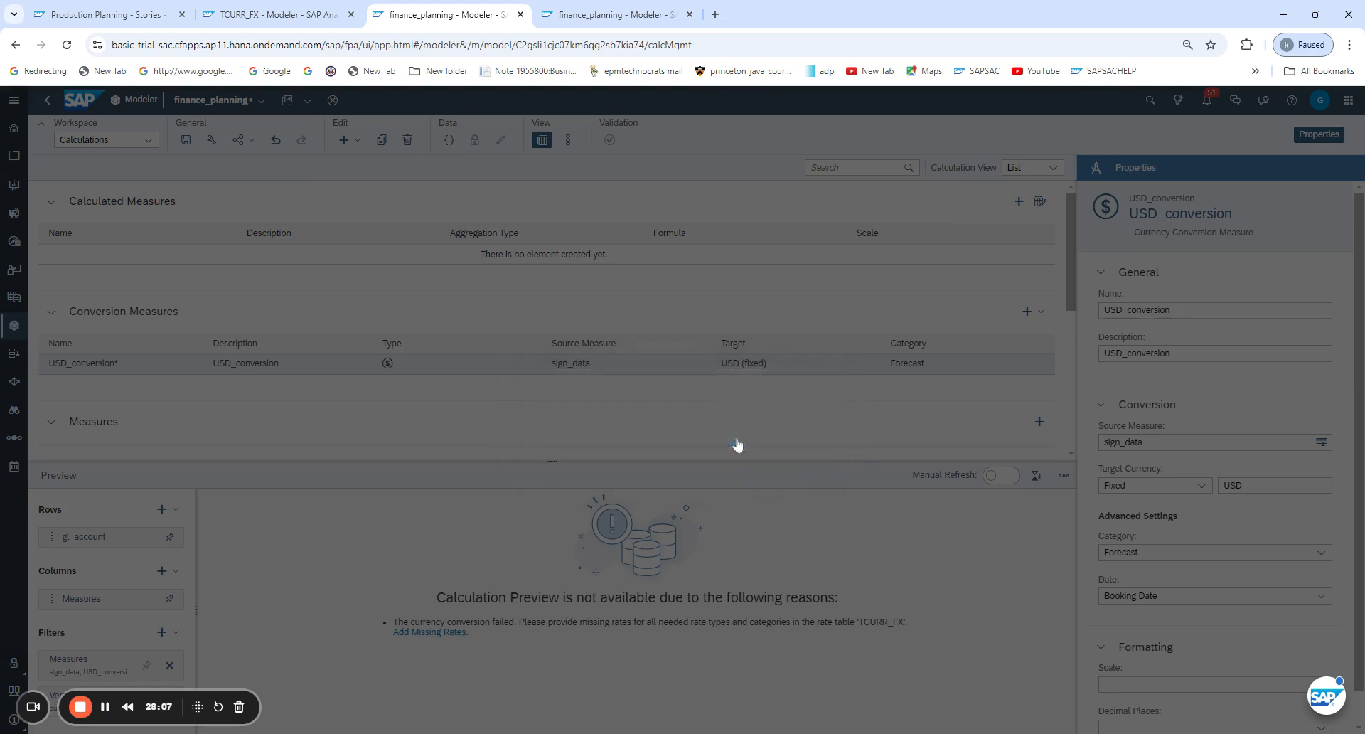
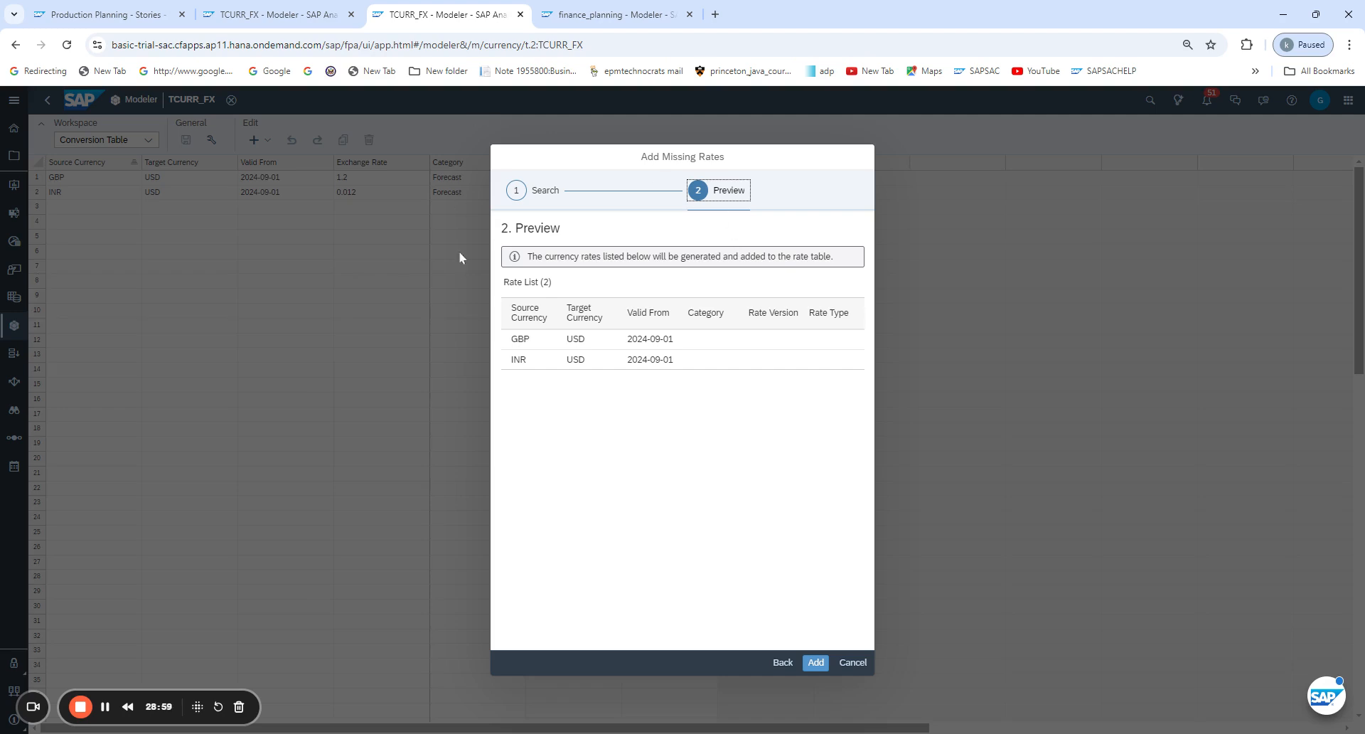
pyautogui.click(783, 662)
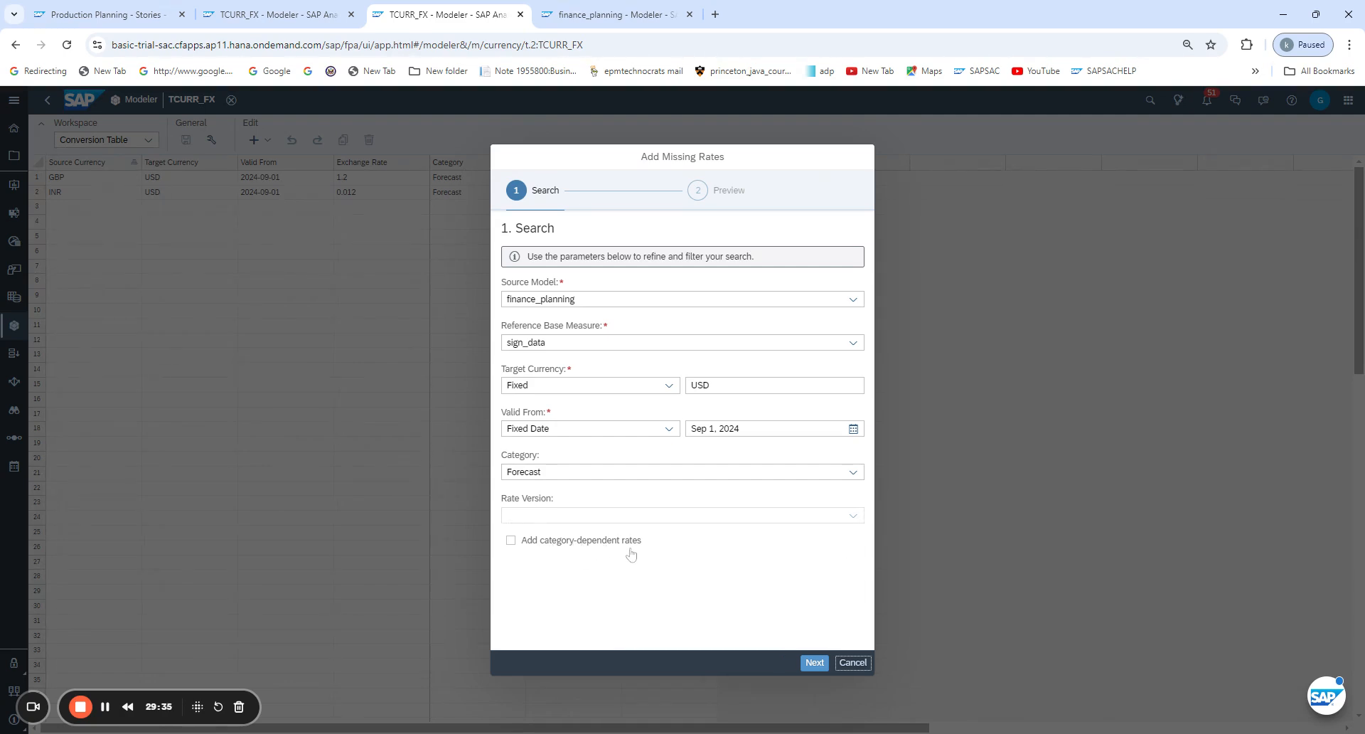
pyautogui.click(519, 546)
pyautogui.click(814, 662)
pyautogui.click(818, 663)
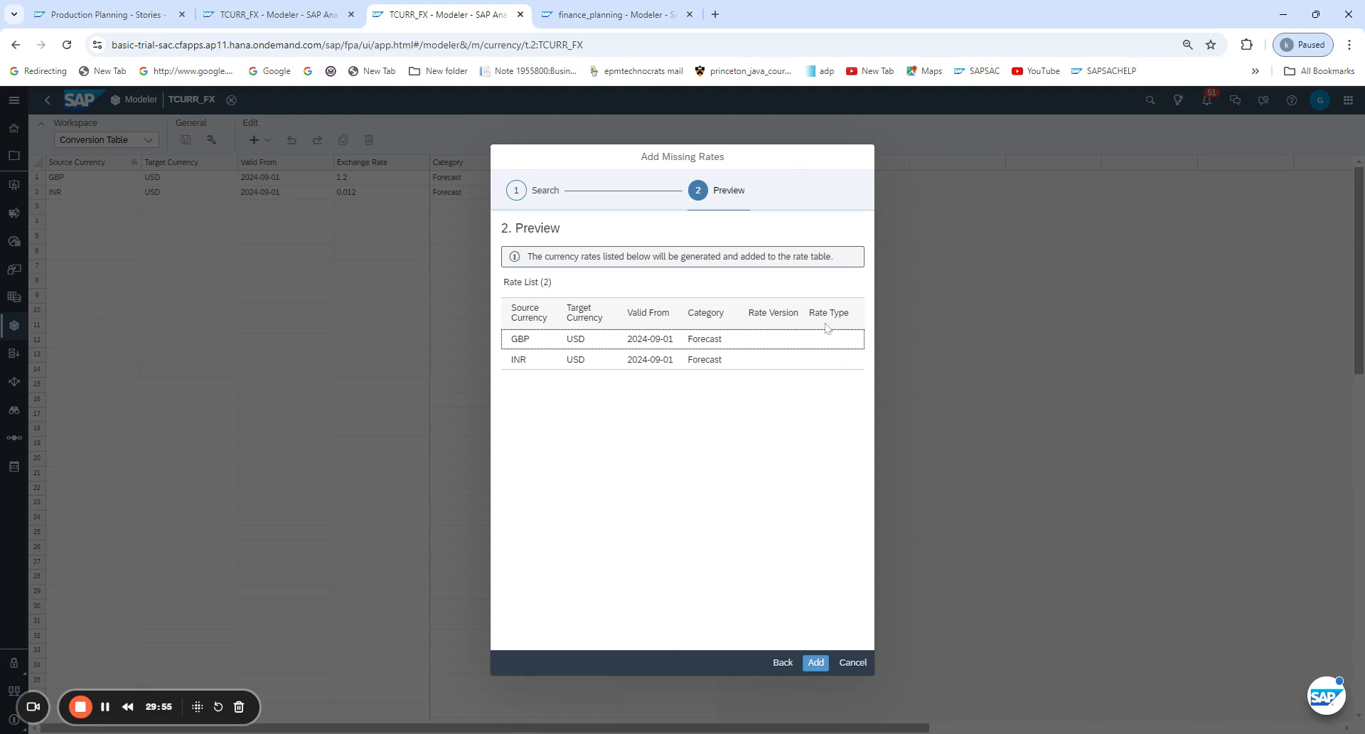
pyautogui.click(854, 663)
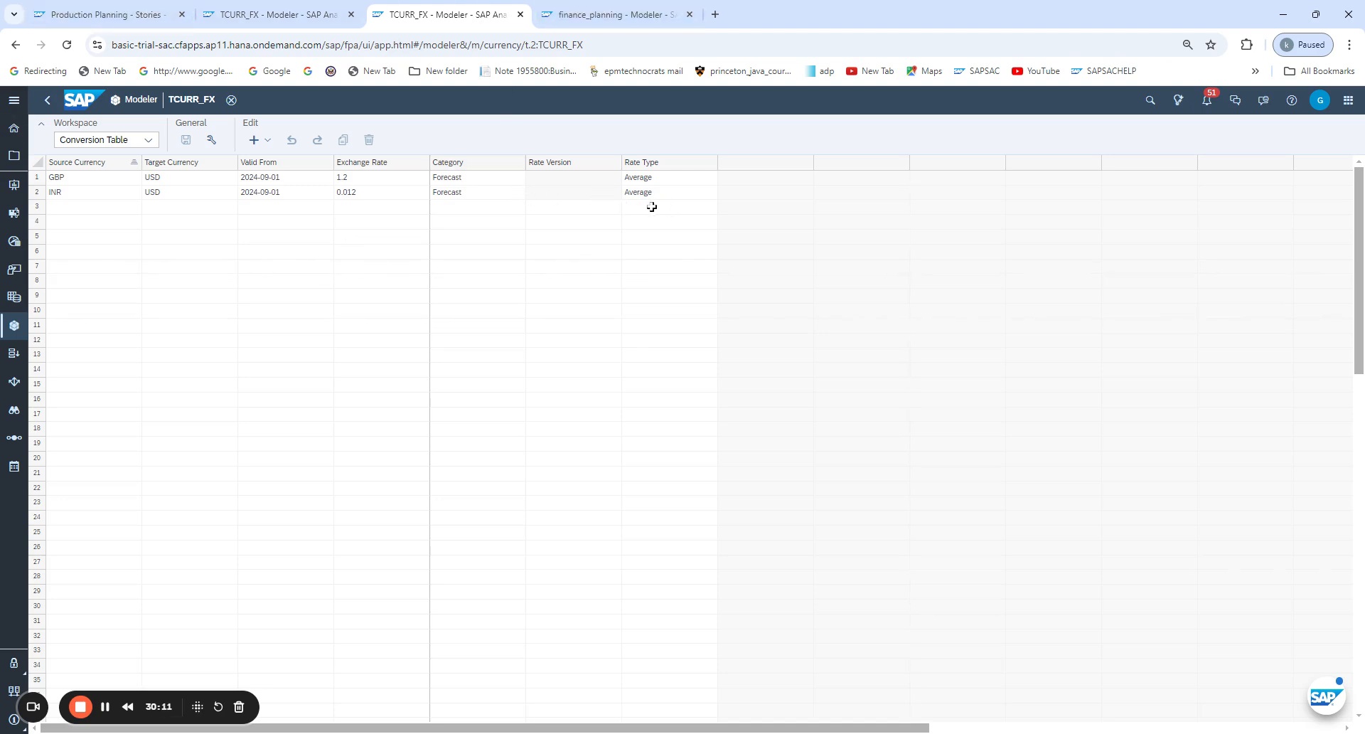
# In the finance_planning model structure, set the sign_data measure's rate type to Average
pyautogui.click(578, 6)
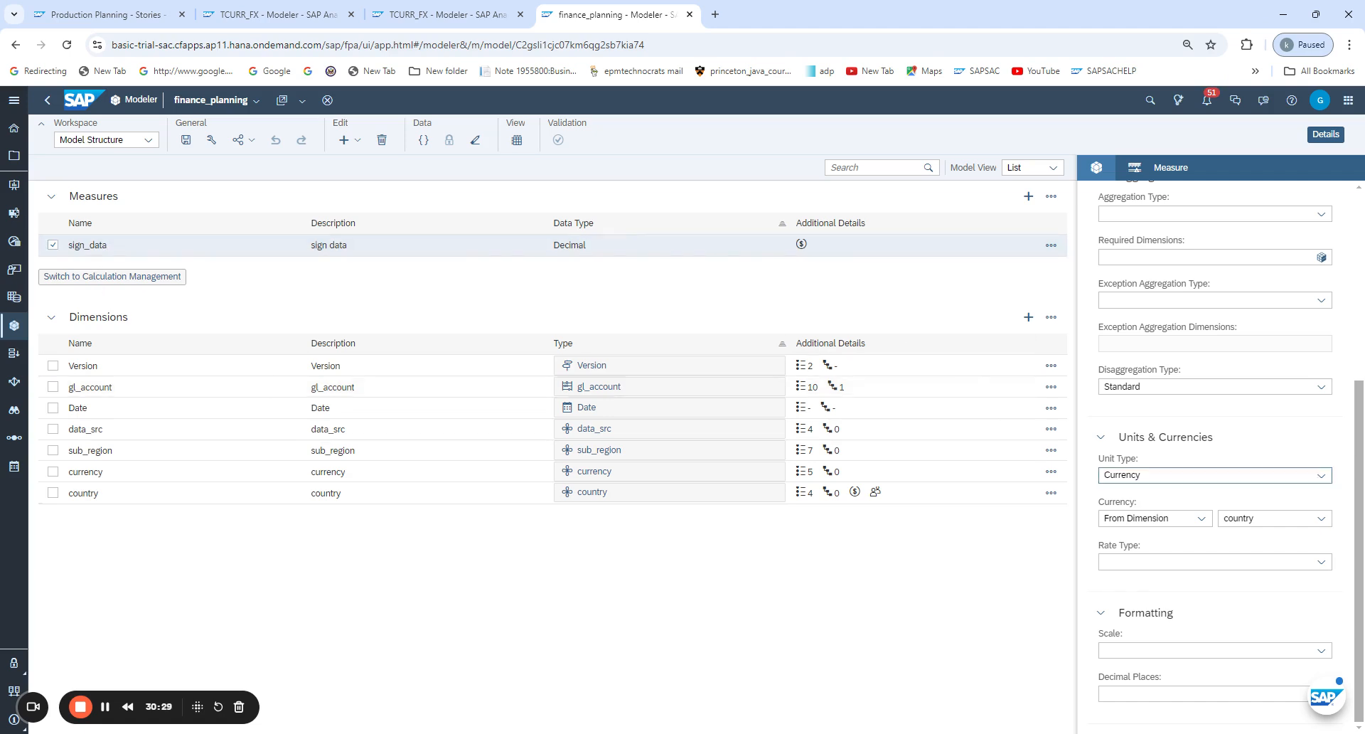
pyautogui.click(1111, 562)
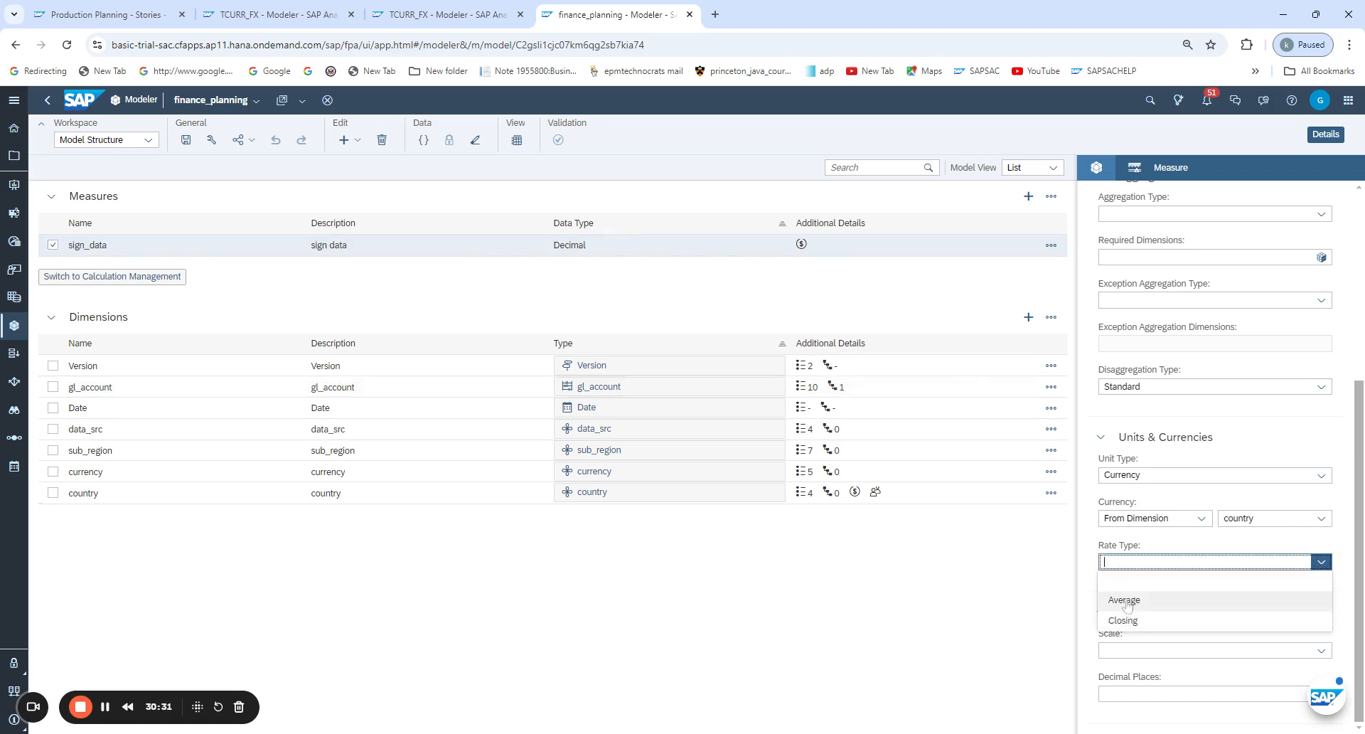
pyautogui.click(1125, 601)
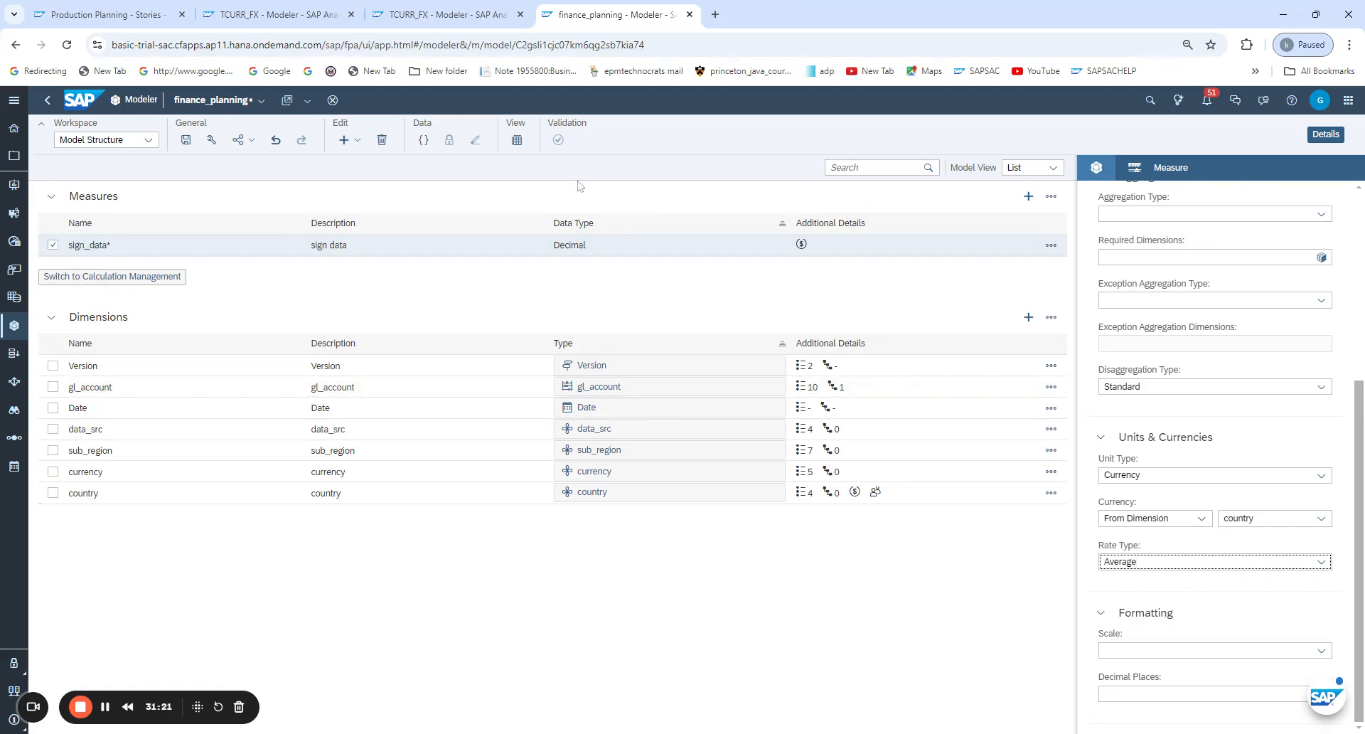
# Review the structure priority options in the finance_planning model preferences and cancel without changes
pyautogui.click(211, 141)
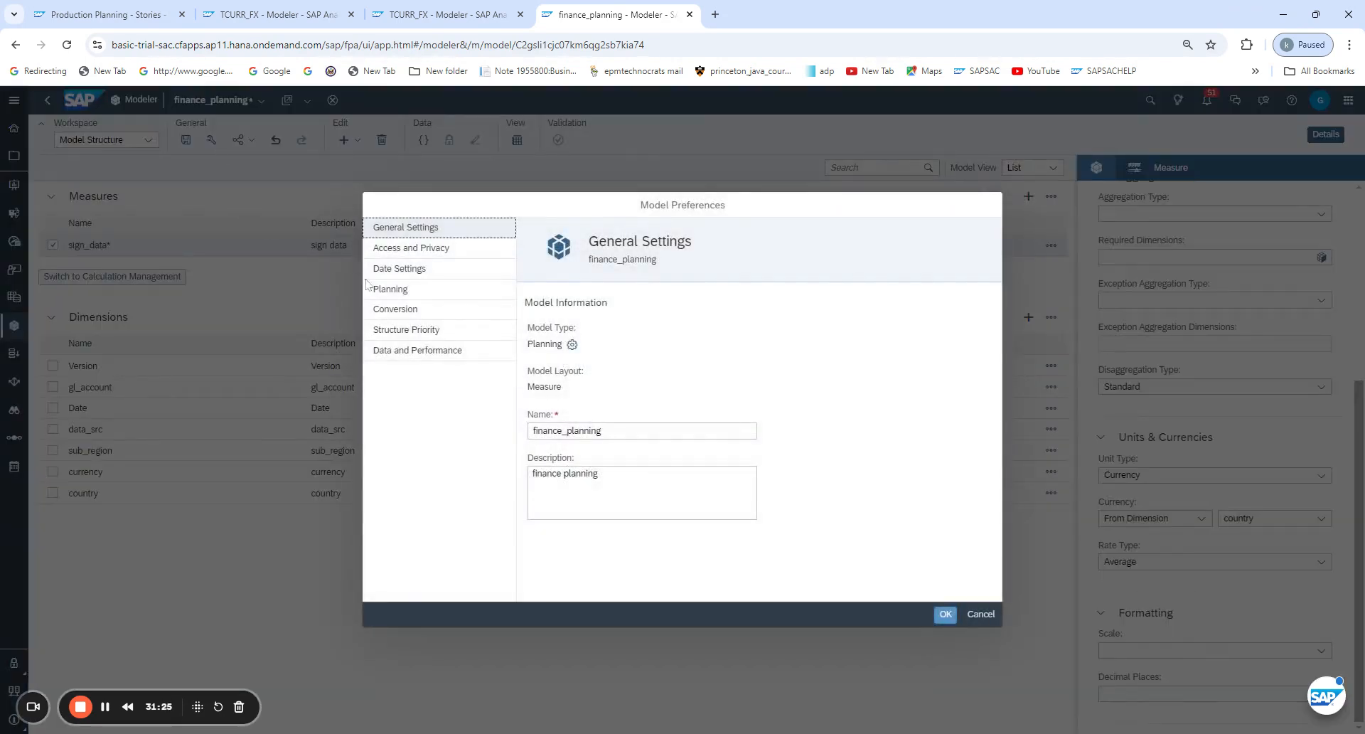
pyautogui.click(419, 331)
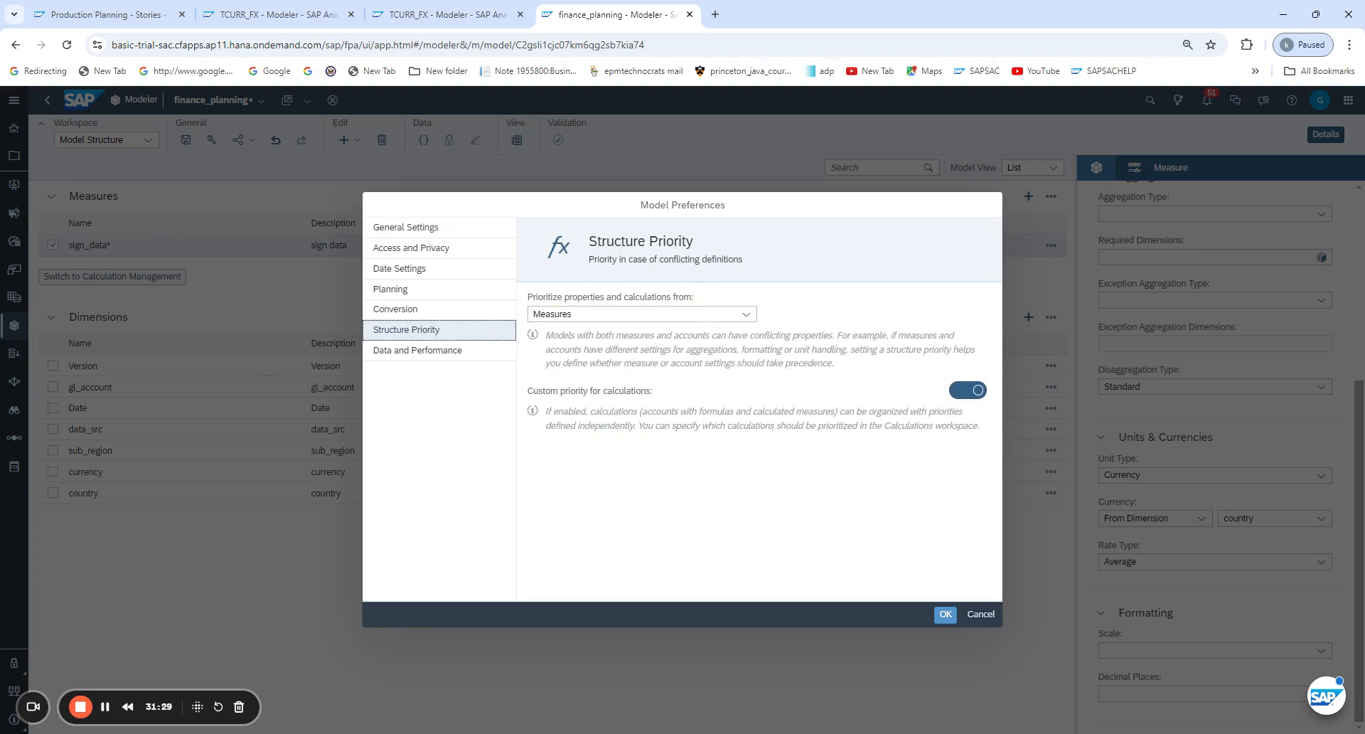
pyautogui.click(611, 317)
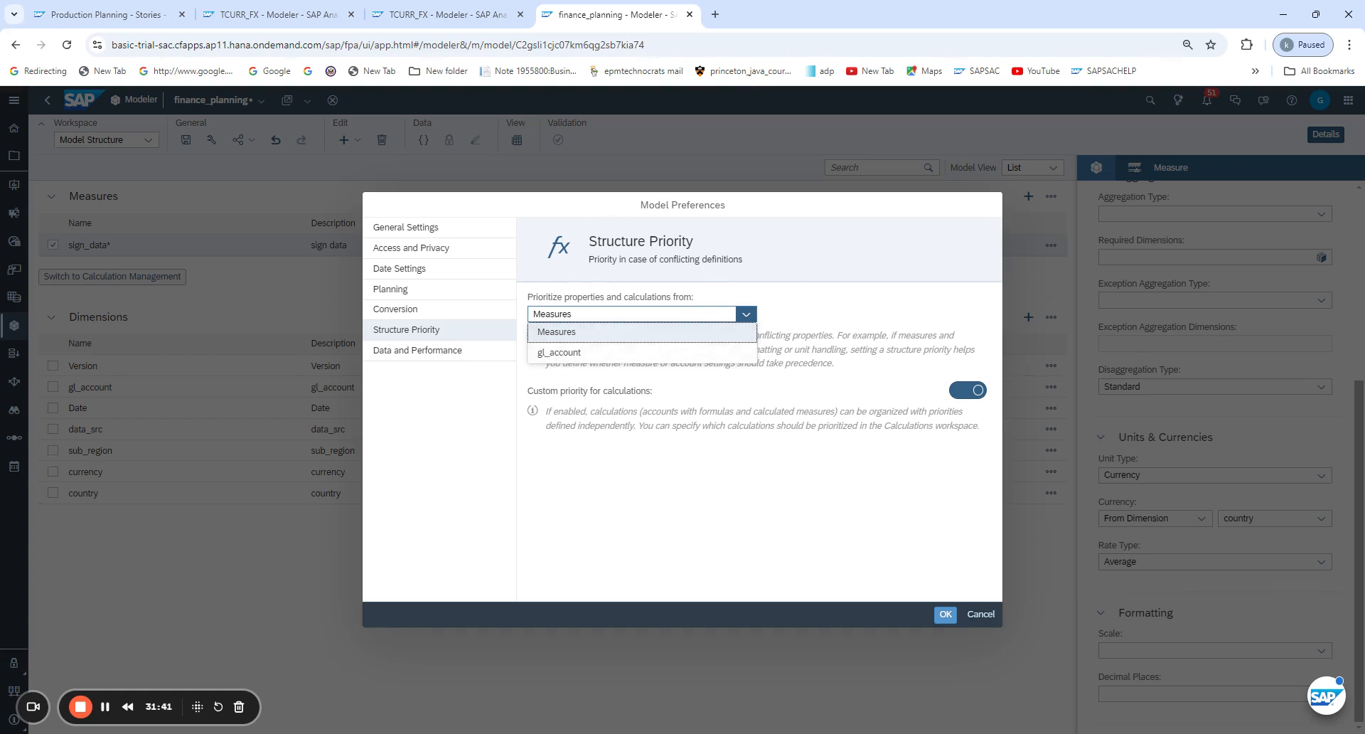
pyautogui.click(976, 616)
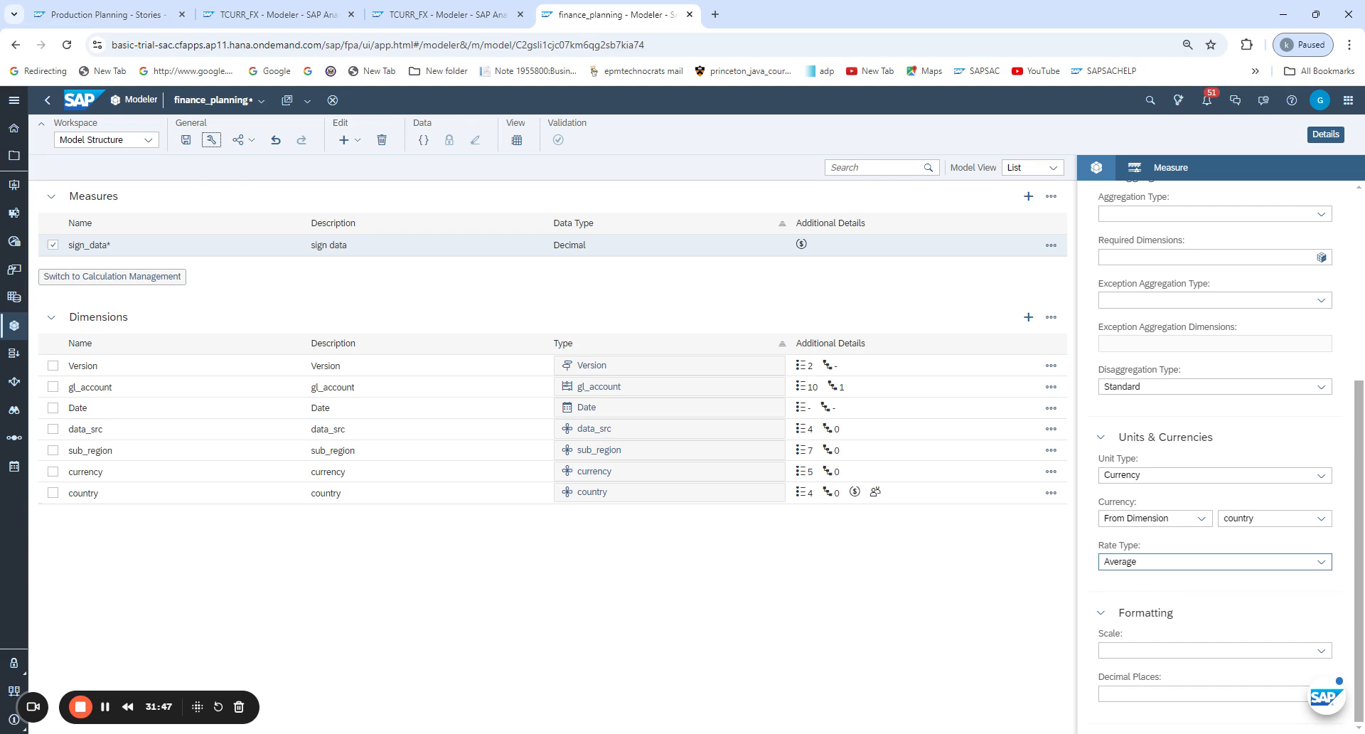
# Save the finance_planning model and switch to its Calculations workspace to check the USD_conversion measure's preview
pyautogui.click(186, 140)
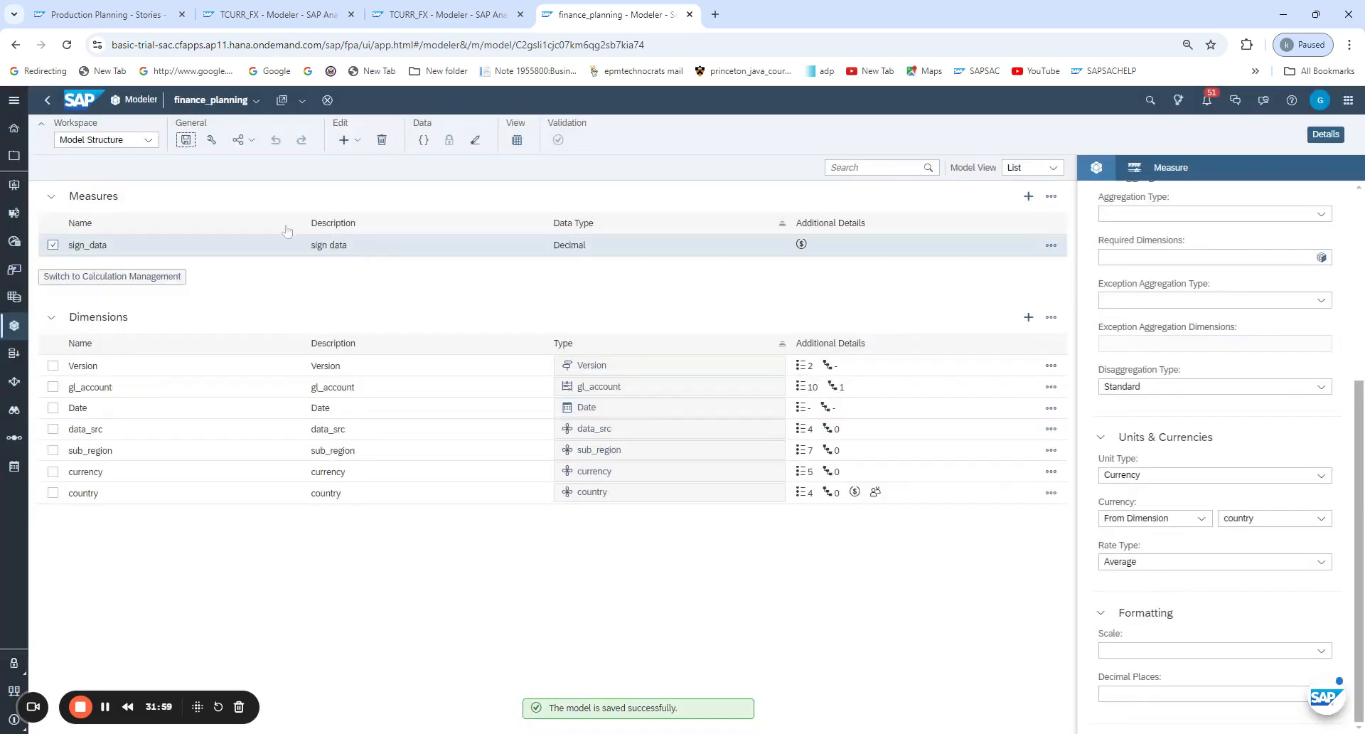
pyautogui.click(274, 14)
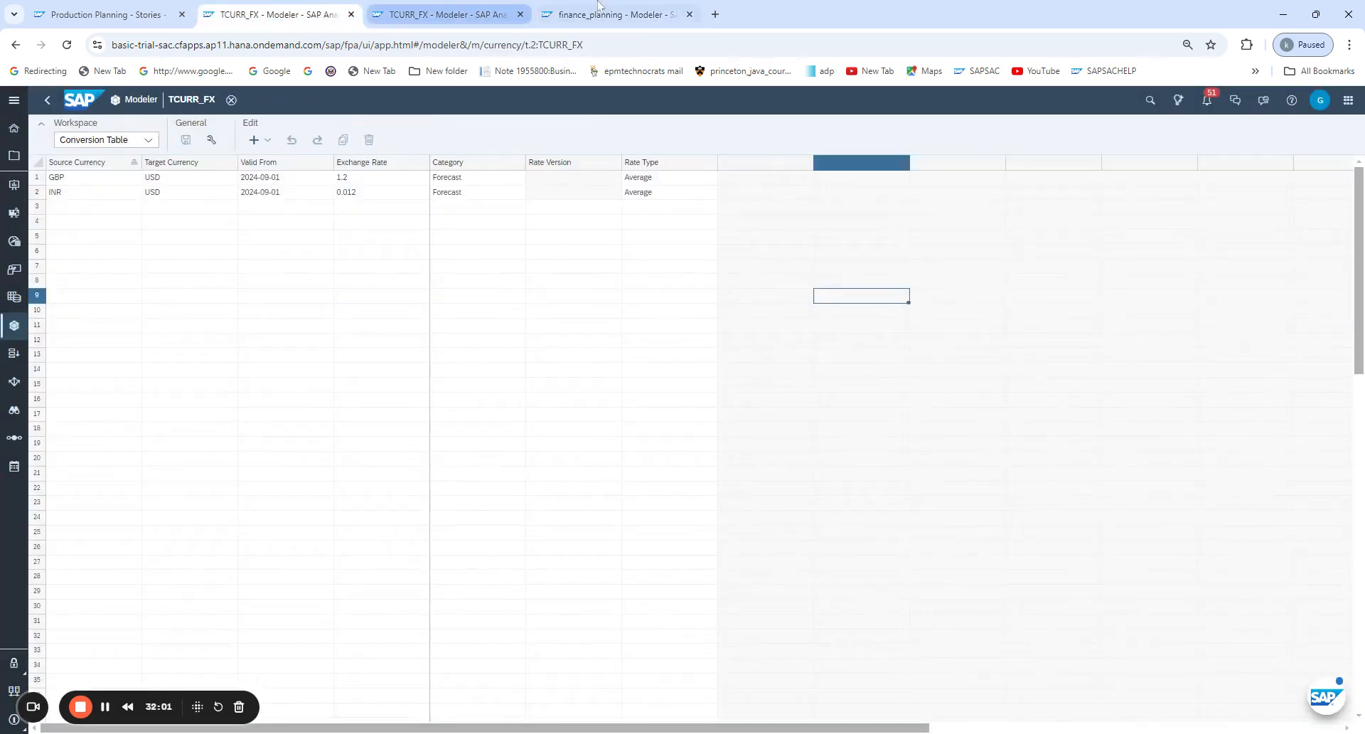
pyautogui.click(611, 14)
pyautogui.click(146, 13)
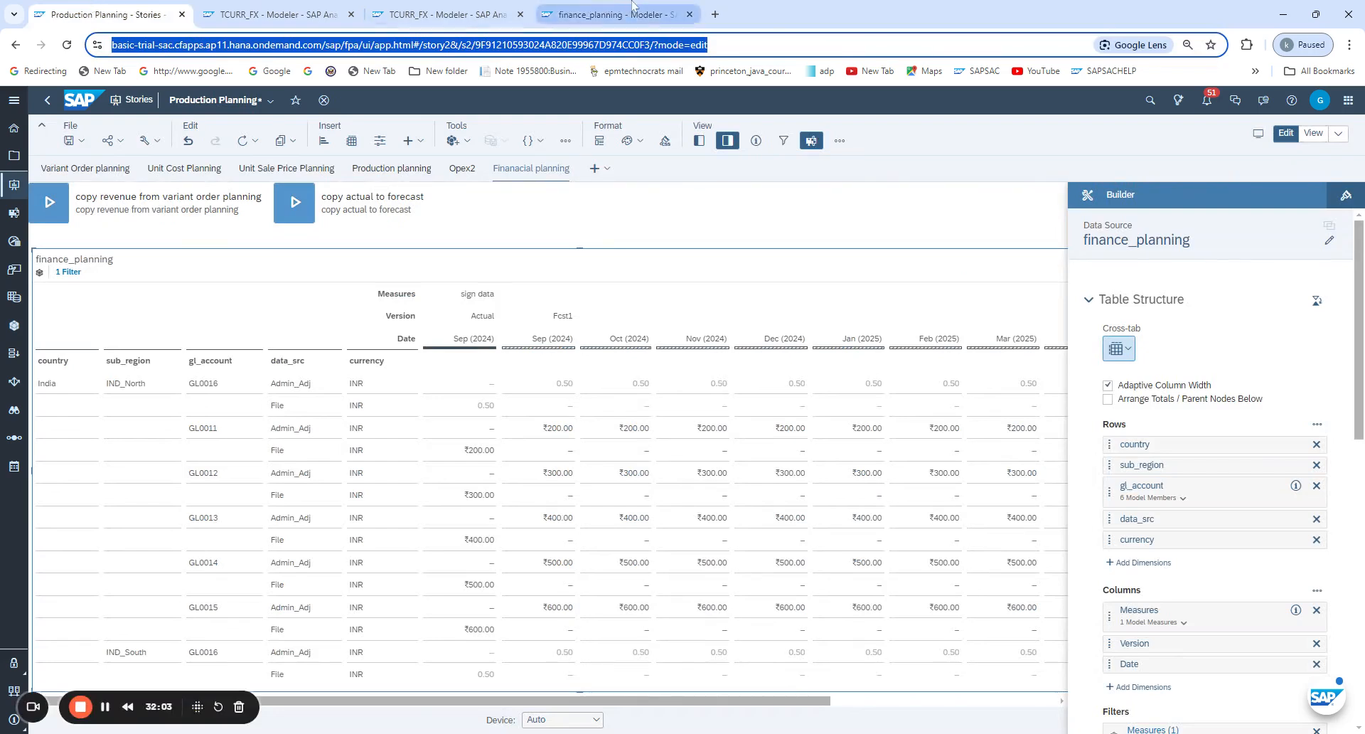
pyautogui.click(612, 14)
pyautogui.click(145, 140)
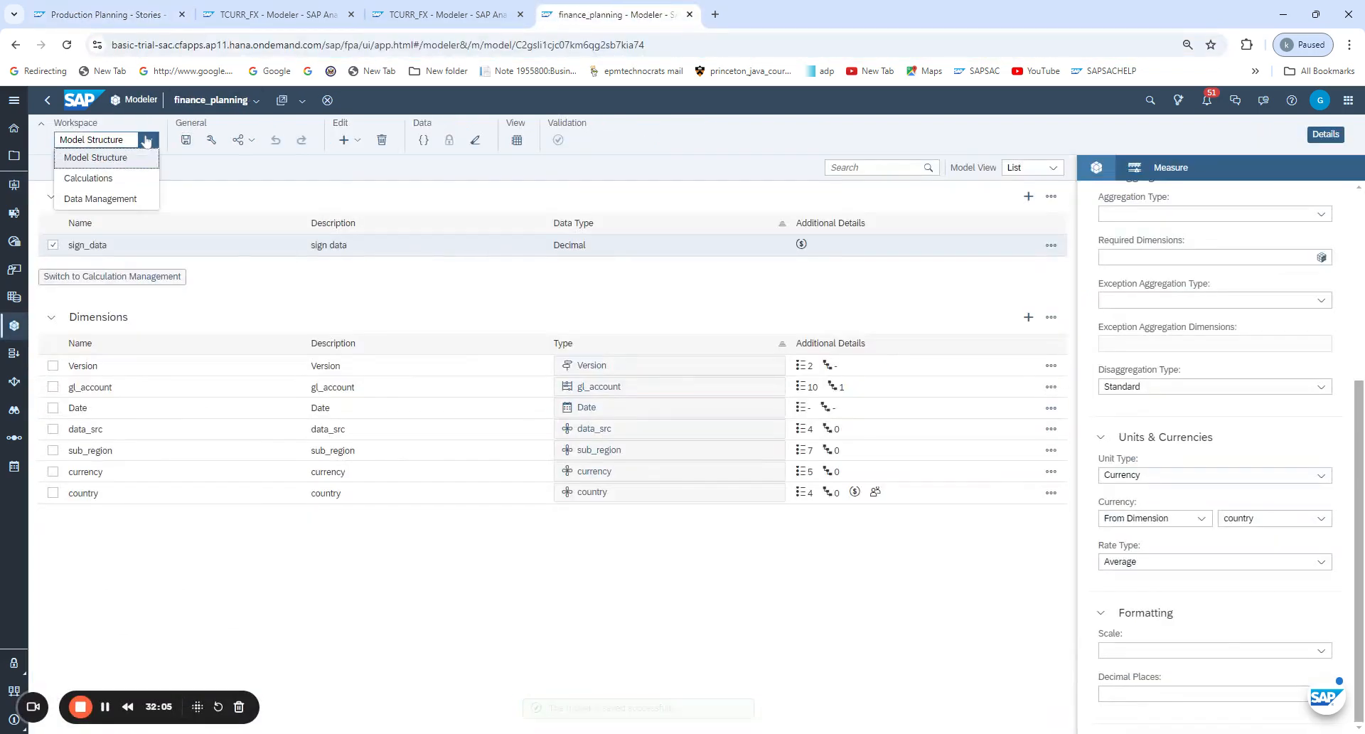
pyautogui.click(101, 179)
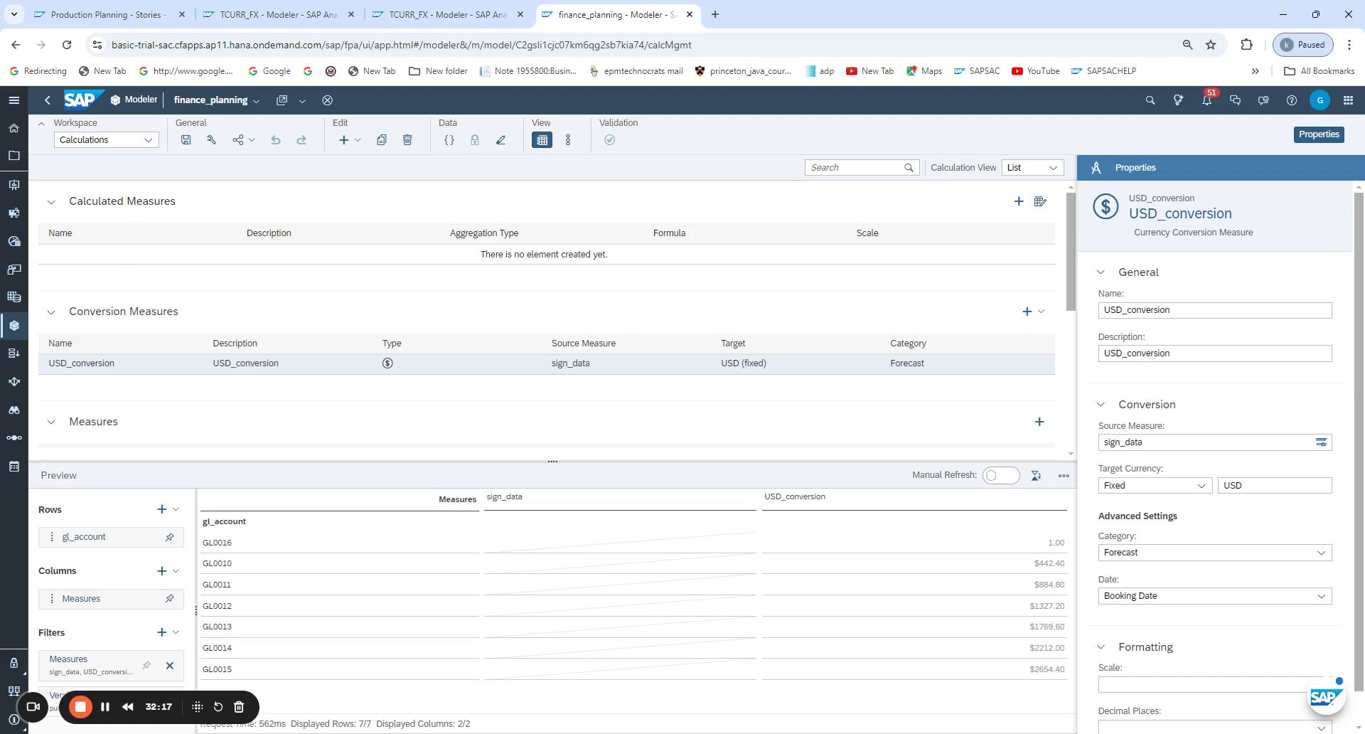
pyautogui.click(94, 369)
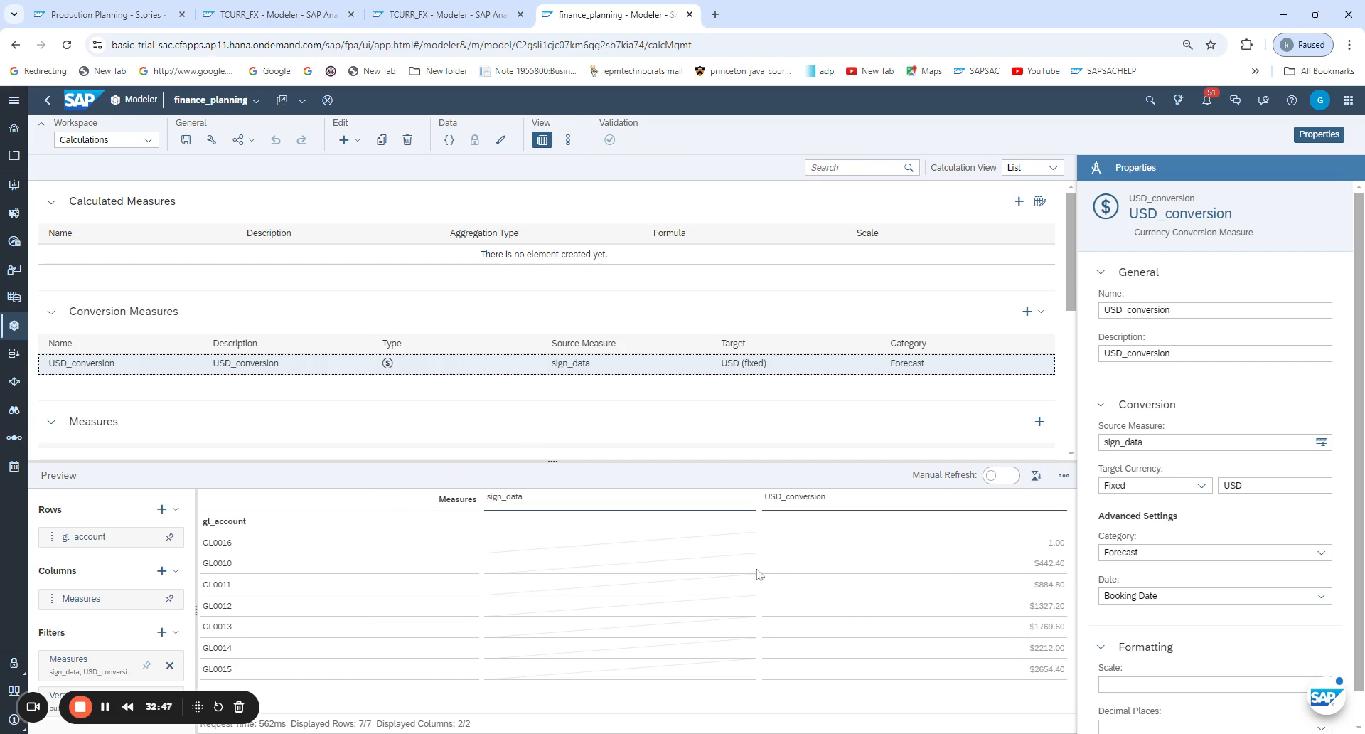
# Add Date to the preview rows and set its hierarchy to Flat Presentation
pyautogui.click(162, 509)
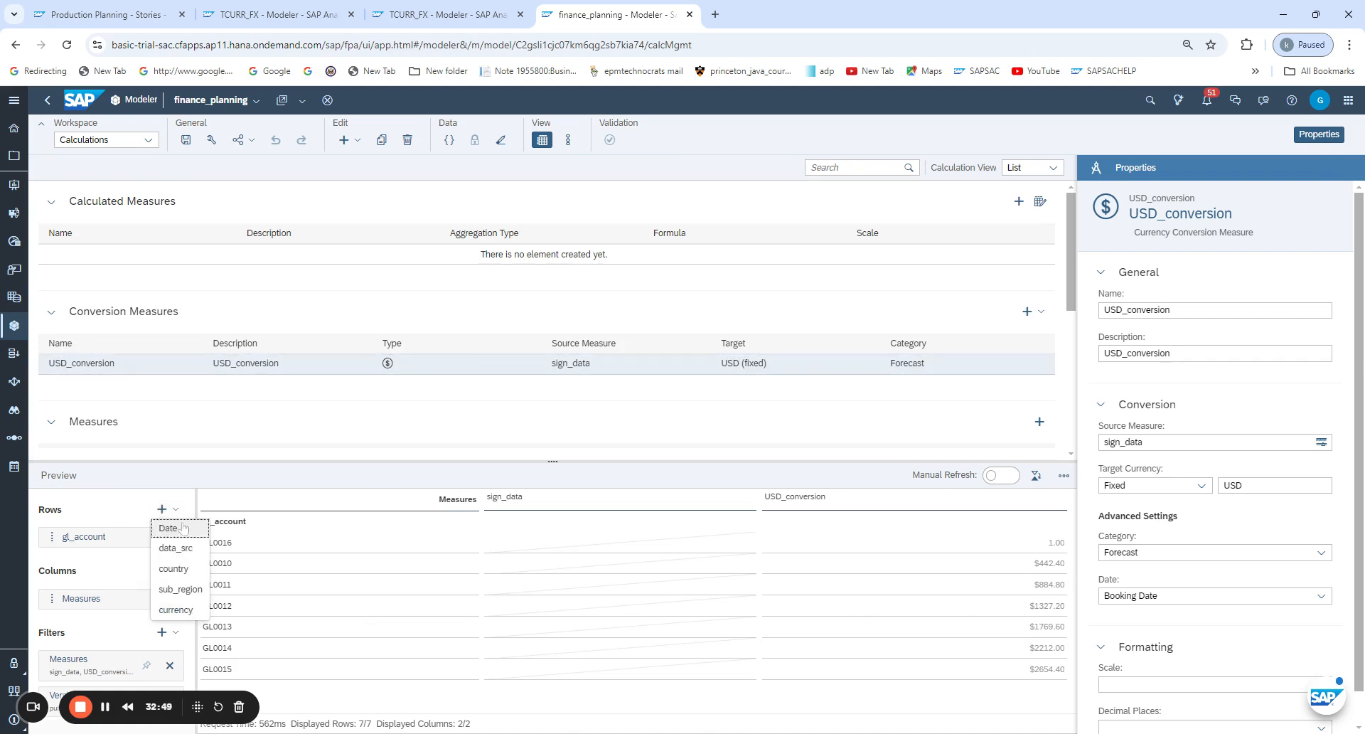
pyautogui.click(168, 528)
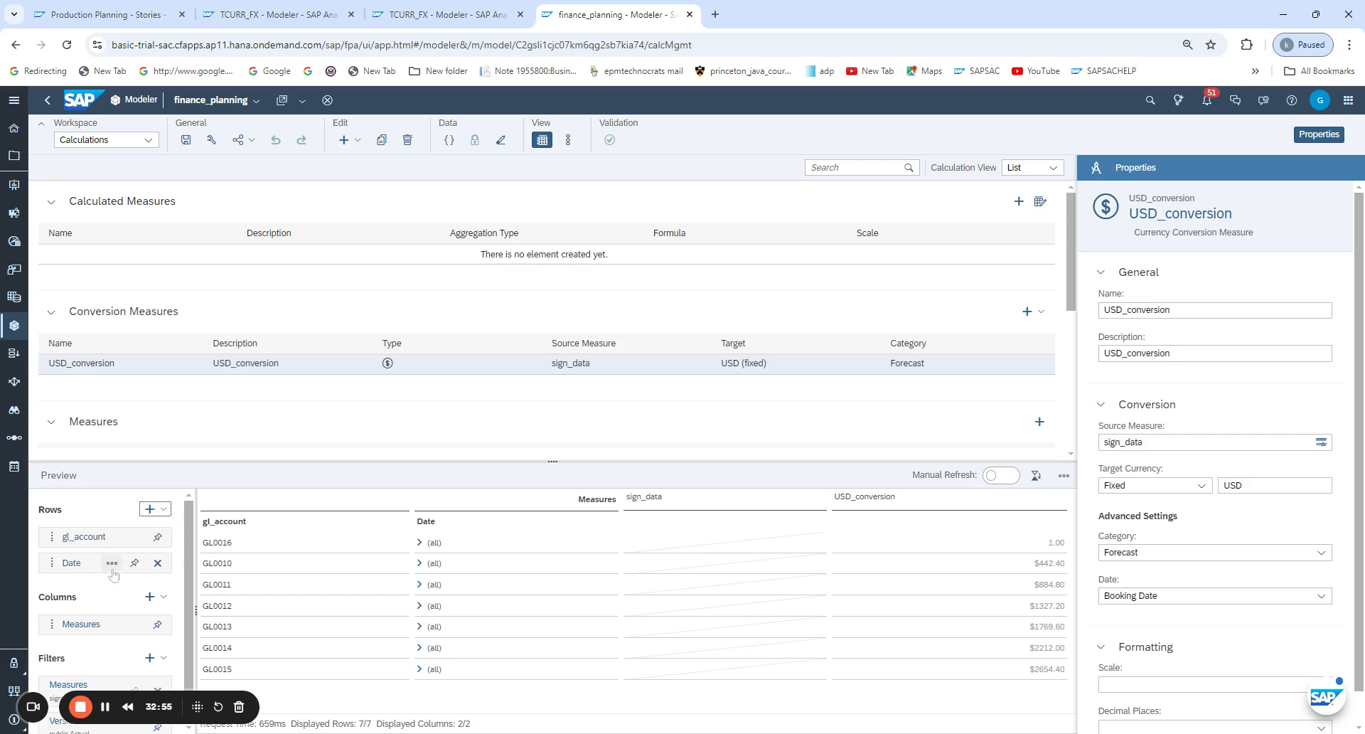
pyautogui.click(111, 563)
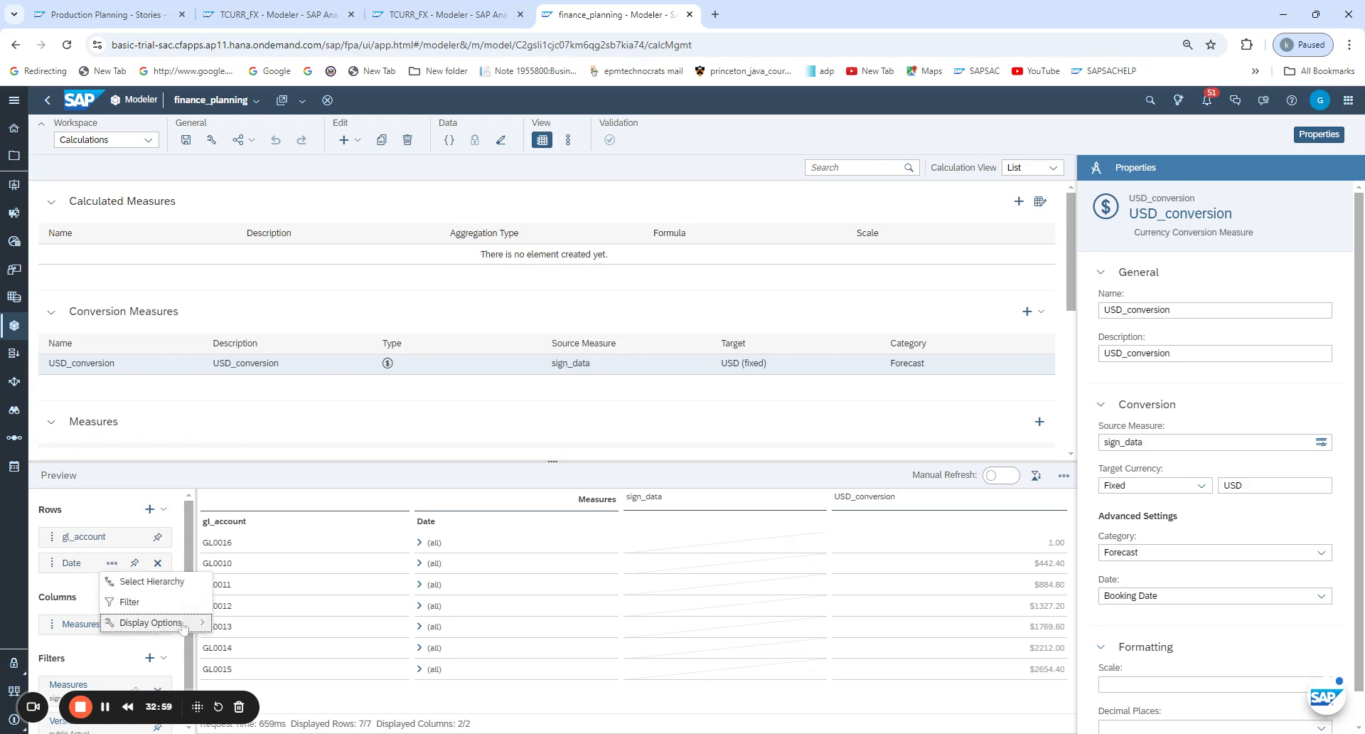
pyautogui.moveTo(183, 626)
pyautogui.click(178, 581)
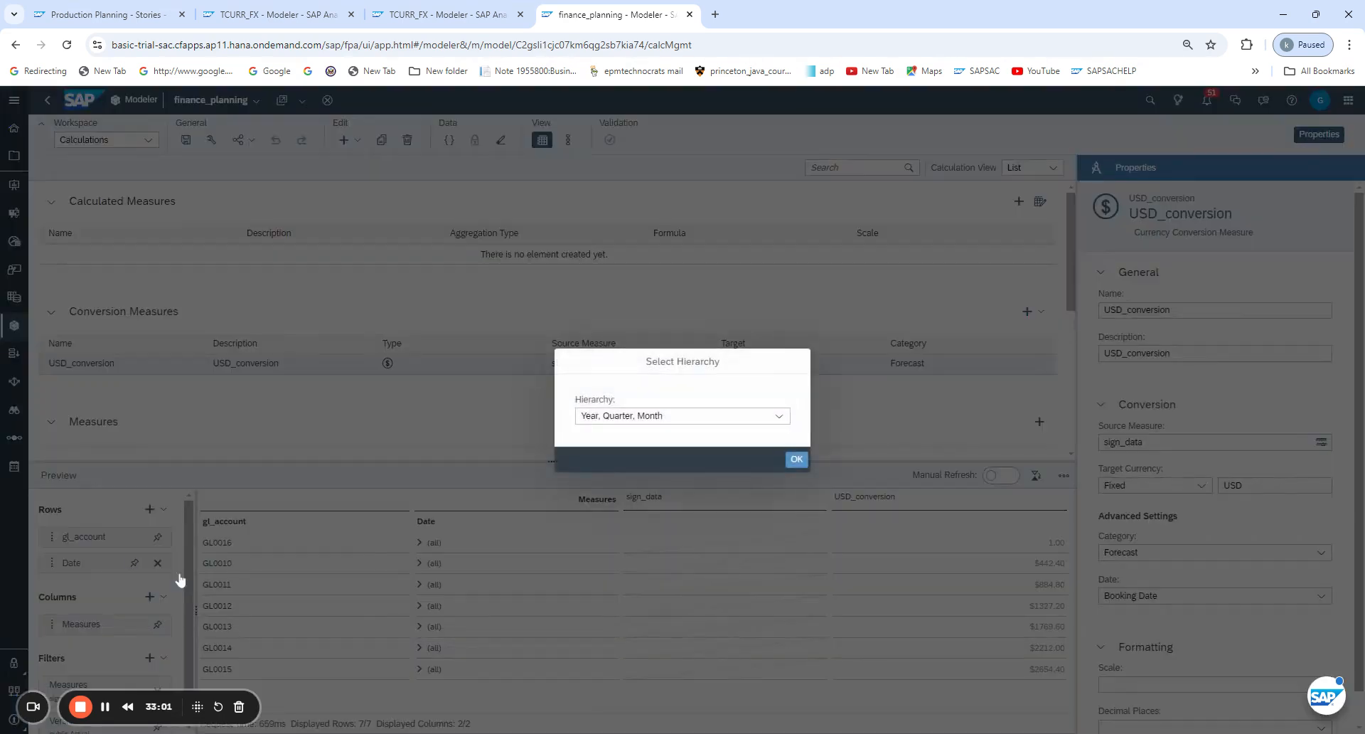
pyautogui.click(778, 418)
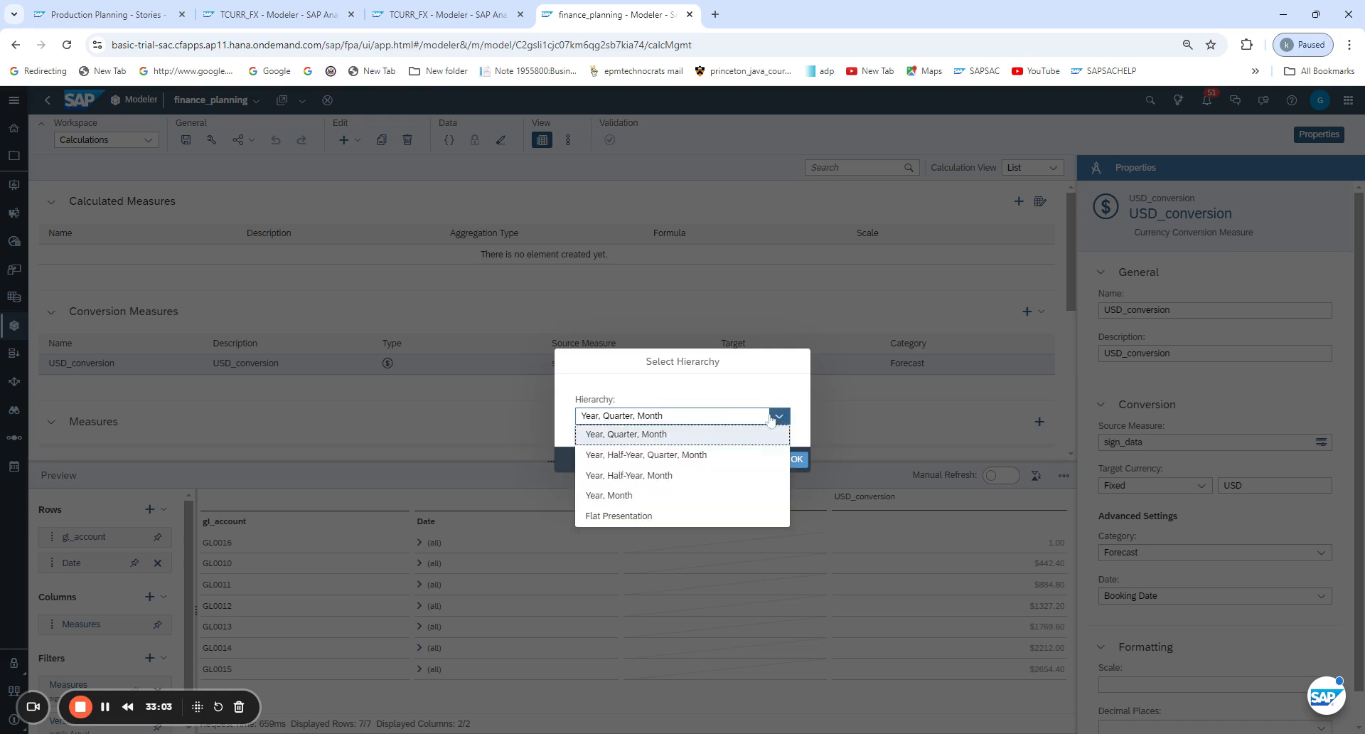
pyautogui.click(638, 521)
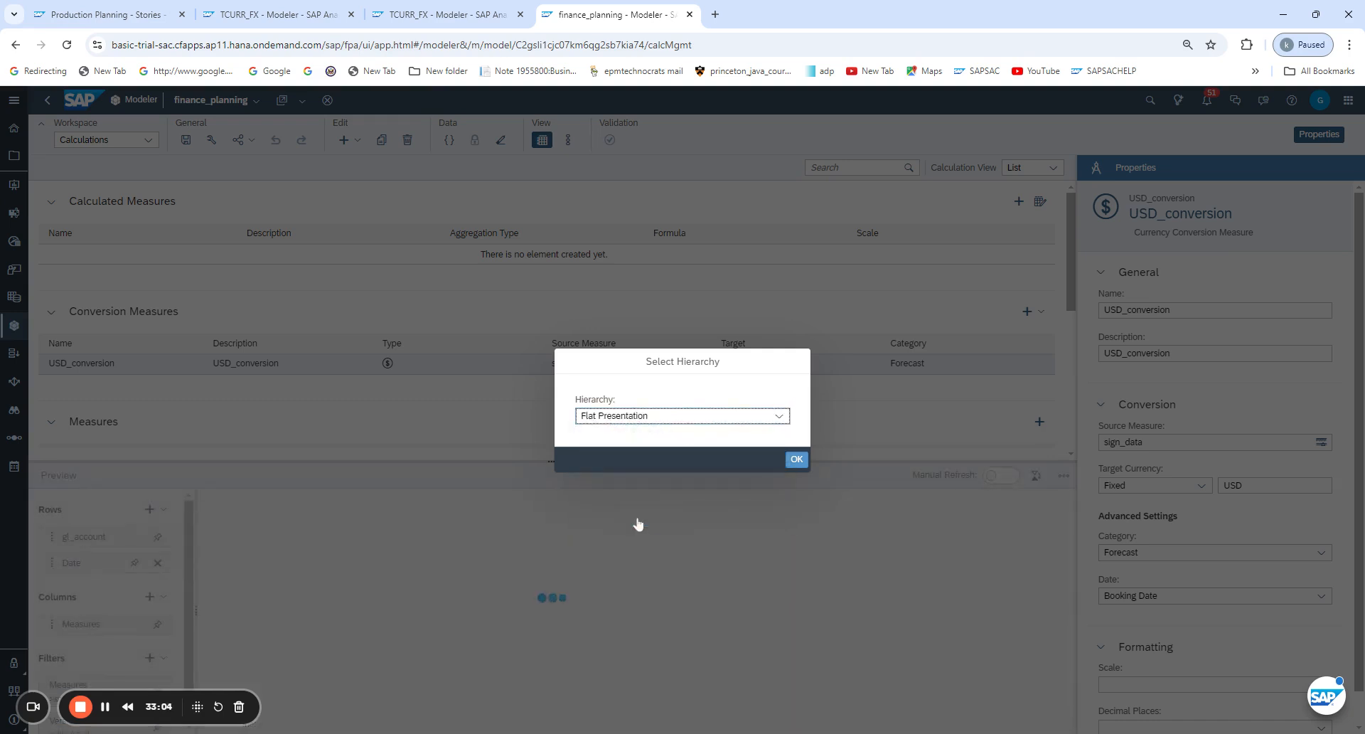
pyautogui.click(796, 459)
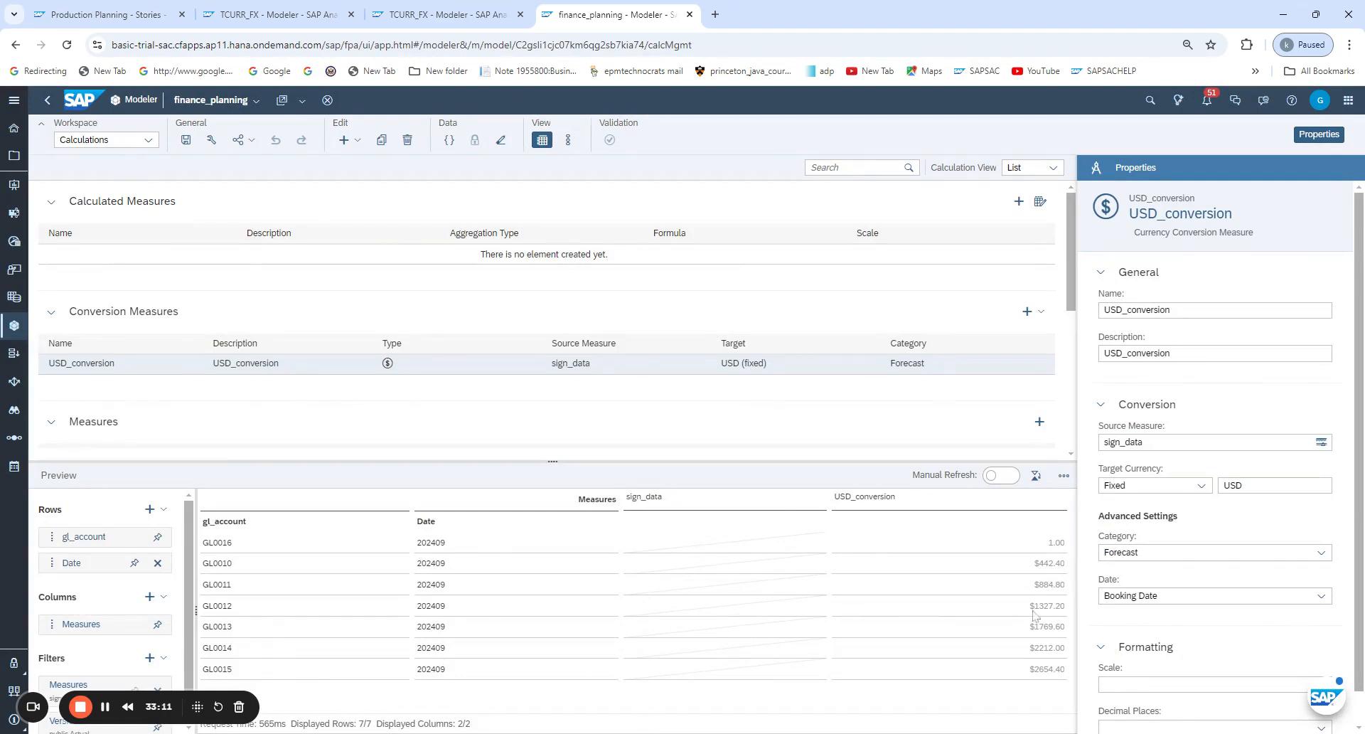
# Add data_src to the preview rows and set the Version filter to public.Fcst1
pyautogui.click(149, 509)
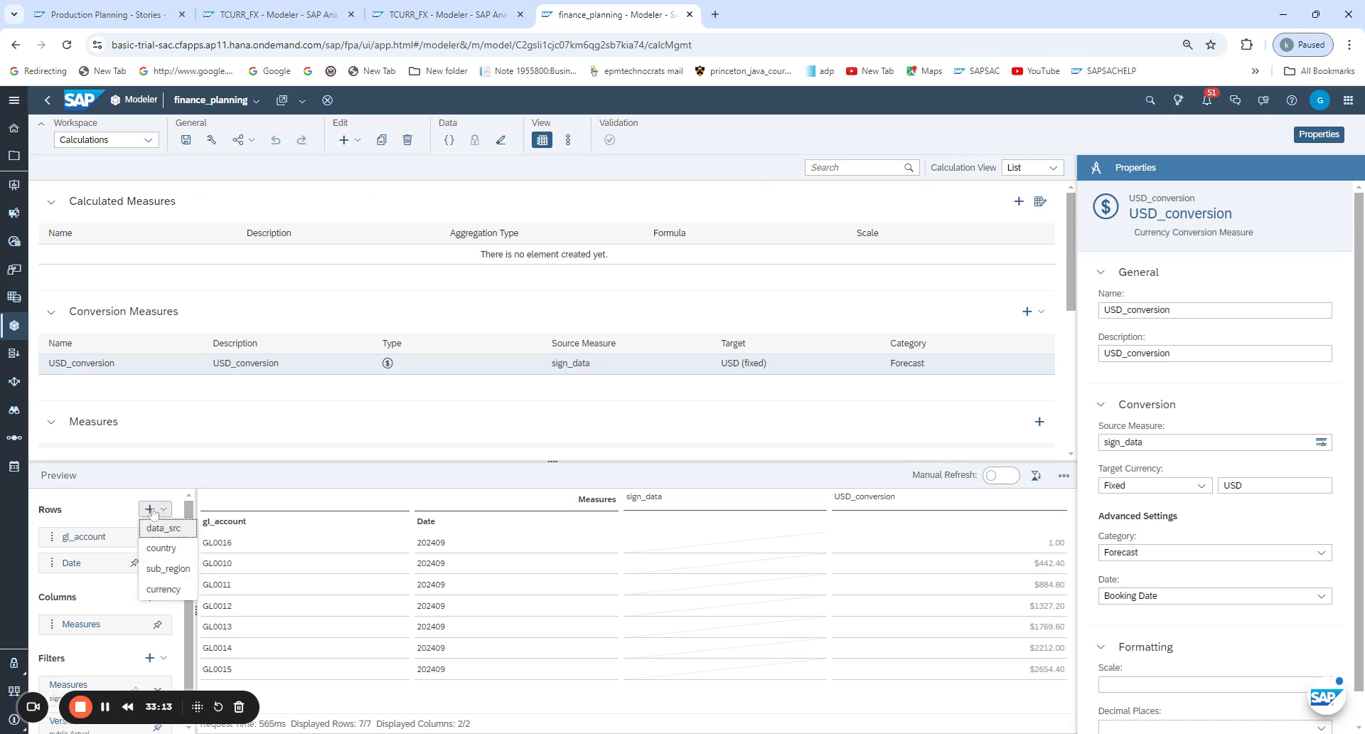
pyautogui.click(164, 528)
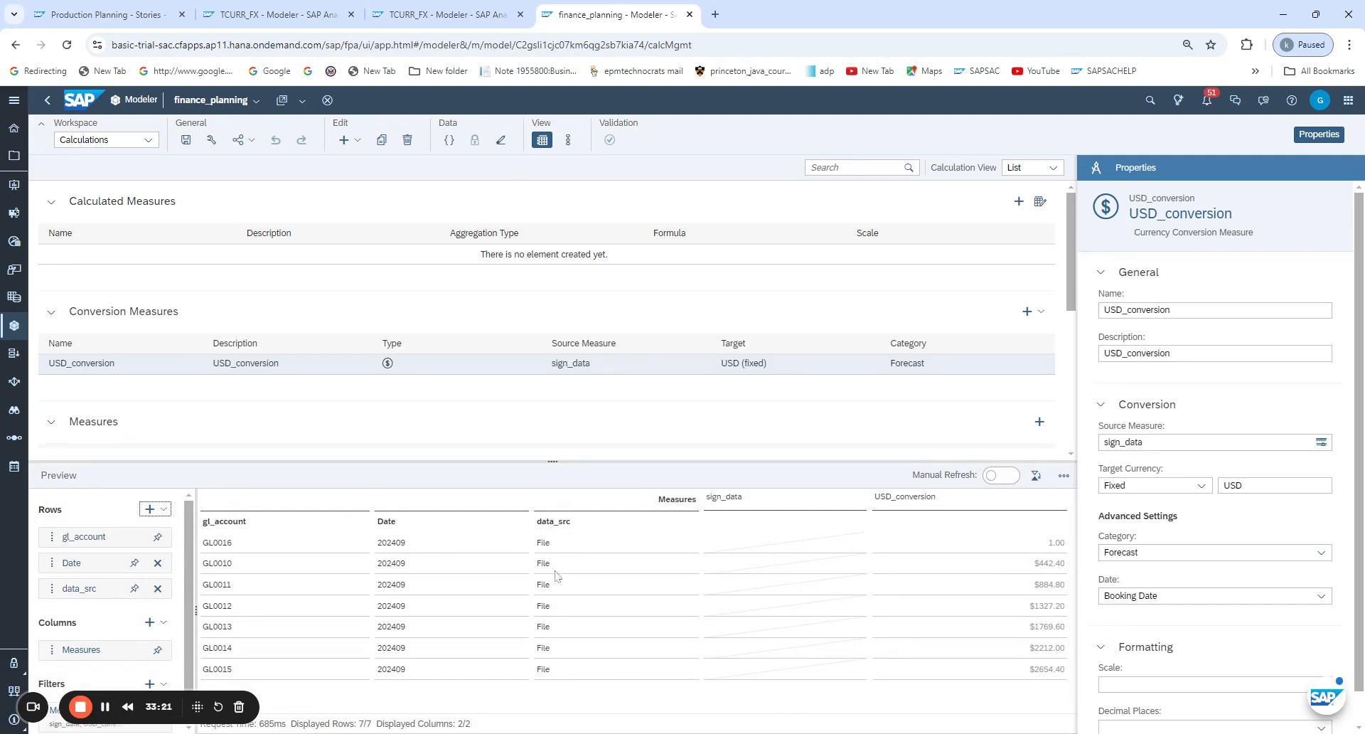
pyautogui.scroll(-1, 107, 604)
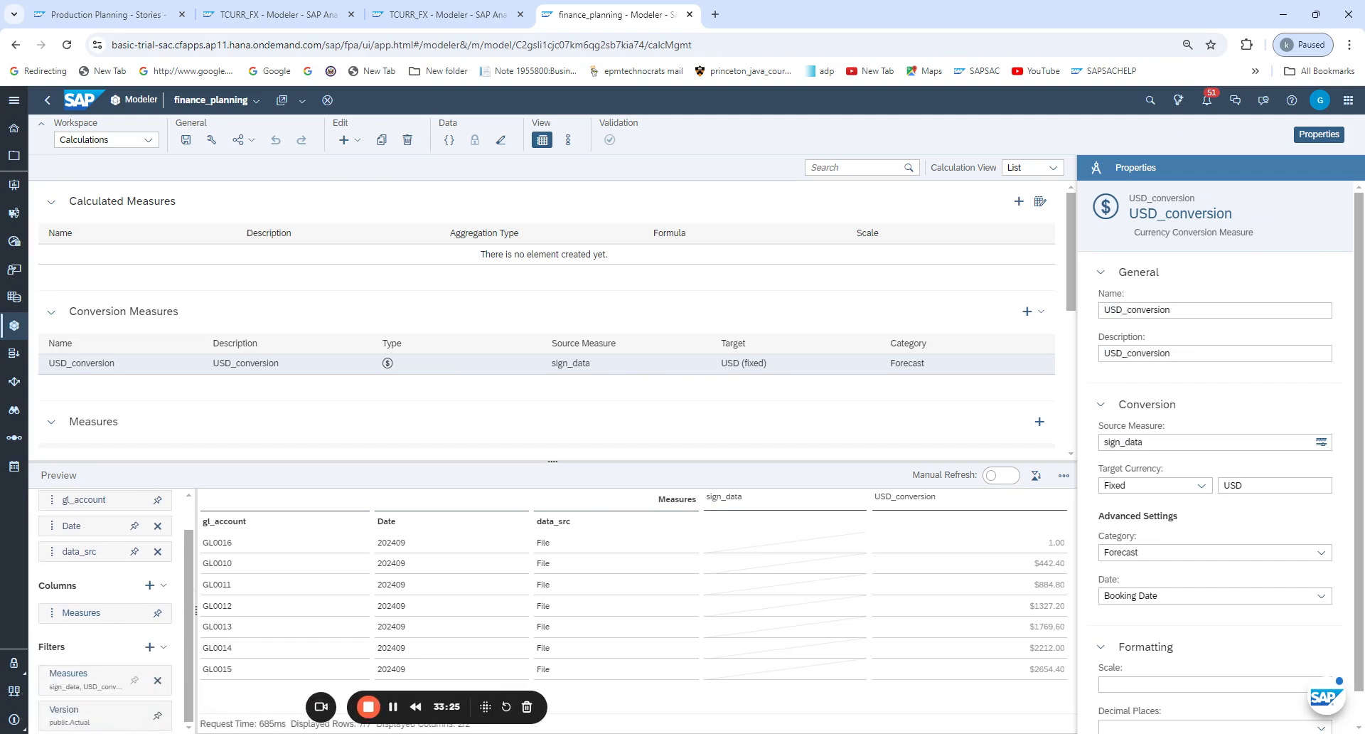
pyautogui.click(77, 710)
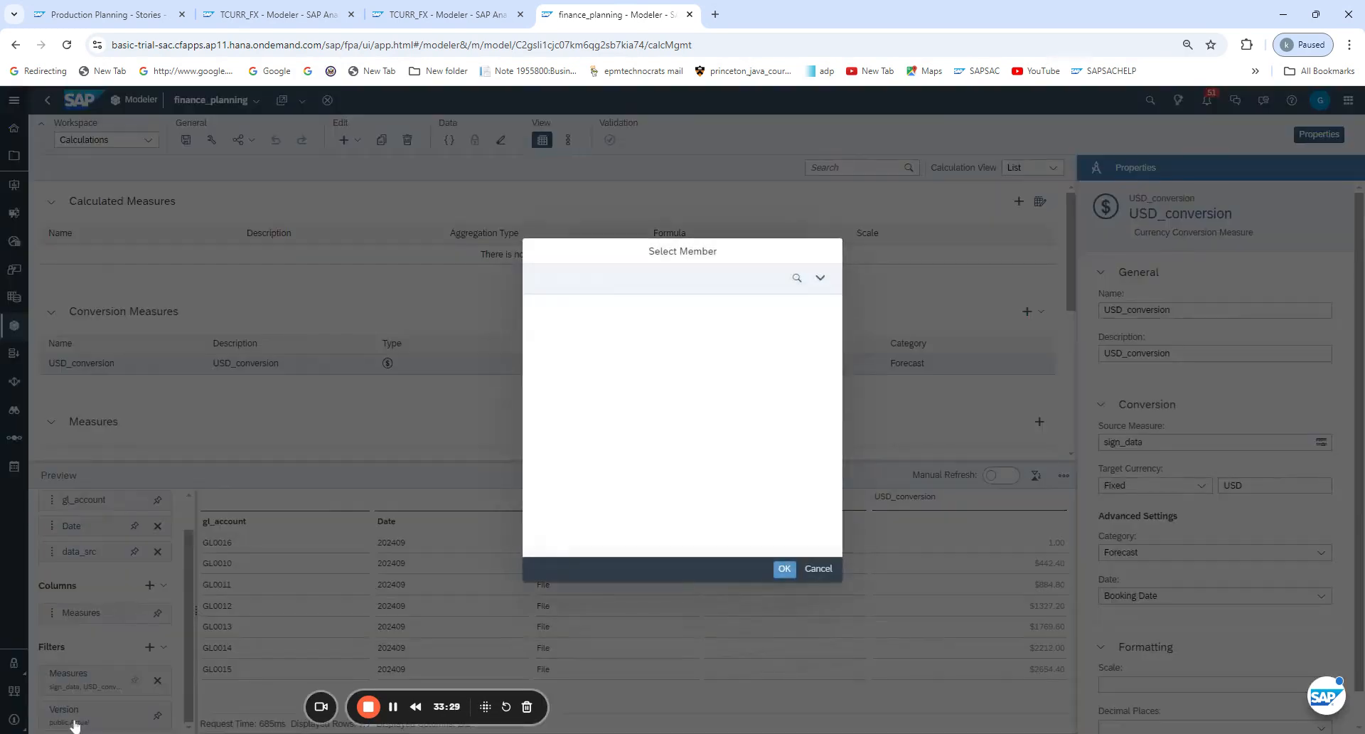
pyautogui.click(588, 349)
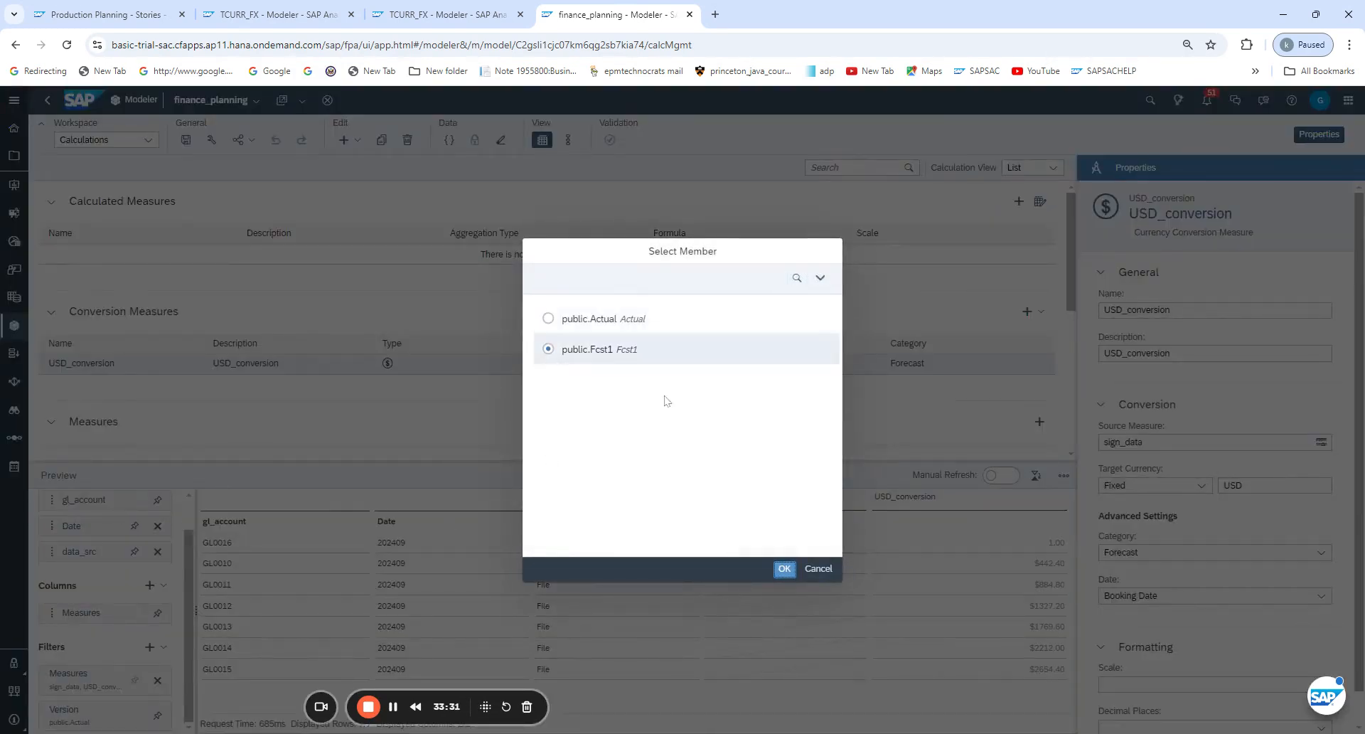
pyautogui.click(785, 569)
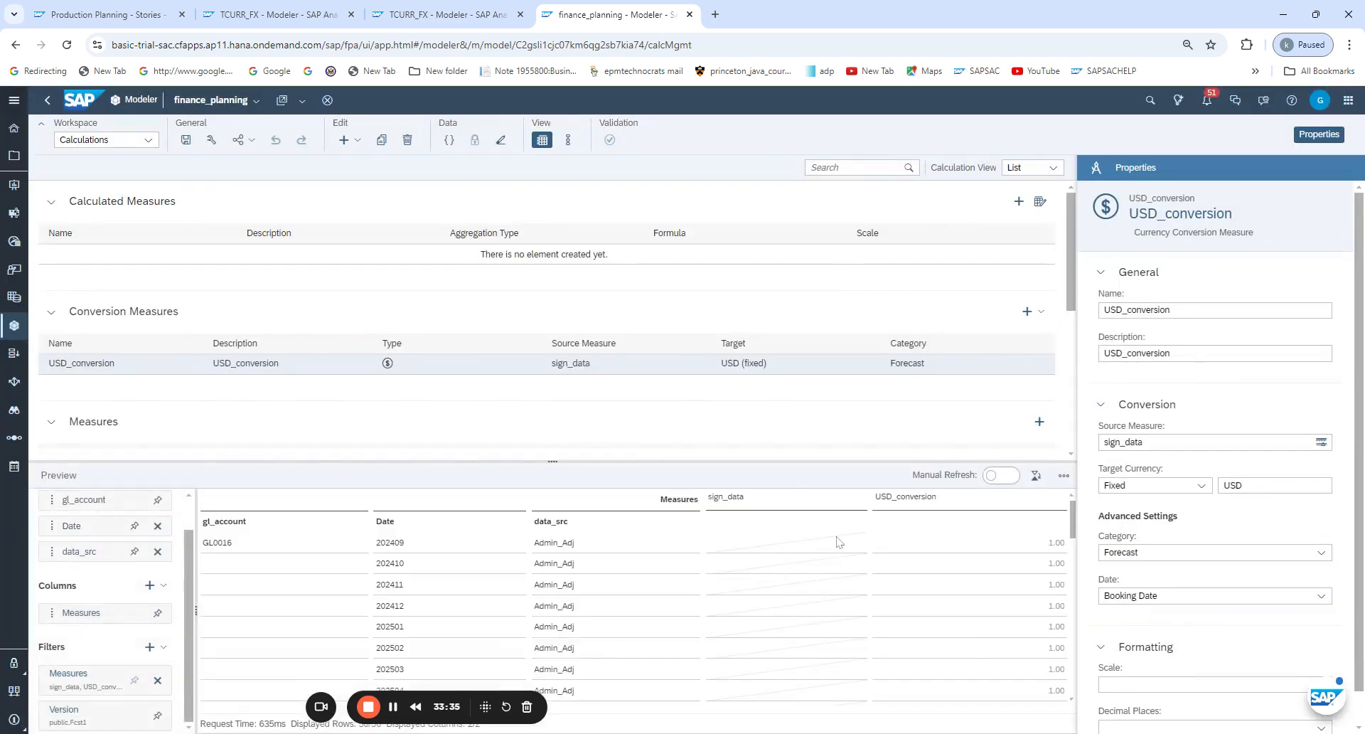
# Examine the sign_data and USD_conversion values for each GL account and month in the forecast preview
pyautogui.scroll(-2, 663, 549)
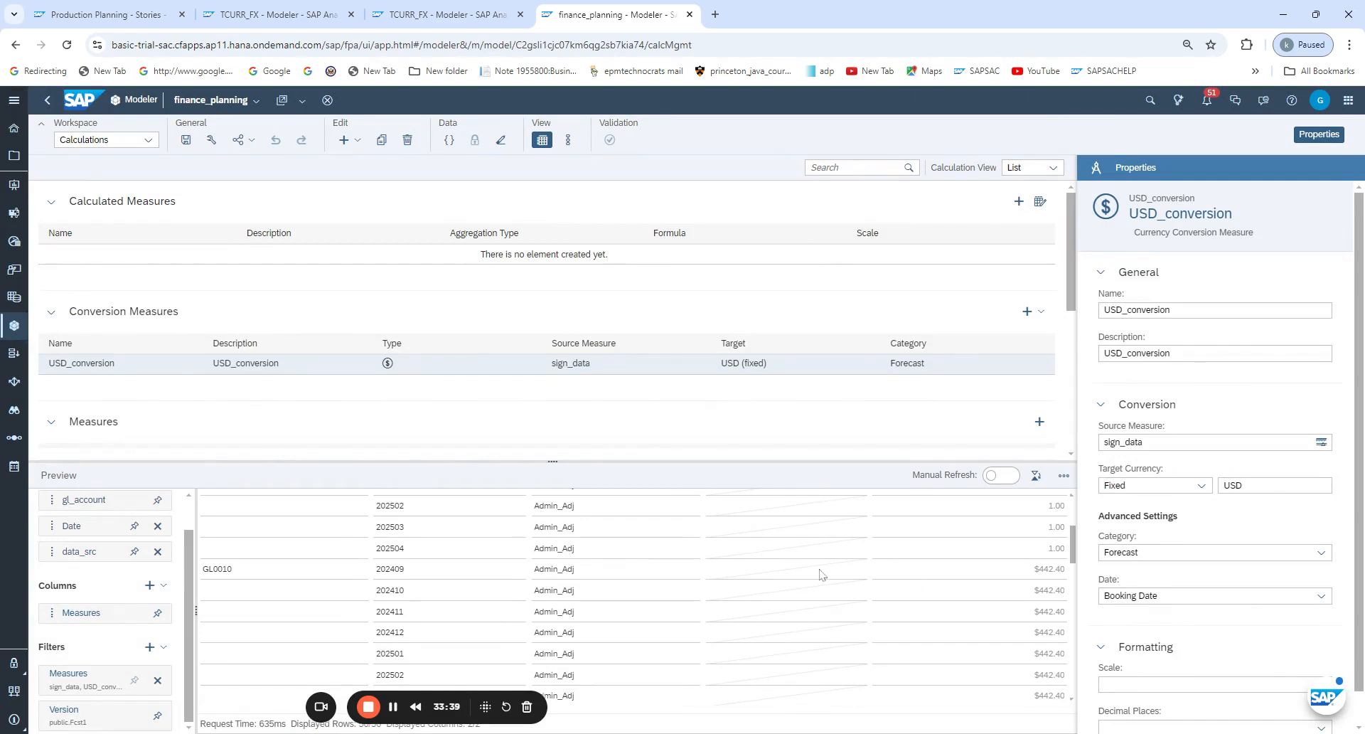
pyautogui.scroll(-1, 823, 575)
pyautogui.scroll(-3, 823, 575)
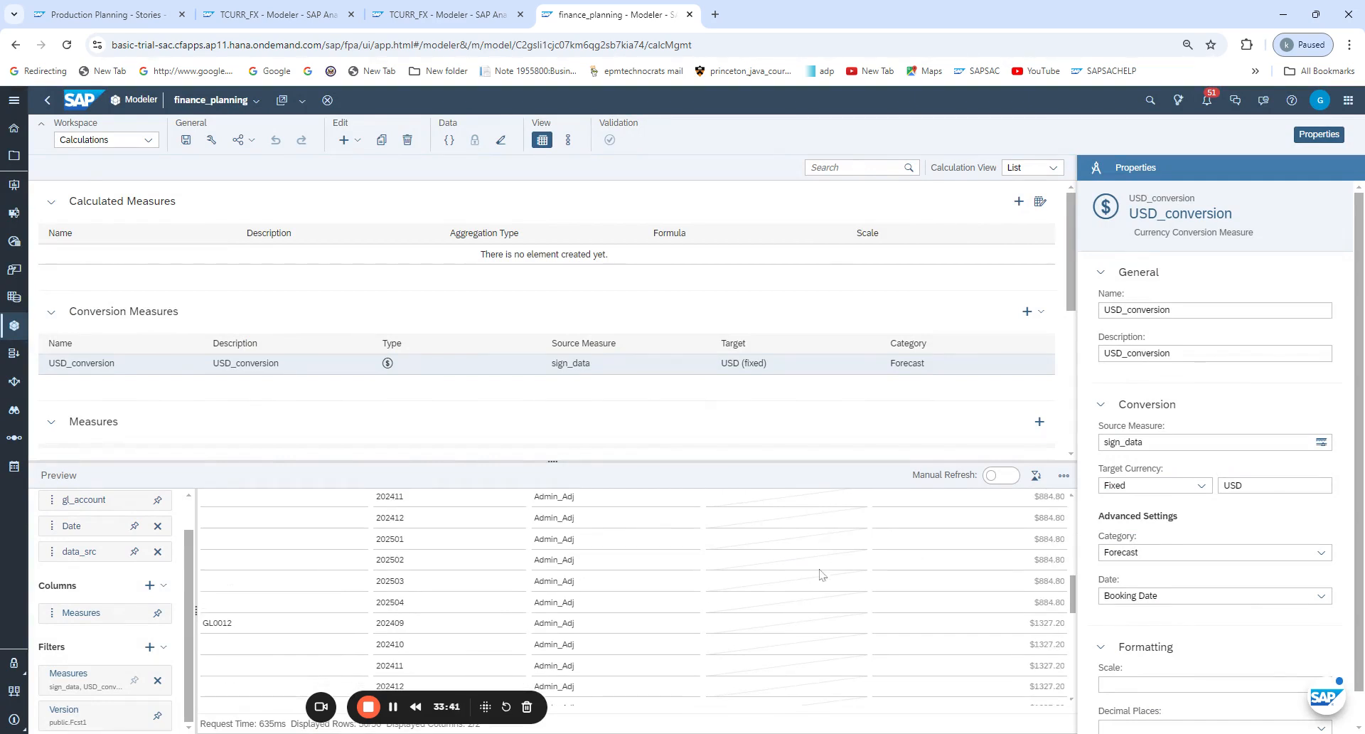
pyautogui.scroll(-6, 1010, 627)
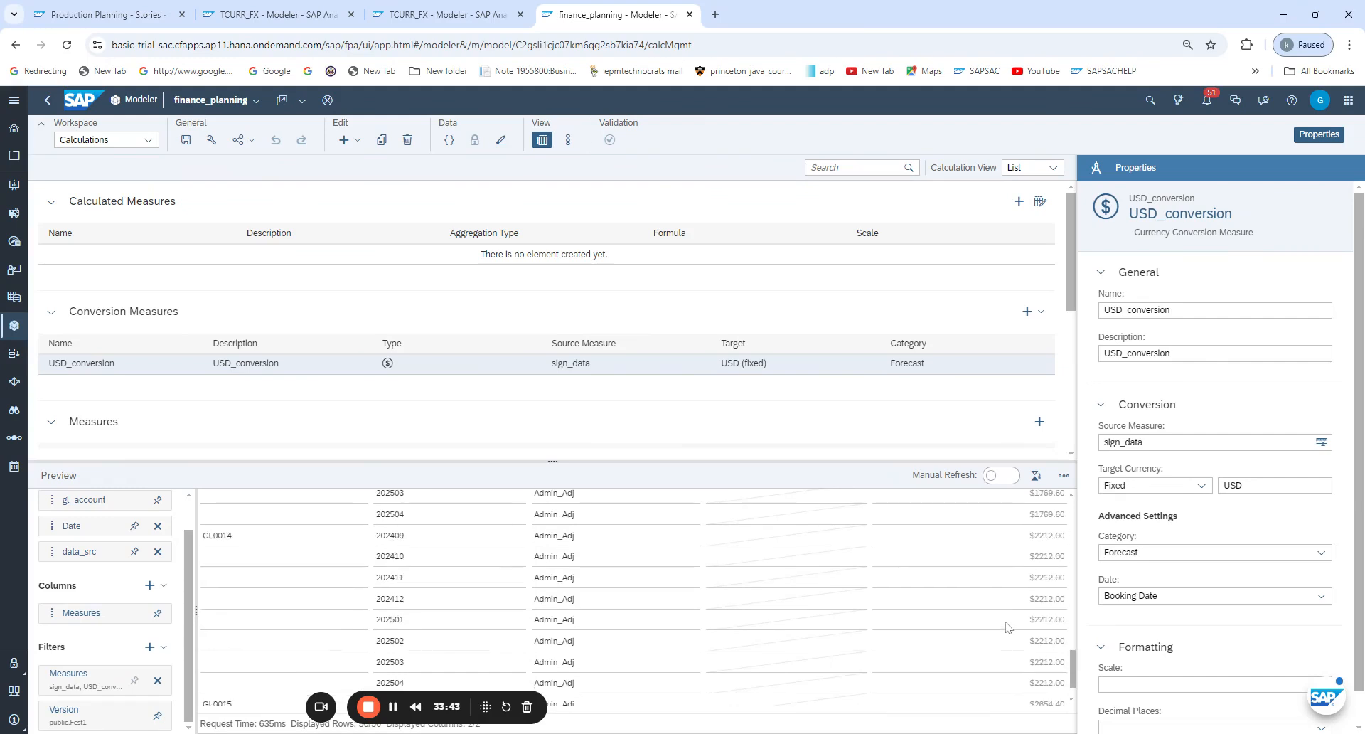
pyautogui.scroll(-1, 1009, 627)
pyautogui.scroll(-3, 1009, 627)
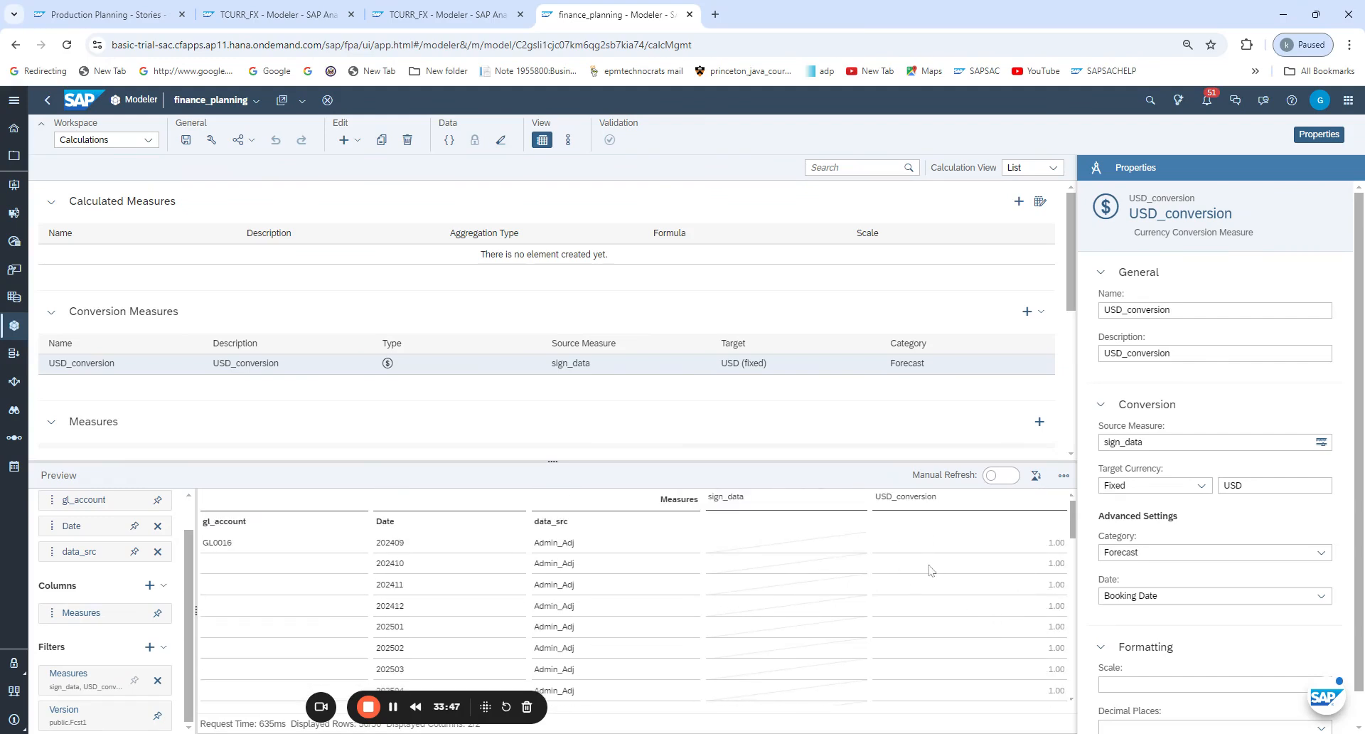
pyautogui.scroll(3, 795, 604)
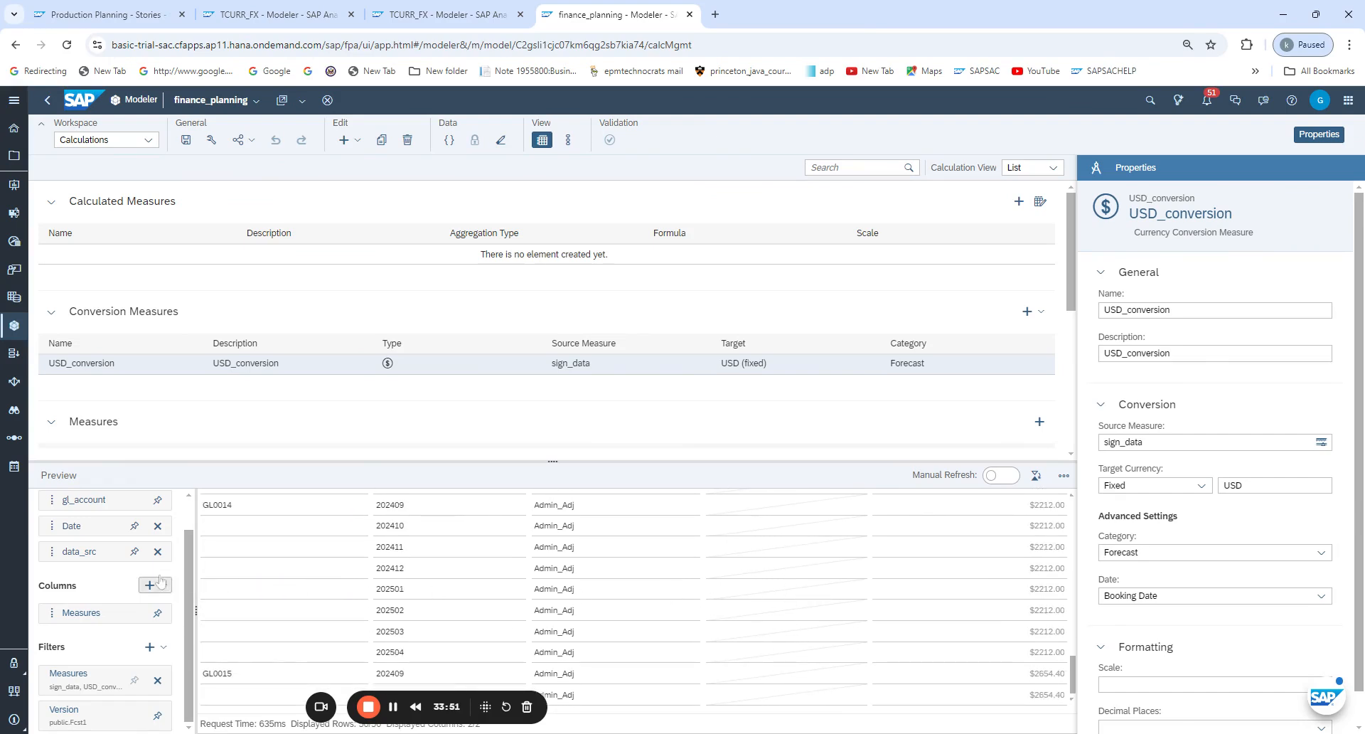
pyautogui.scroll(1, 142, 579)
pyautogui.scroll(3, 560, 597)
pyautogui.scroll(5, 560, 597)
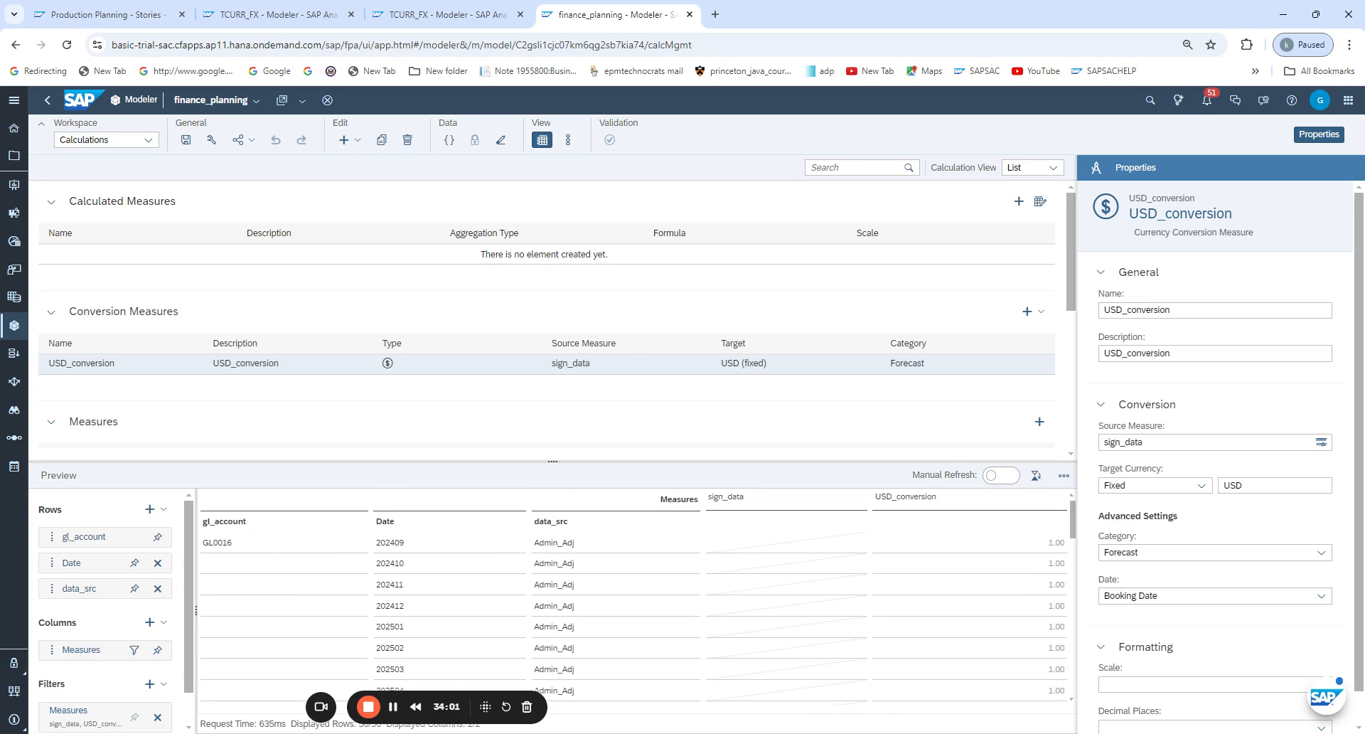
# Check which measures are selected for the preview columns and cancel without changes
pyautogui.click(100, 649)
pyautogui.click(133, 650)
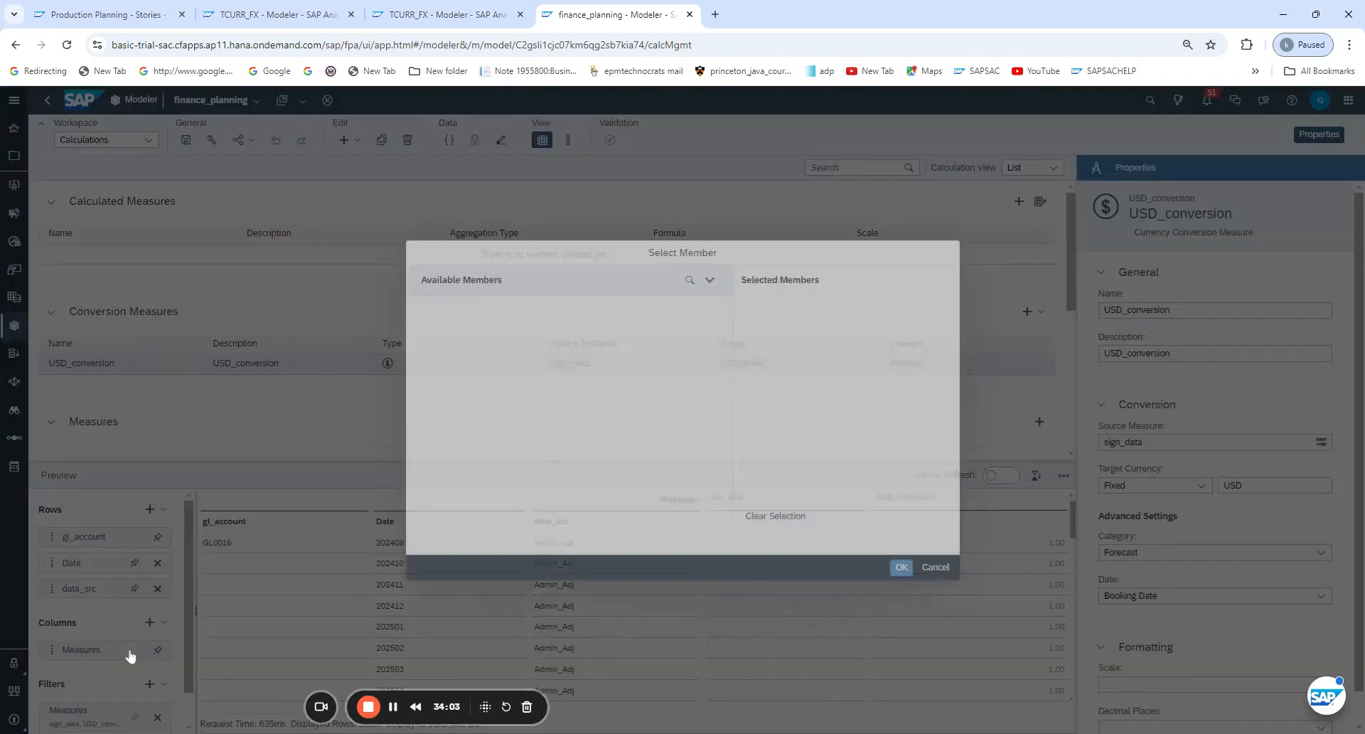
pyautogui.moveTo(818, 310)
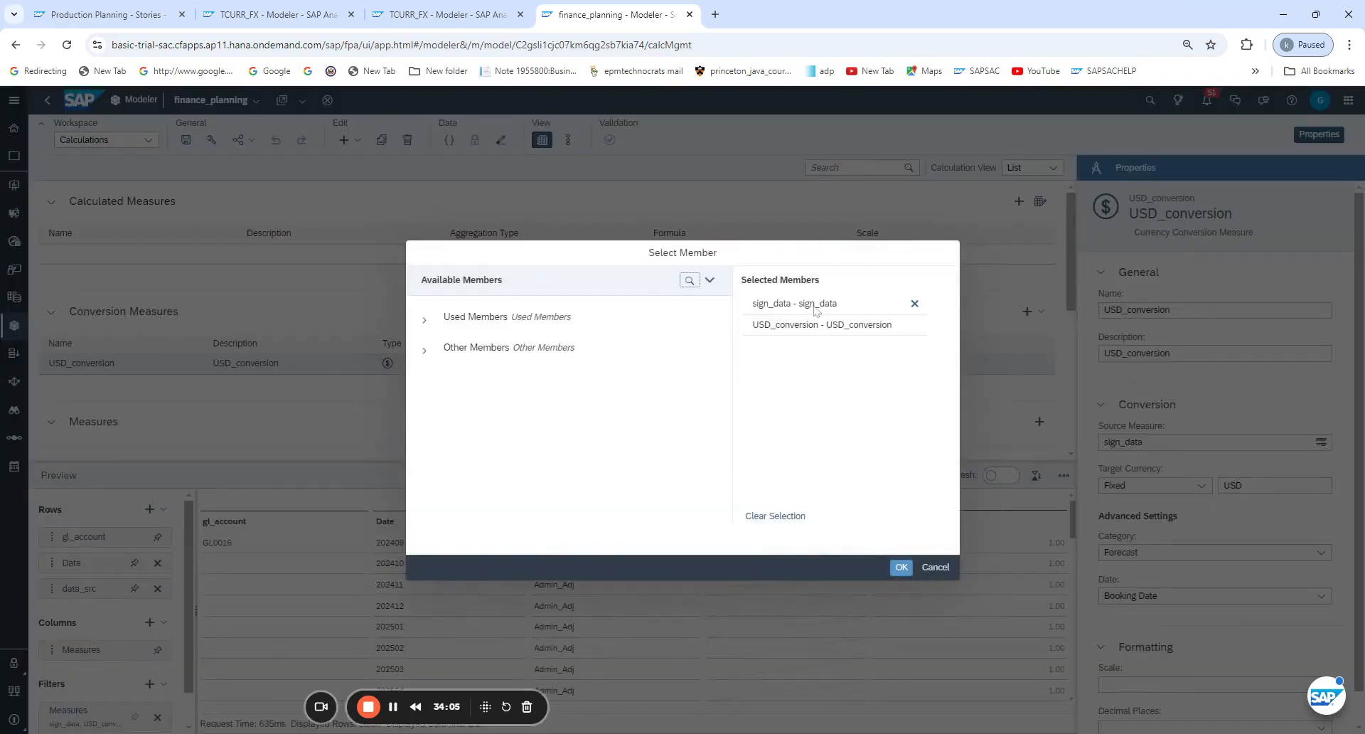
pyautogui.click(935, 567)
# Add the country dimension to the preview rows to break the values down by country
pyautogui.scroll(-10, 1053, 635)
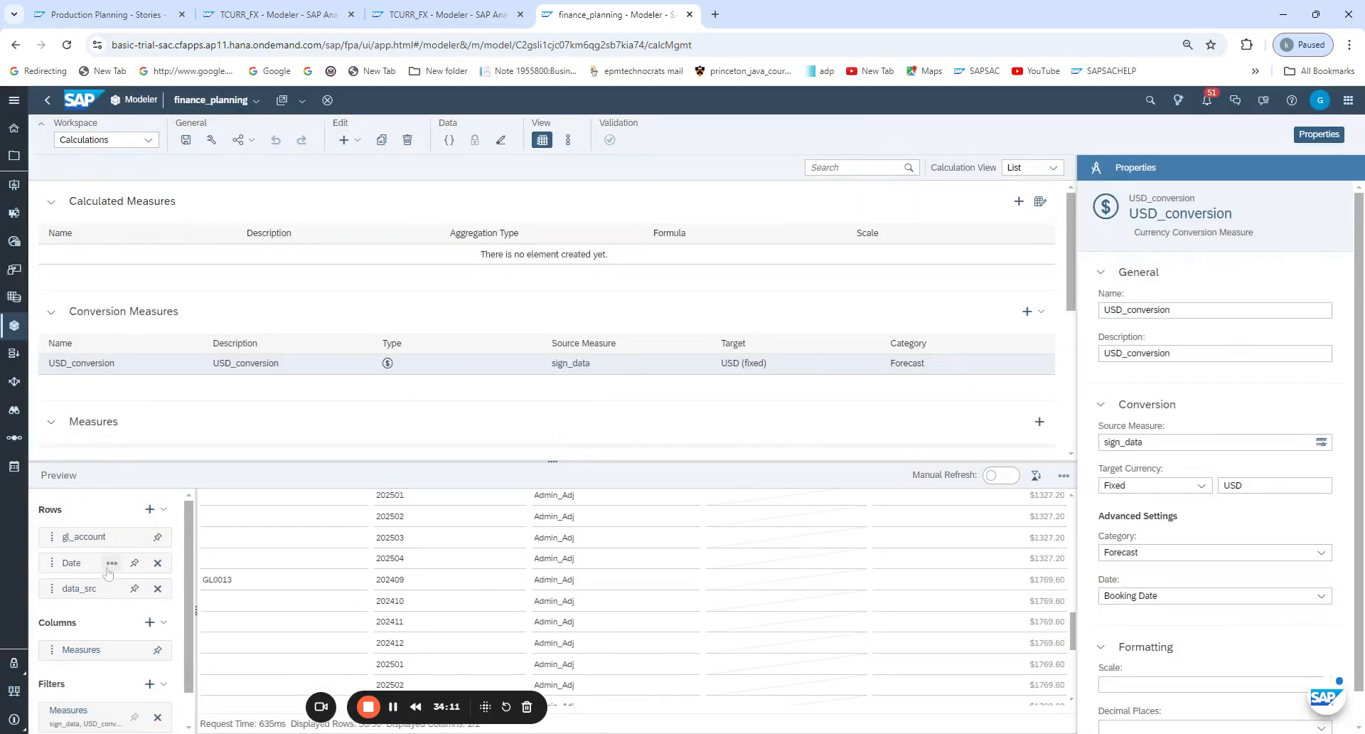
pyautogui.click(150, 509)
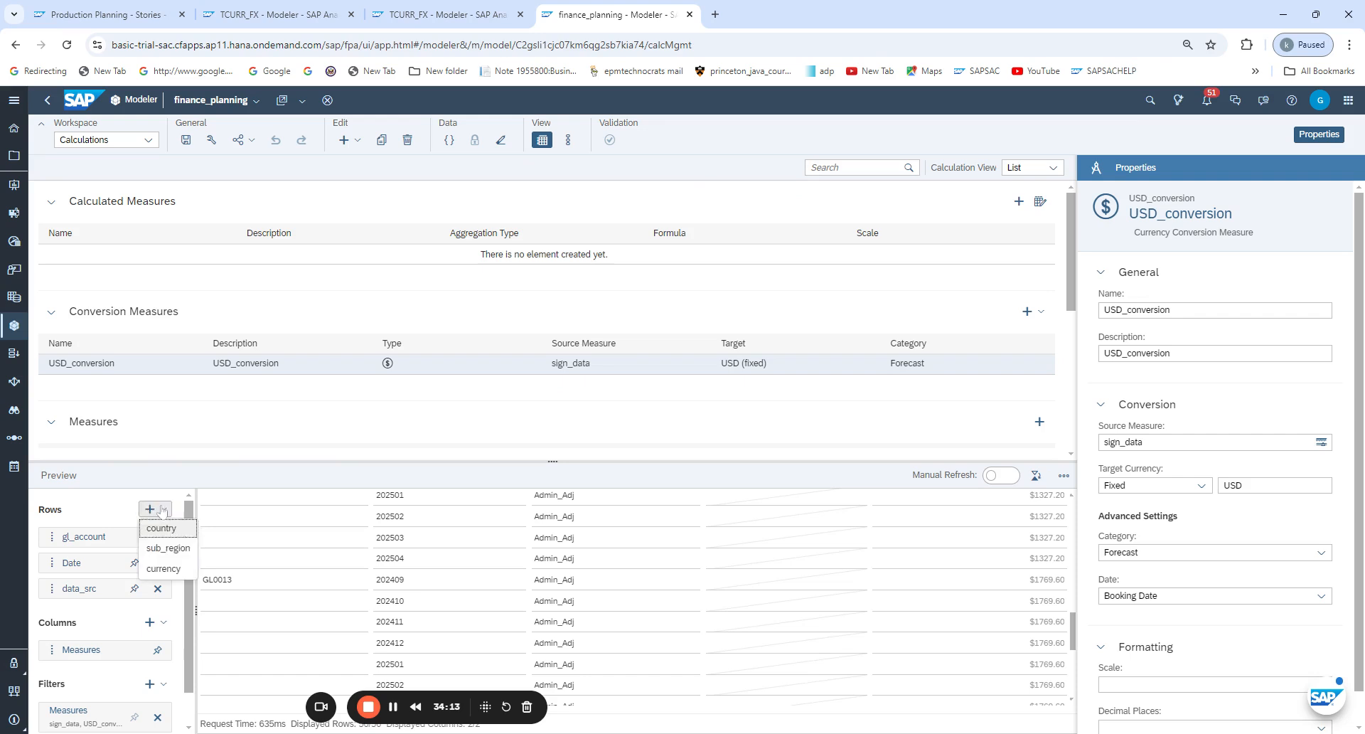
pyautogui.click(162, 529)
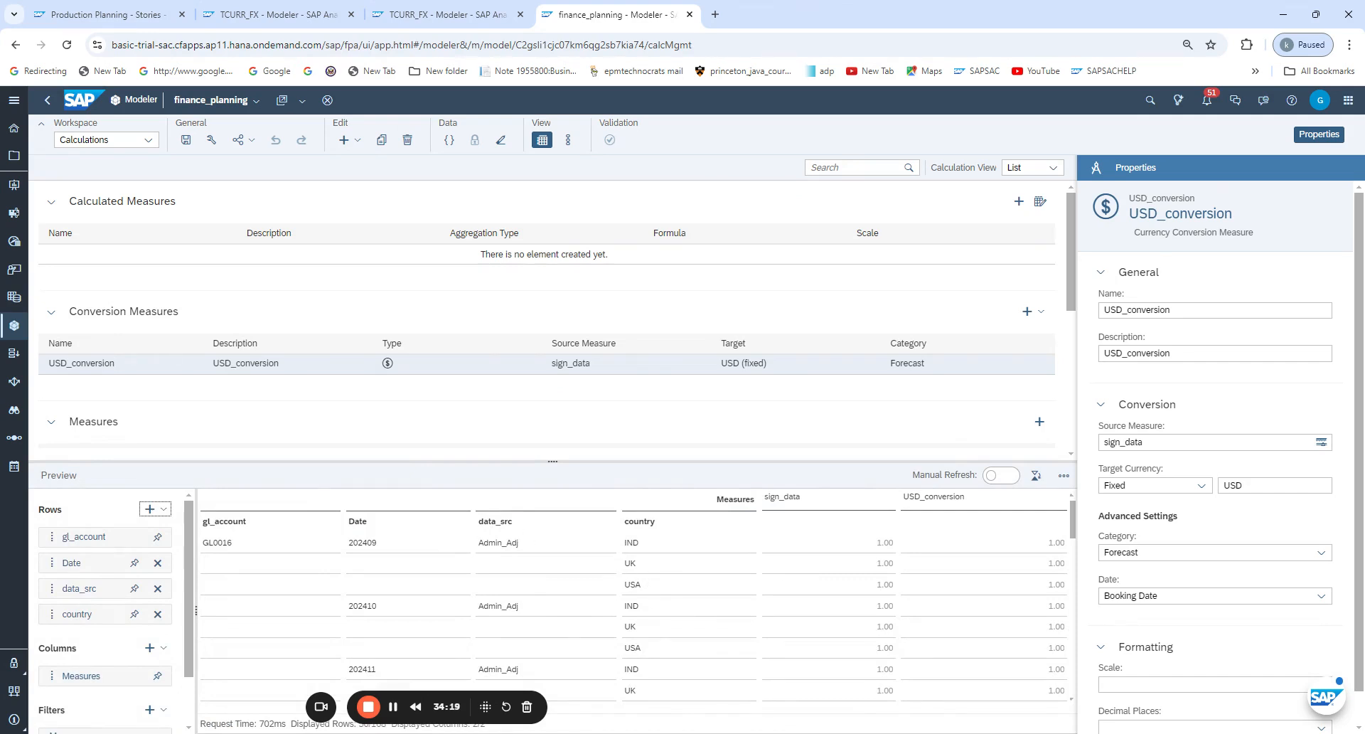
# Compare the local-currency sign_data amounts with their USD_conversion values for IND, UK and USA across the months
pyautogui.scroll(-3, 802, 593)
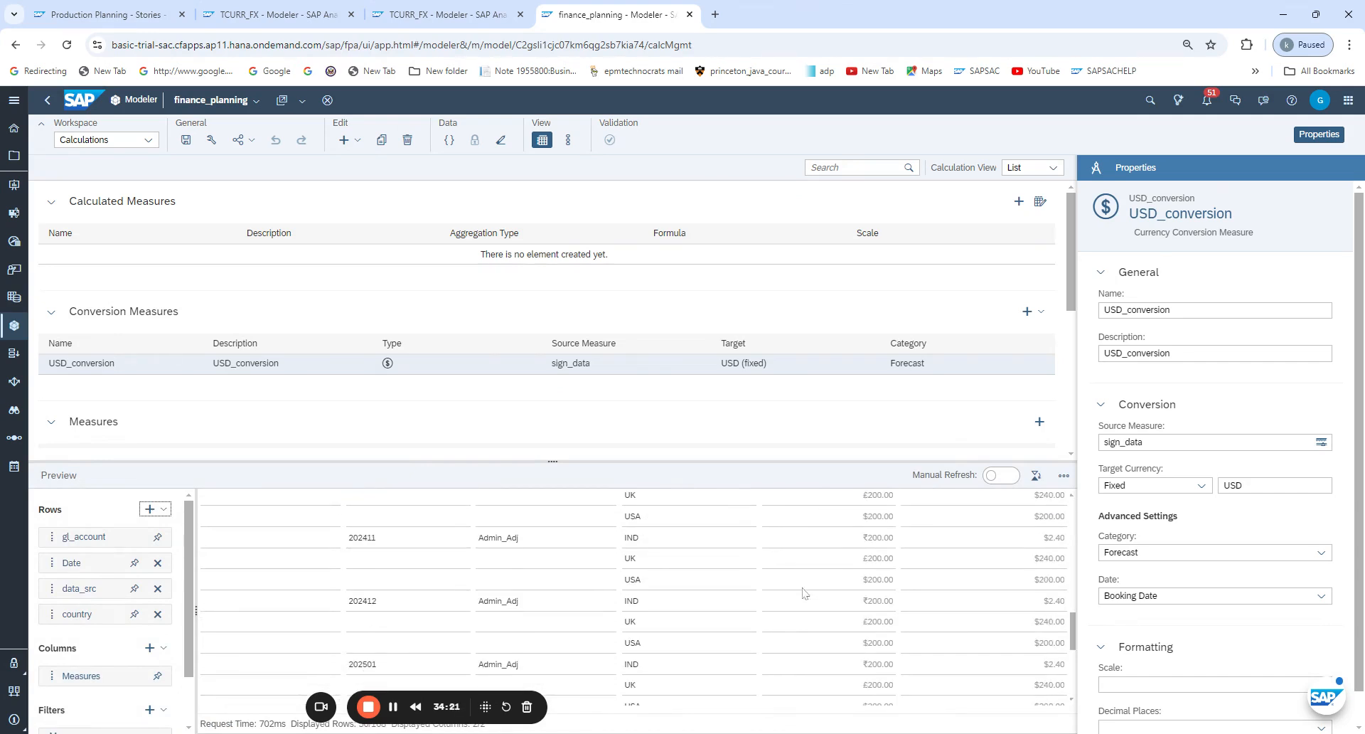
pyautogui.scroll(-3, 803, 593)
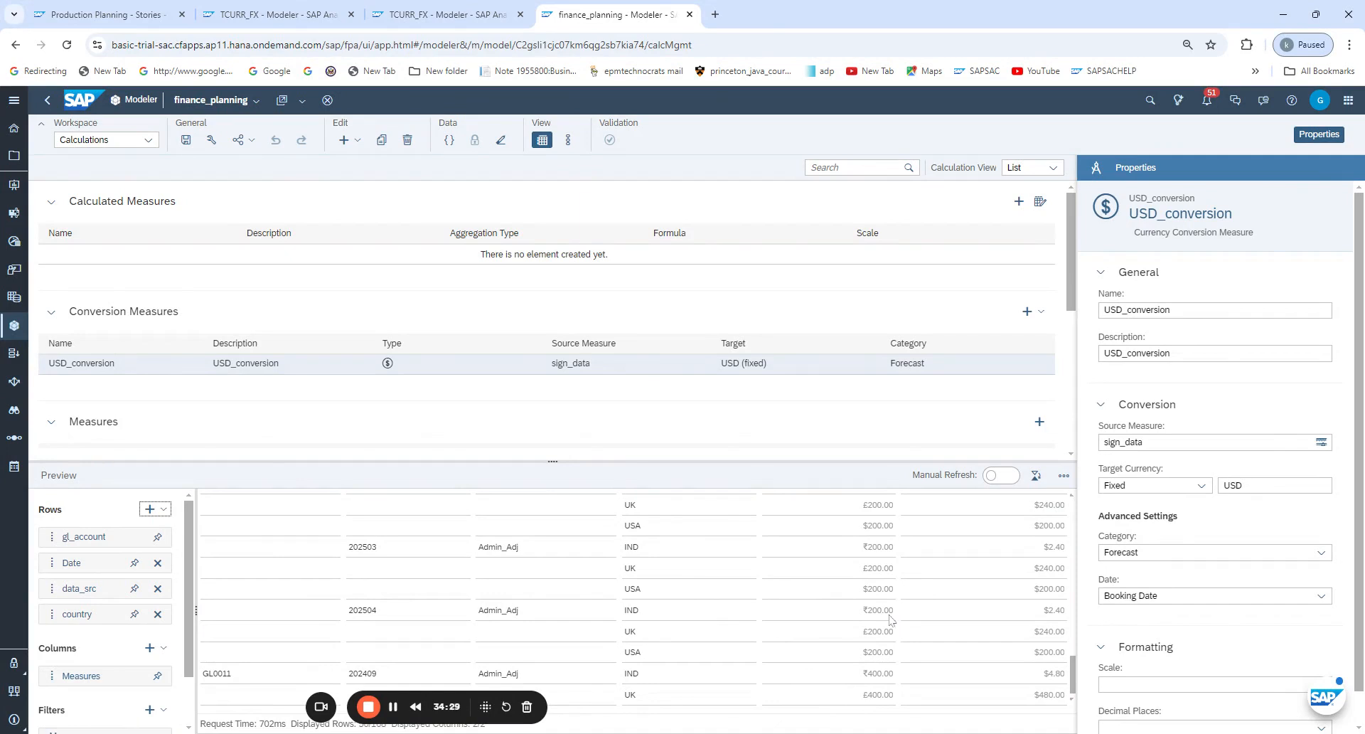
pyautogui.scroll(10, 889, 619)
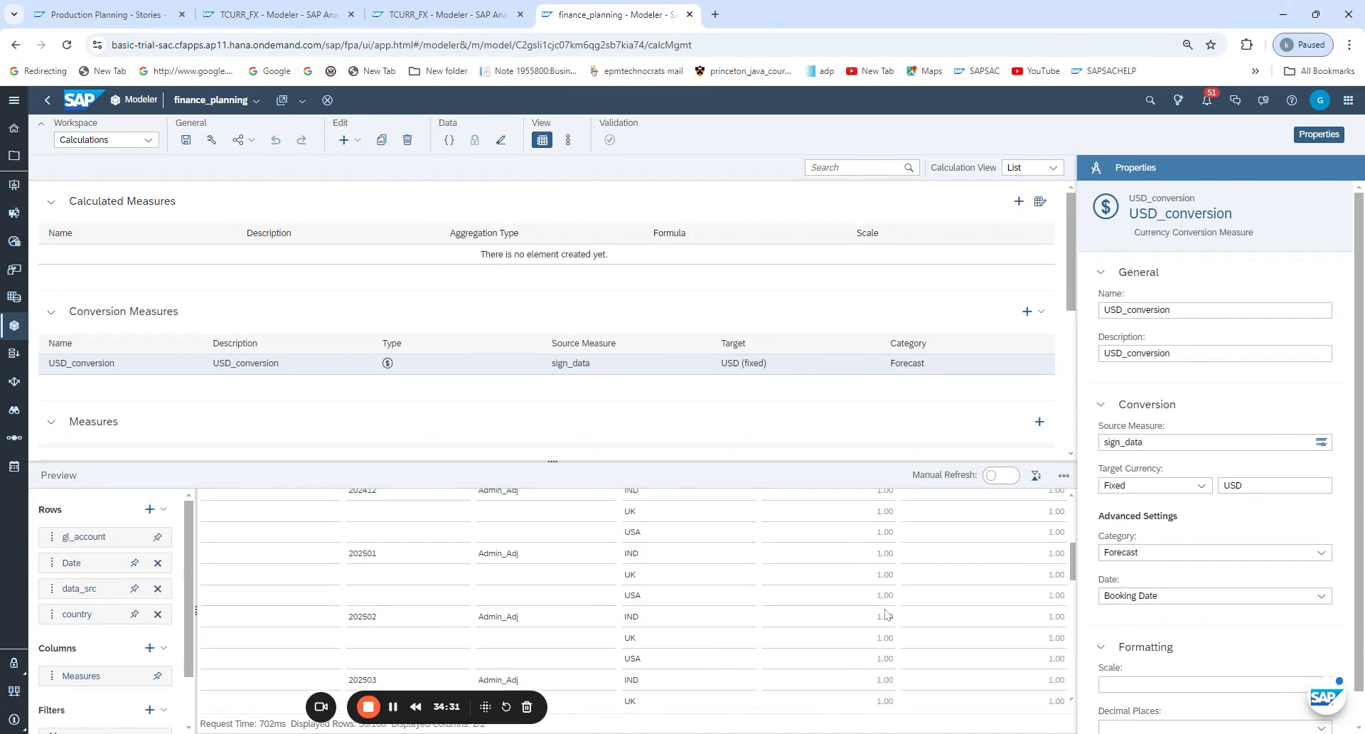
pyautogui.scroll(-10, 845, 647)
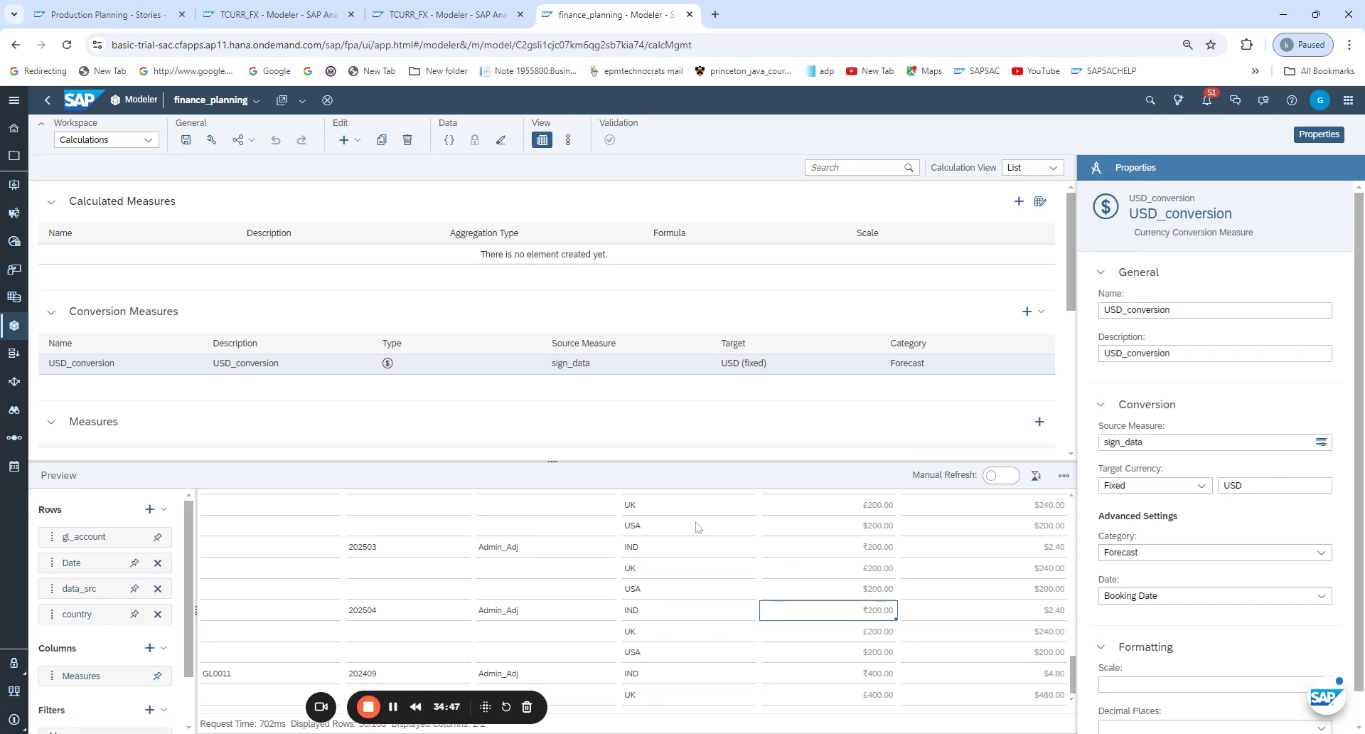
pyautogui.scroll(5, 913, 626)
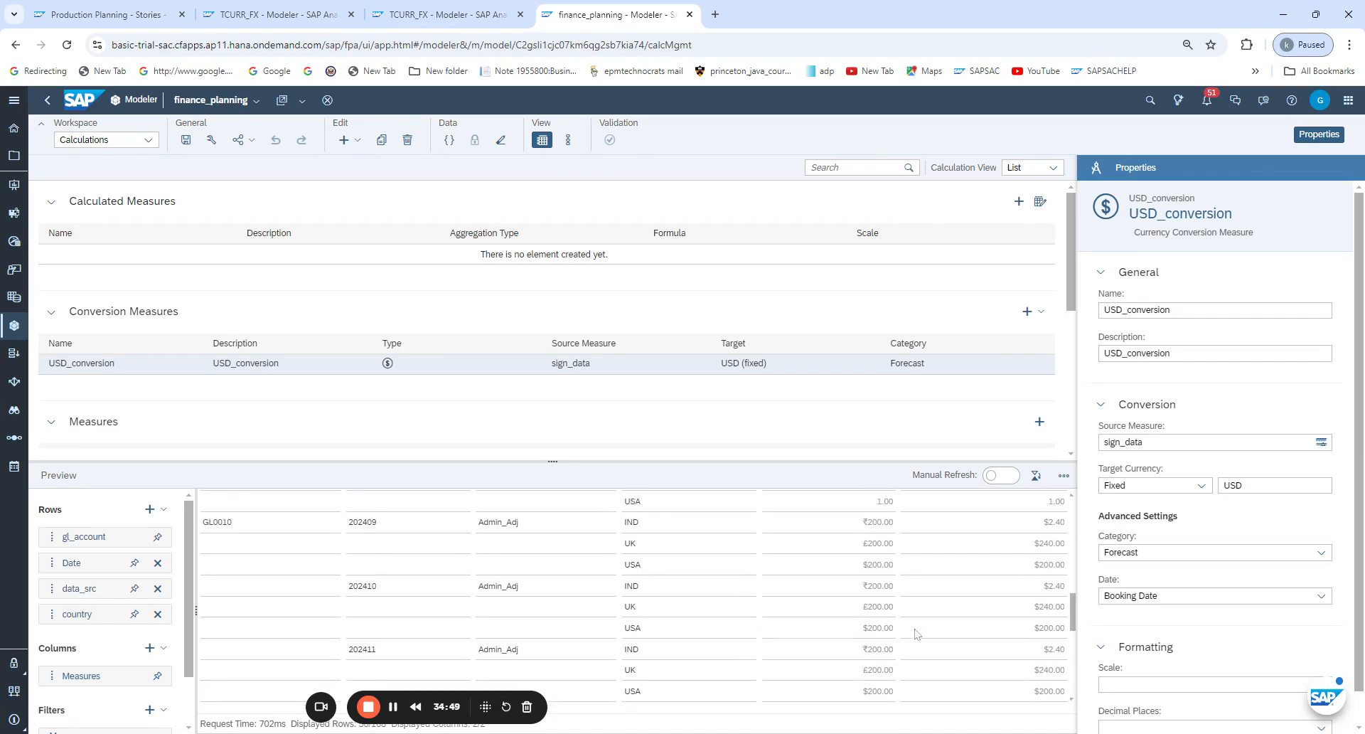
pyautogui.scroll(-3, 915, 634)
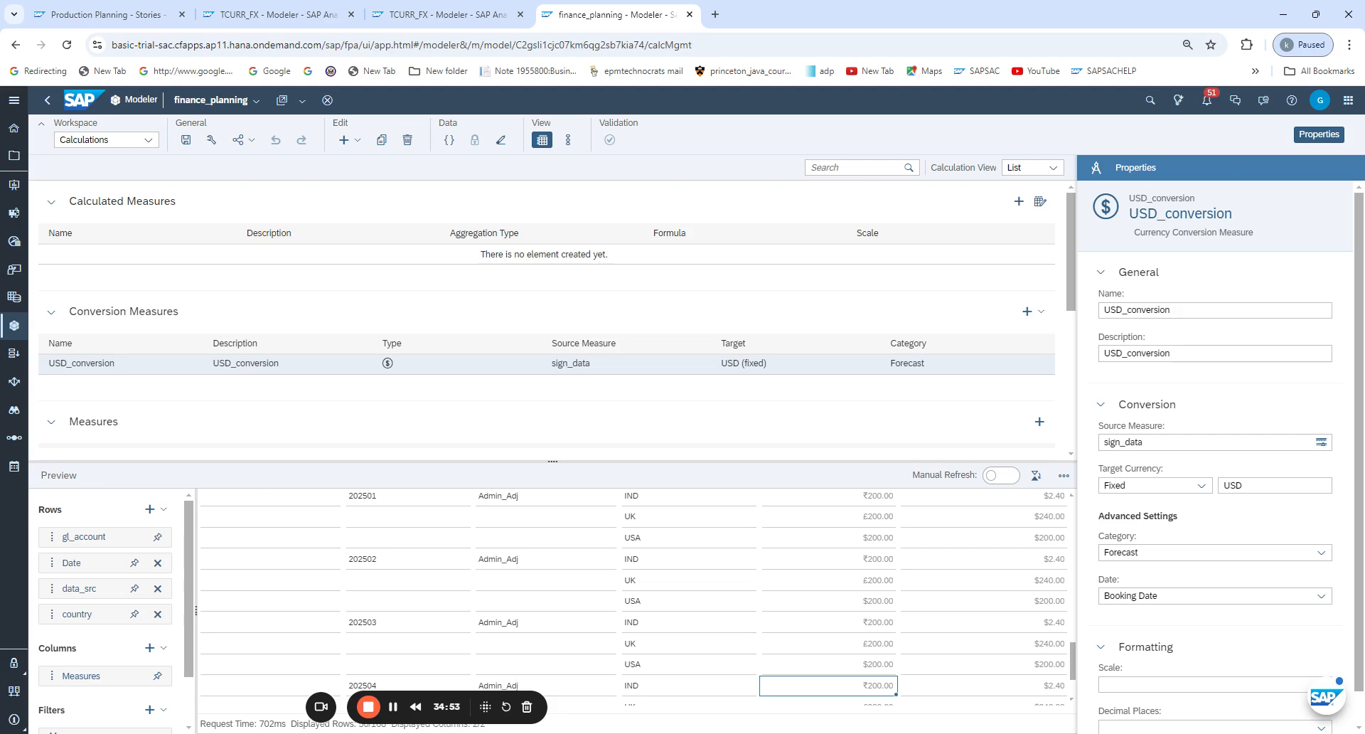
pyautogui.click(889, 544)
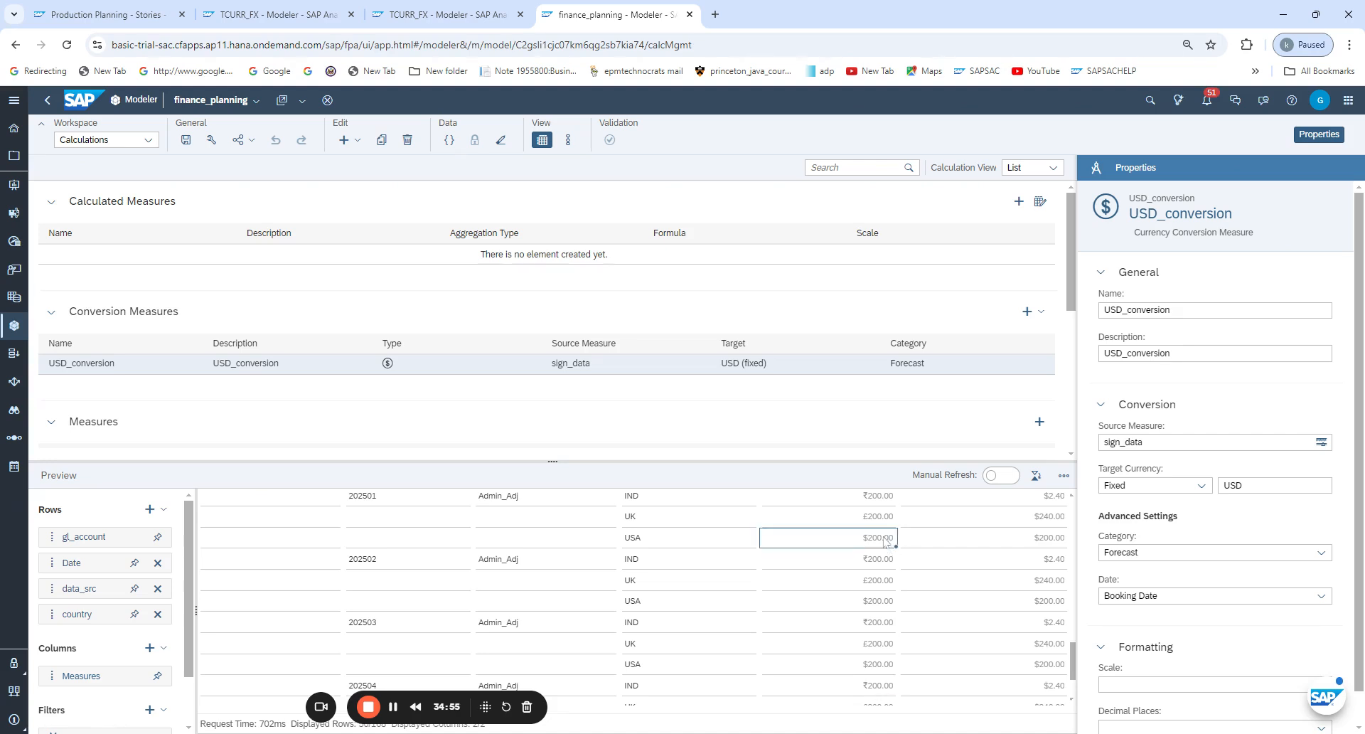
pyautogui.click(1052, 548)
pyautogui.click(874, 566)
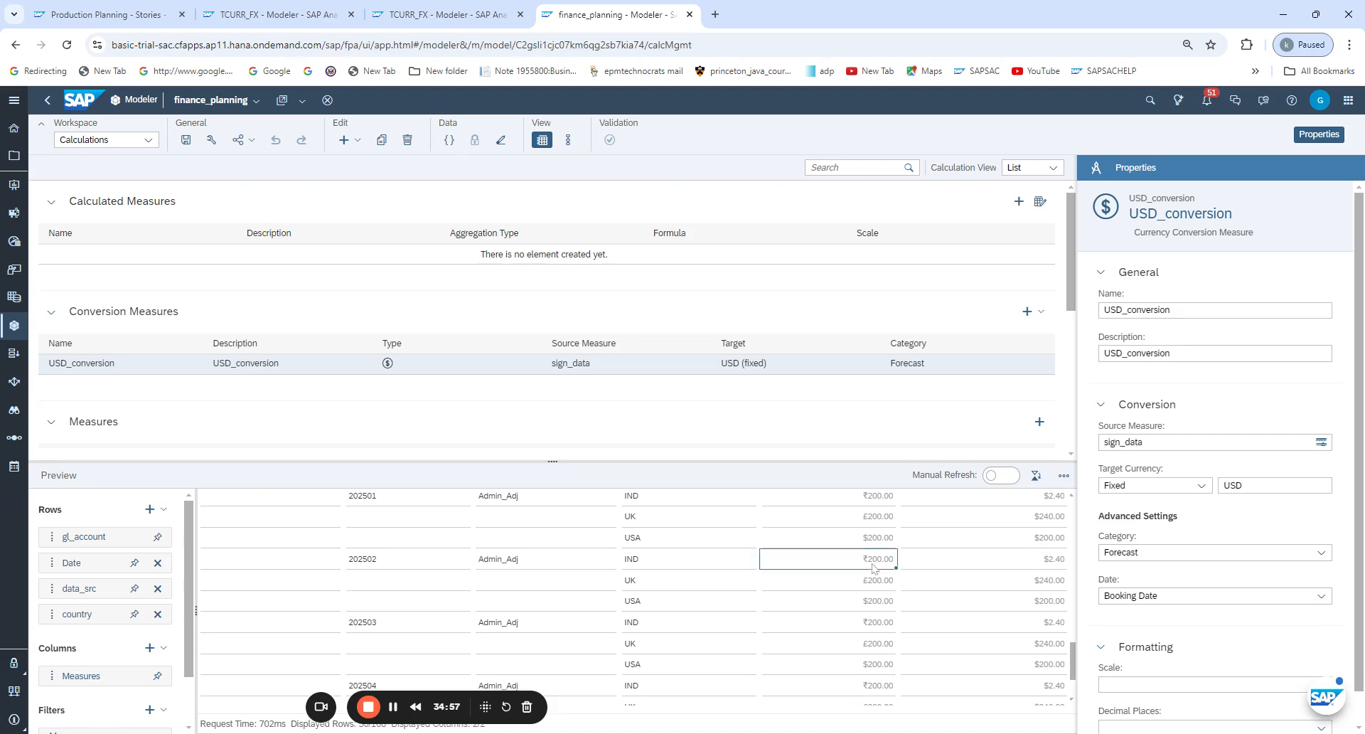
pyautogui.click(1053, 565)
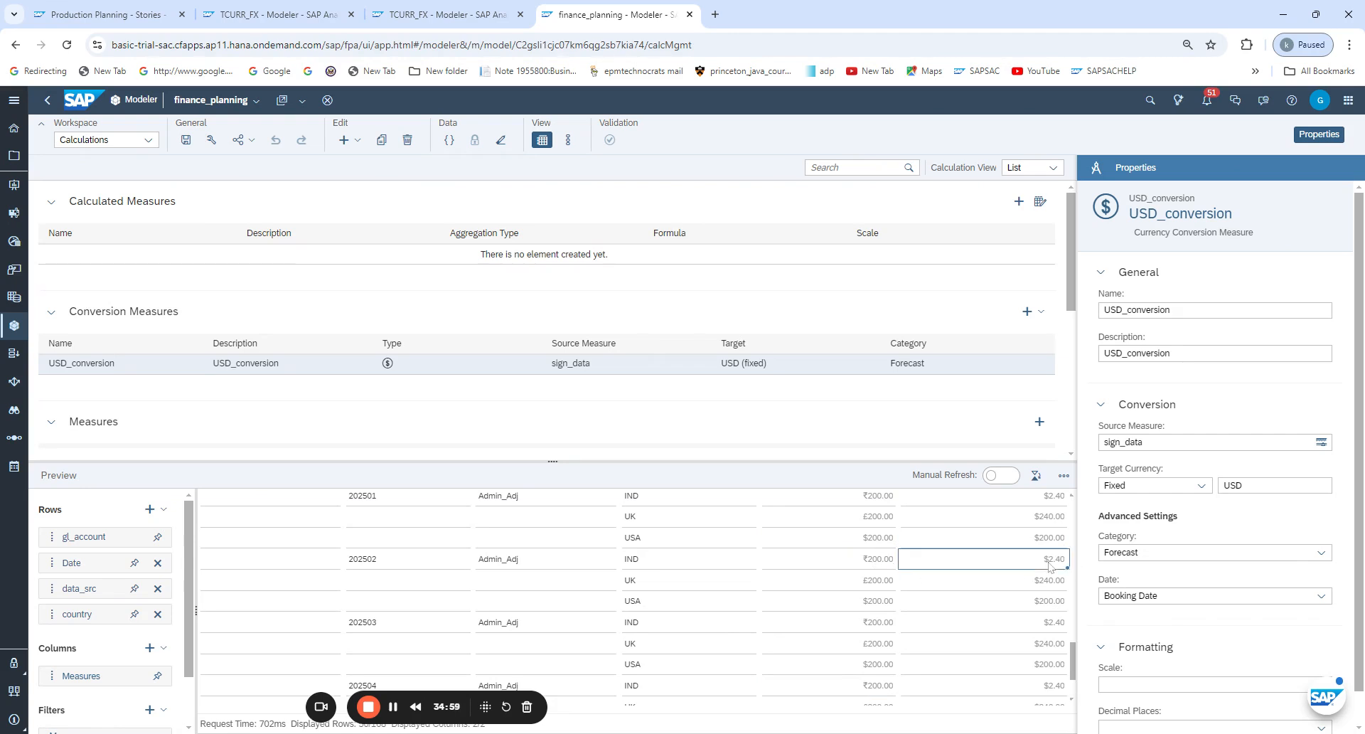
pyautogui.click(882, 583)
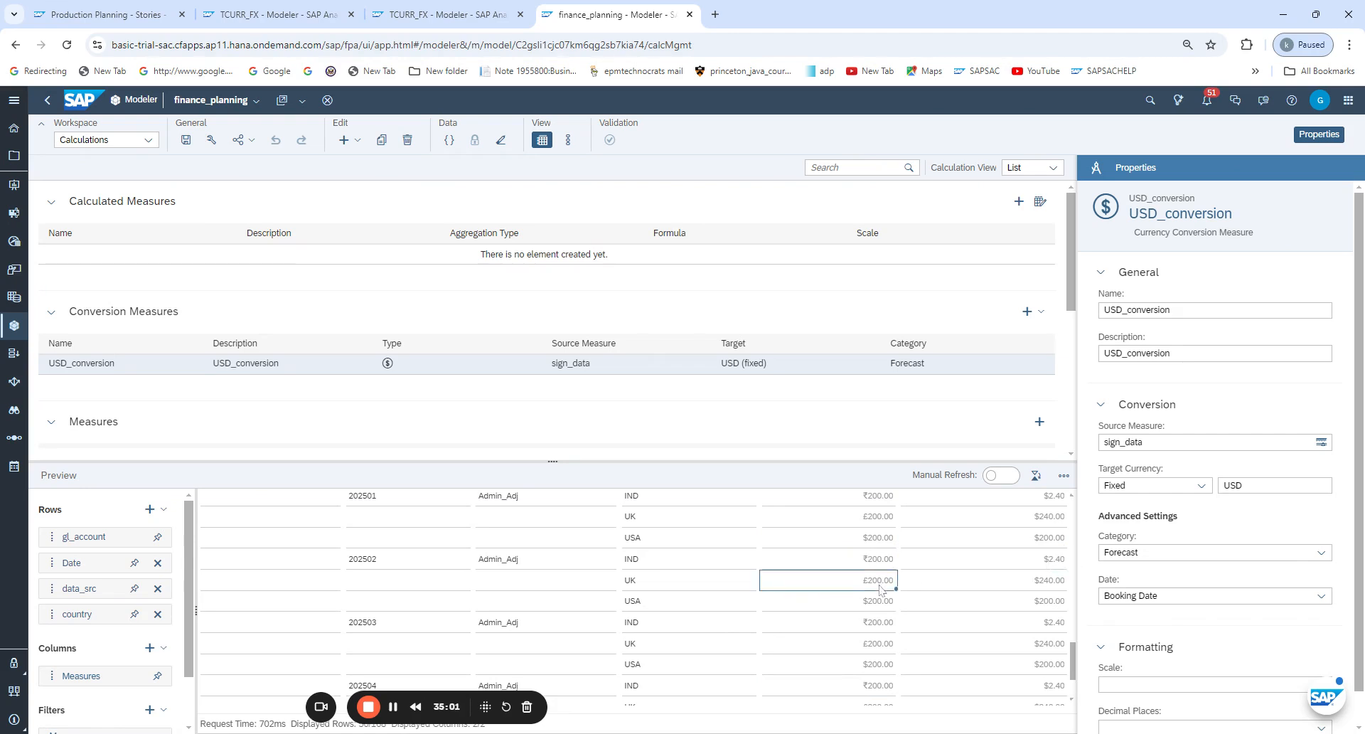
pyautogui.click(1060, 586)
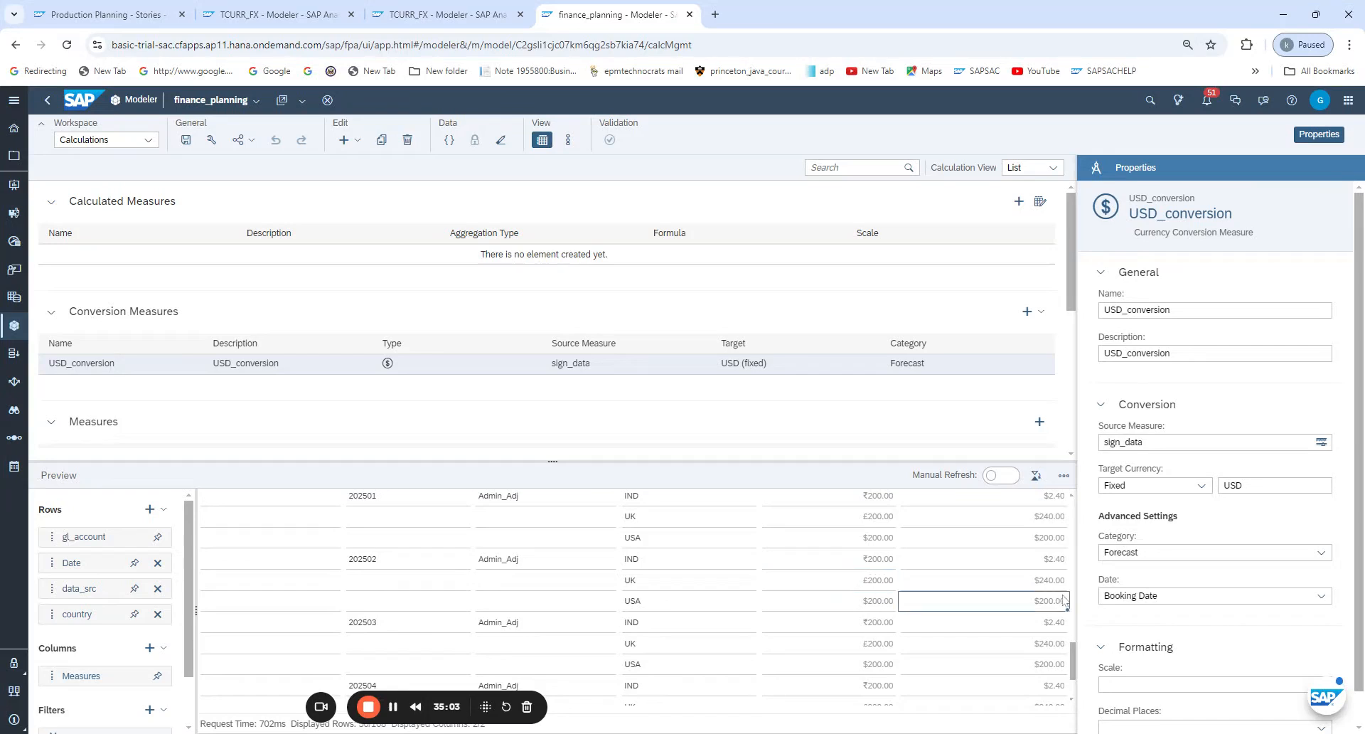
# Review the remaining converted values by month and country, and check the date options available for the USD_conversion measure
pyautogui.scroll(-1, 943, 581)
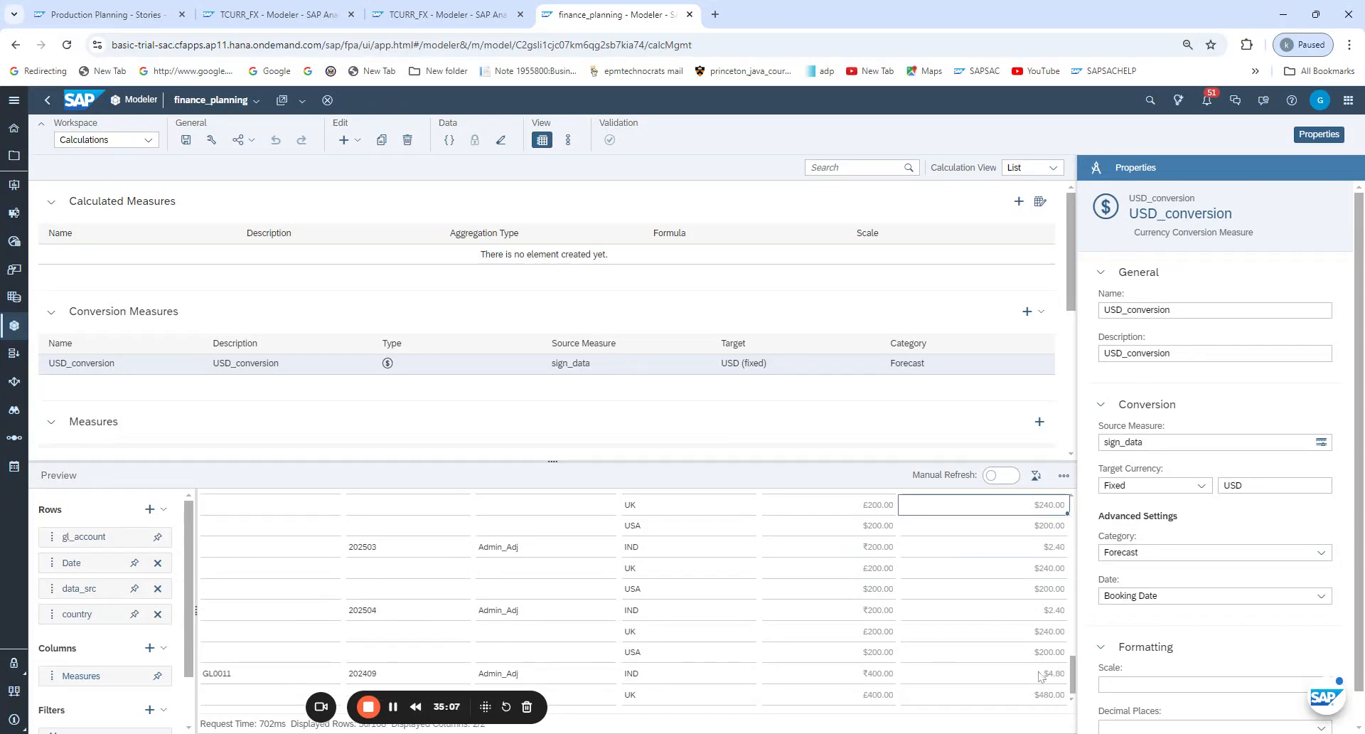
pyautogui.scroll(5, 1044, 683)
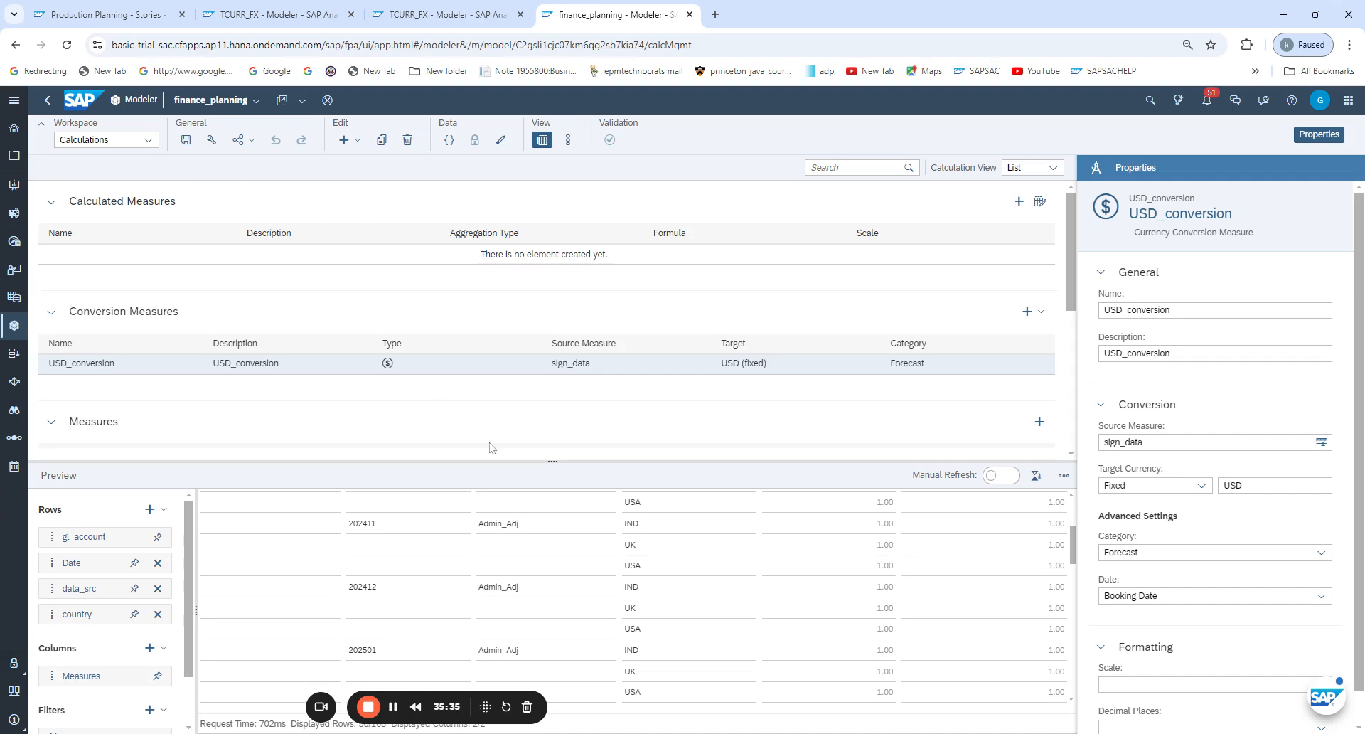
pyautogui.scroll(-1, 1155, 554)
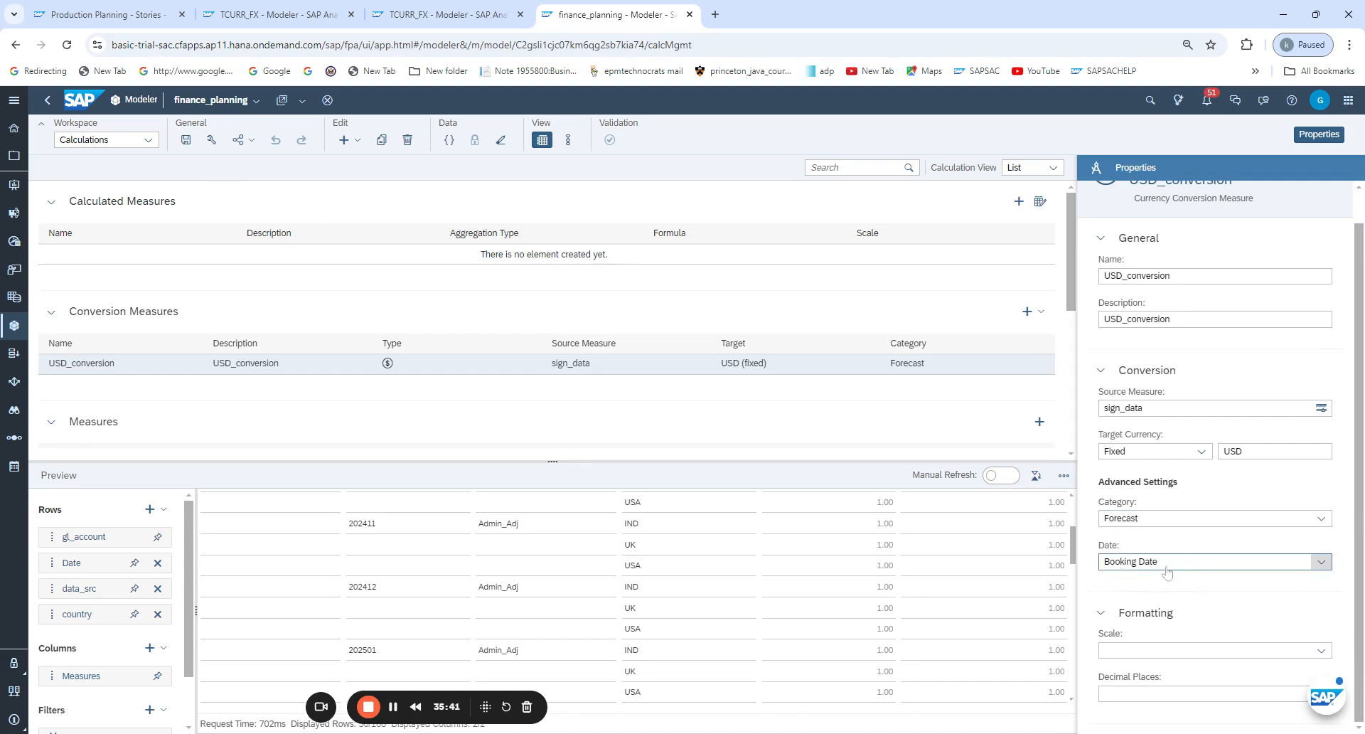
pyautogui.click(1322, 562)
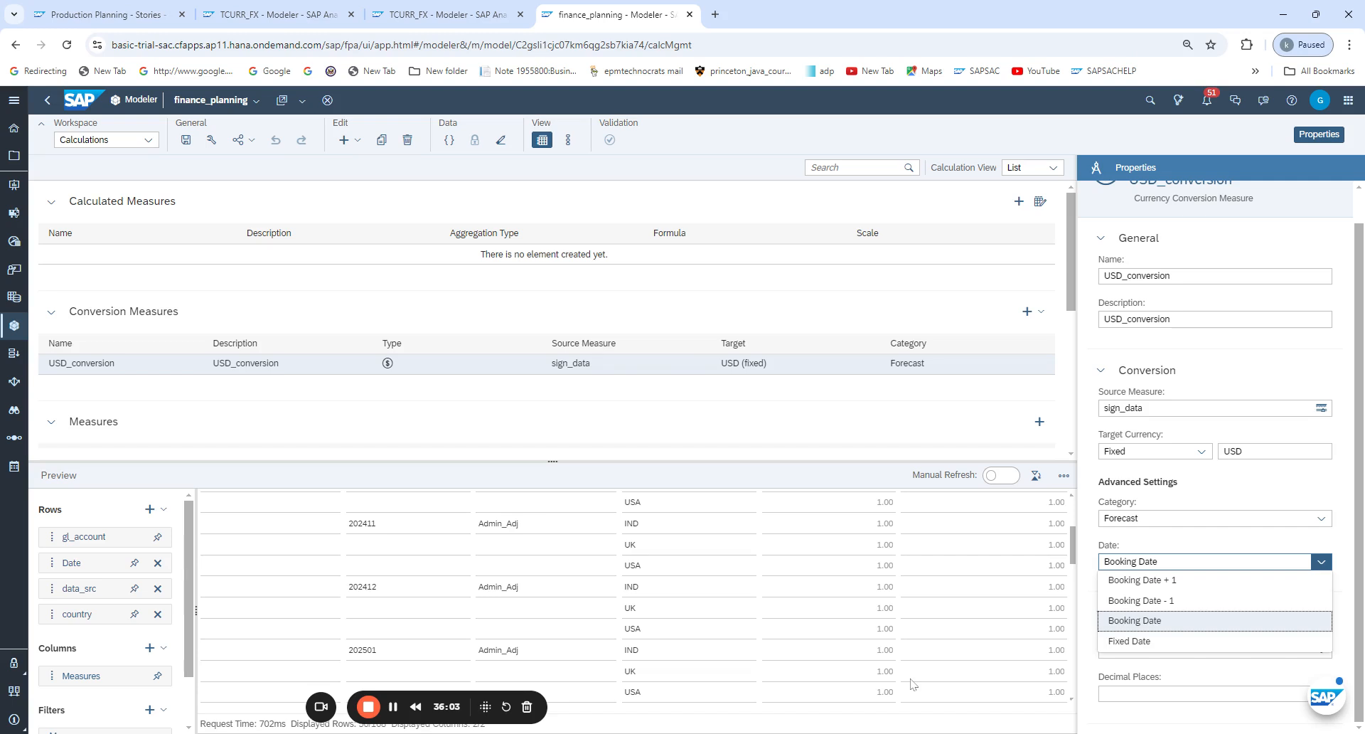
pyautogui.click(1152, 622)
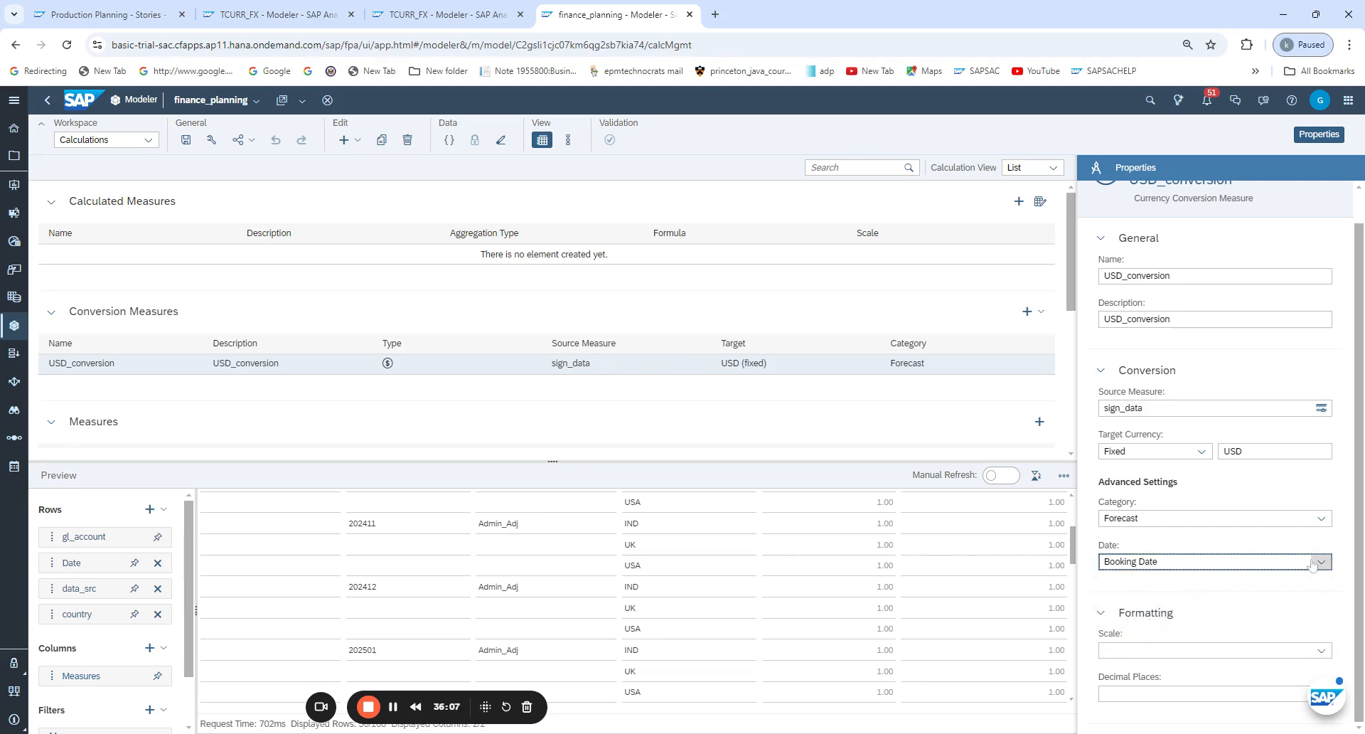
# Try Booking Date - 1 with the Year offset as the USD_conversion date and check the alternative offset units
pyautogui.click(1312, 564)
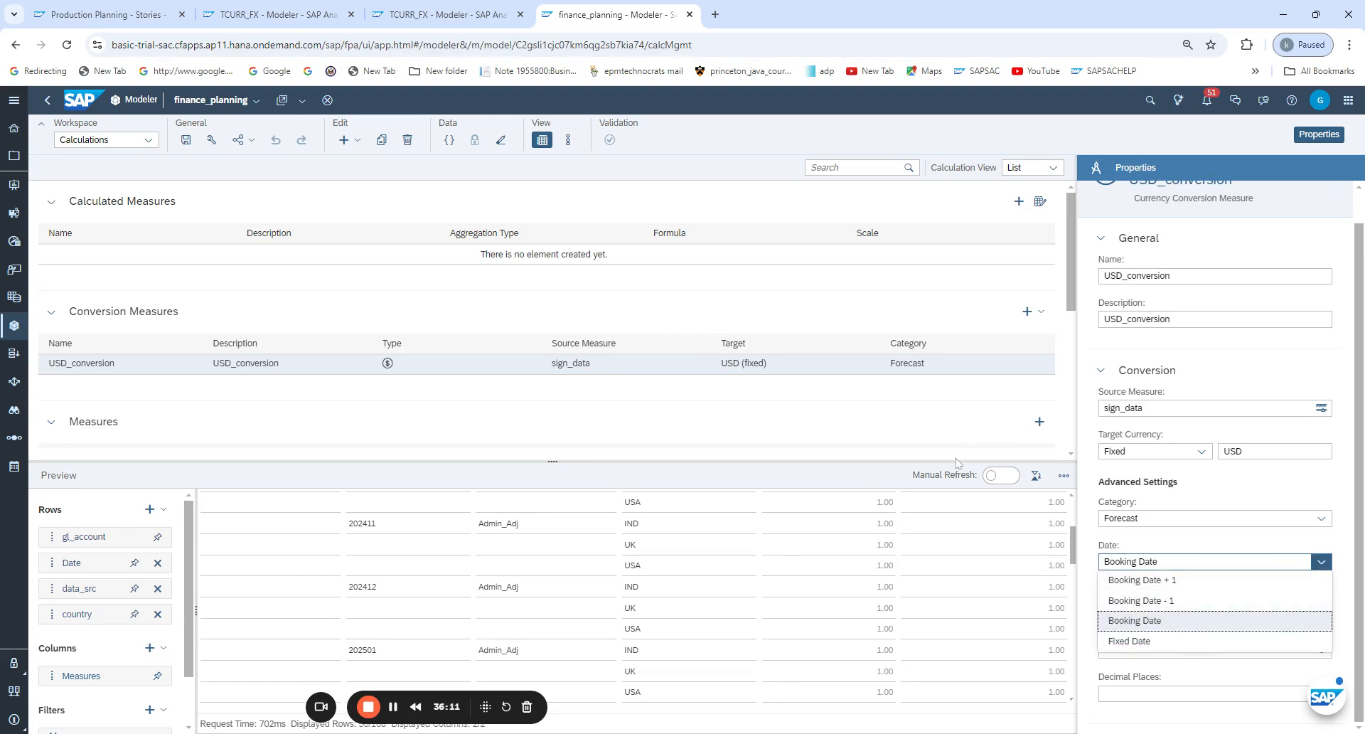
pyautogui.click(1156, 603)
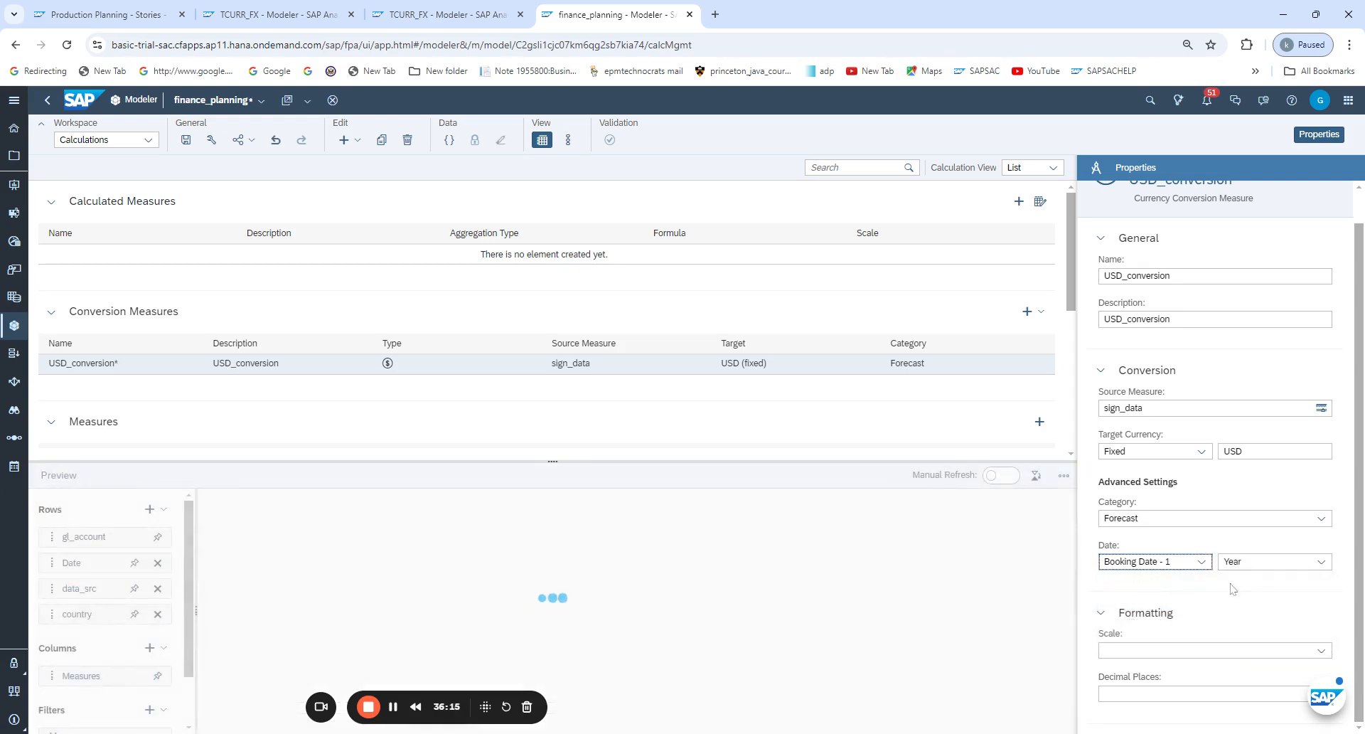
pyautogui.click(1321, 562)
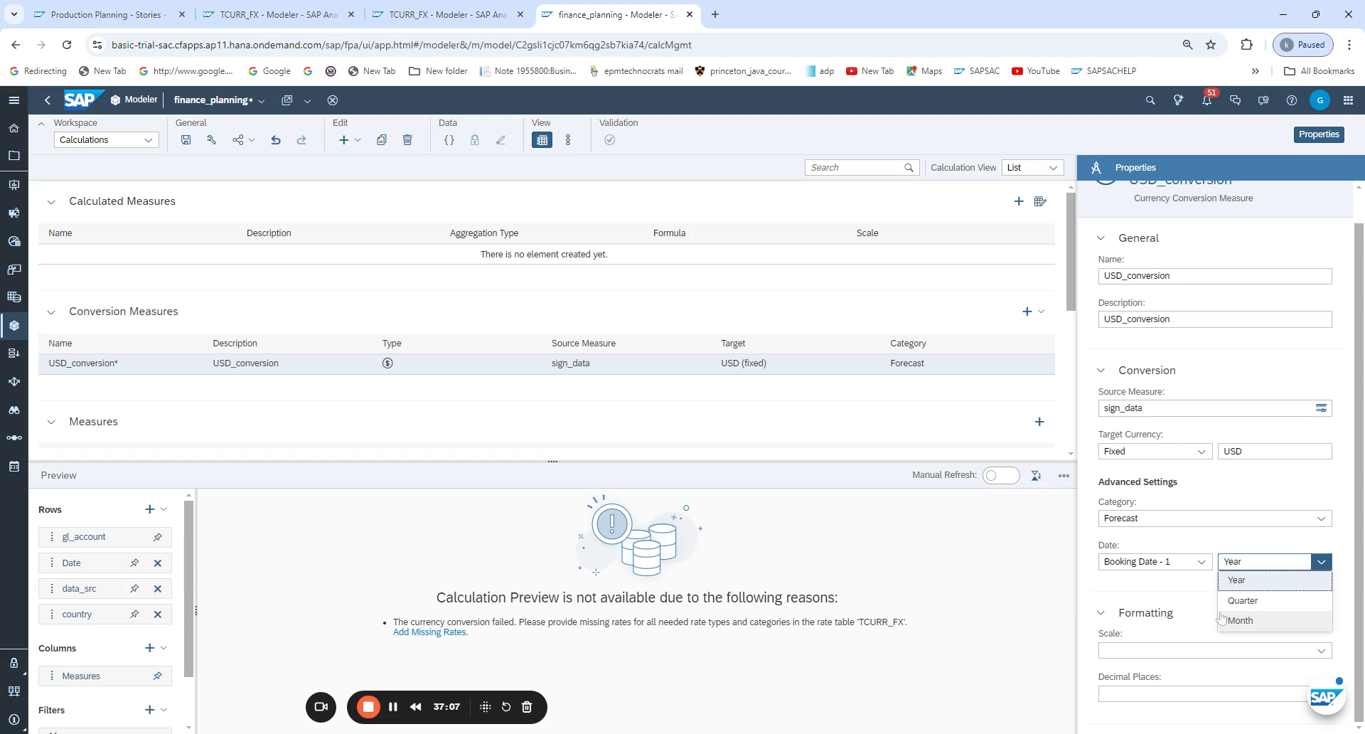
pyautogui.click(1173, 562)
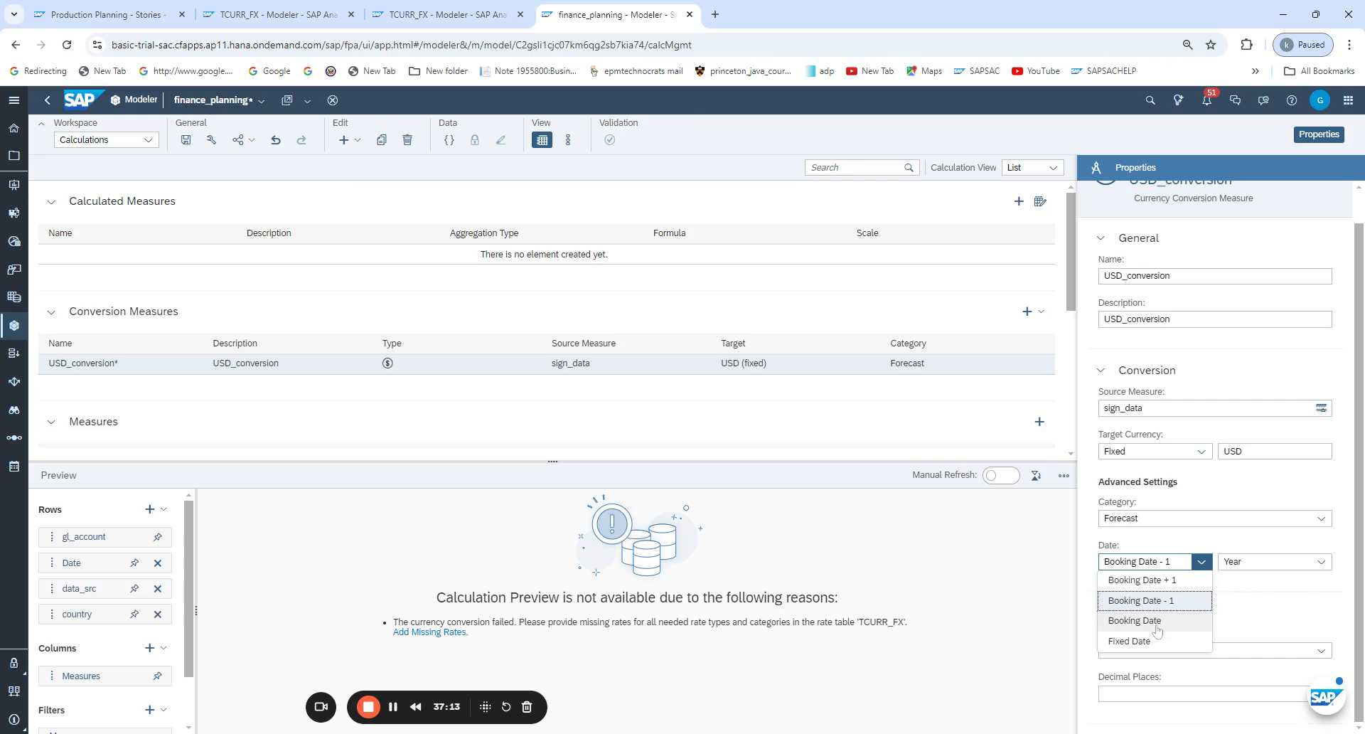
pyautogui.click(1197, 542)
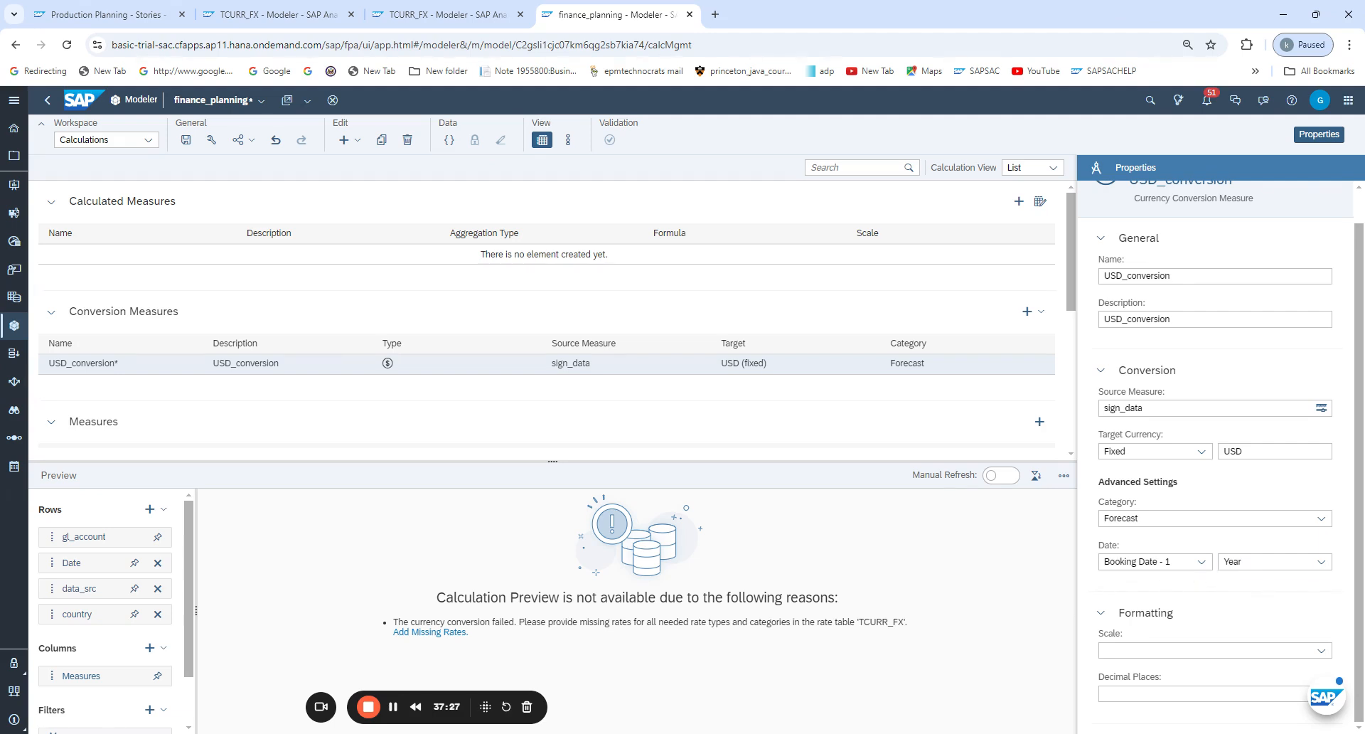
# Set the USD_conversion date back to Booking Date, check the preview values and save the finance_planning model
pyautogui.click(1201, 562)
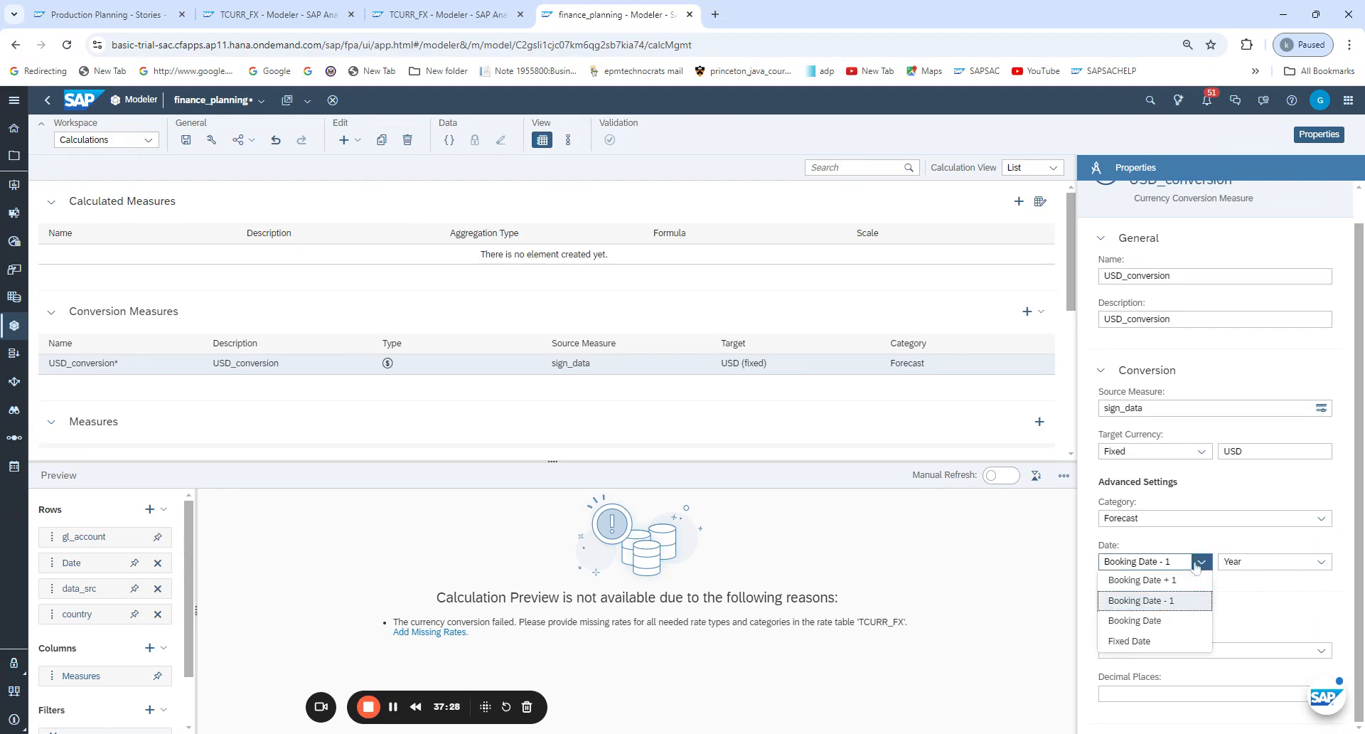
pyautogui.click(1152, 621)
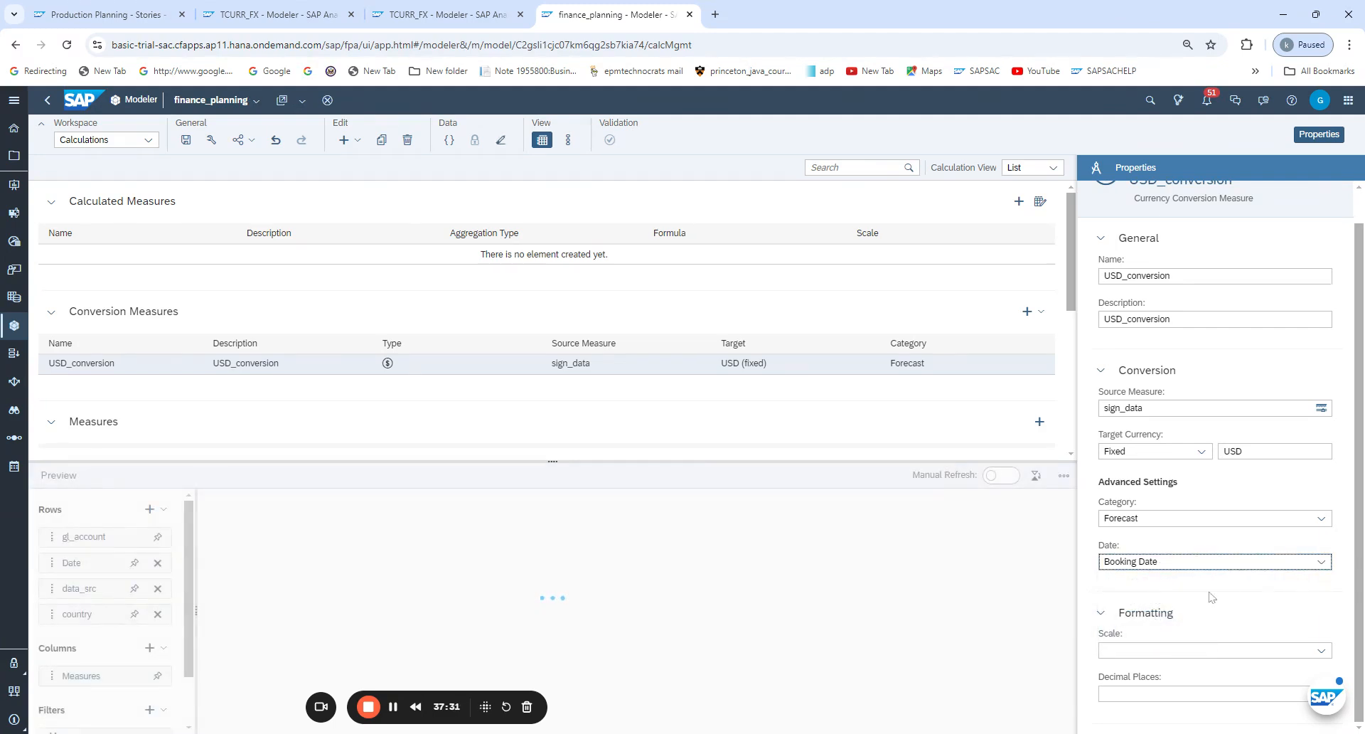
pyautogui.scroll(-3, 836, 574)
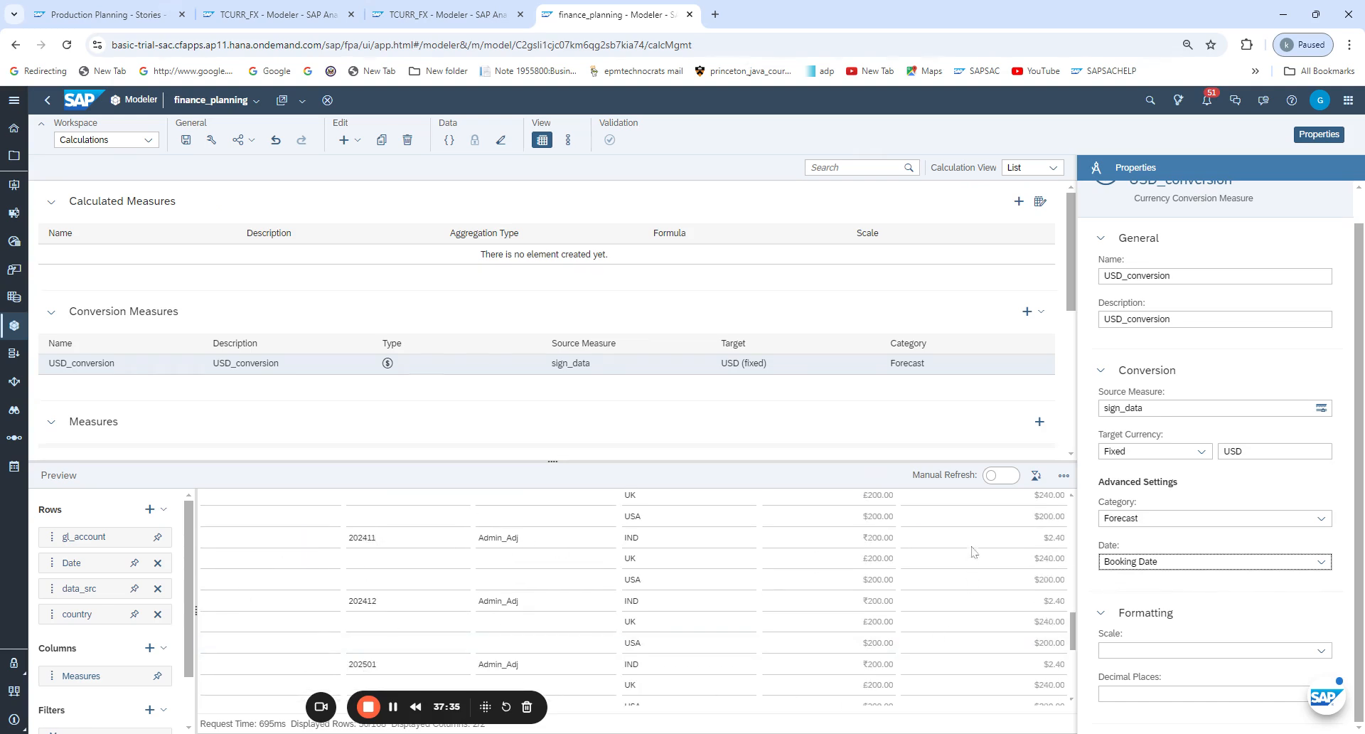
pyautogui.scroll(3, 352, 540)
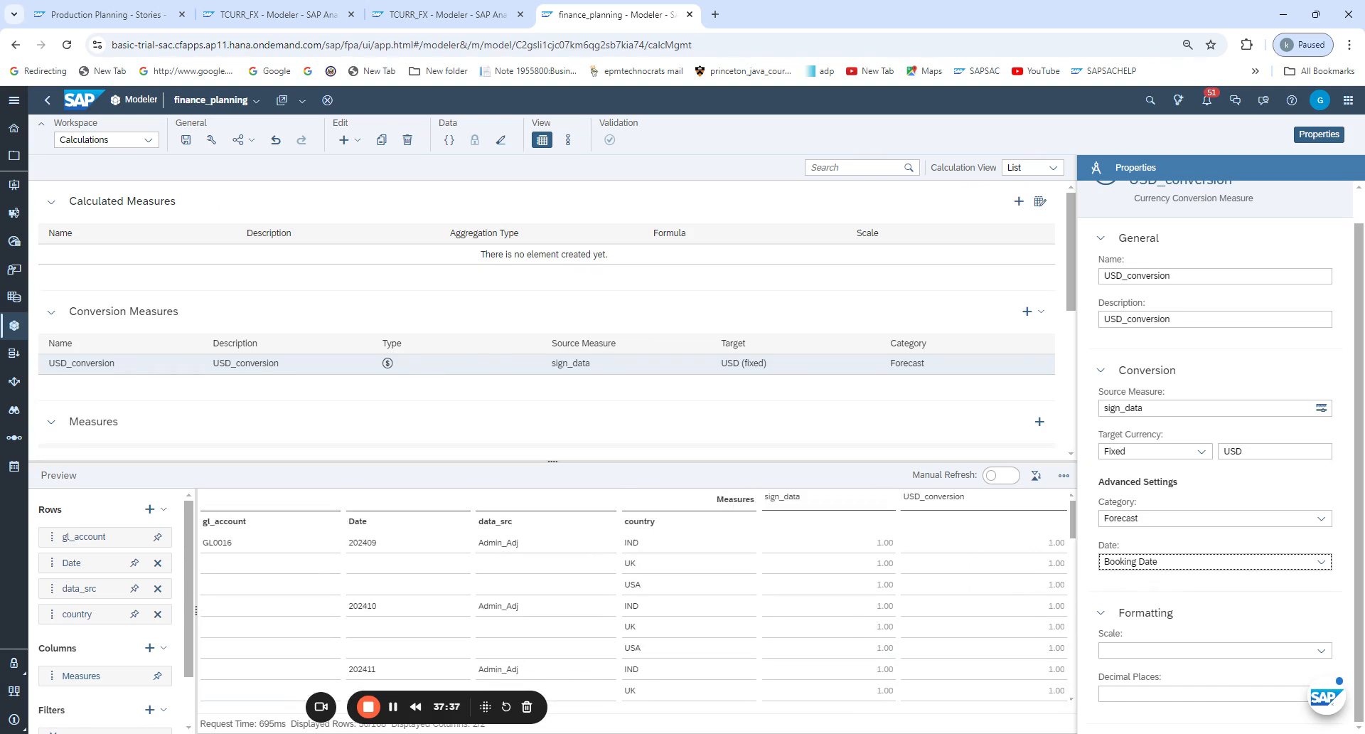
pyautogui.click(186, 139)
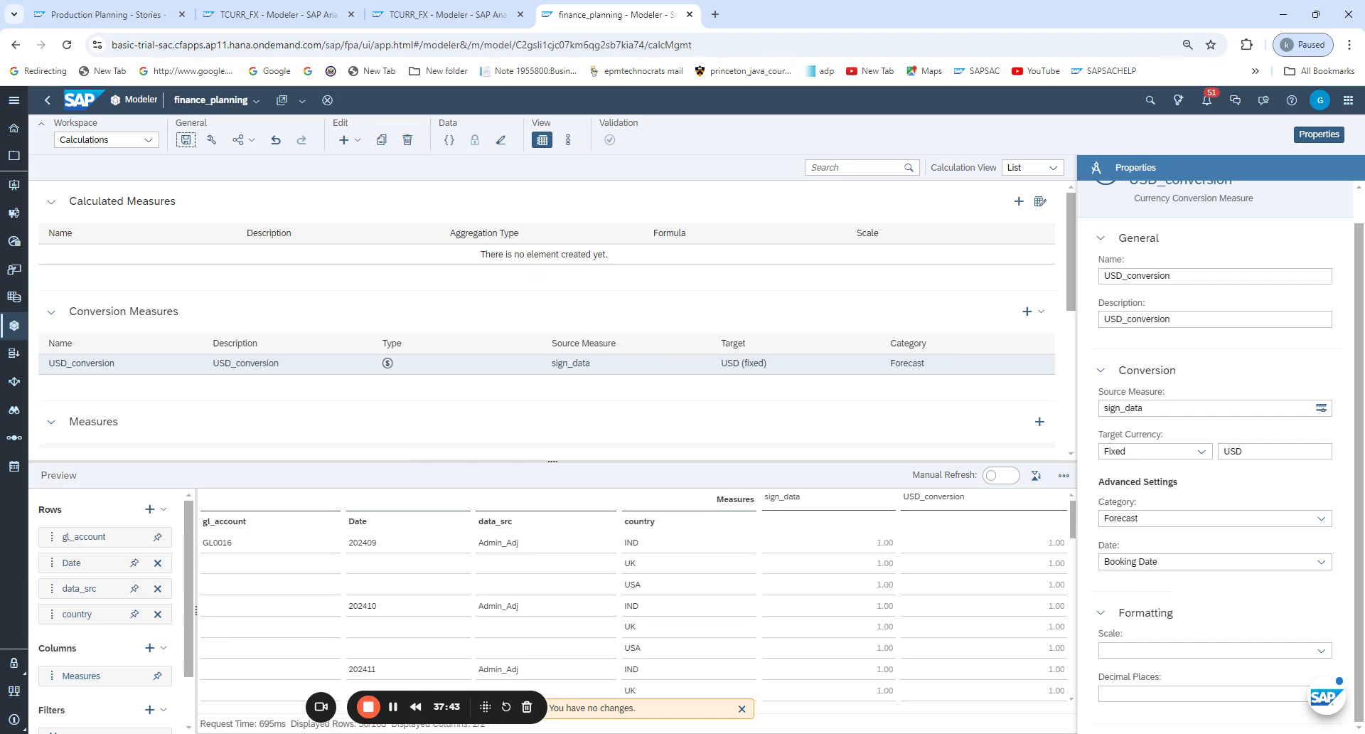
pyautogui.click(186, 139)
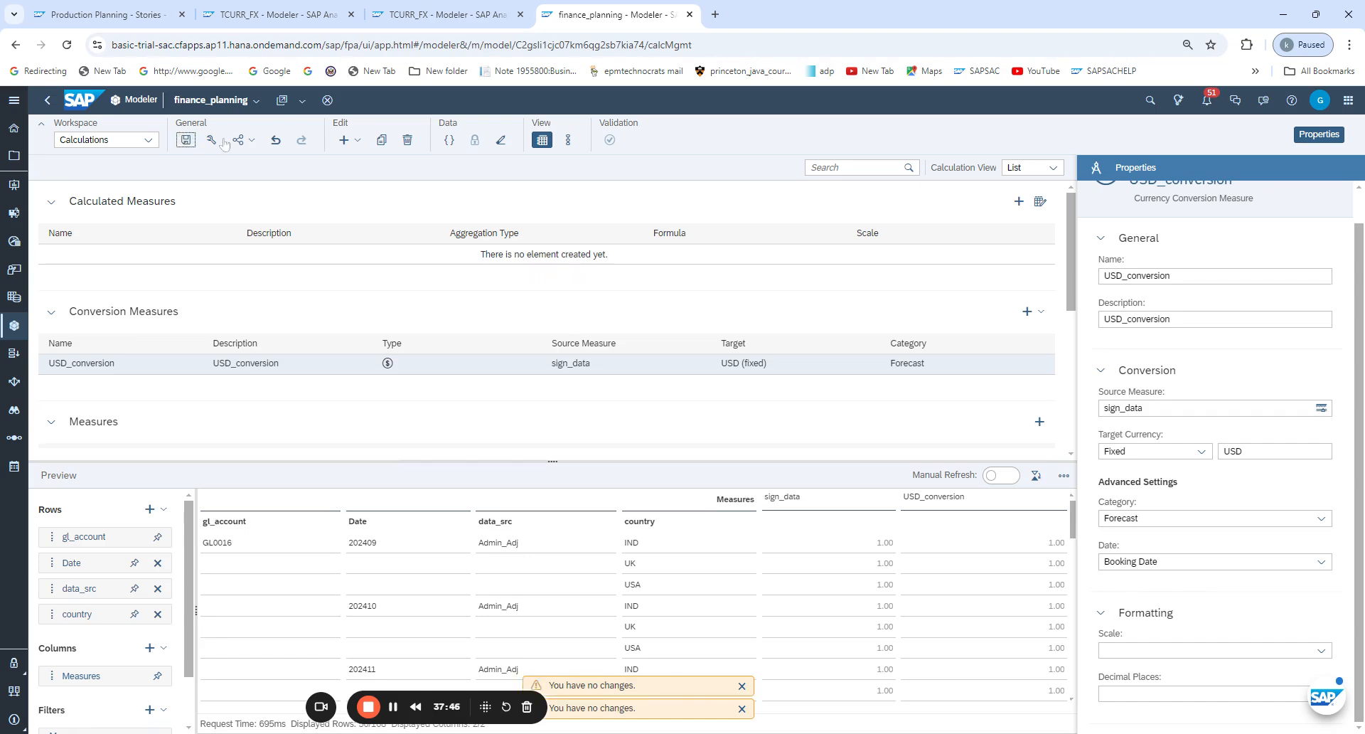
# Switch to the Production Planning story and check which measures the finance_planning table offers, cancelling without changes
pyautogui.click(114, 6)
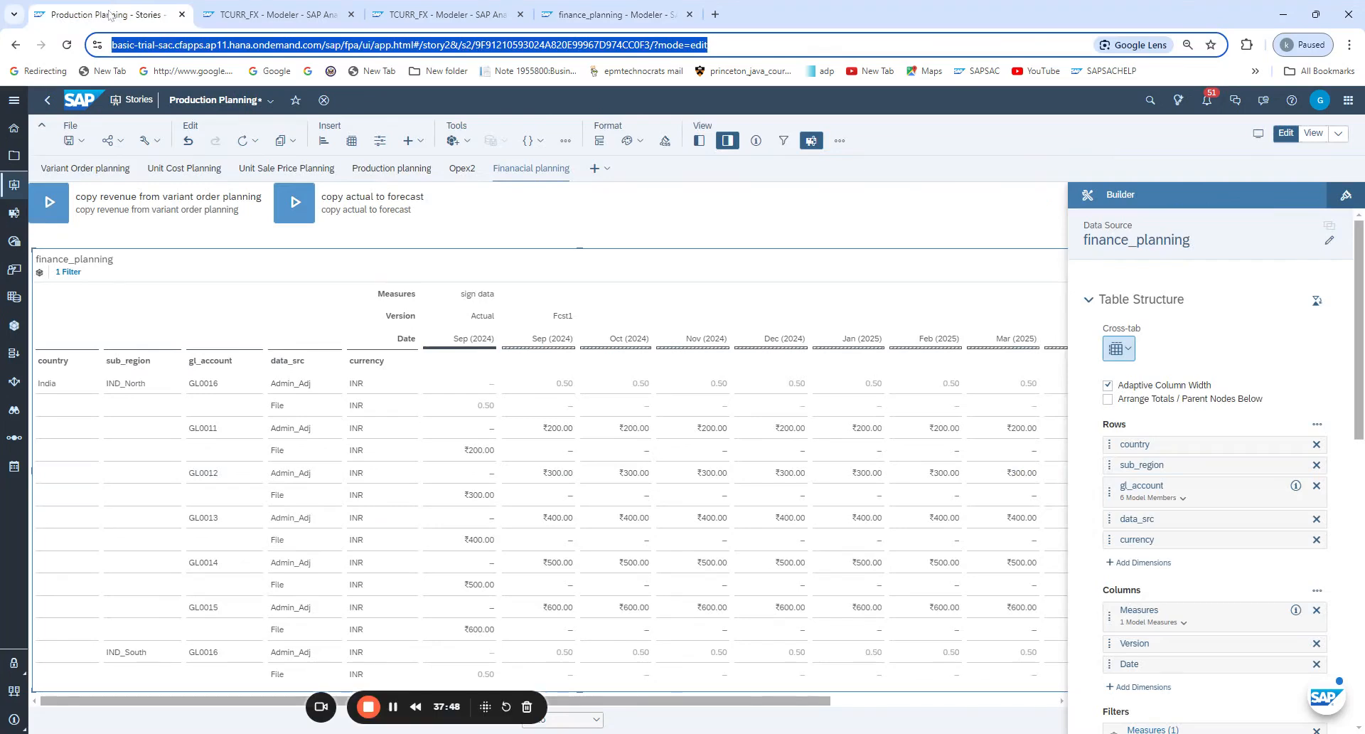
pyautogui.click(542, 177)
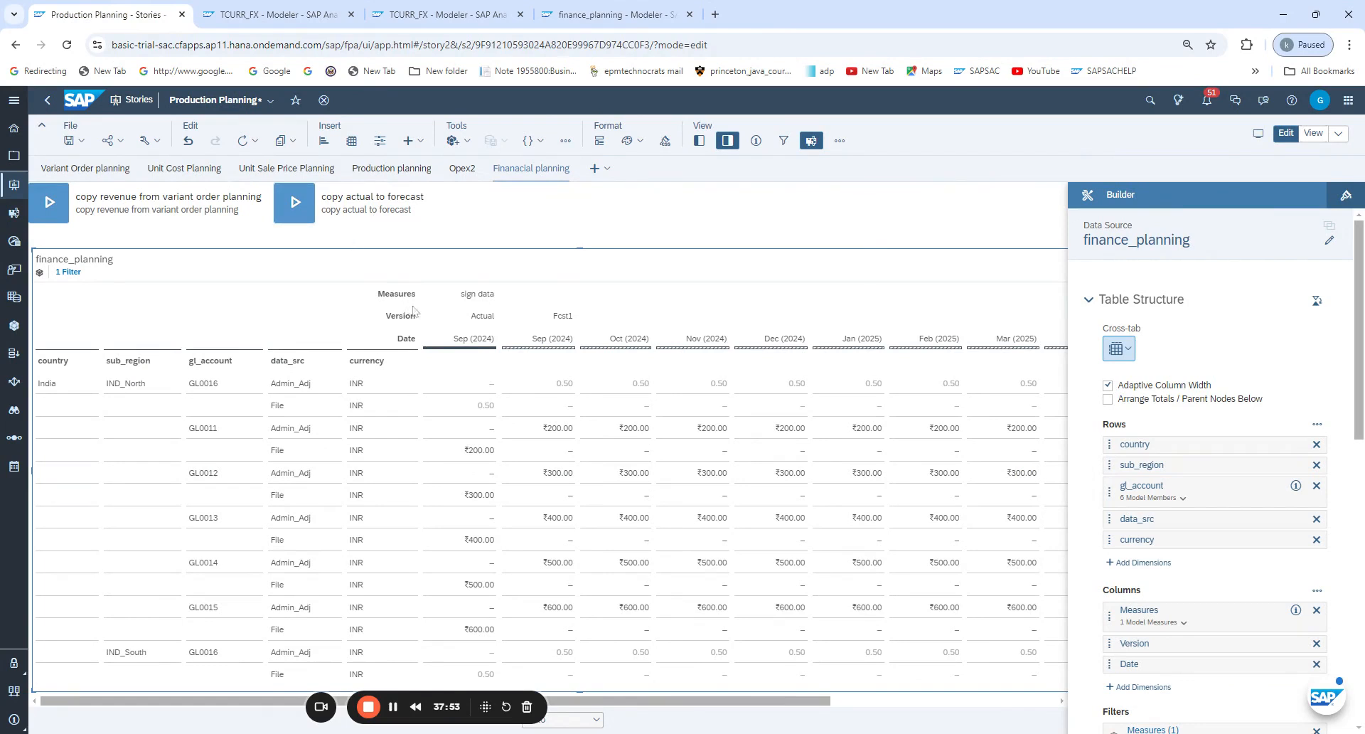
pyautogui.scroll(-5, 657, 326)
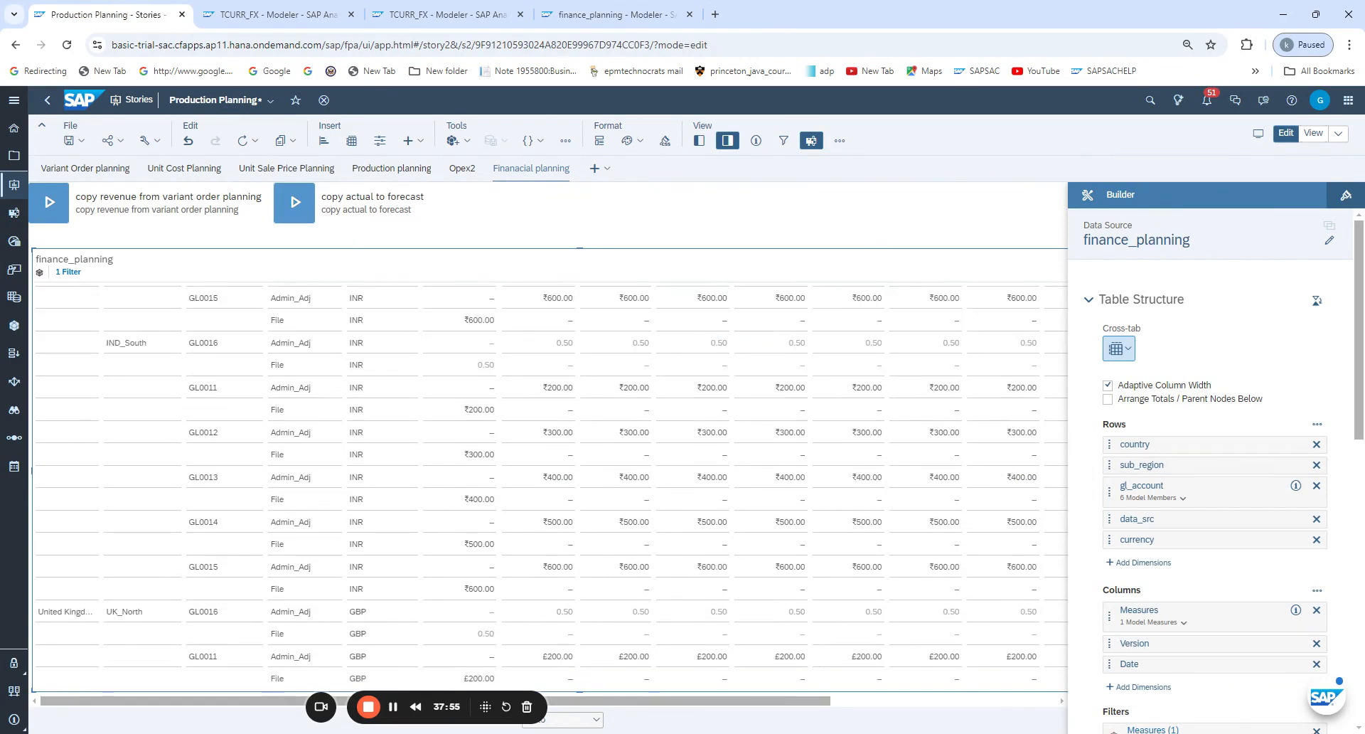
pyautogui.scroll(-3, 1233, 462)
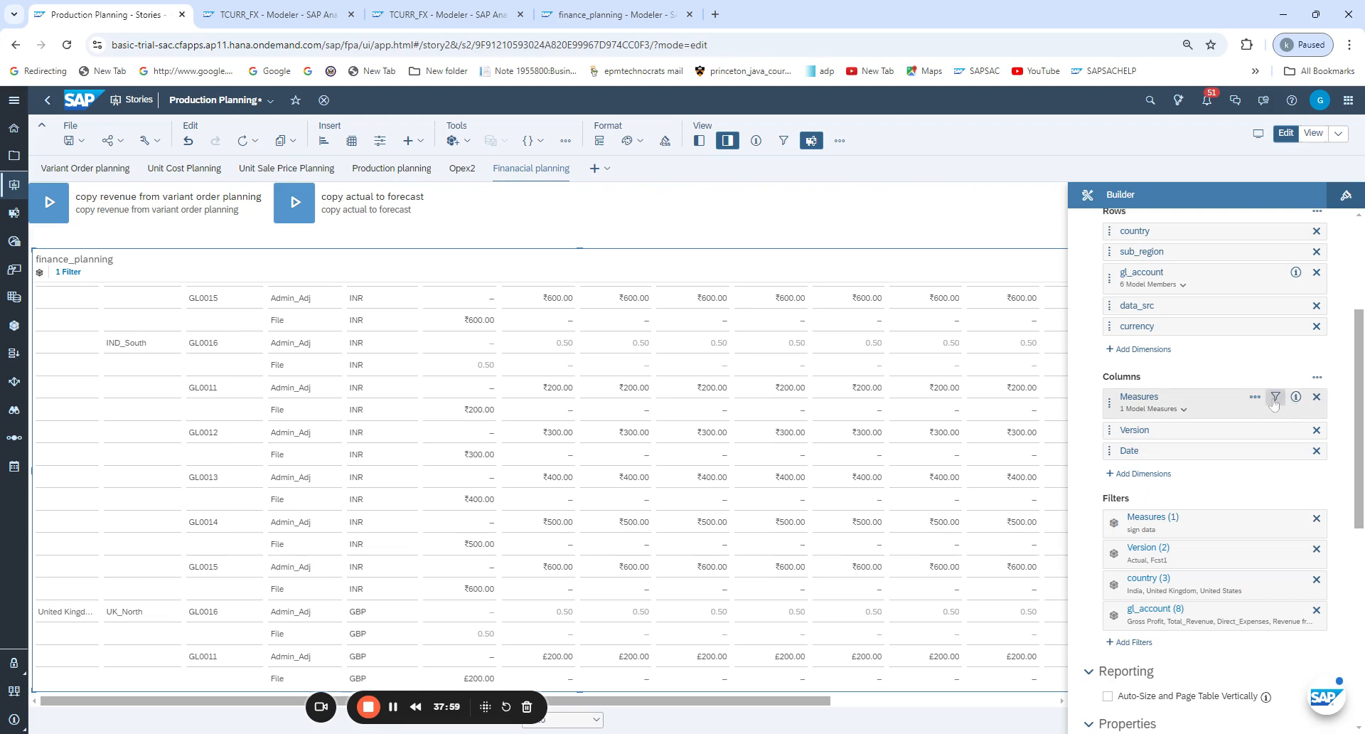
pyautogui.click(1274, 400)
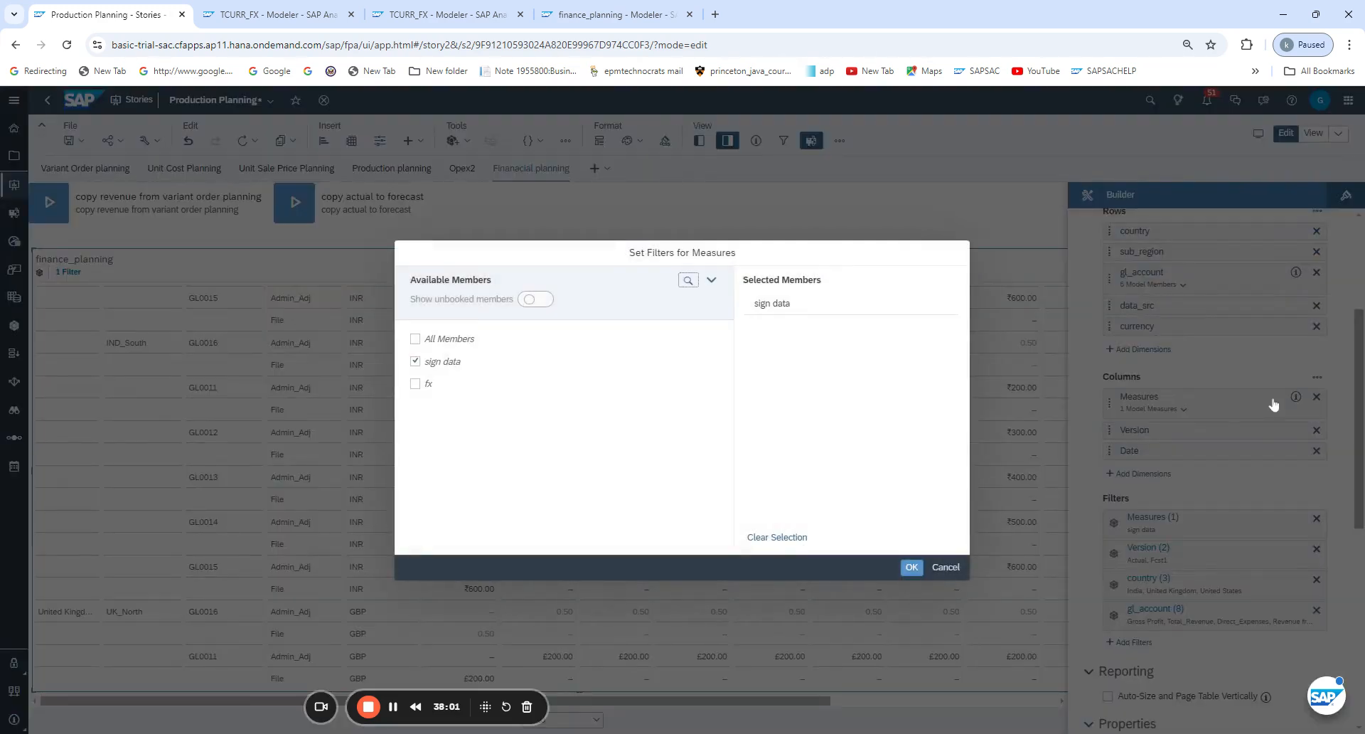
pyautogui.click(947, 568)
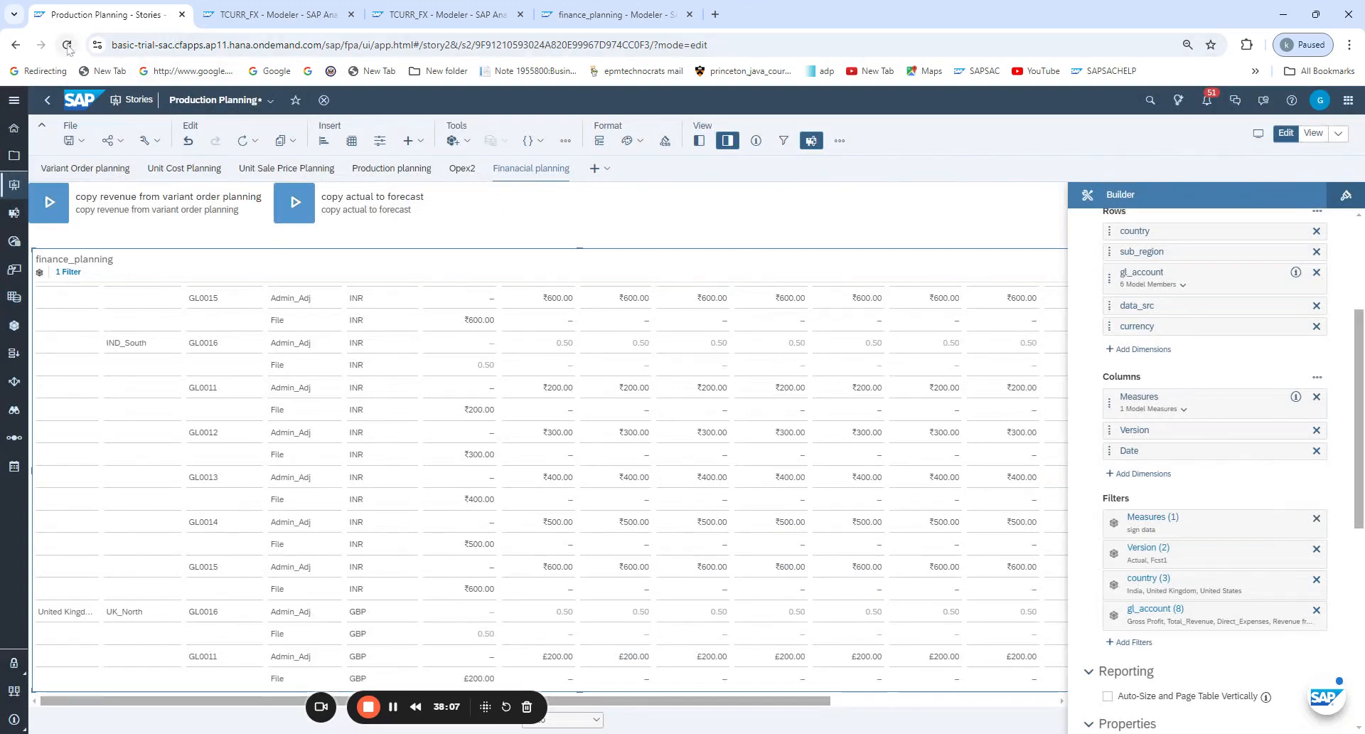
# Reload the Production Planning story and open its Finanacial planning page
pyautogui.click(254, 140)
pyautogui.click(67, 45)
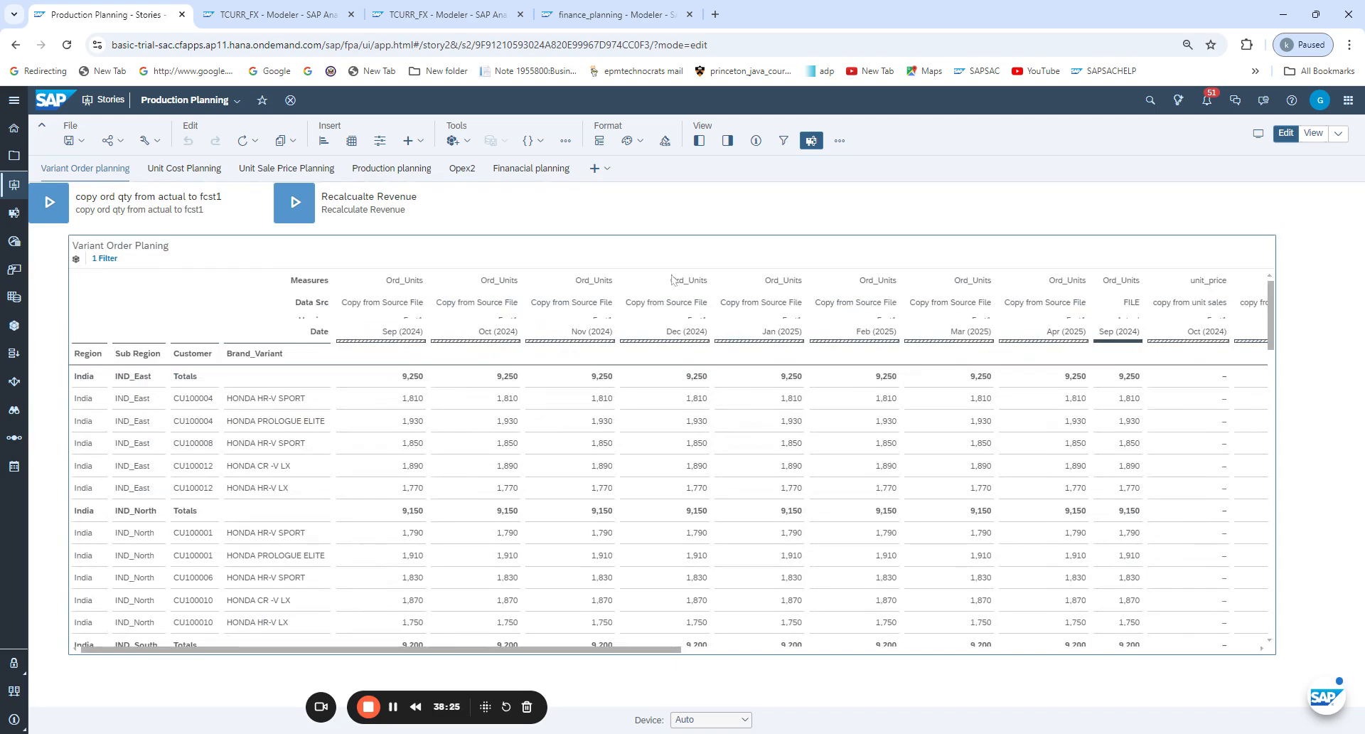
pyautogui.click(534, 168)
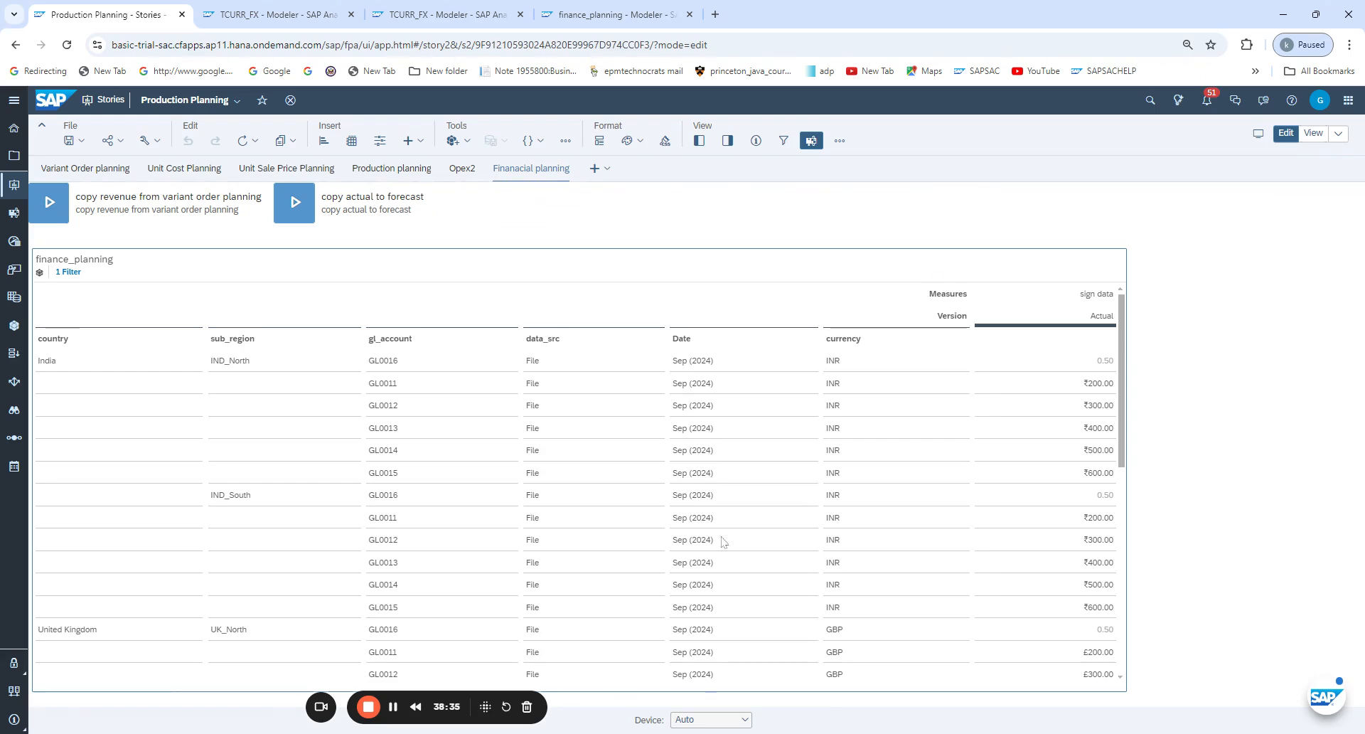
# Add the USD_conversion measure alongside sign data in the columns of the finance_planning table
pyautogui.click(728, 143)
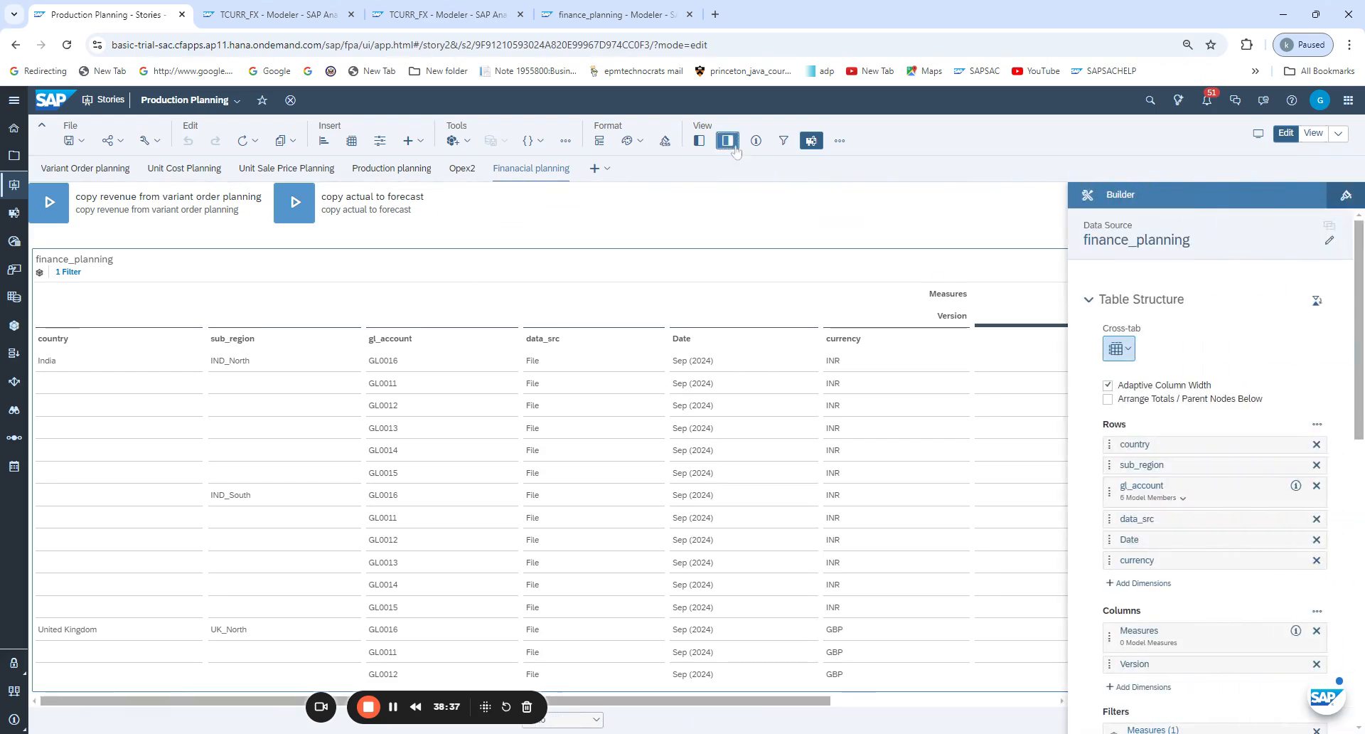
pyautogui.scroll(-3, 1251, 359)
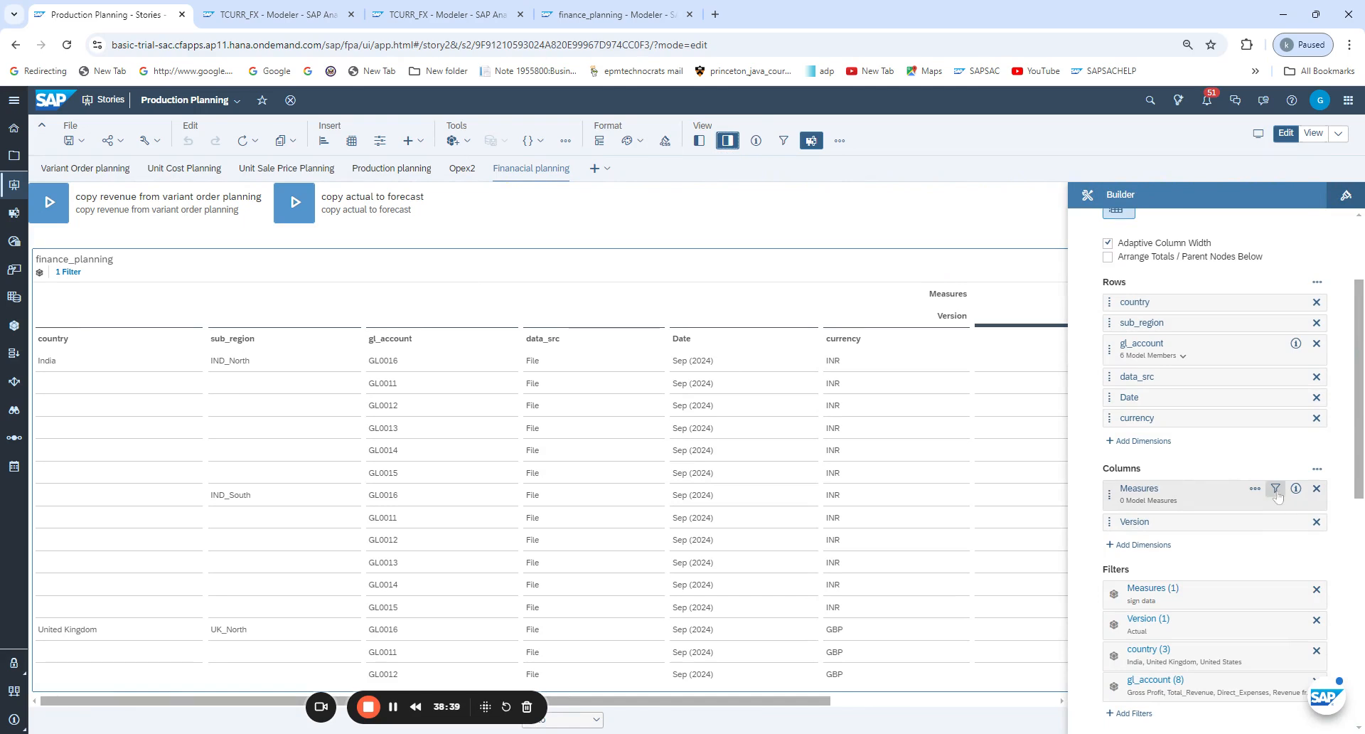
pyautogui.click(1275, 490)
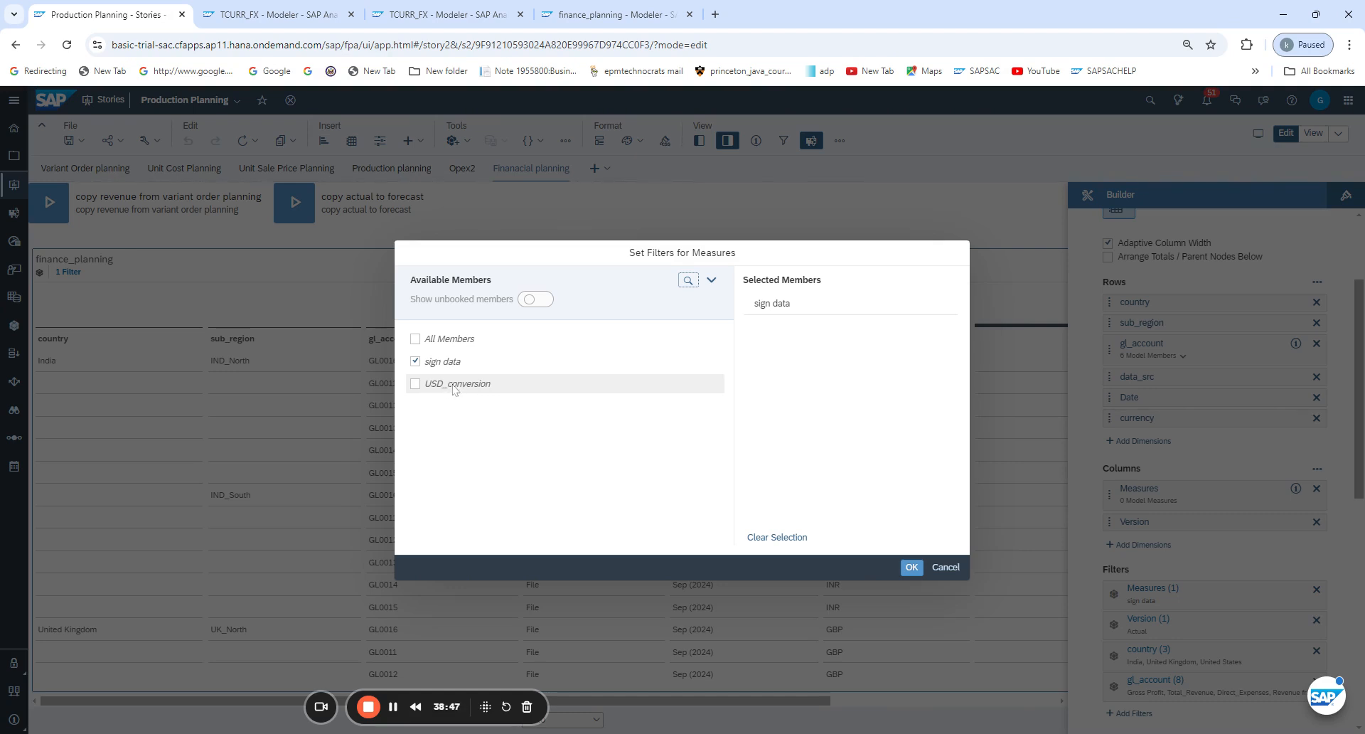
pyautogui.click(416, 384)
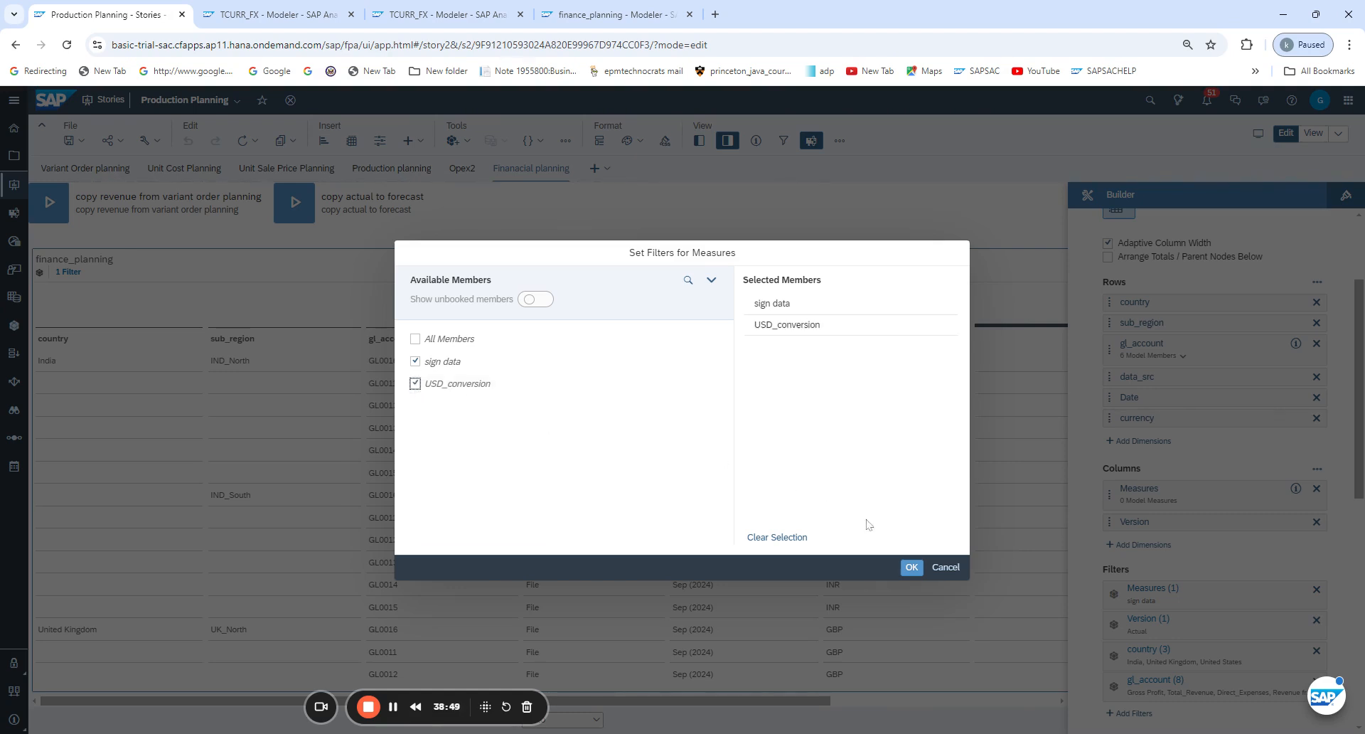
pyautogui.click(909, 567)
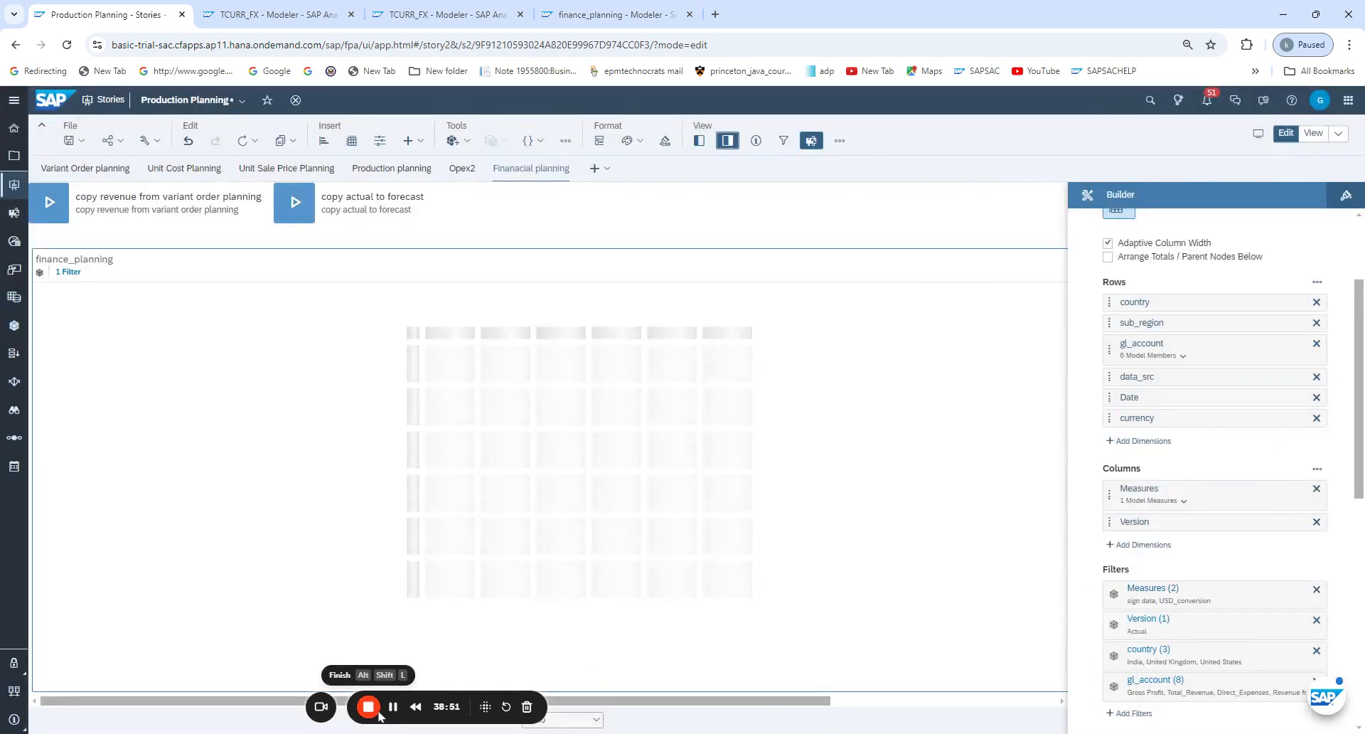
pyautogui.click(394, 710)
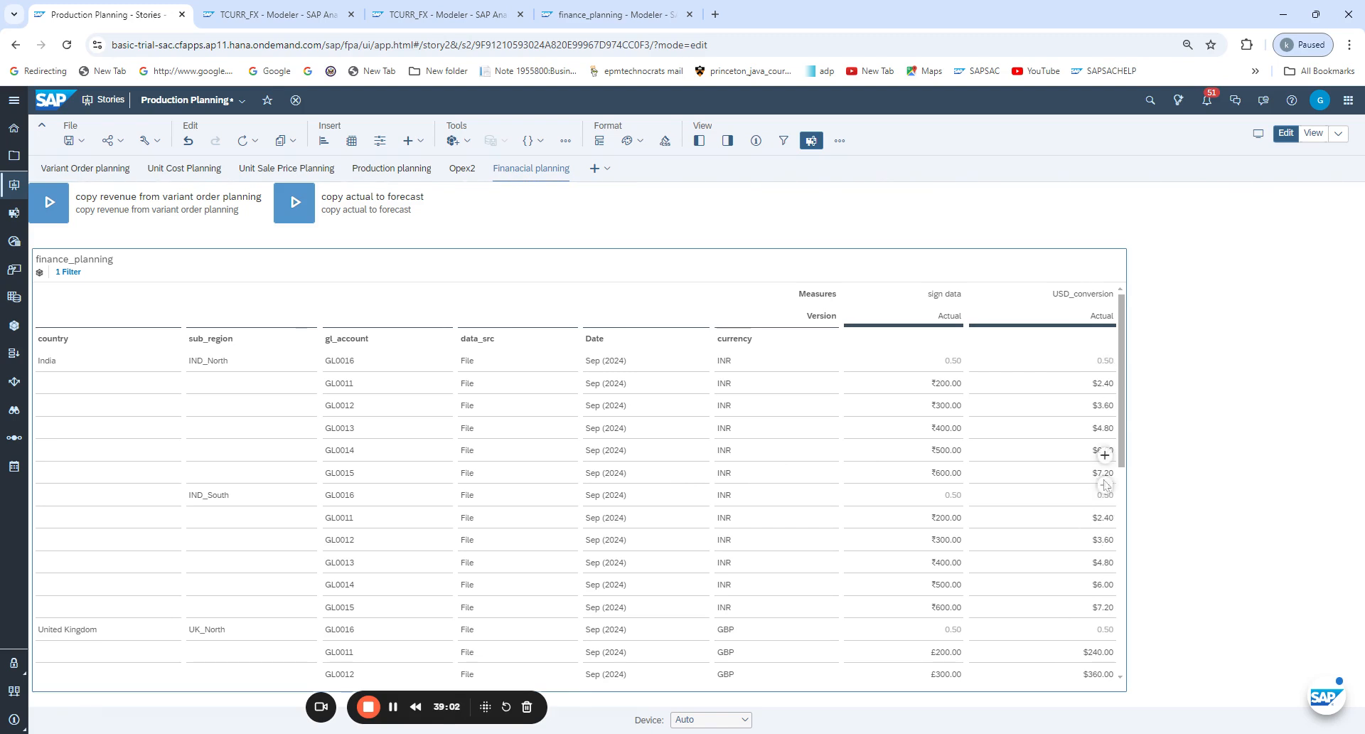
# Move the Date dimension from the rows to the columns of the finance_planning table, after Version
pyautogui.scroll(-3, 643, 472)
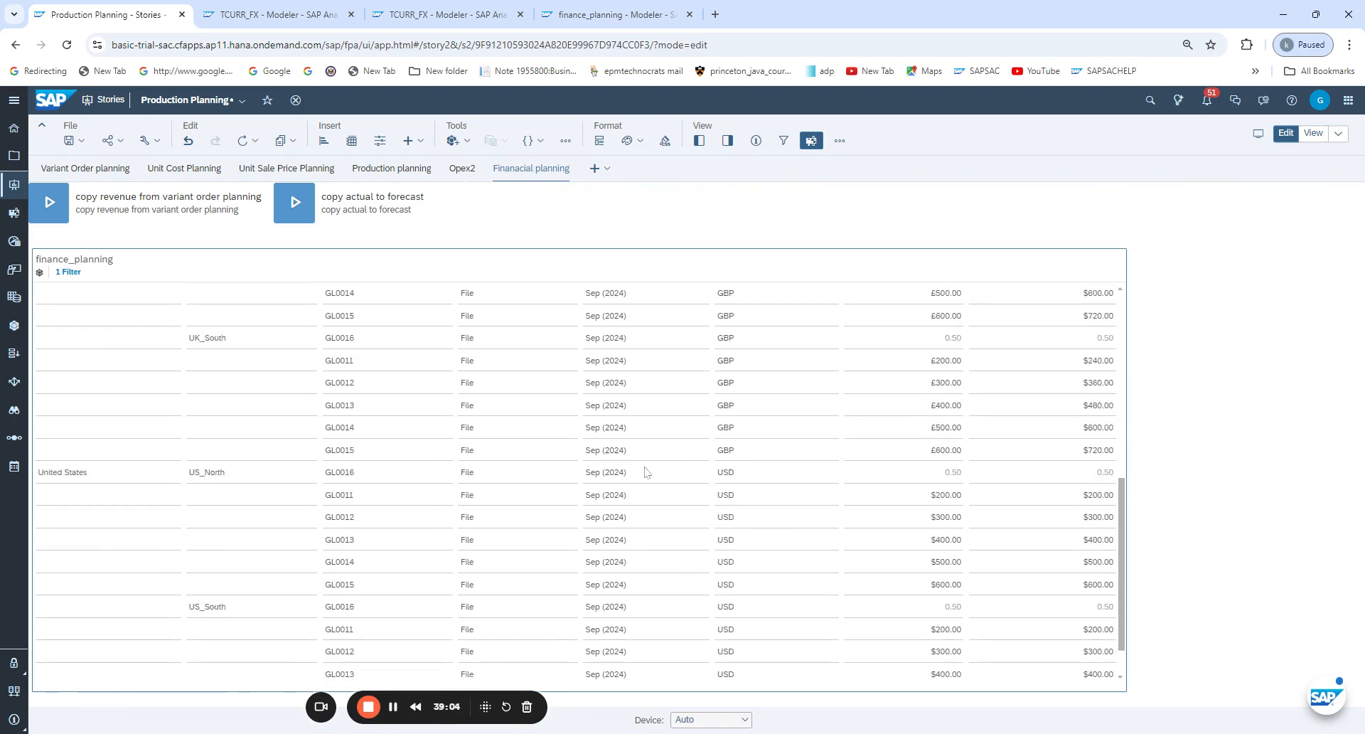
pyautogui.scroll(-1, 615, 569)
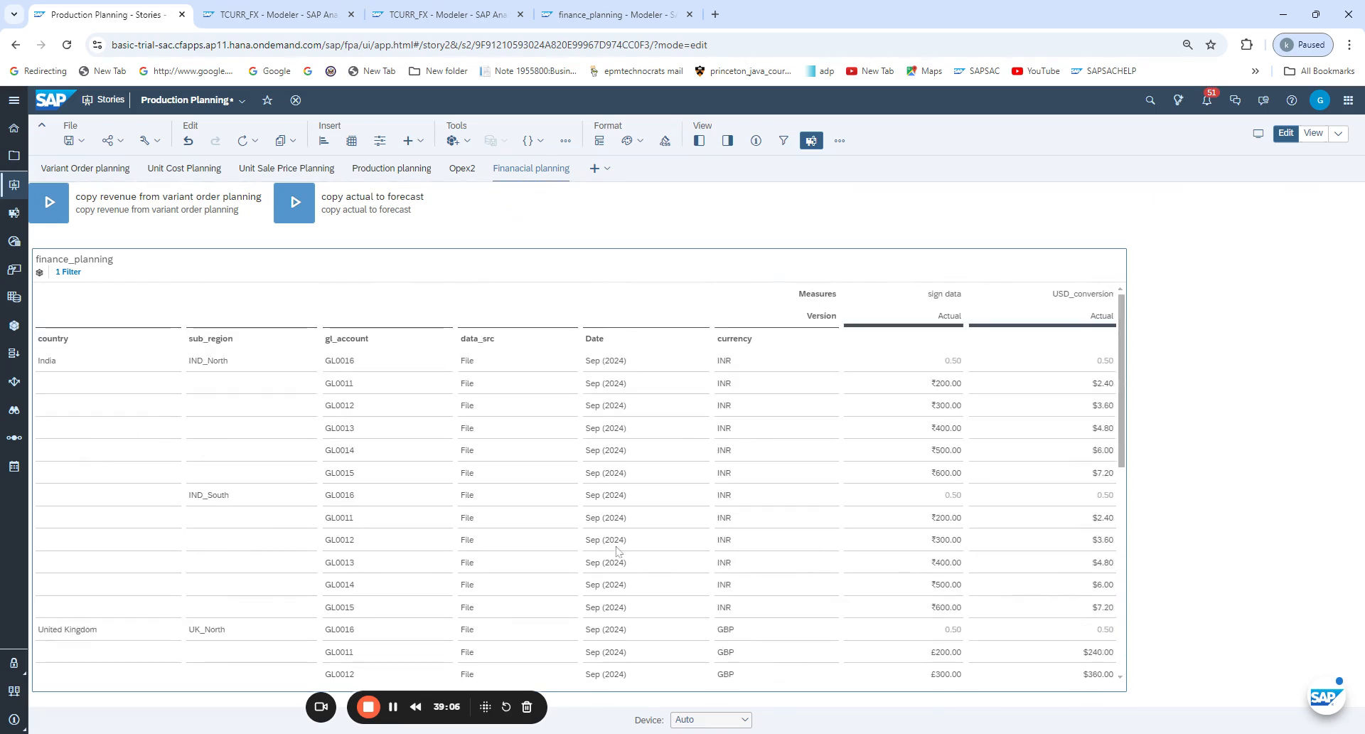
pyautogui.click(726, 140)
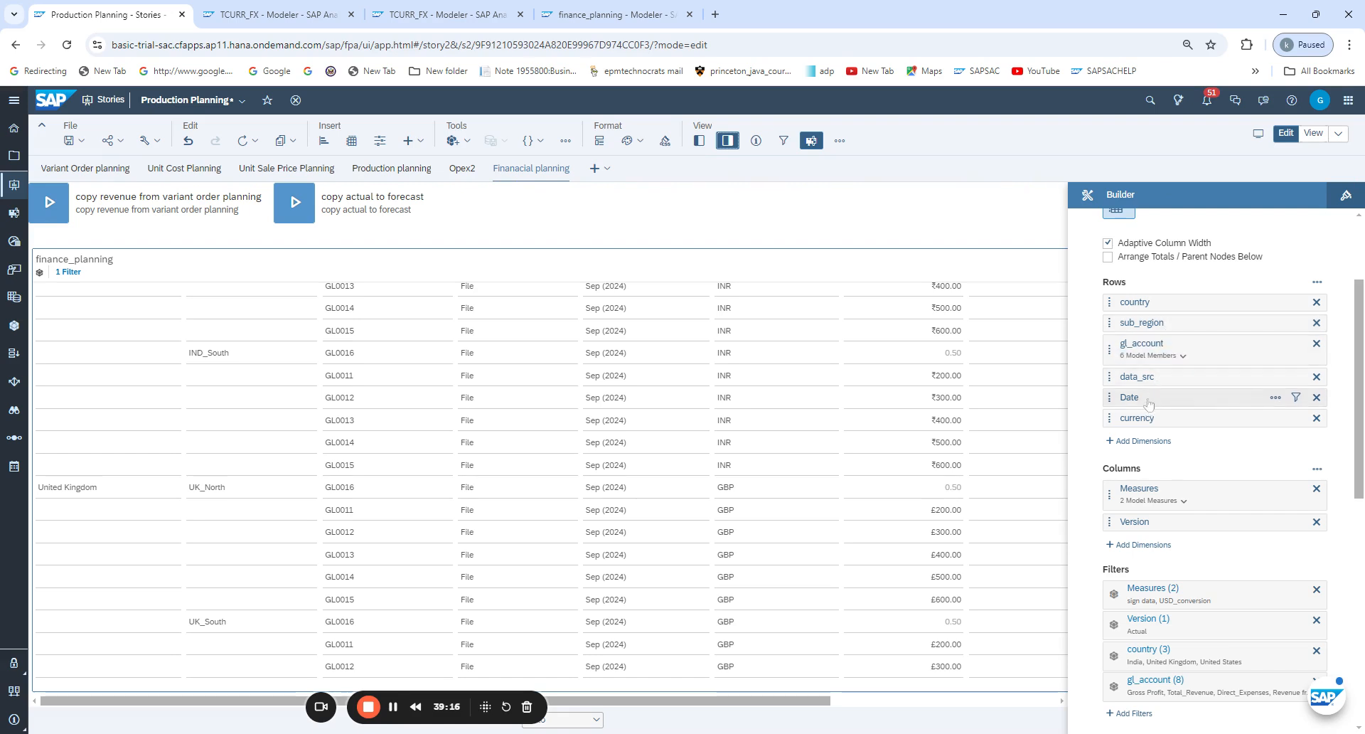
pyautogui.moveTo(1152, 400); pyautogui.dragTo(1167, 530)
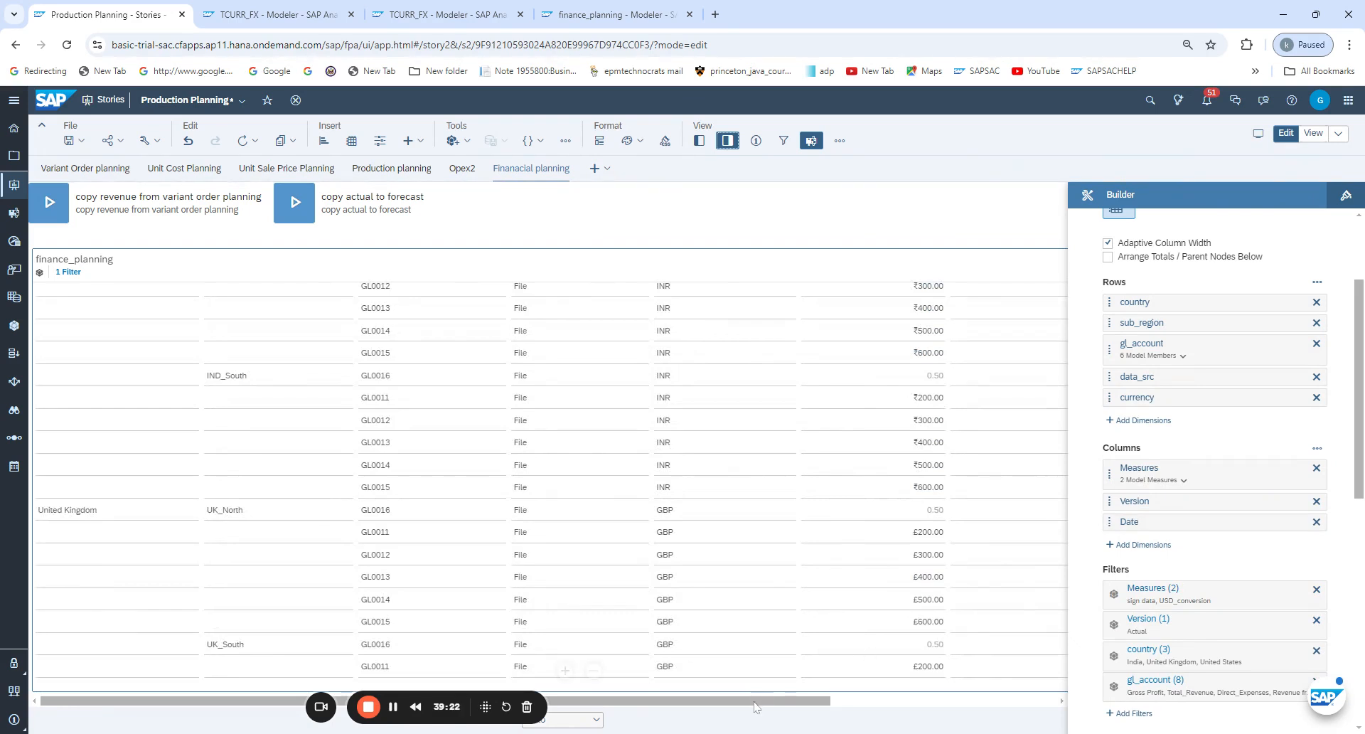
pyautogui.moveTo(755, 706); pyautogui.dragTo(778, 687)
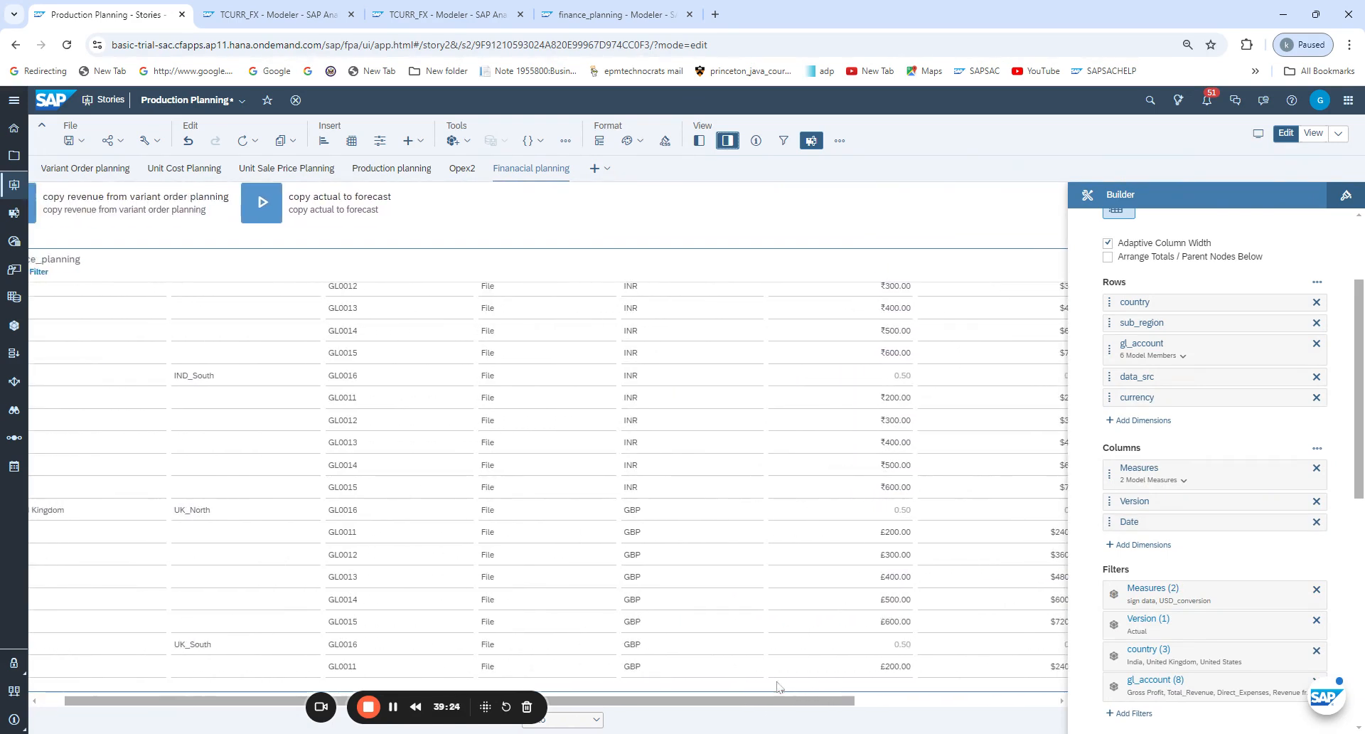
# Include the Fcst1 version alongside Actual in the Version filter of the finance_planning table
pyautogui.click(1298, 506)
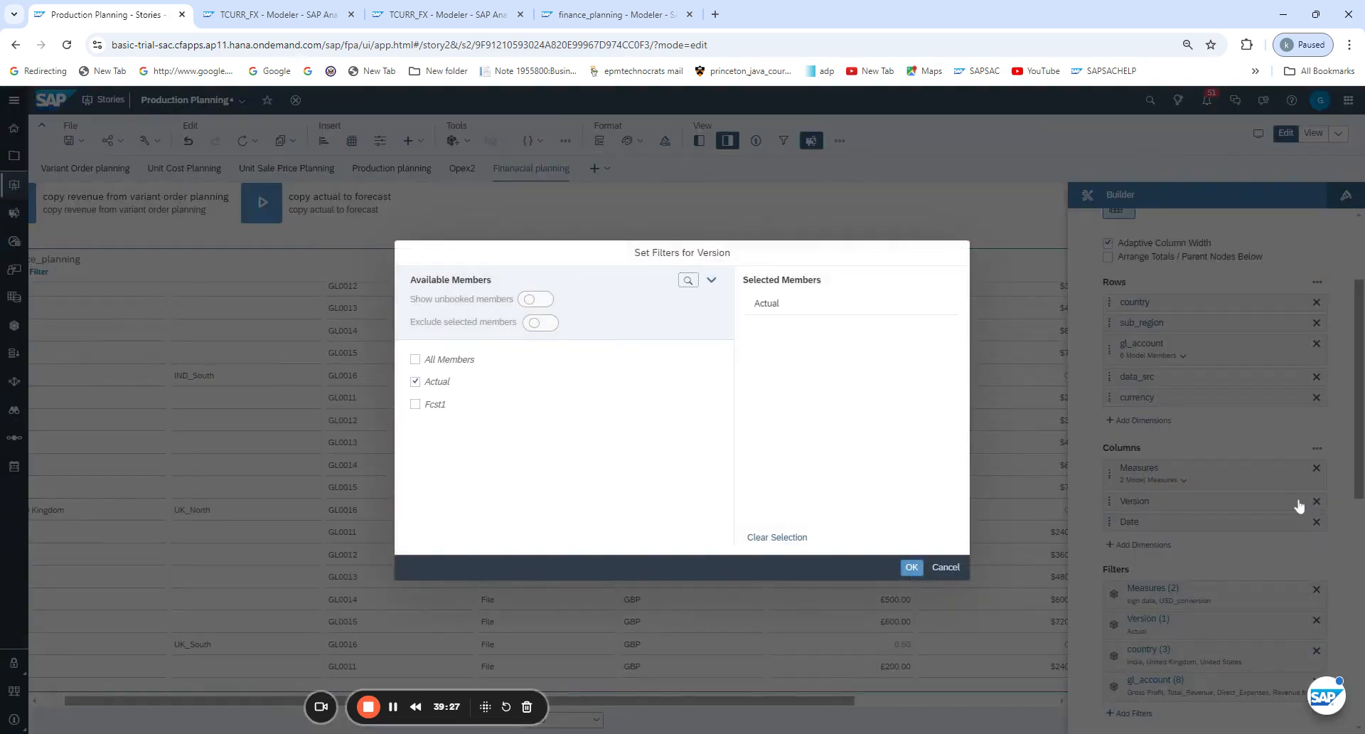
pyautogui.click(416, 404)
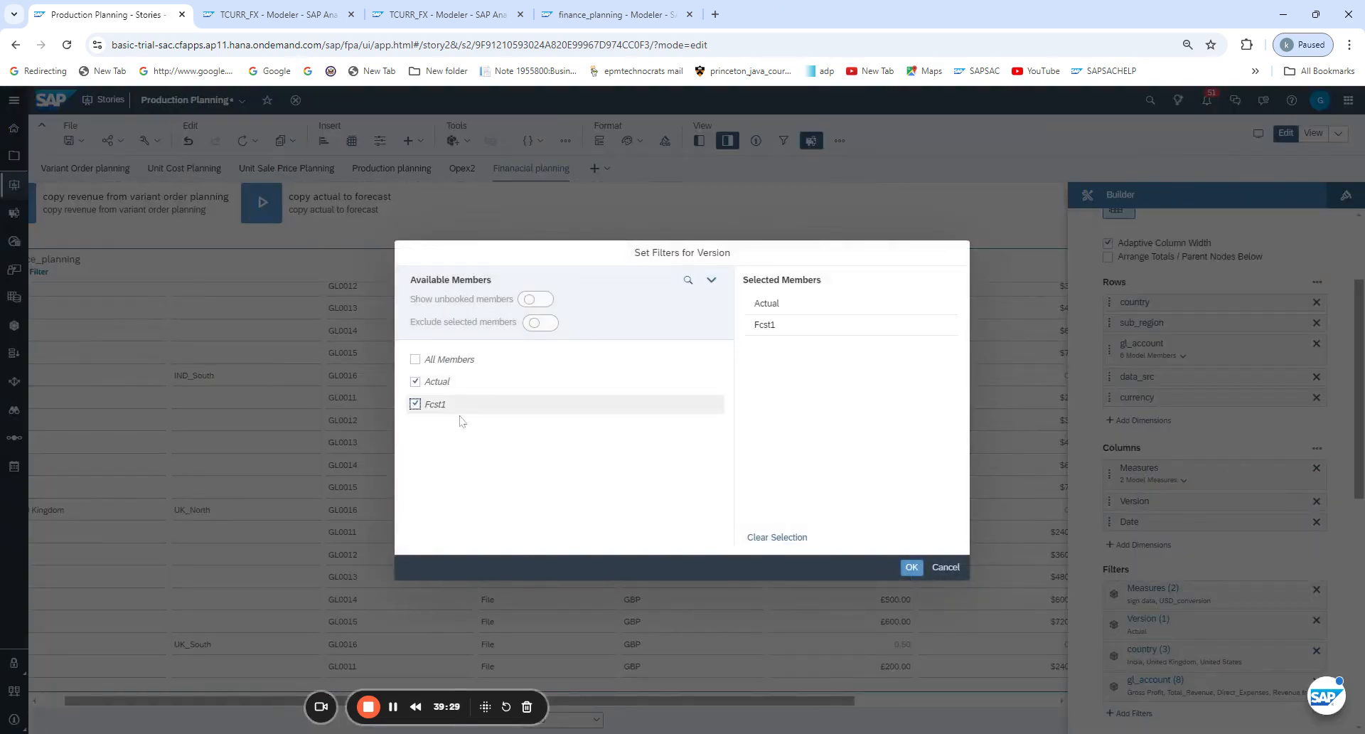
pyautogui.click(911, 568)
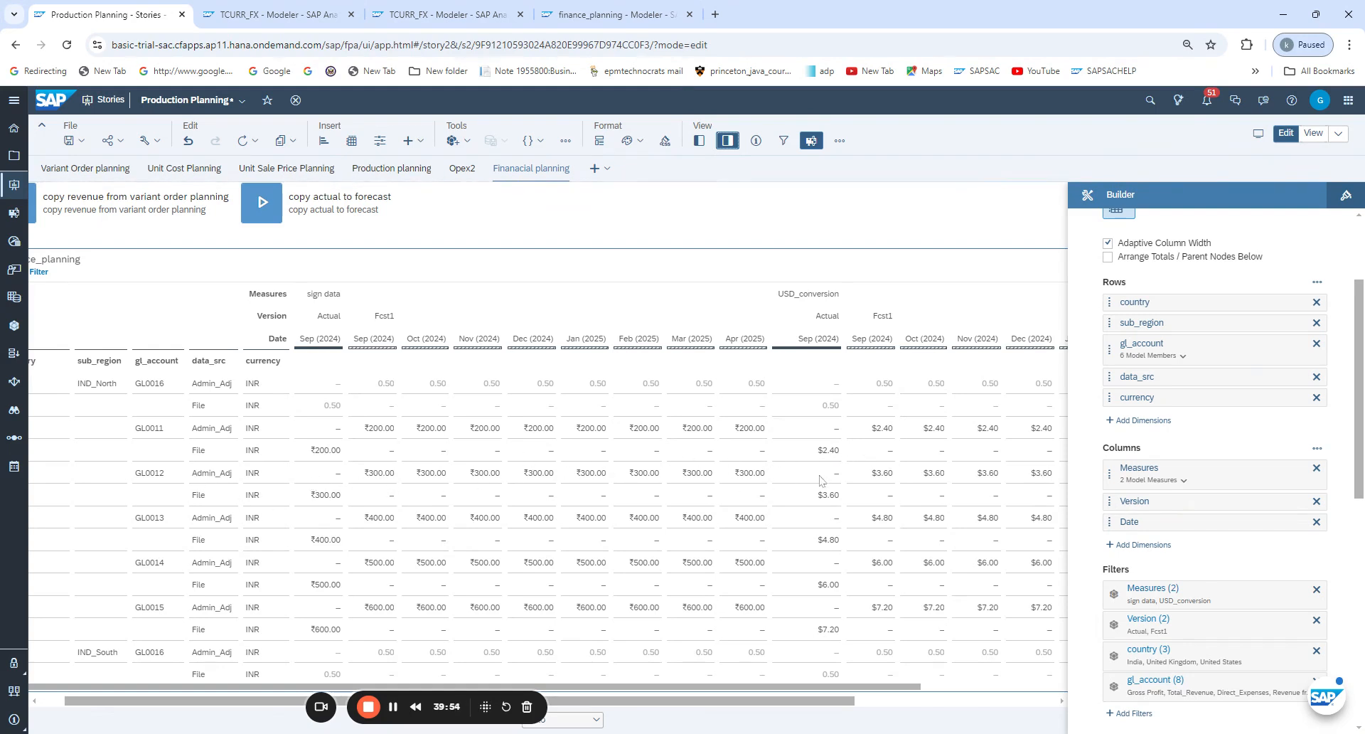
# Compare the sign data and USD_conversion values for Actual and Fcst1 across the India and United Kingdom rows
pyautogui.click(847, 474)
pyautogui.scroll(-5, 572, 465)
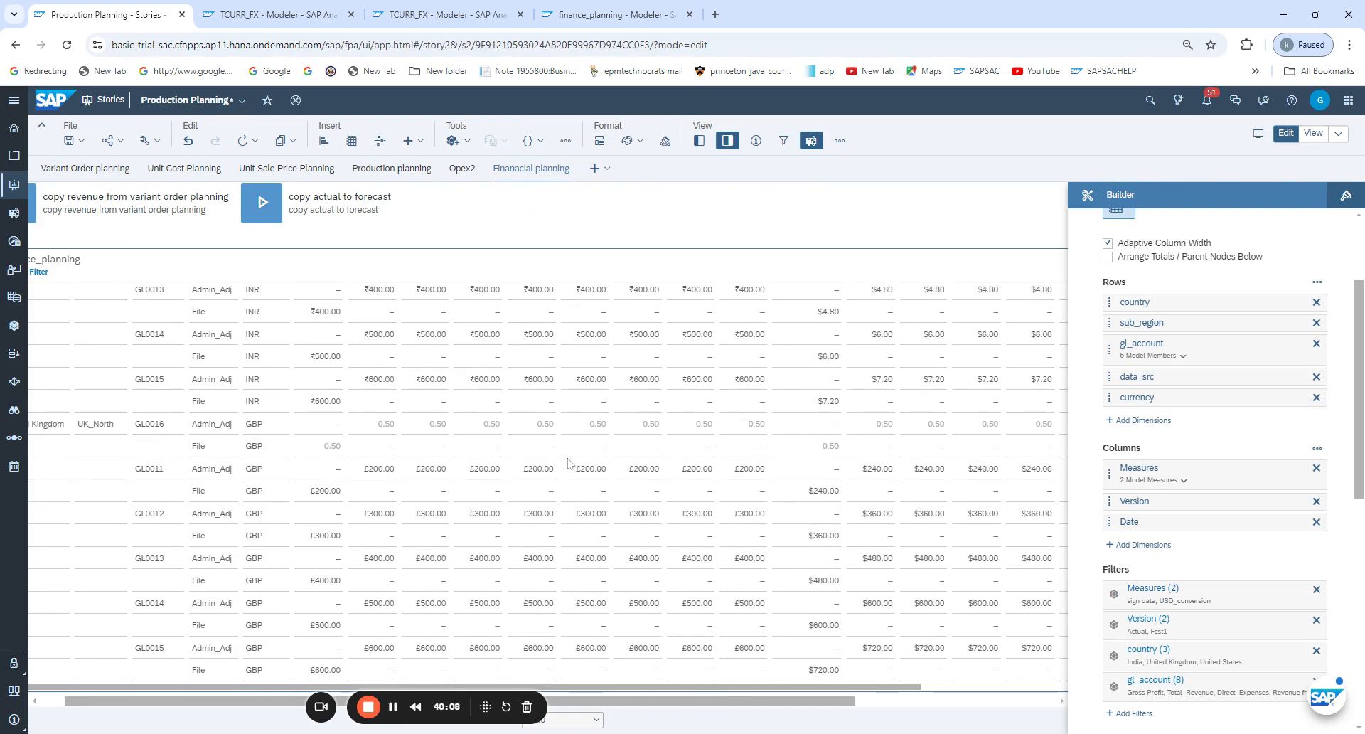
pyautogui.scroll(-4, 568, 463)
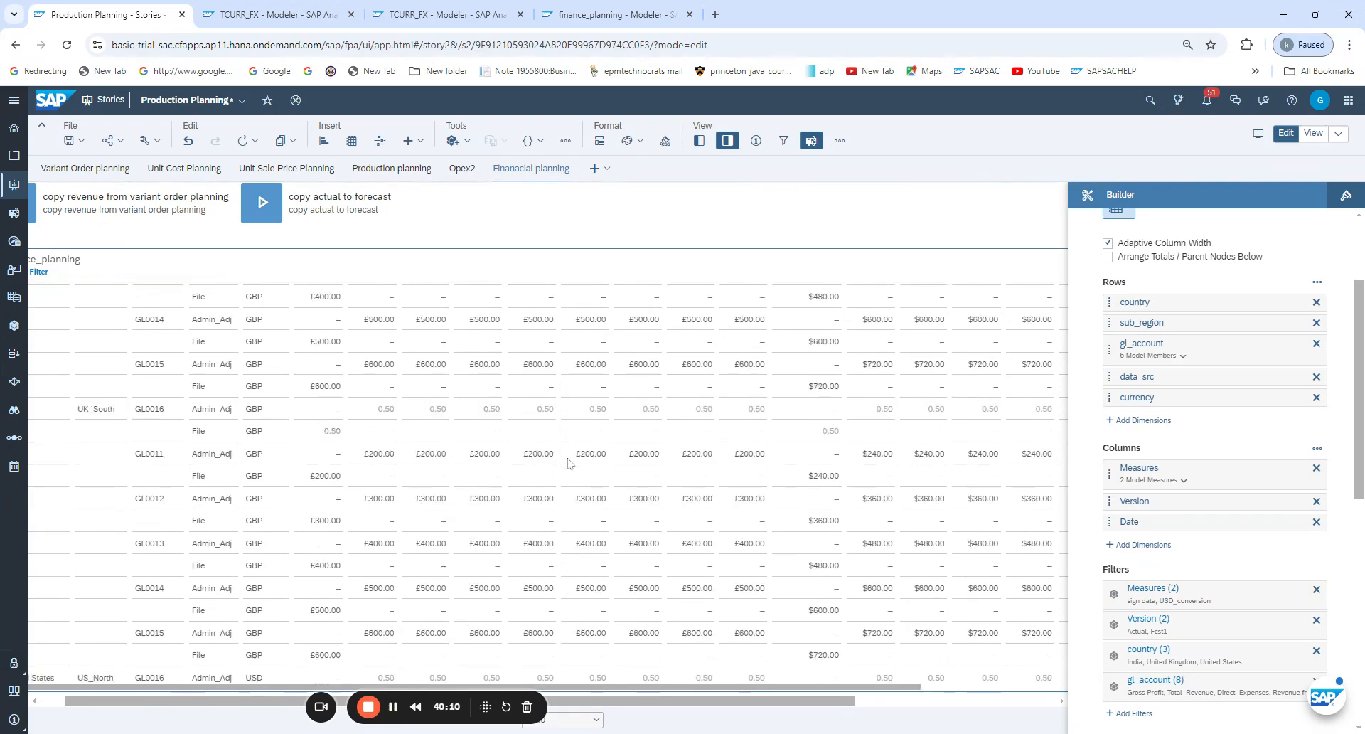
pyautogui.scroll(10, 687, 534)
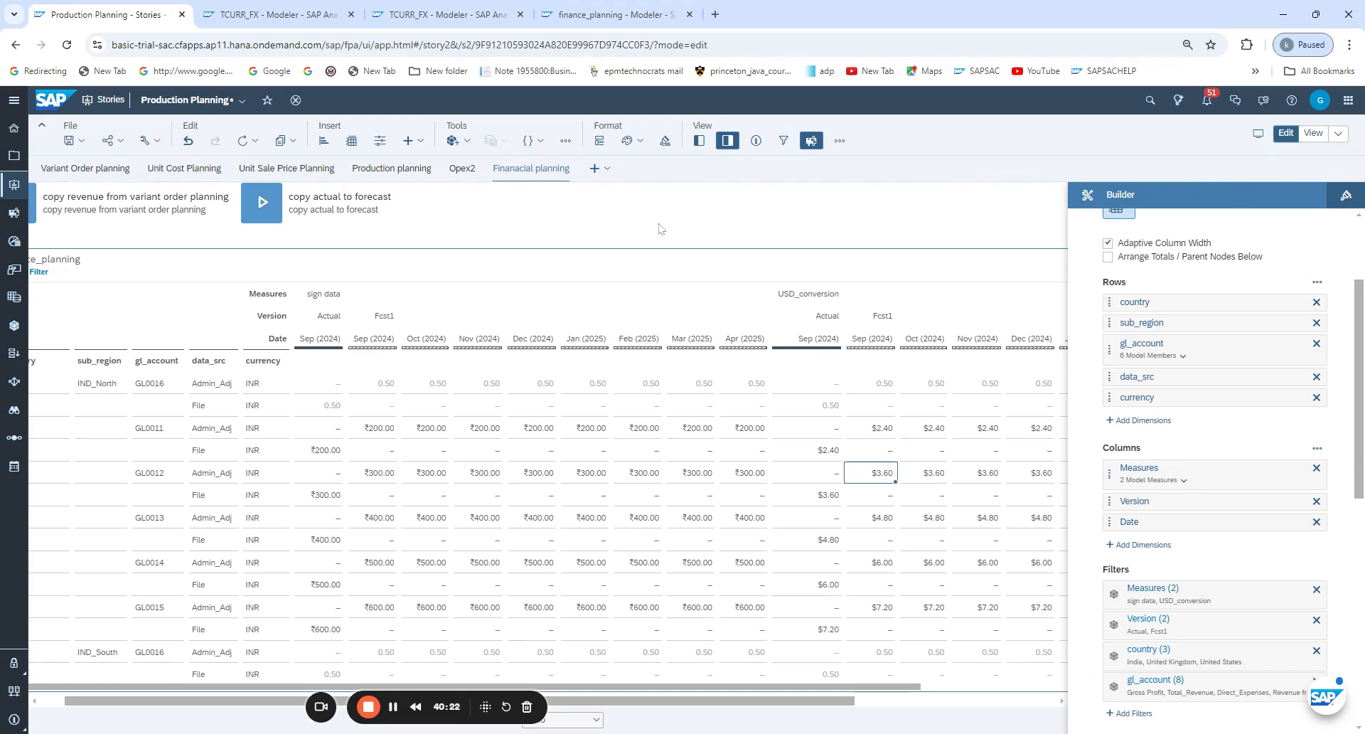
pyautogui.scroll(-3, 979, 409)
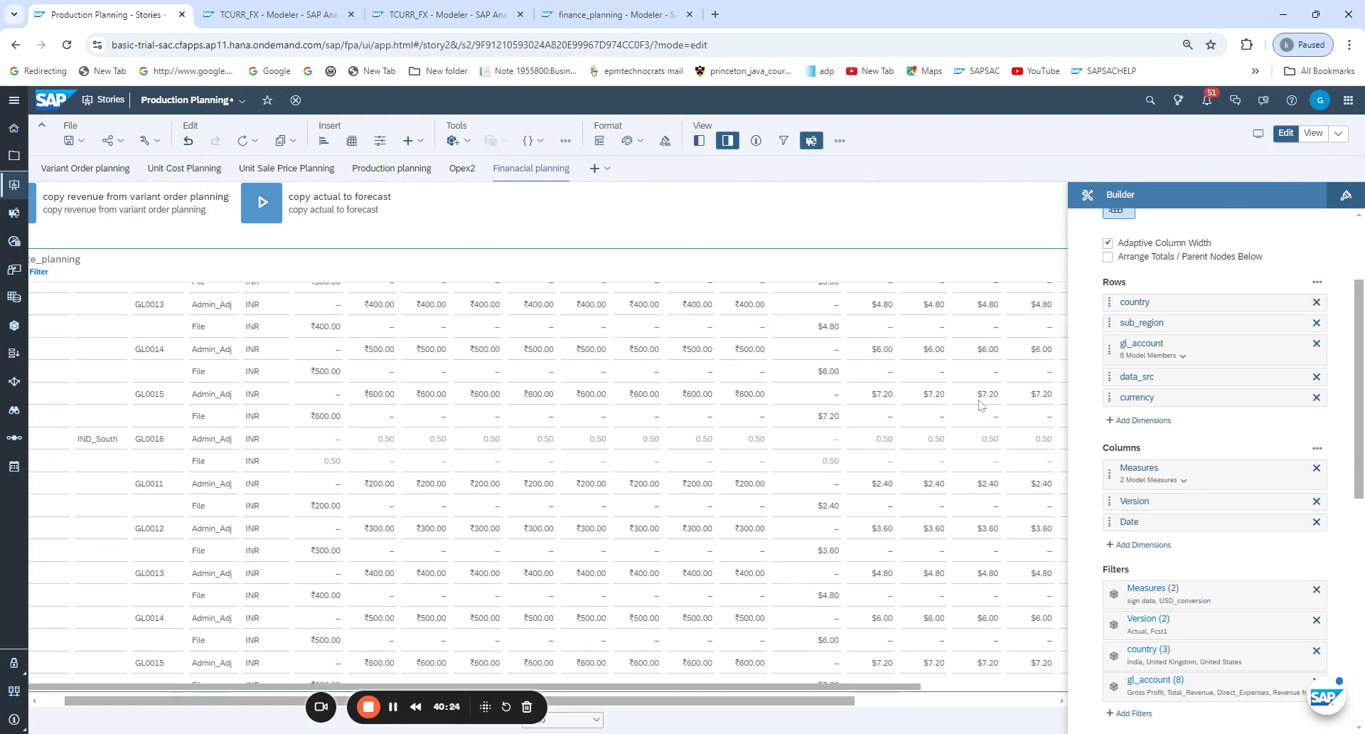
# Open the selection of dimensions that can be added to the rows of the finance_planning table
pyautogui.scroll(-3, 1143, 482)
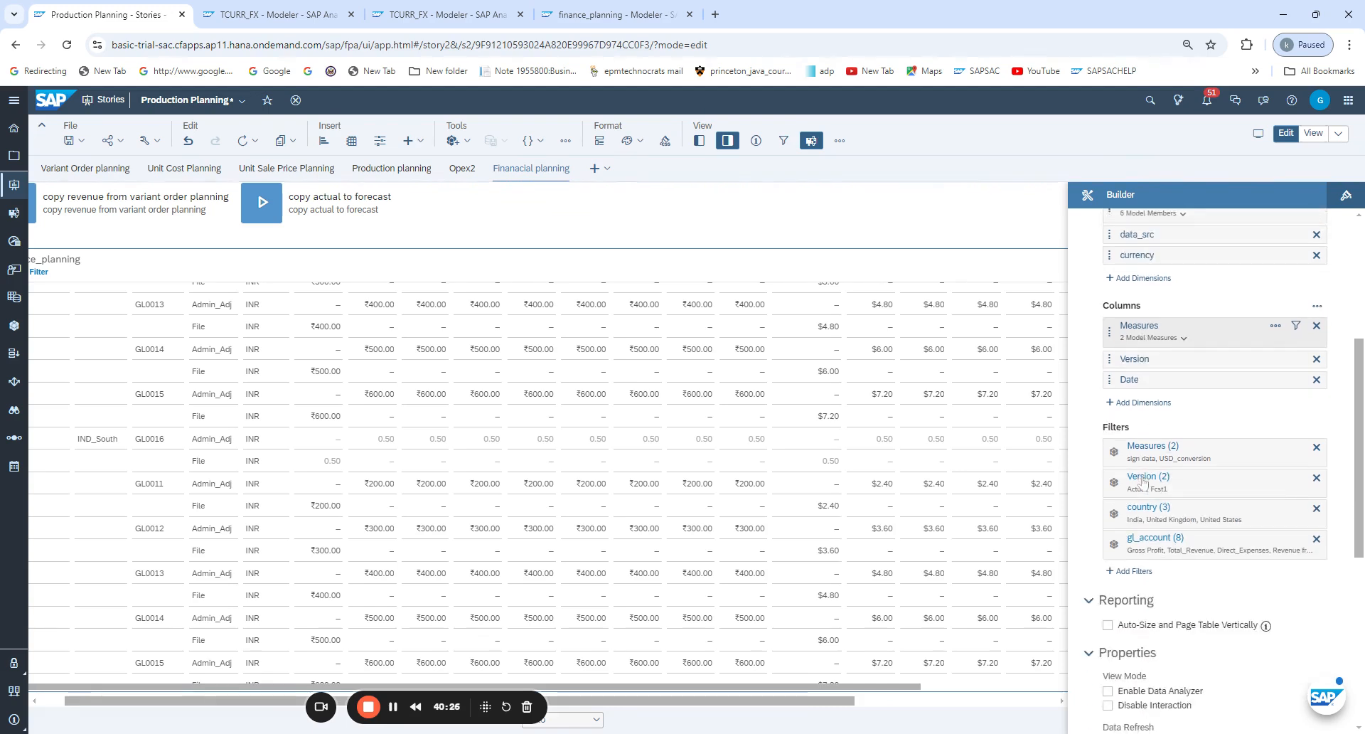
pyautogui.scroll(5, 1138, 462)
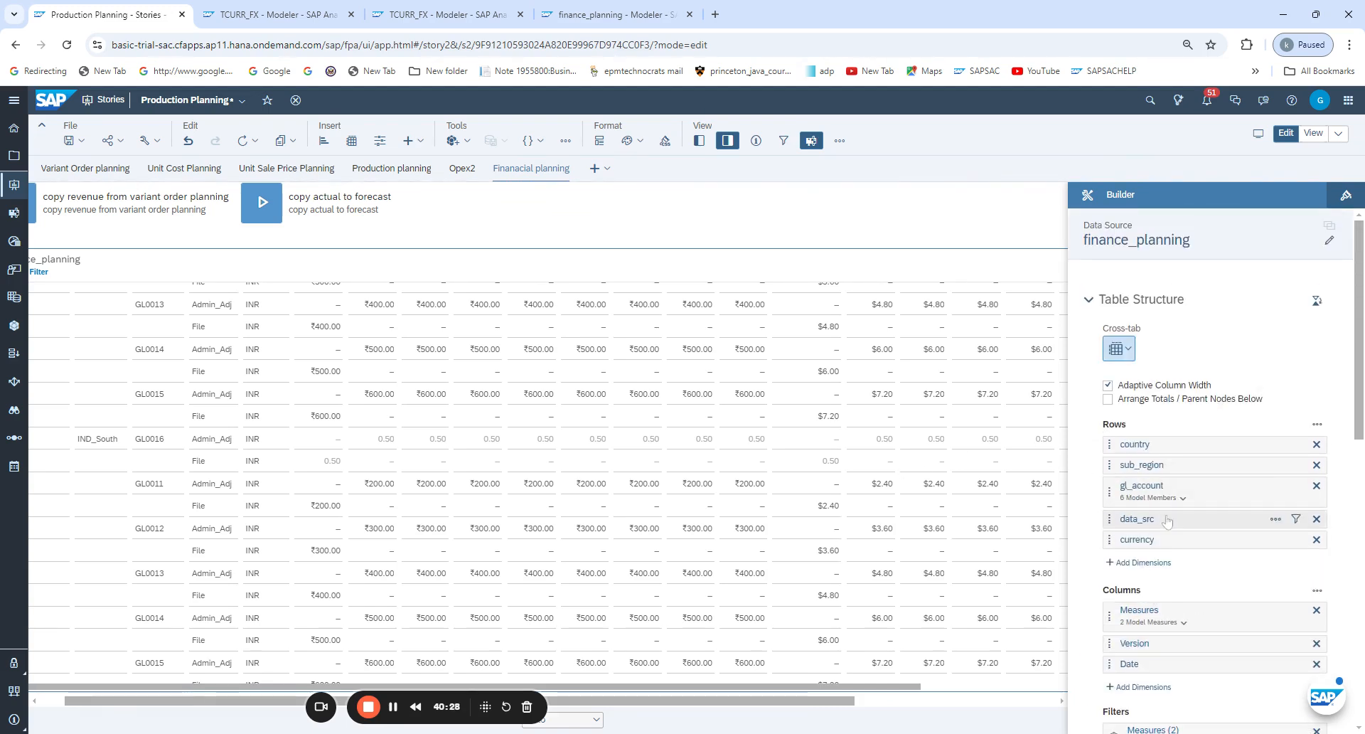
pyautogui.scroll(-2, 1174, 520)
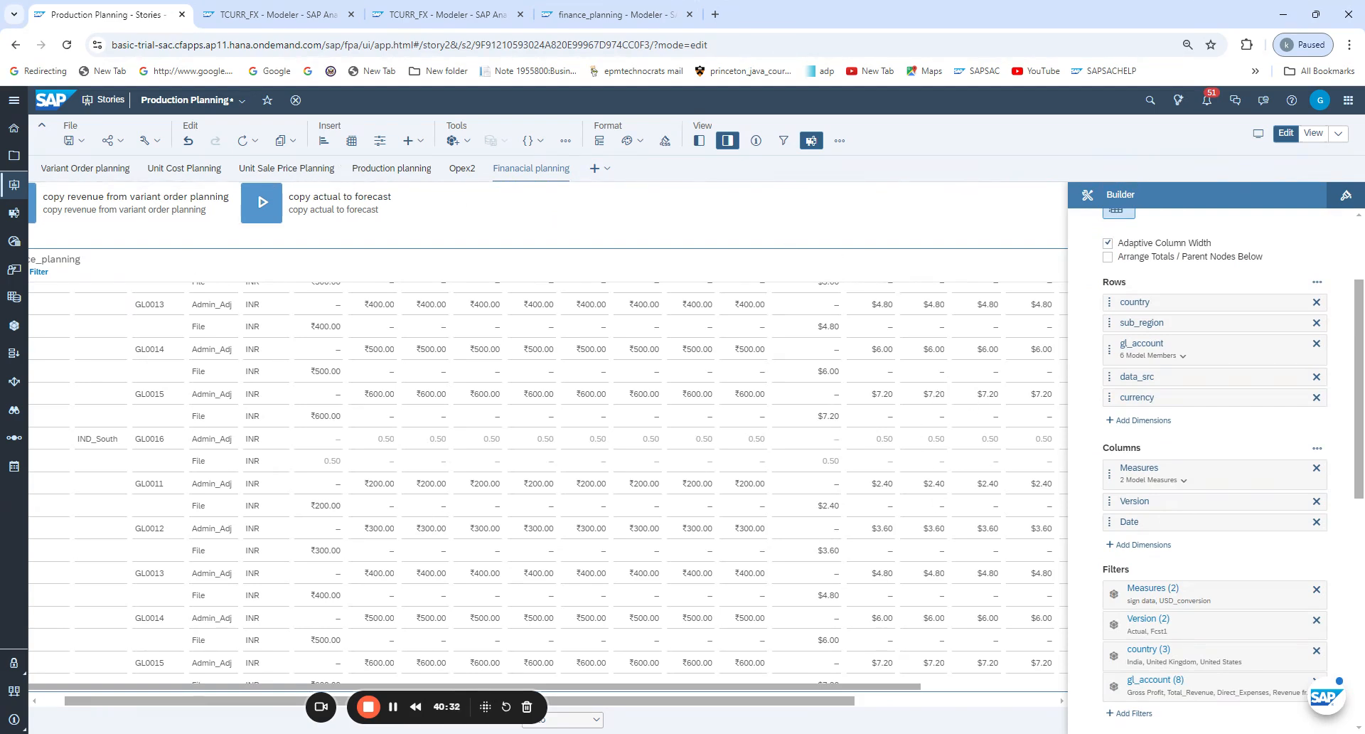
pyautogui.click(1157, 423)
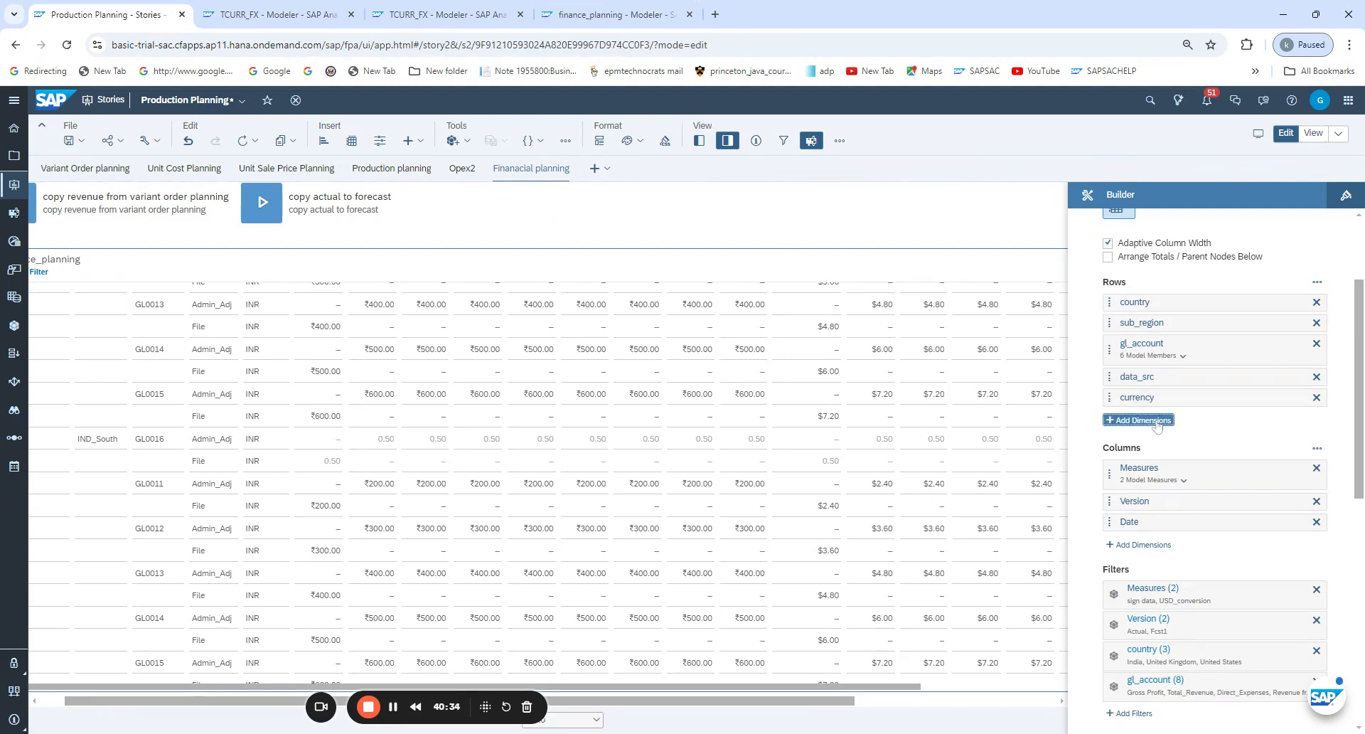